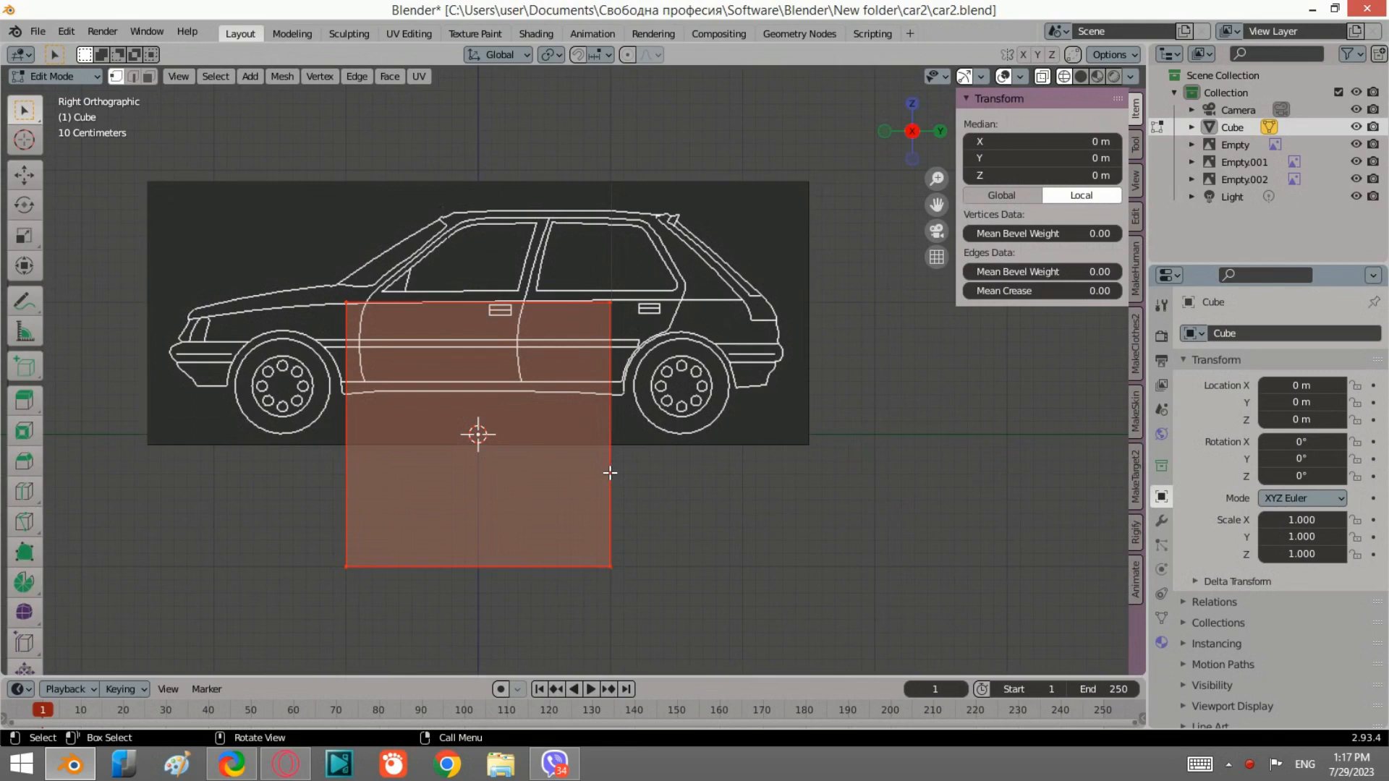
Step: Move the cube up along Z by about 0.98 m so it sits at the car body's height
{"action": "key", "text": "g"}
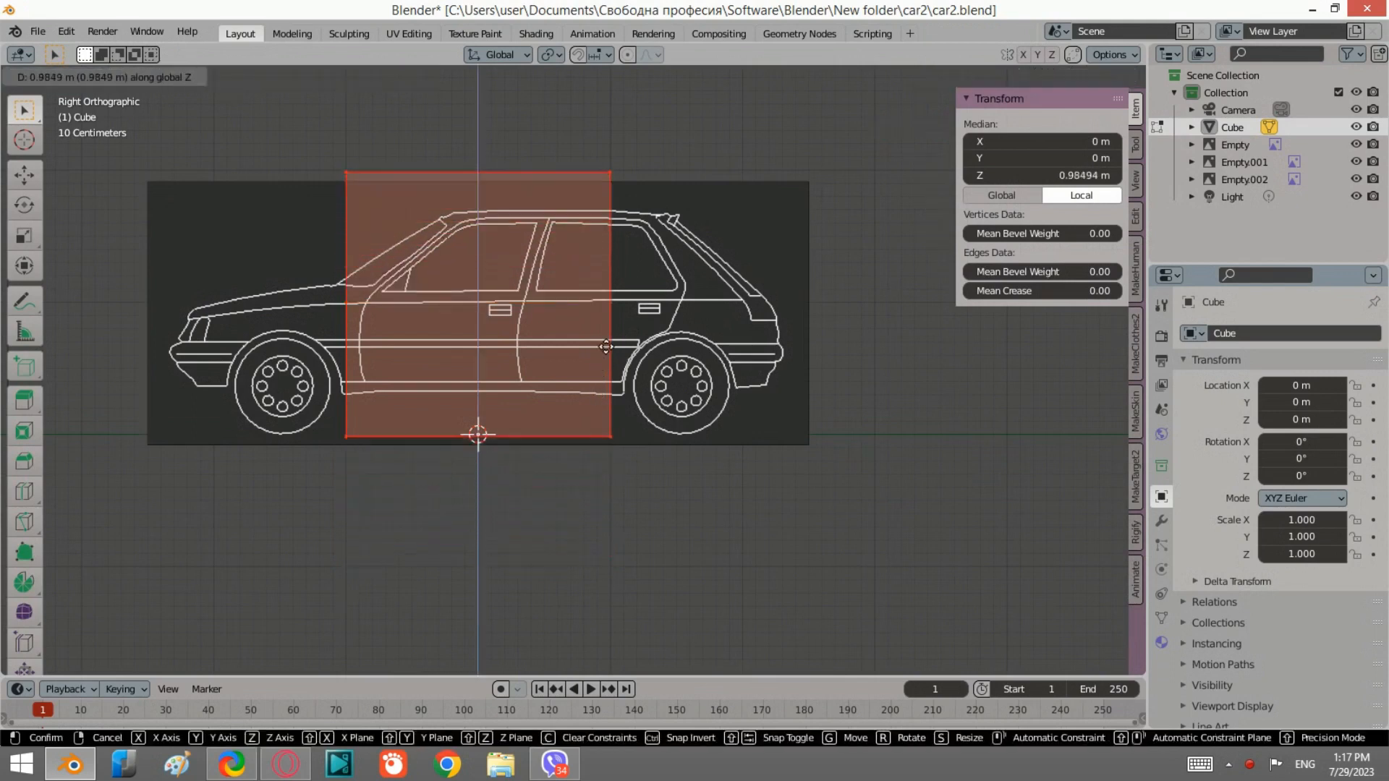
{"action": "left_click", "coordinate": [565, 319]}
Step: Scale the cube uniformly to about 0.74 to fit the door section of the side reference
{"action": "scroll", "coordinate": [564, 314], "scroll_direction": "up", "scroll_amount": 2}
{"action": "scroll", "coordinate": [604, 317], "scroll_direction": "up", "scroll_amount": 2}
{"action": "middle_click_drag", "start_coordinate": [637, 337], "coordinate": [685, 449], "text": "shift"}
{"action": "scroll", "coordinate": [685, 450], "scroll_direction": "down", "scroll_amount": 2}
{"action": "key", "text": "s"}
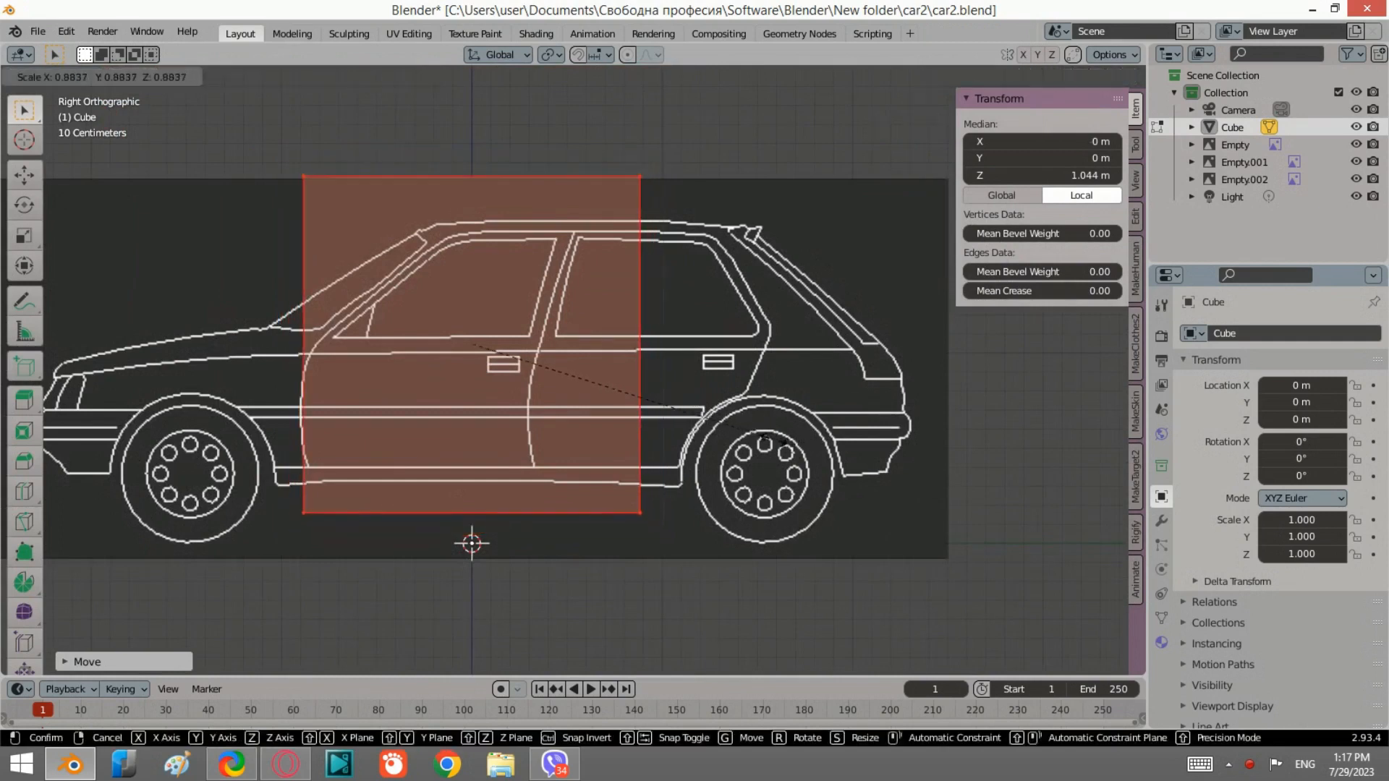
{"action": "left_click", "coordinate": [711, 442]}
Step: Select the cube's top face and lower it along Z by about 0.08 m to the roof line
{"action": "middle_click_drag", "start_coordinate": [434, 346], "coordinate": [522, 389], "text": "shift"}
{"action": "scroll", "coordinate": [589, 286], "scroll_direction": "up", "scroll_amount": 1}
{"action": "left_click_drag", "start_coordinate": [427, 251], "coordinate": [358, 206]}
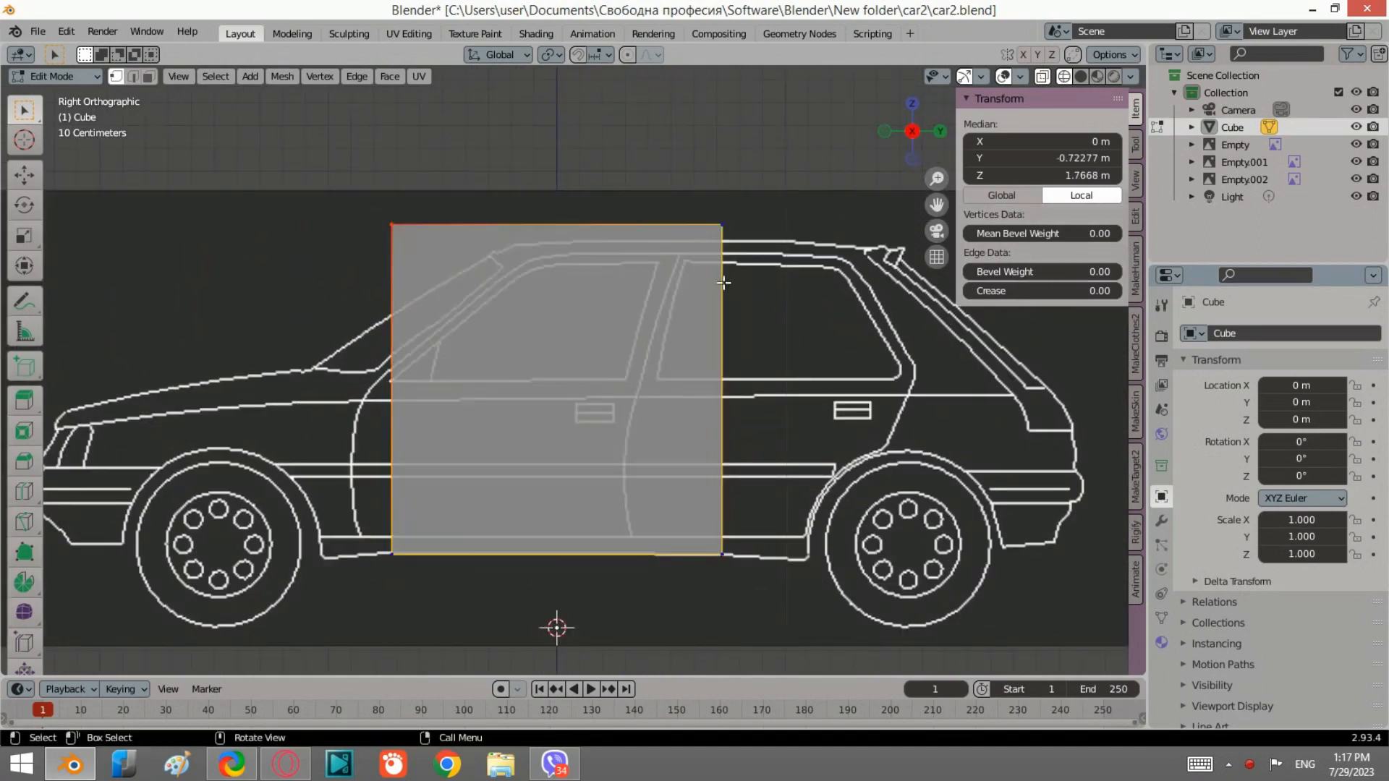
{"action": "left_click_drag", "start_coordinate": [747, 253], "coordinate": [383, 175]}
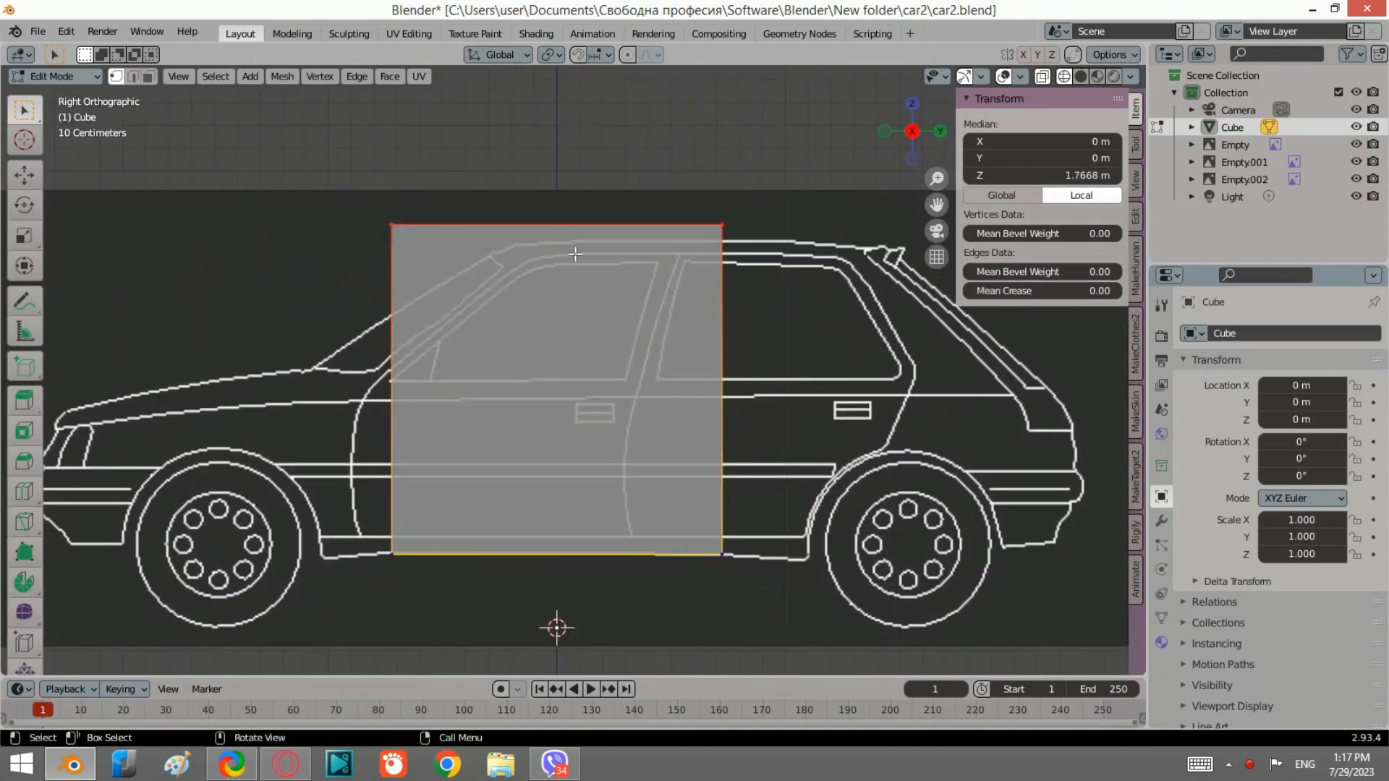
{"action": "key", "text": "g"}
{"action": "key", "text": "z"}
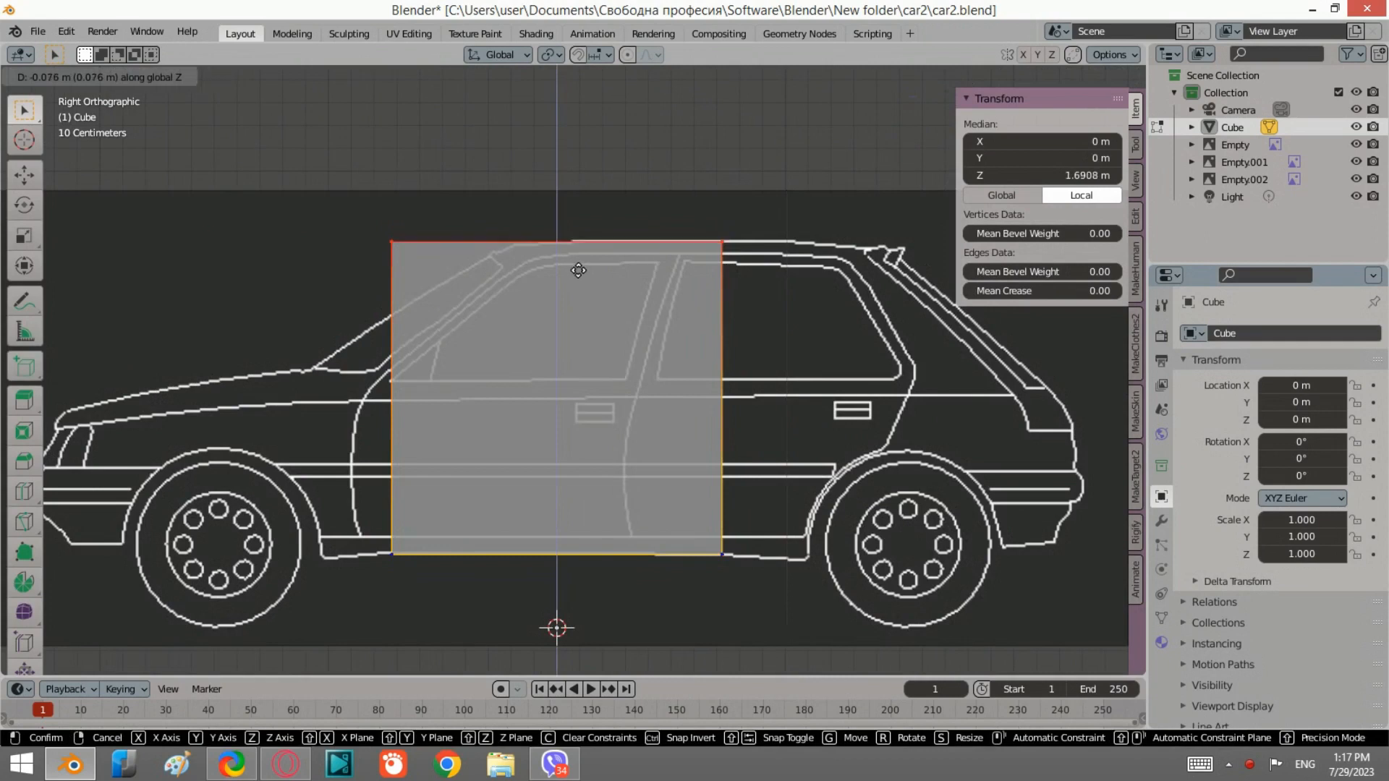
{"action": "left_click", "coordinate": [577, 267]}
Step: Select the front top edge and move it back about 0.54 m to follow the windshield slope
{"action": "left_click_drag", "start_coordinate": [444, 256], "coordinate": [390, 209]}
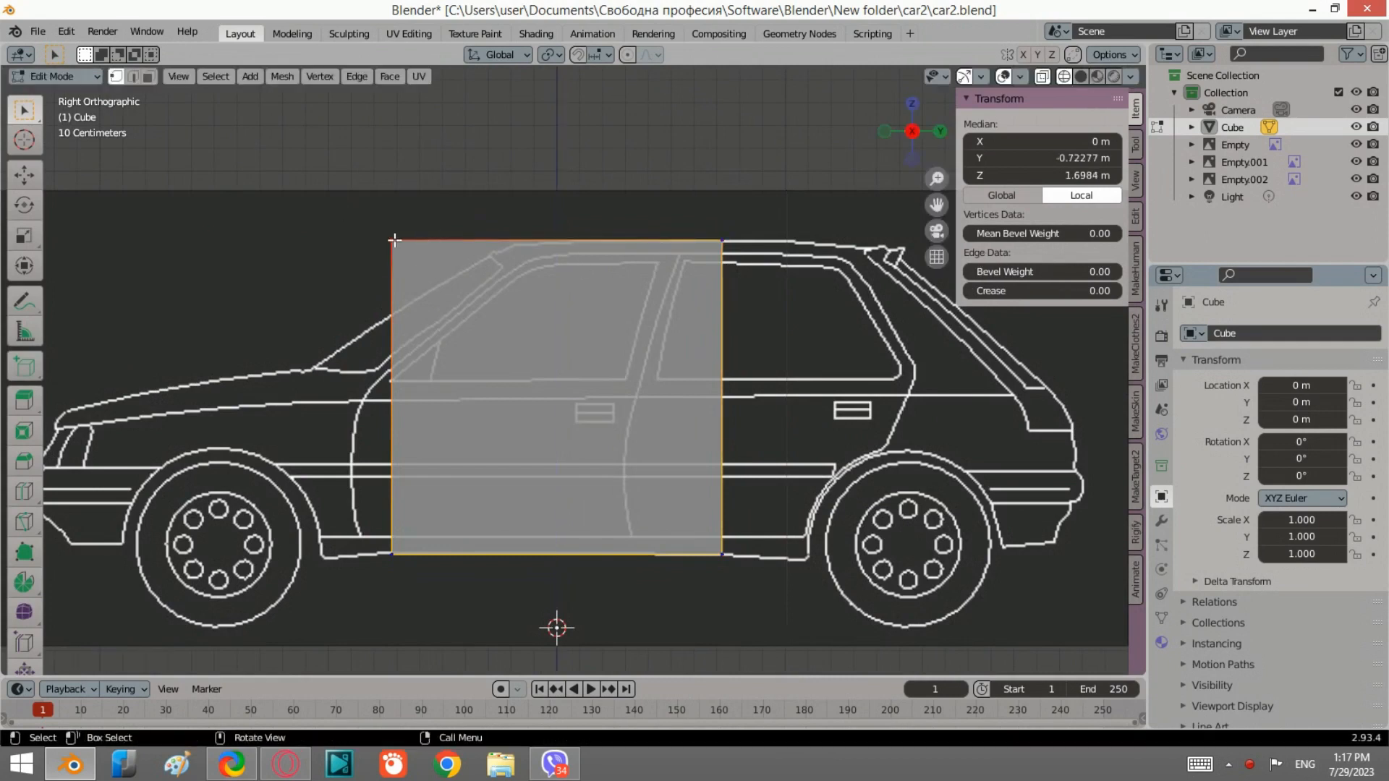
{"action": "key", "text": "g"}
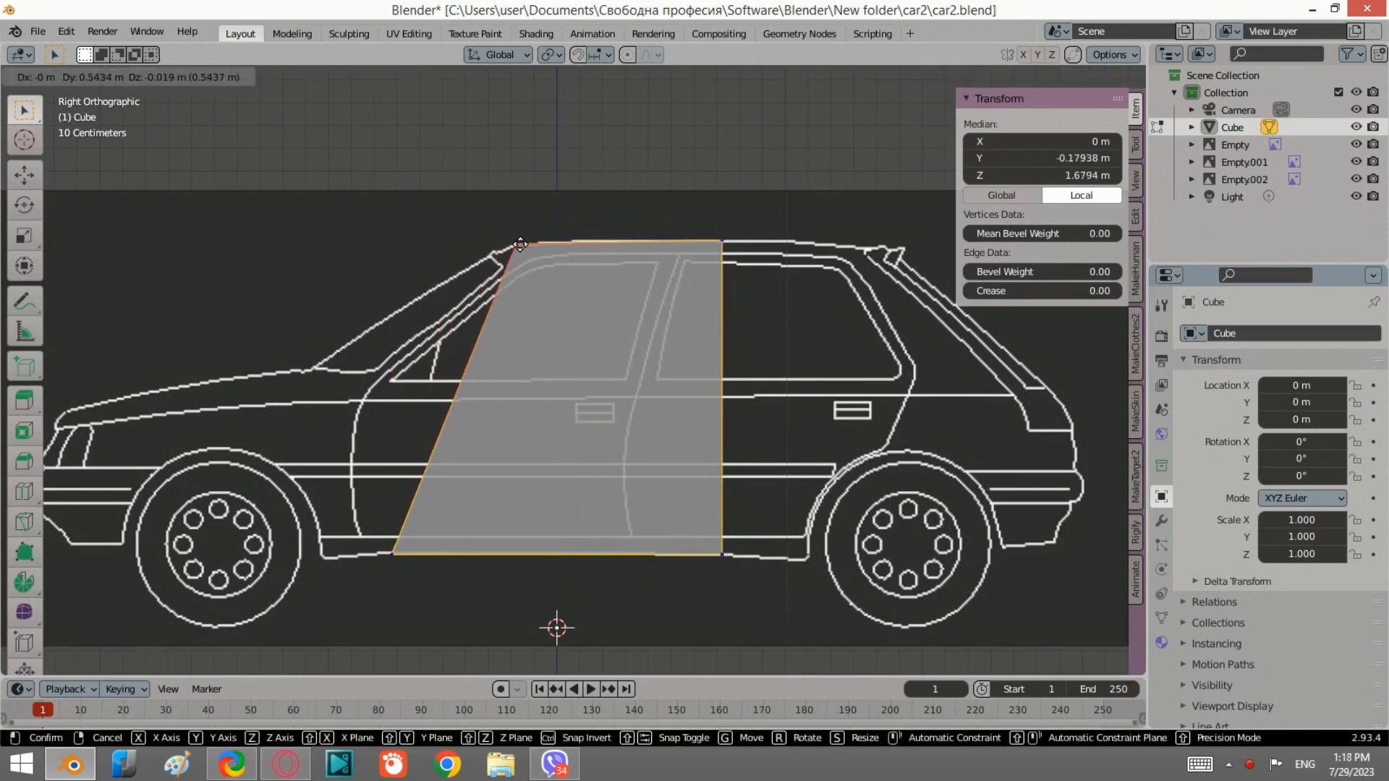
{"action": "left_click", "coordinate": [515, 245]}
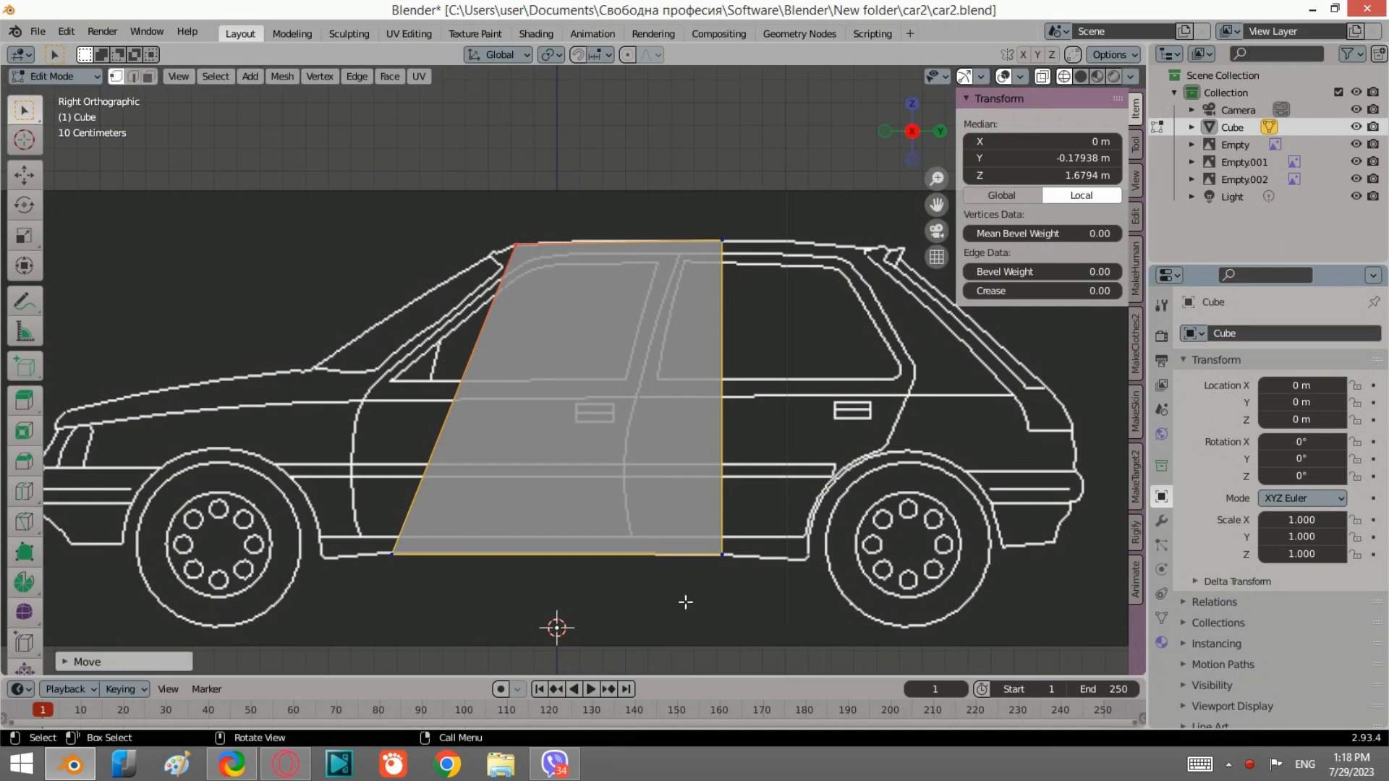
Step: Try extruding the rear face backwards about 0.37 m and undo the extrusion
{"action": "left_click_drag", "start_coordinate": [748, 601], "coordinate": [666, 201]}
{"action": "key", "text": "e"}
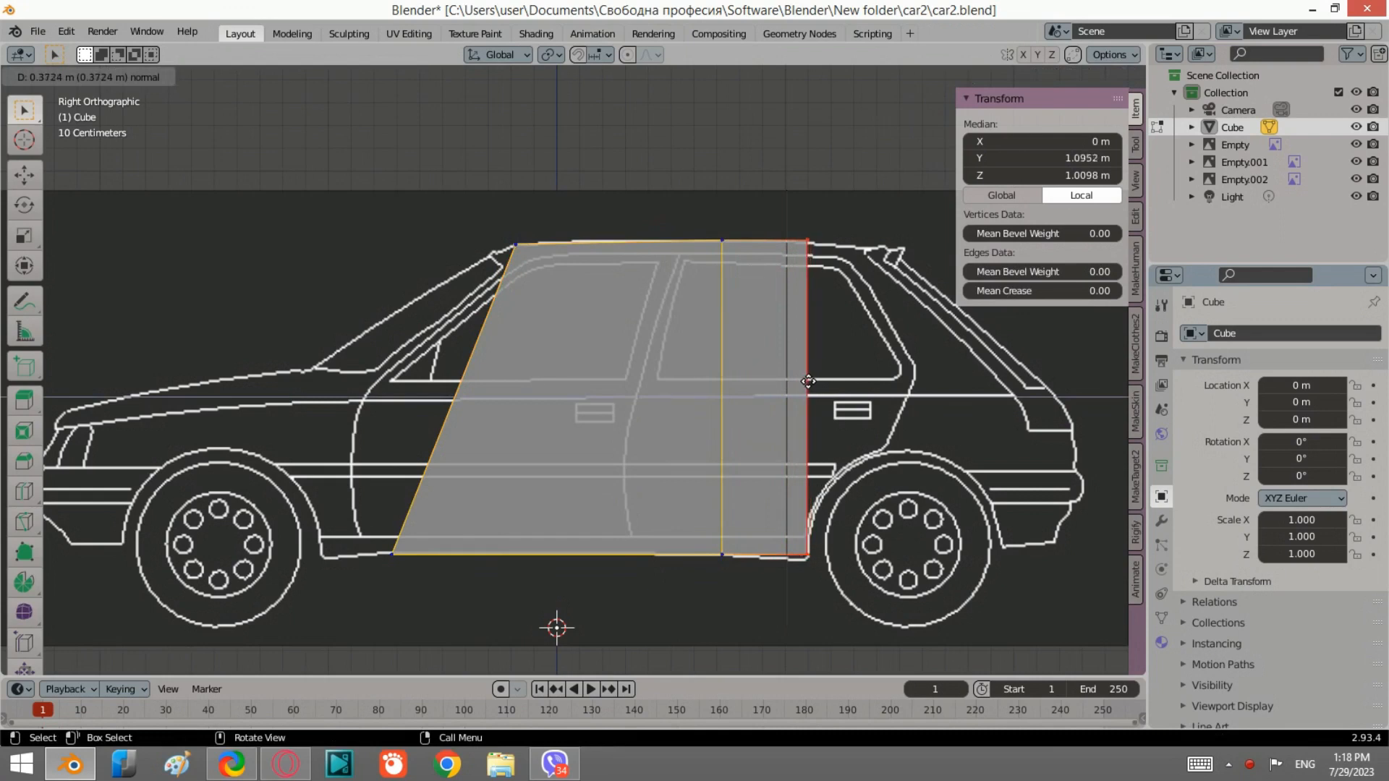
{"action": "left_click", "coordinate": [809, 382]}
{"action": "scroll", "coordinate": [653, 265], "scroll_direction": "down", "scroll_amount": 2}
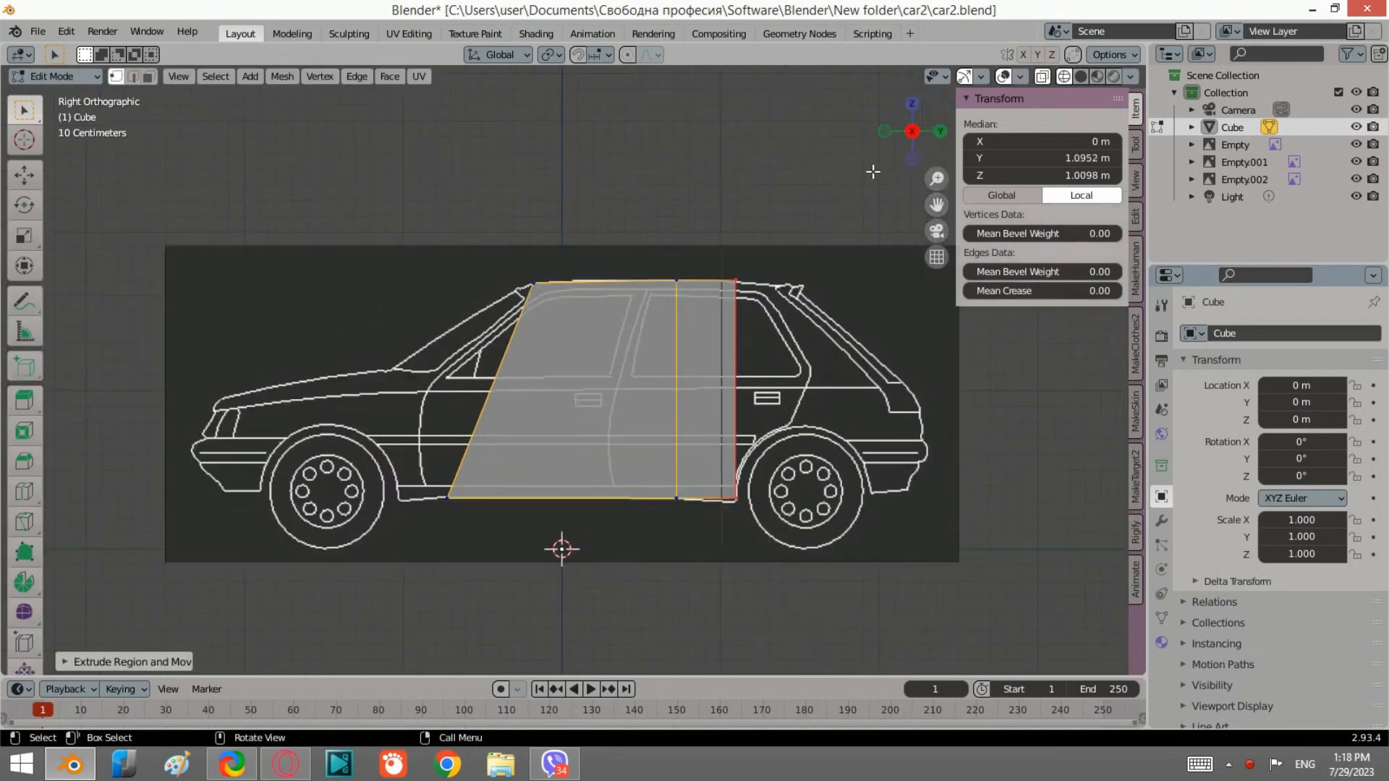
{"action": "key", "text": "ctrl+z"}
{"action": "key", "text": "ctrl+z"}
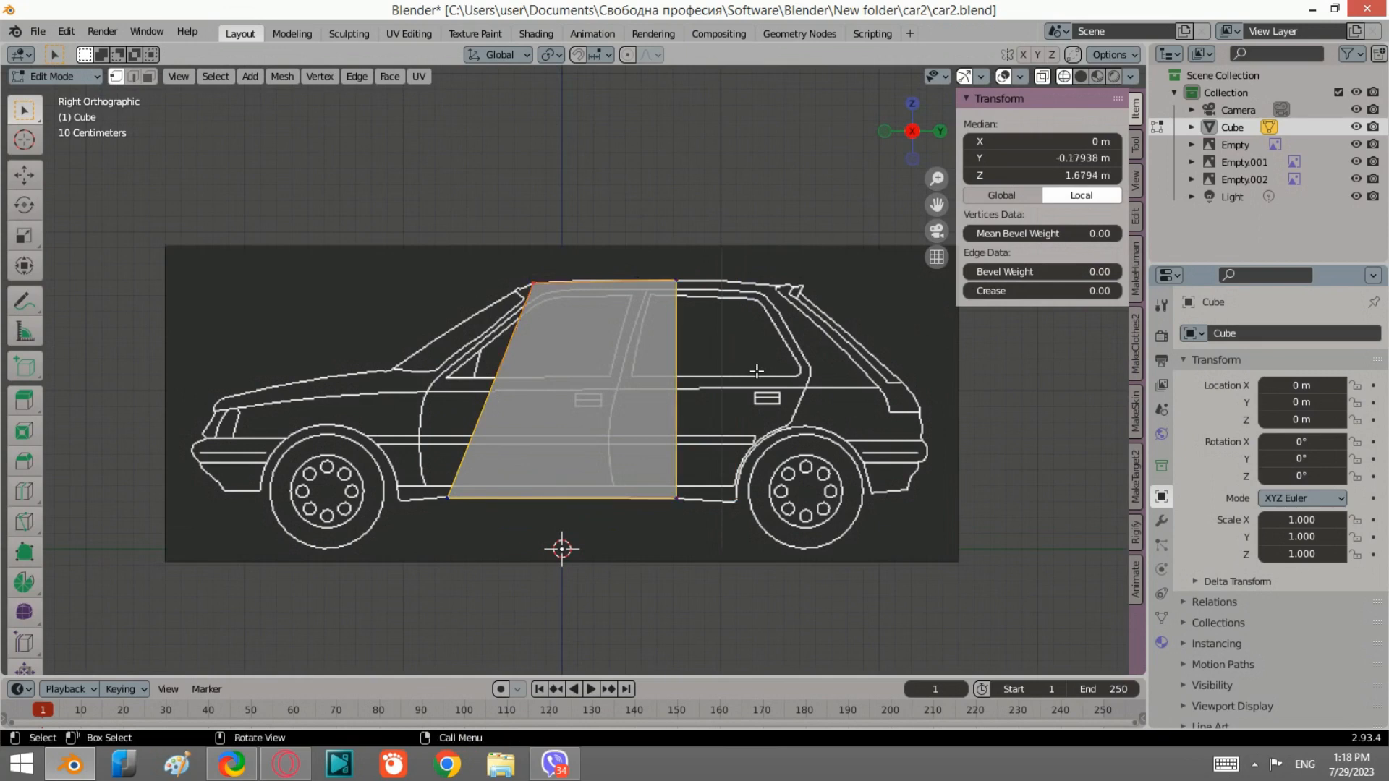
Step: In the front view, select the top edges and scale them along X to about 0.91 to match the roof width
{"action": "left_click", "coordinate": [888, 132]}
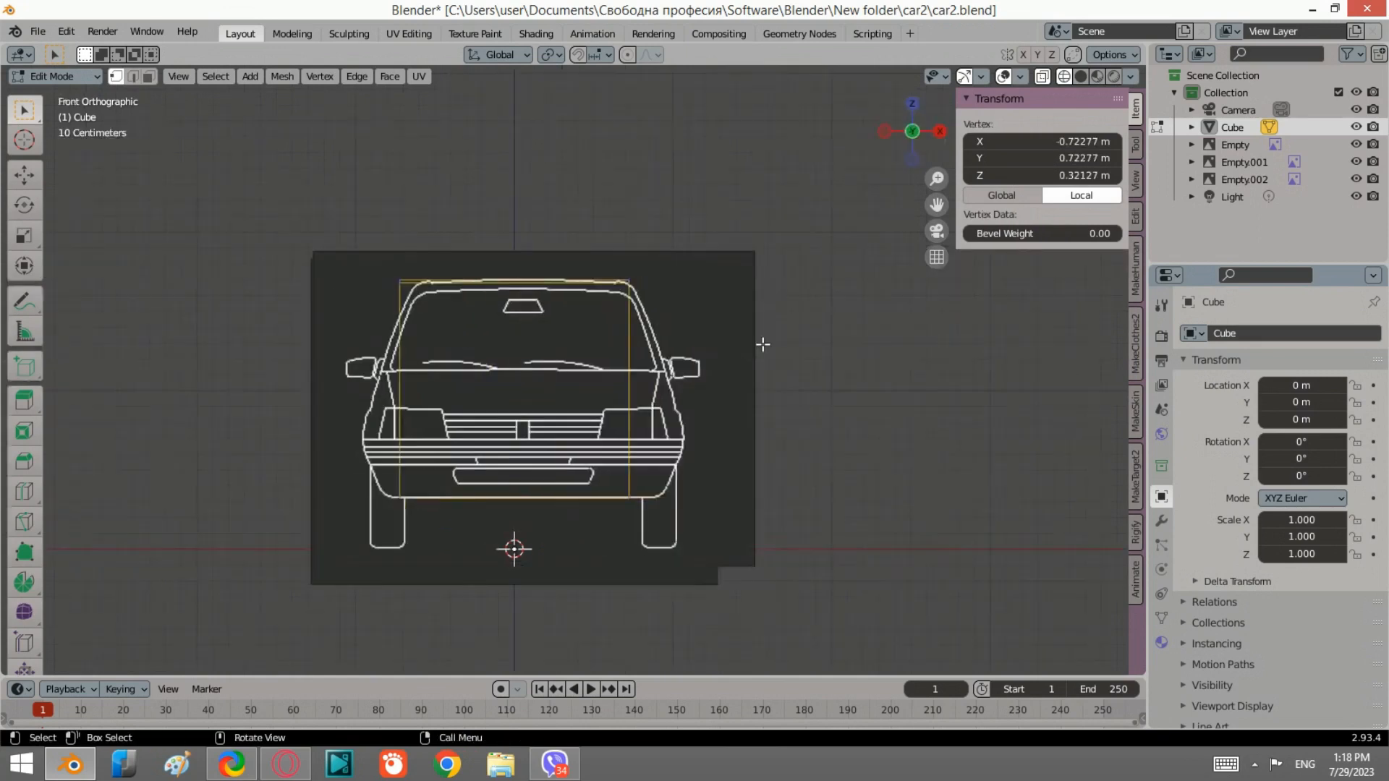
{"action": "scroll", "coordinate": [499, 311], "scroll_direction": "up", "scroll_amount": 1}
{"action": "left_click_drag", "start_coordinate": [651, 305], "coordinate": [322, 249]}
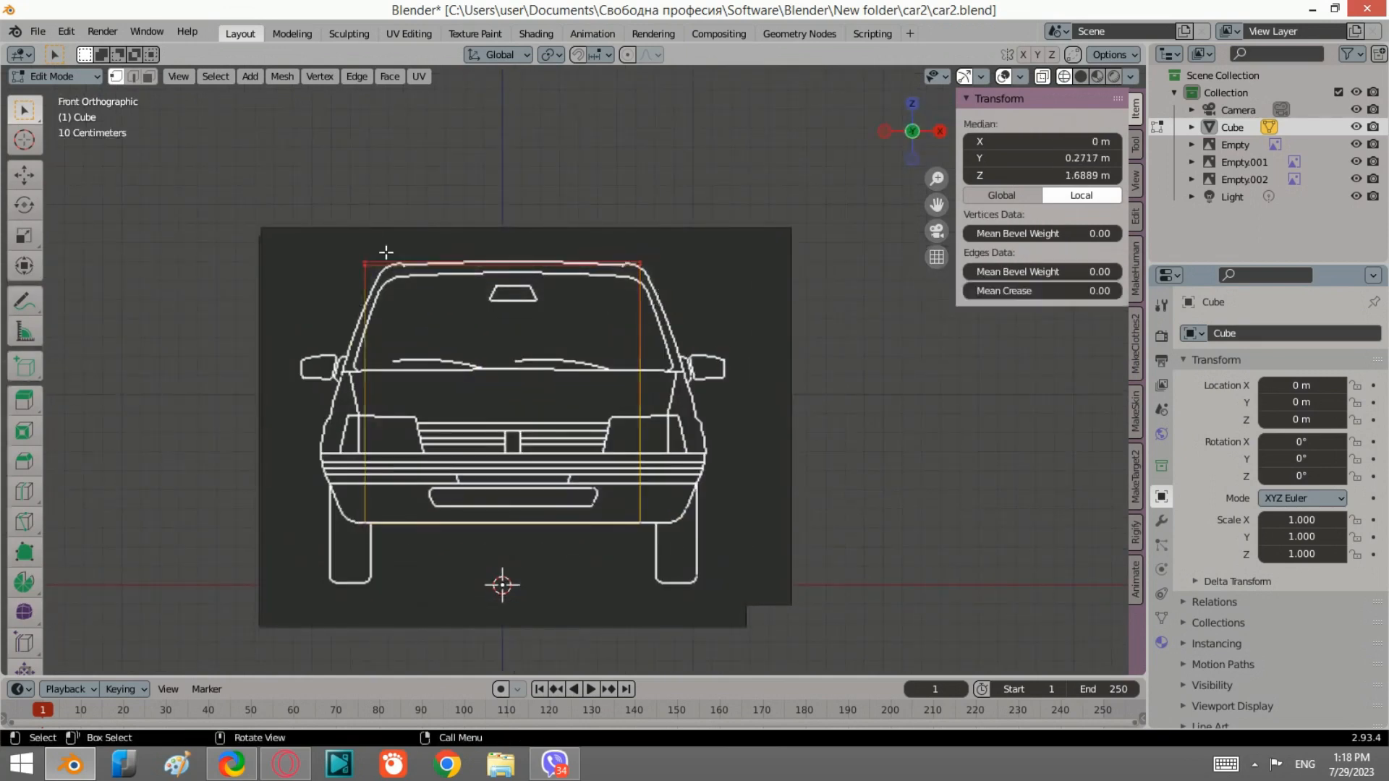
{"action": "scroll", "coordinate": [516, 256], "scroll_direction": "up", "scroll_amount": 2}
{"action": "middle_click_drag", "start_coordinate": [516, 255], "coordinate": [525, 297], "text": "shift"}
{"action": "key", "text": "s"}
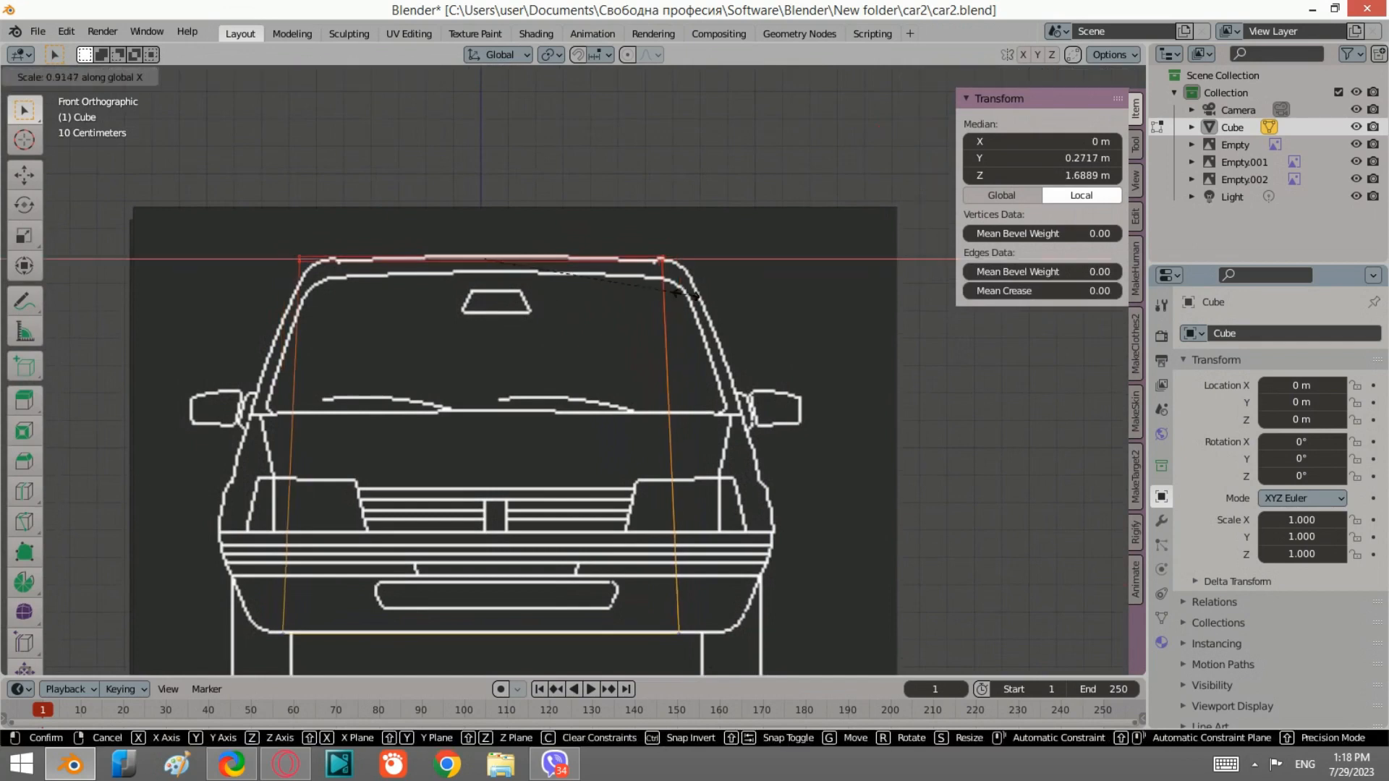
{"action": "left_click", "coordinate": [678, 295]}
Step: Shift the top edges along X by about 0.06 m to centre them on the front reference
{"action": "key", "text": "g"}
{"action": "key", "text": "x"}
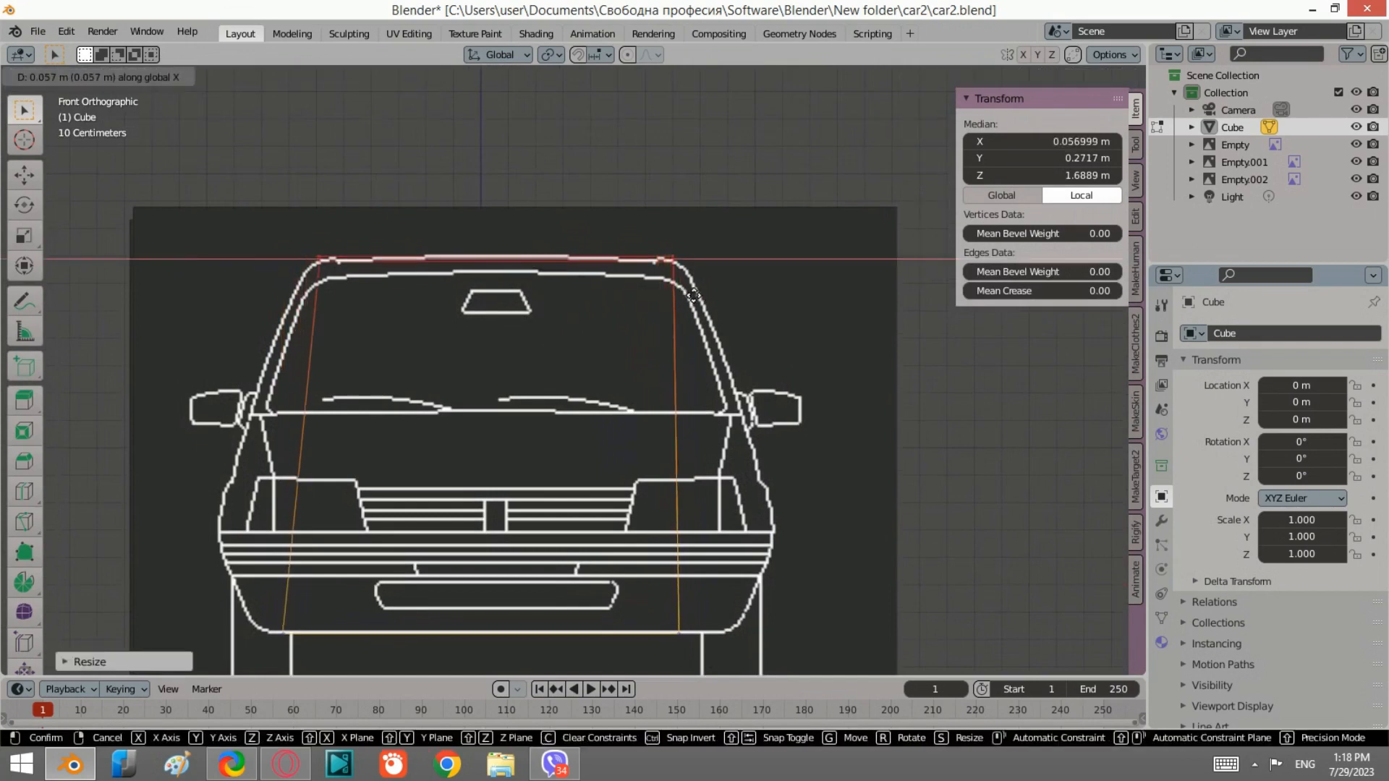
{"action": "left_click", "coordinate": [696, 299]}
Step: Select the bottom edges in the front view and scale them along X to about 1.18 to match the body width
{"action": "scroll", "coordinate": [634, 237], "scroll_direction": "down", "scroll_amount": 3}
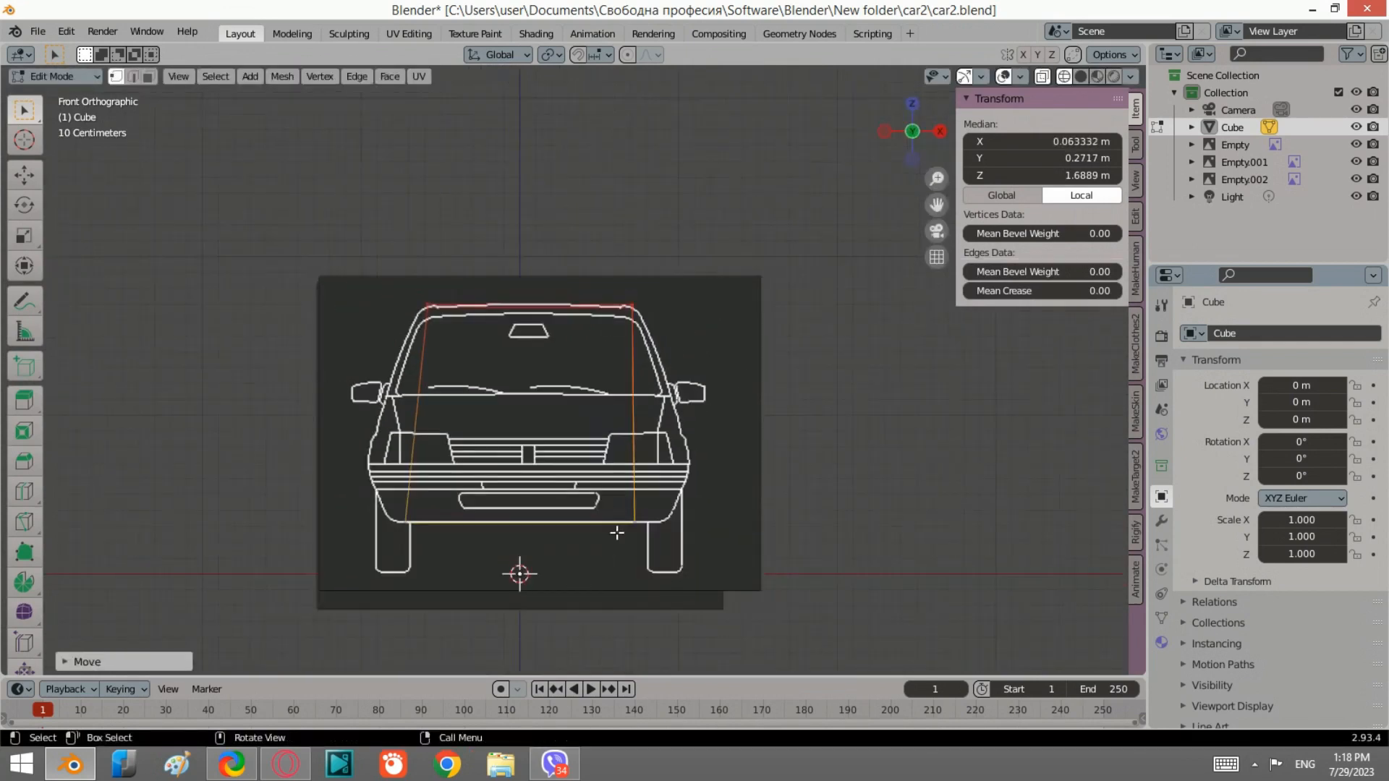
{"action": "middle_click_drag", "start_coordinate": [616, 532], "coordinate": [611, 446], "text": "shift"}
{"action": "left_click", "coordinate": [938, 132]}
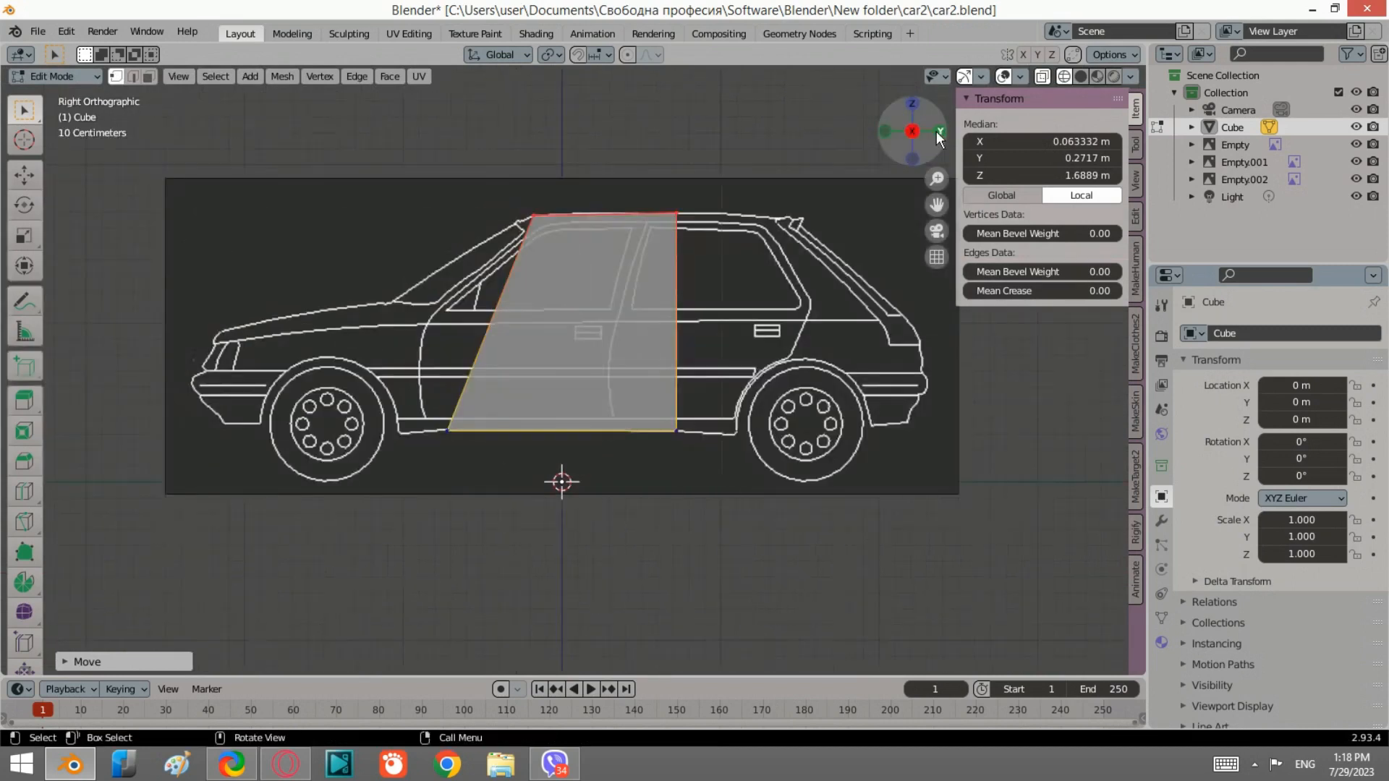
{"action": "left_click", "coordinate": [884, 133]}
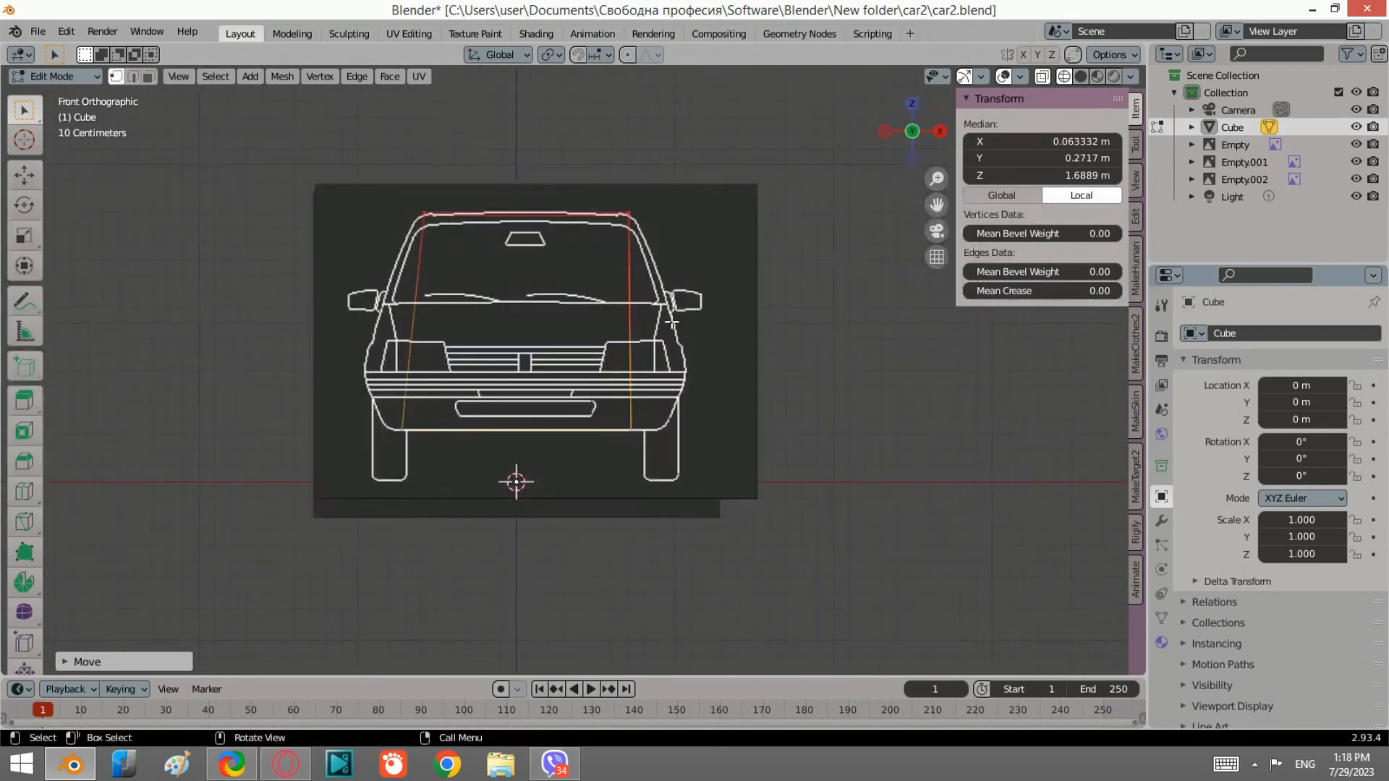
{"action": "left_click", "coordinate": [646, 458], "text": "alt"}
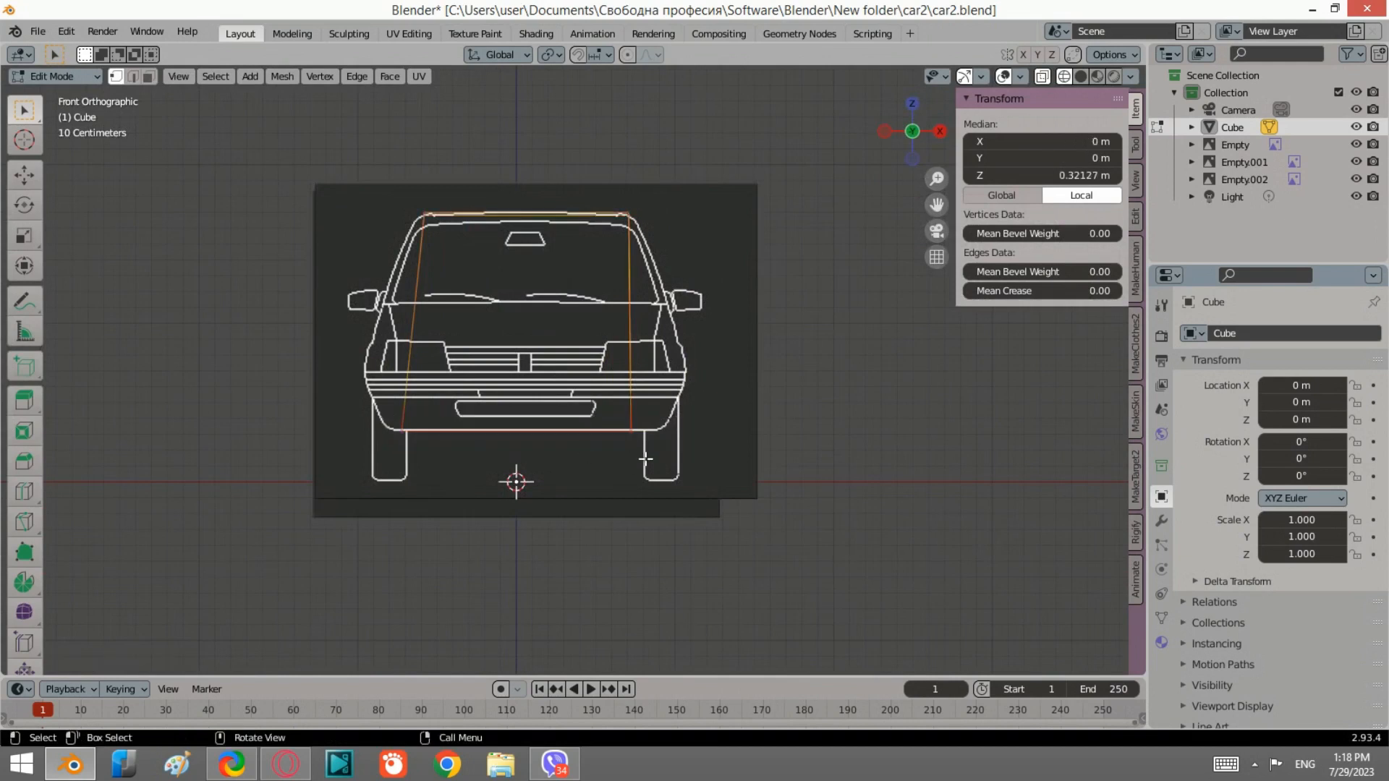
{"action": "key", "text": "s"}
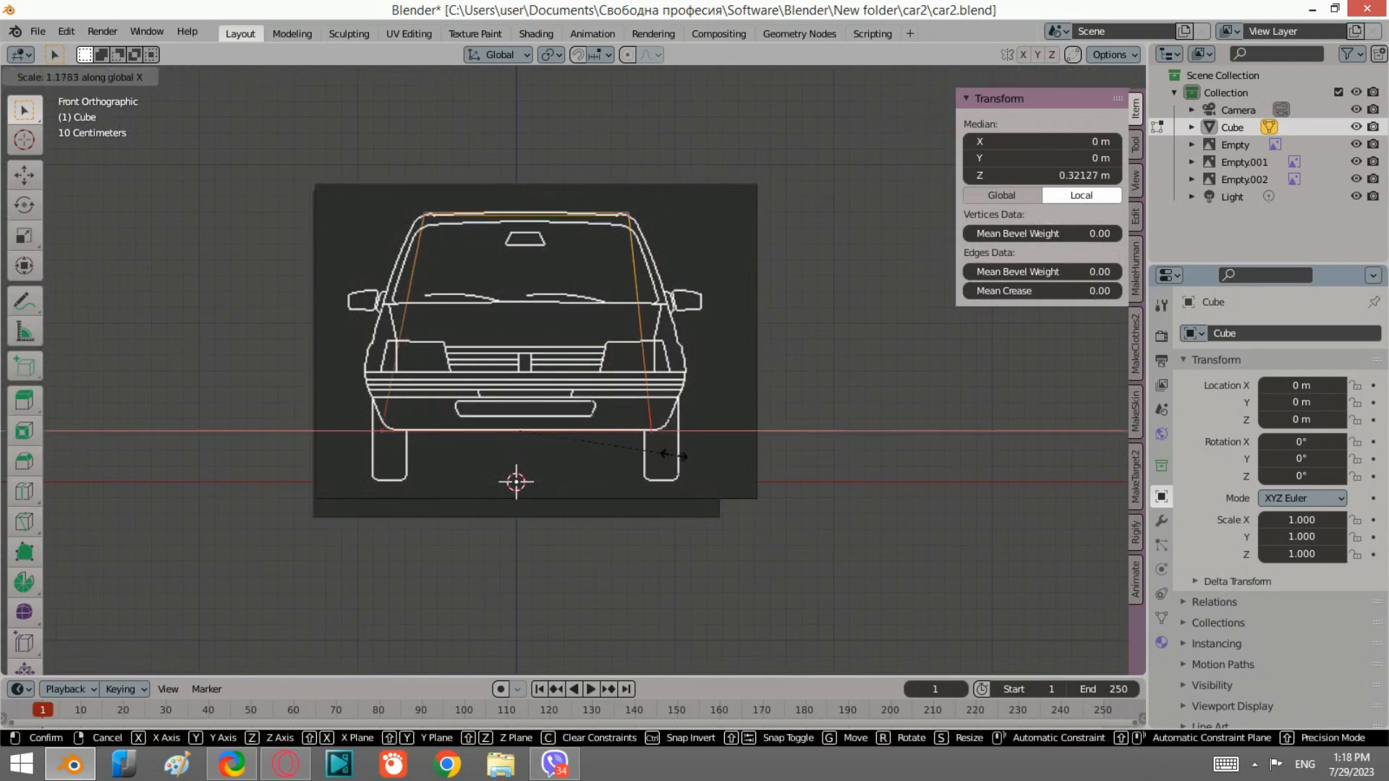
{"action": "left_click", "coordinate": [619, 330]}
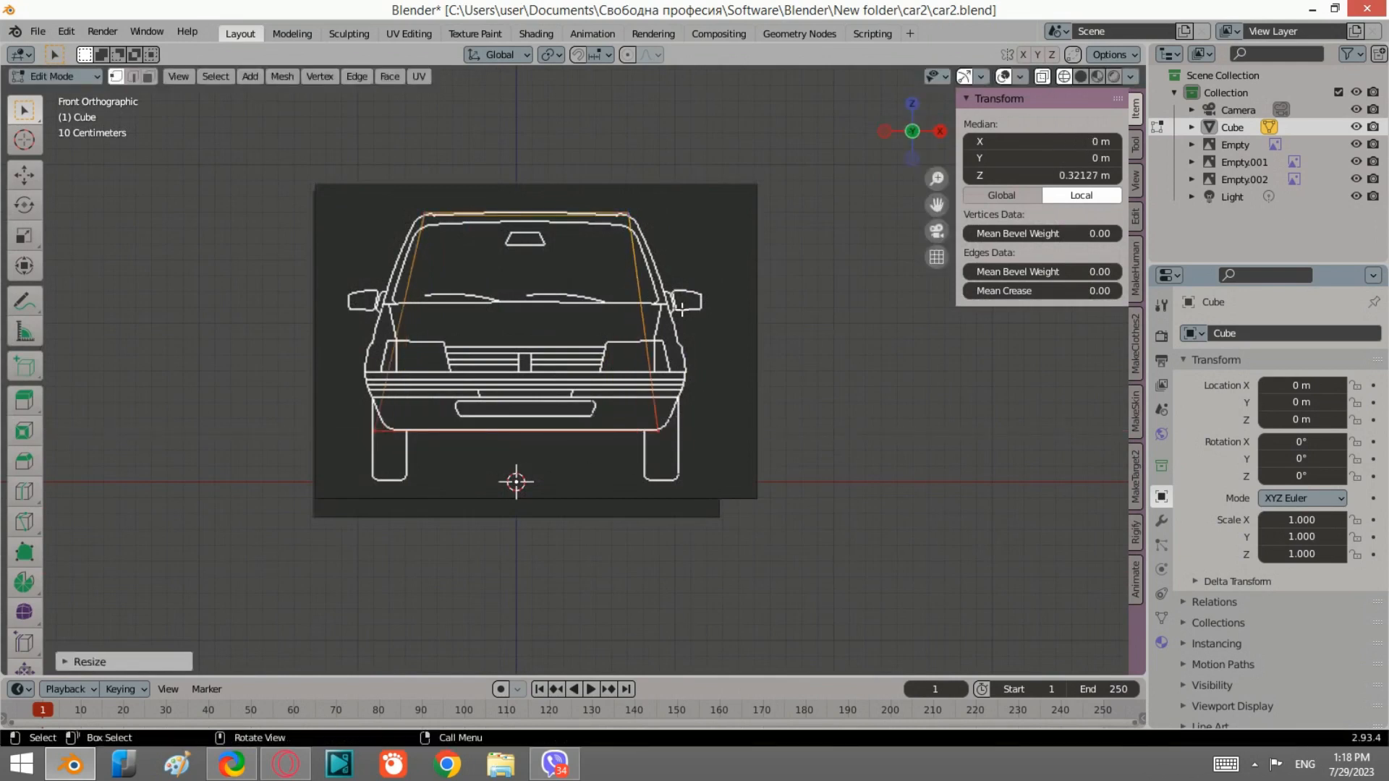
Step: Orbit around the block in perspective to inspect its shape, returning to the side view
{"action": "middle_click_drag", "start_coordinate": [682, 310], "coordinate": [628, 344]}
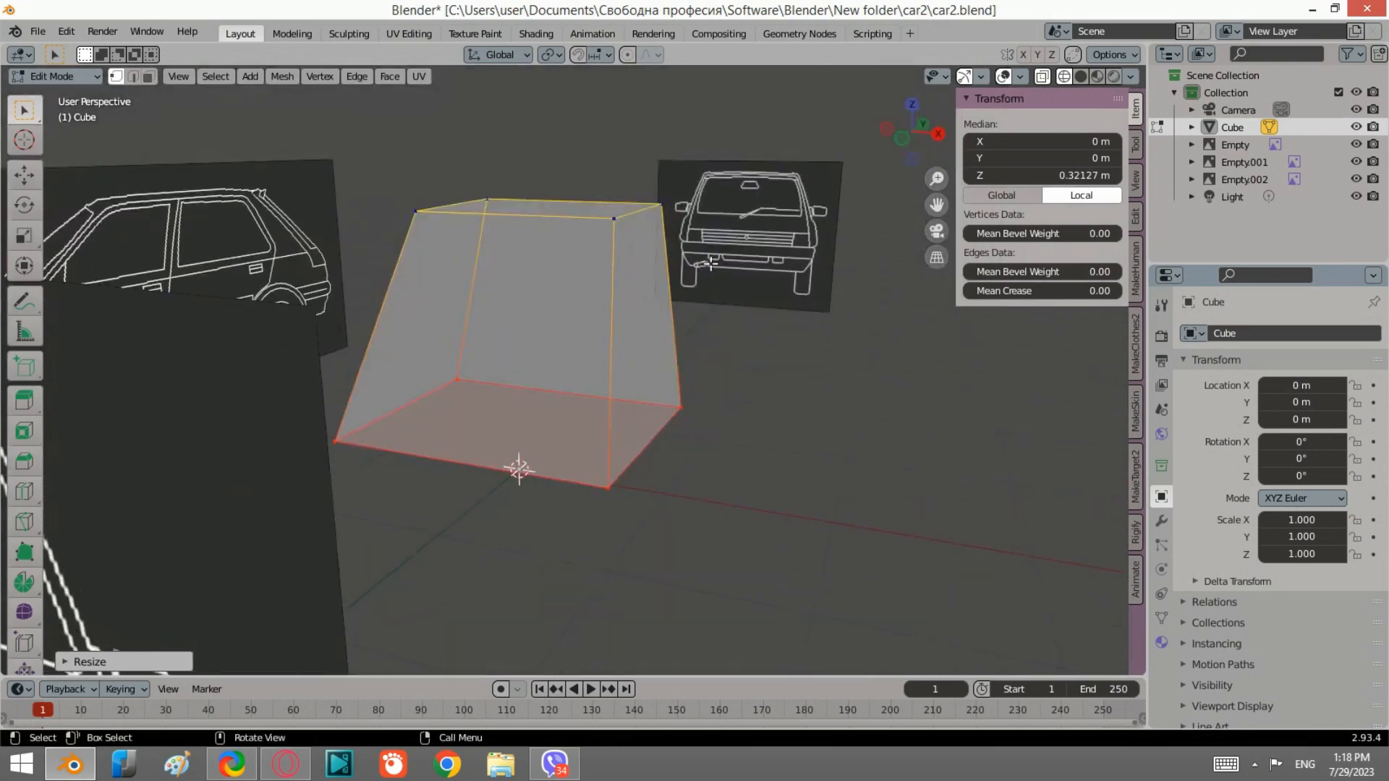
{"action": "left_click_drag", "start_coordinate": [937, 132], "coordinate": [851, 177]}
{"action": "left_click", "coordinate": [935, 140]}
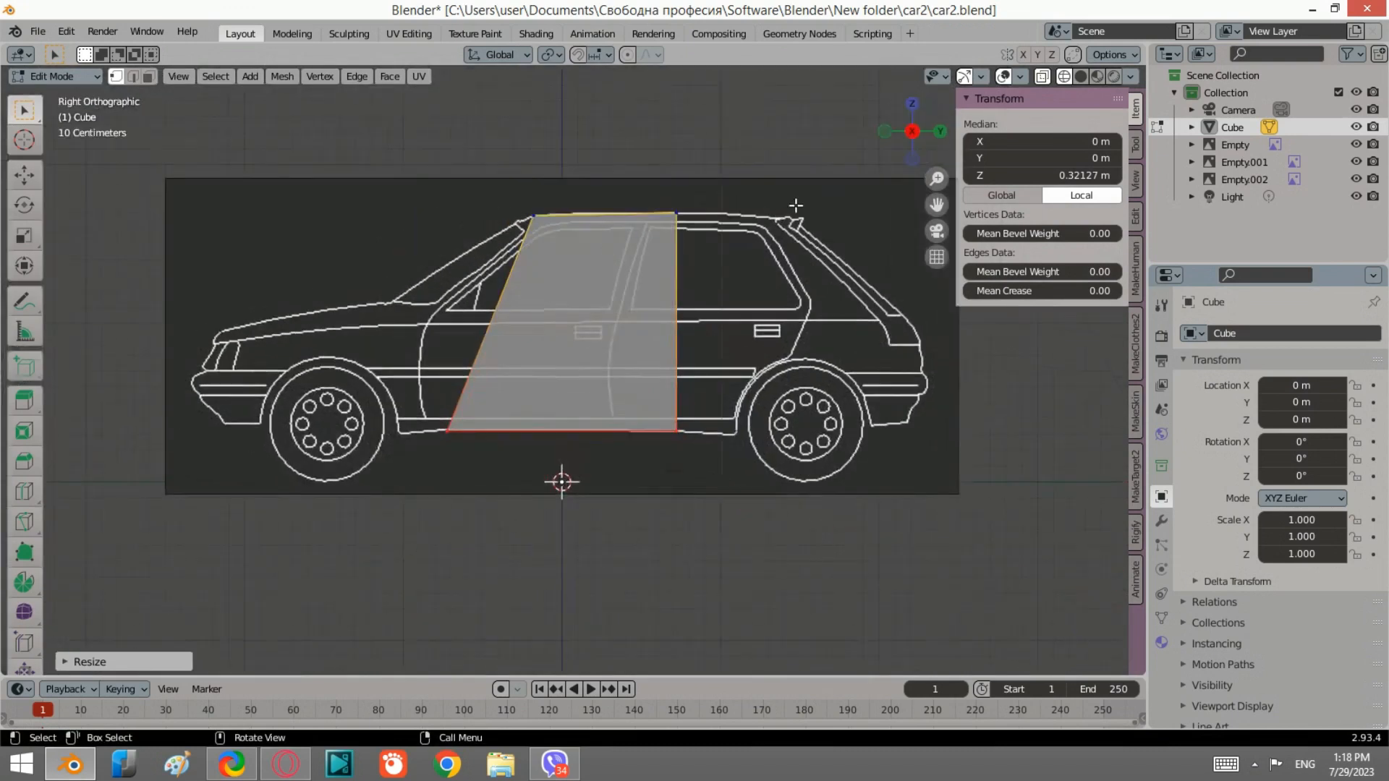
Step: Select the rear face and extrude it backward about 0.35 m toward the rear door
{"action": "left_click", "coordinate": [695, 411]}
{"action": "left_click_drag", "start_coordinate": [709, 454], "coordinate": [680, 204]}
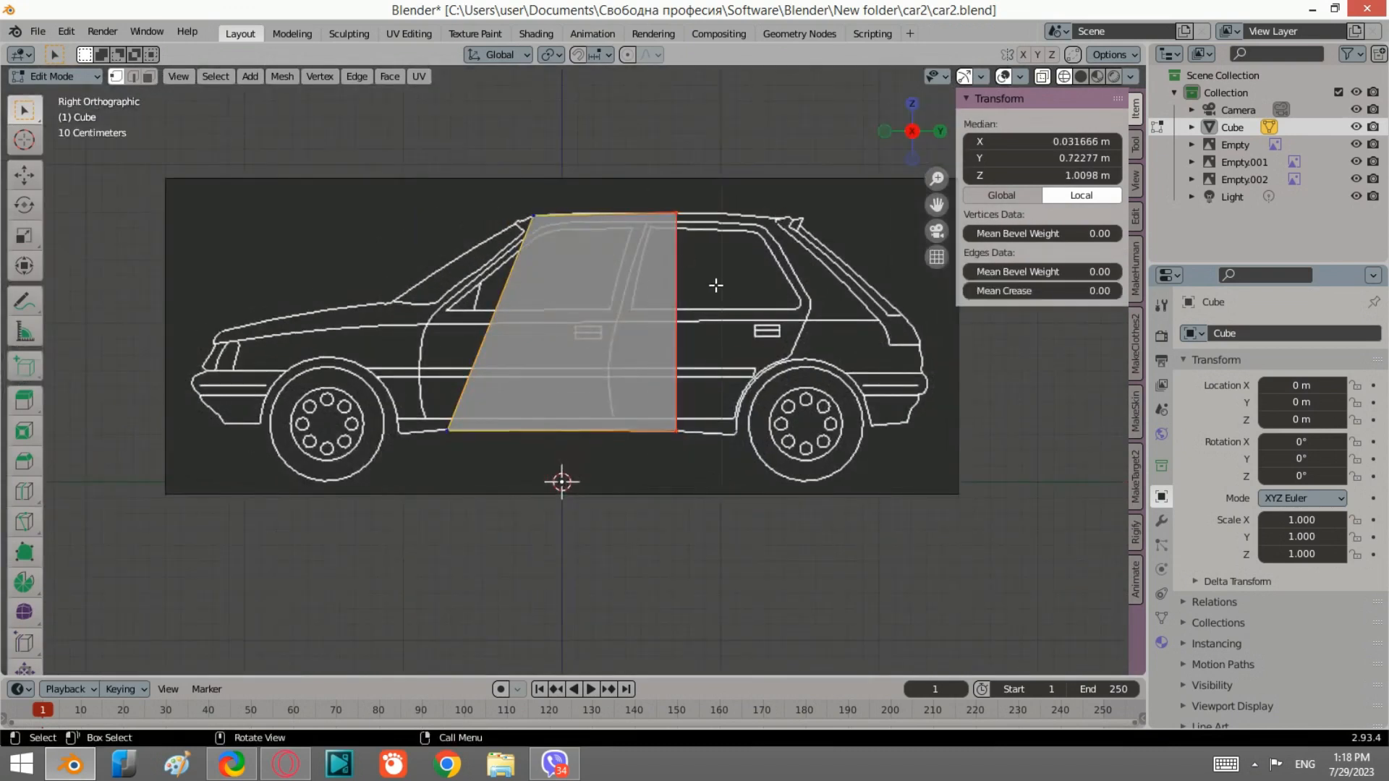
{"action": "scroll", "coordinate": [735, 270], "scroll_direction": "up", "scroll_amount": 2}
{"action": "key", "text": "e"}
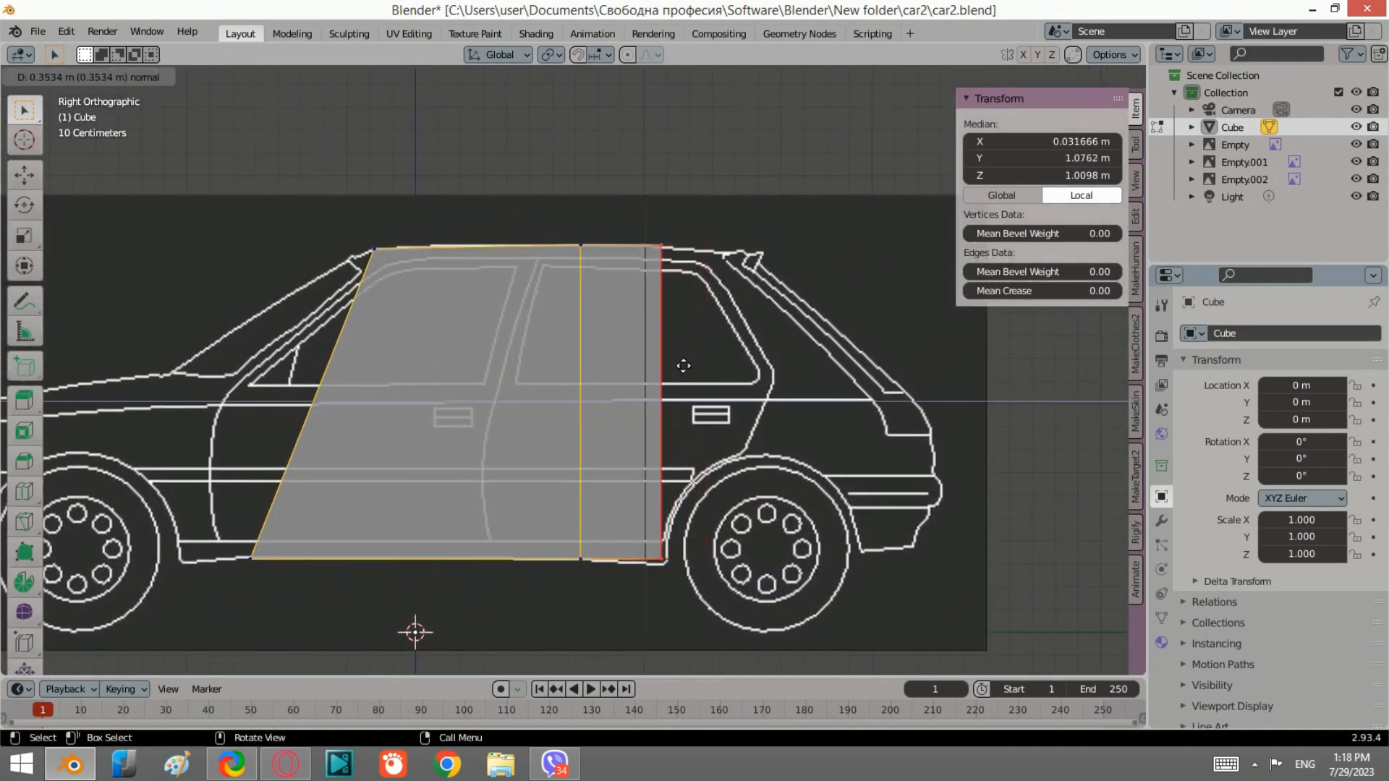
{"action": "left_click", "coordinate": [687, 364]}
Step: In the left view, select the new bottom rear edge and lower it along Z about 0.02 m to the sill line
{"action": "middle_click_drag", "start_coordinate": [704, 524], "coordinate": [680, 349]}
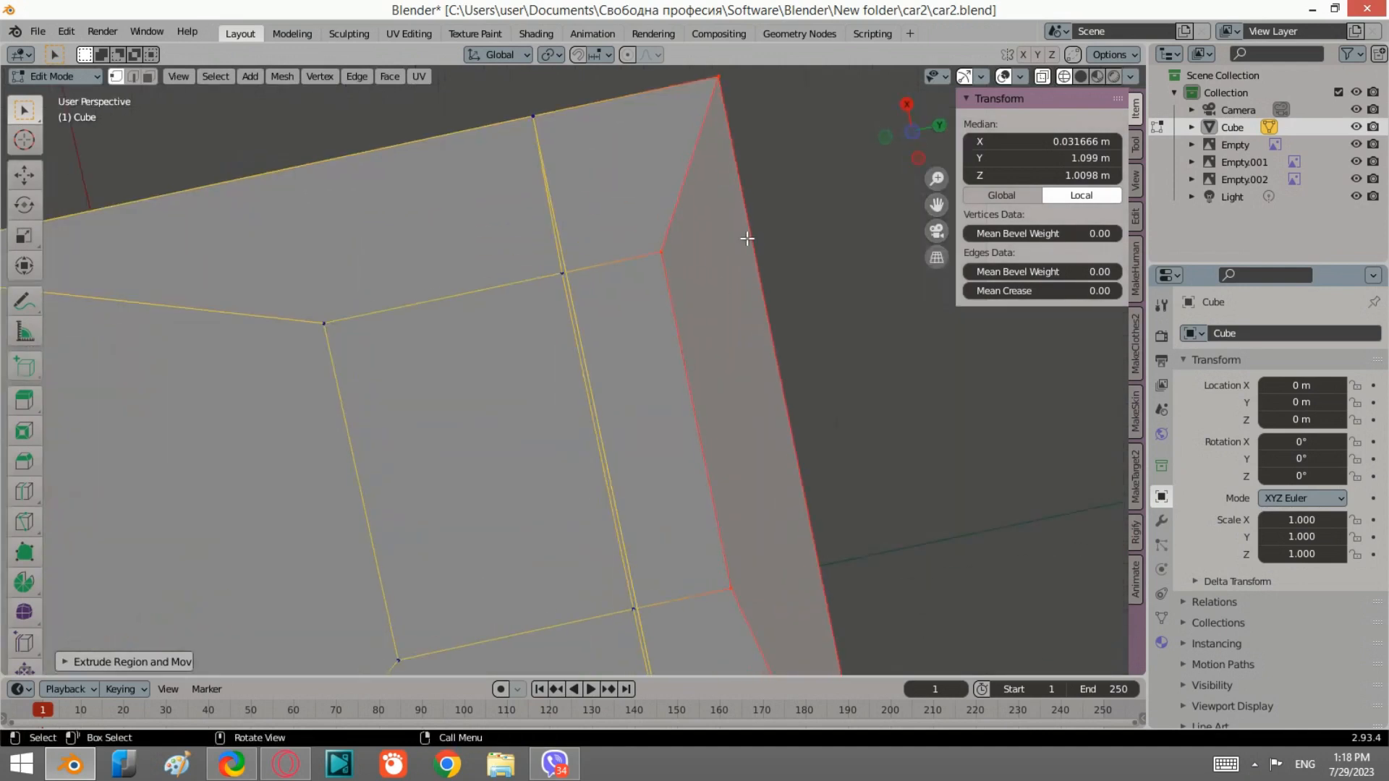
{"action": "left_click", "coordinate": [918, 152]}
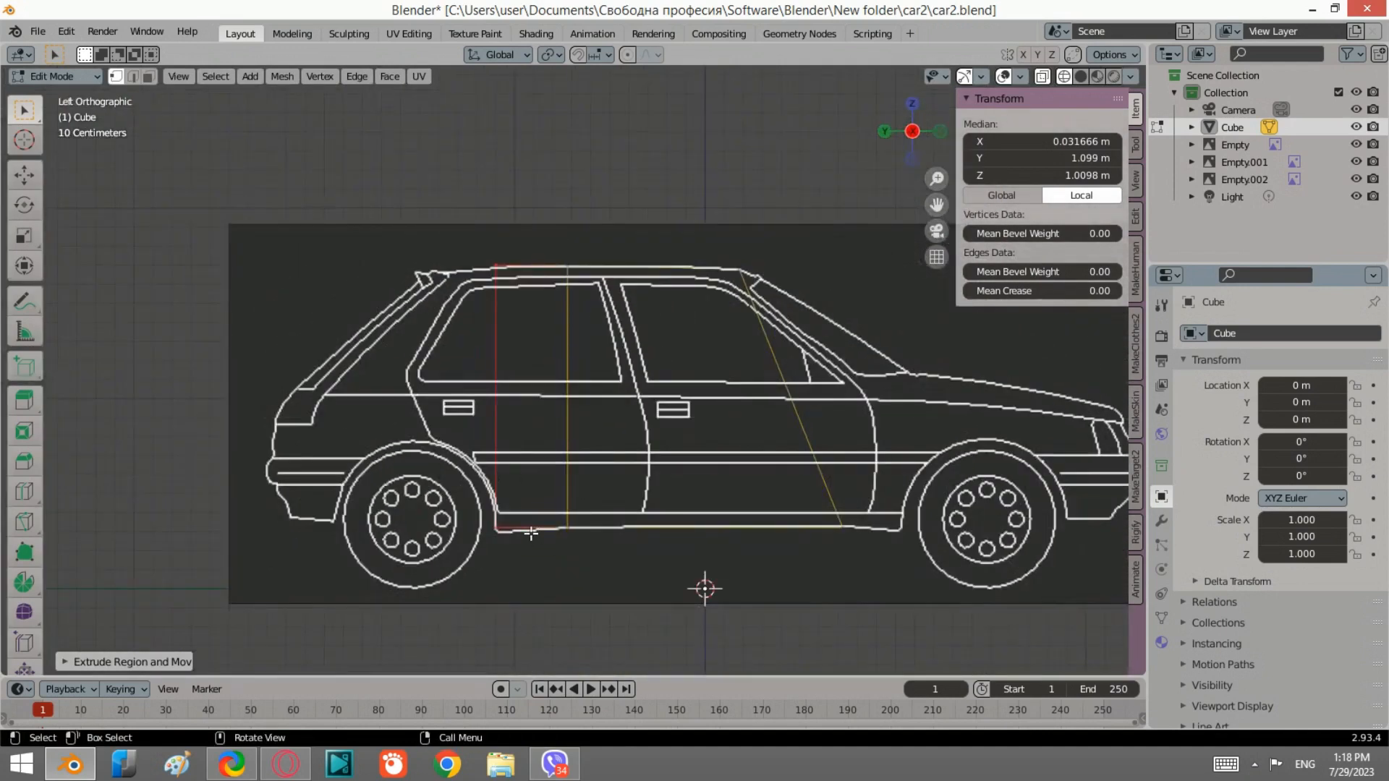
{"action": "left_click", "coordinate": [531, 533]}
{"action": "scroll", "coordinate": [511, 552], "scroll_direction": "up", "scroll_amount": 6}
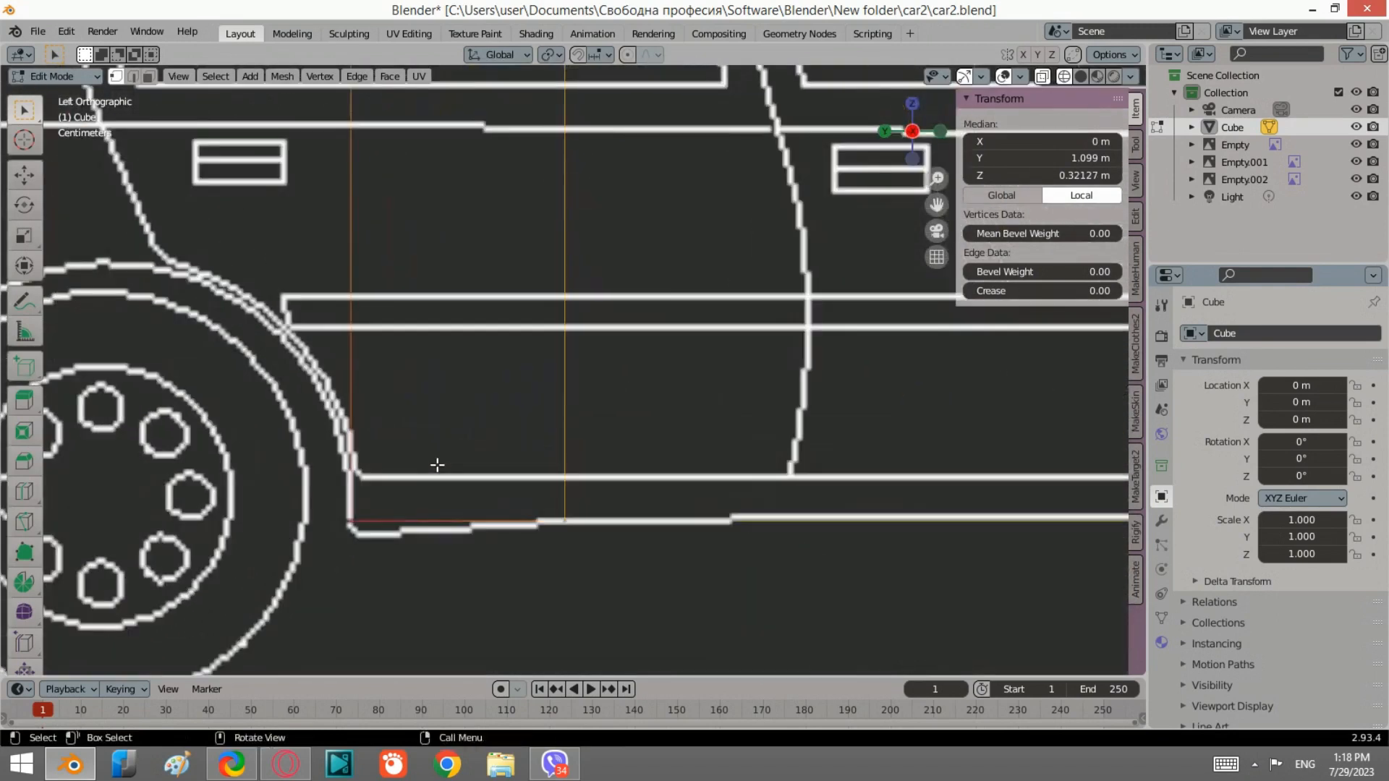
{"action": "key", "text": "g"}
{"action": "key", "text": "z"}
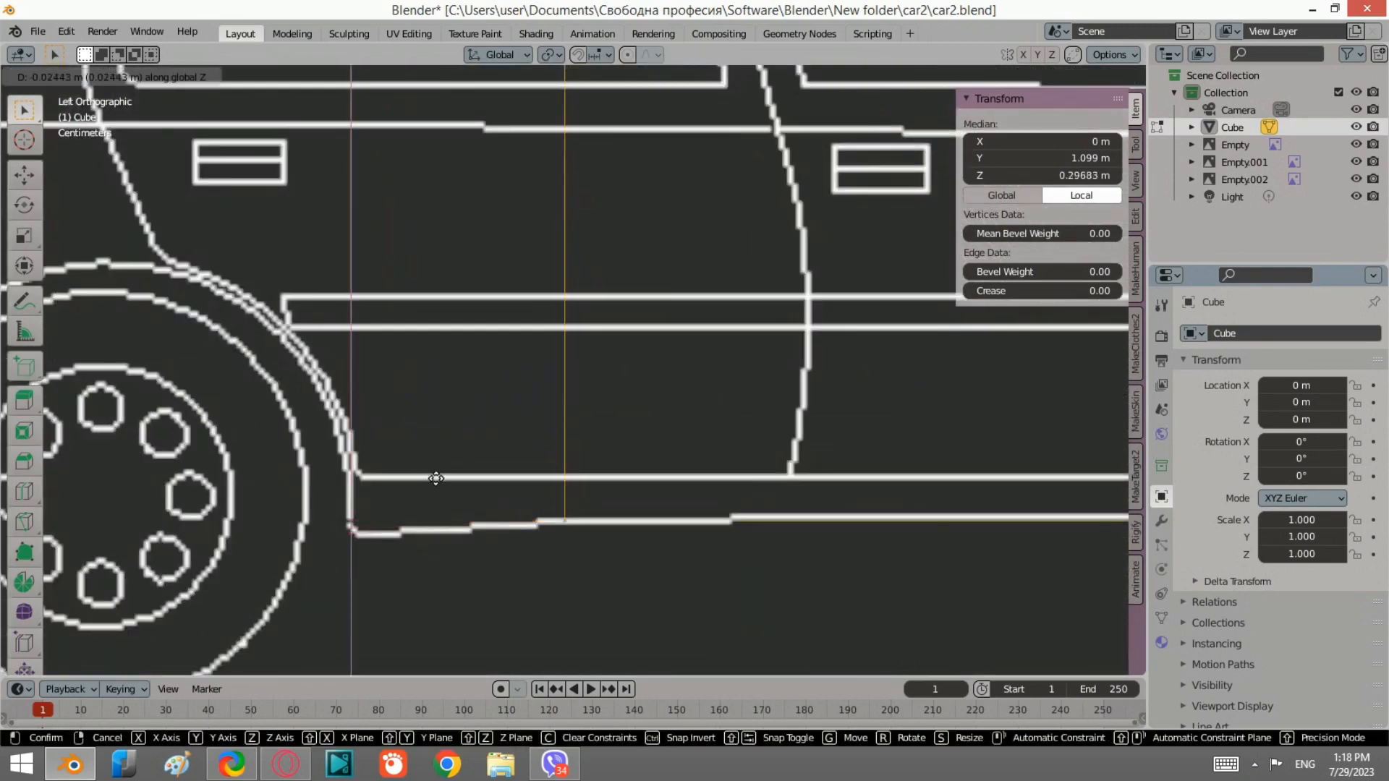
{"action": "left_click", "coordinate": [437, 479]}
Step: Select the new top rear edge and move it along Z to line up with the roof
{"action": "scroll", "coordinate": [642, 384], "scroll_direction": "down", "scroll_amount": 4}
{"action": "scroll", "coordinate": [507, 260], "scroll_direction": "up", "scroll_amount": 6}
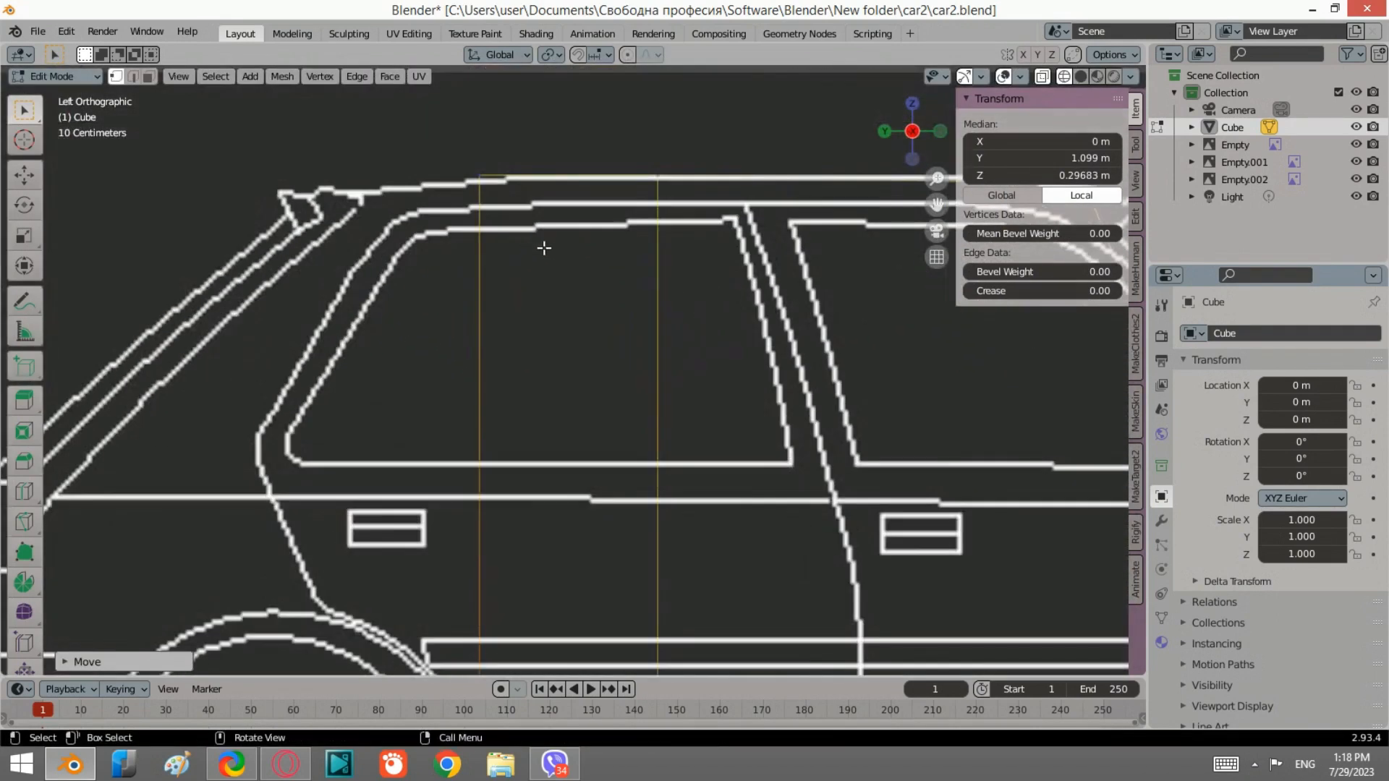
{"action": "left_click", "coordinate": [535, 238]}
{"action": "key", "text": "g"}
{"action": "key", "text": "z"}
{"action": "left_click", "coordinate": [546, 239]}
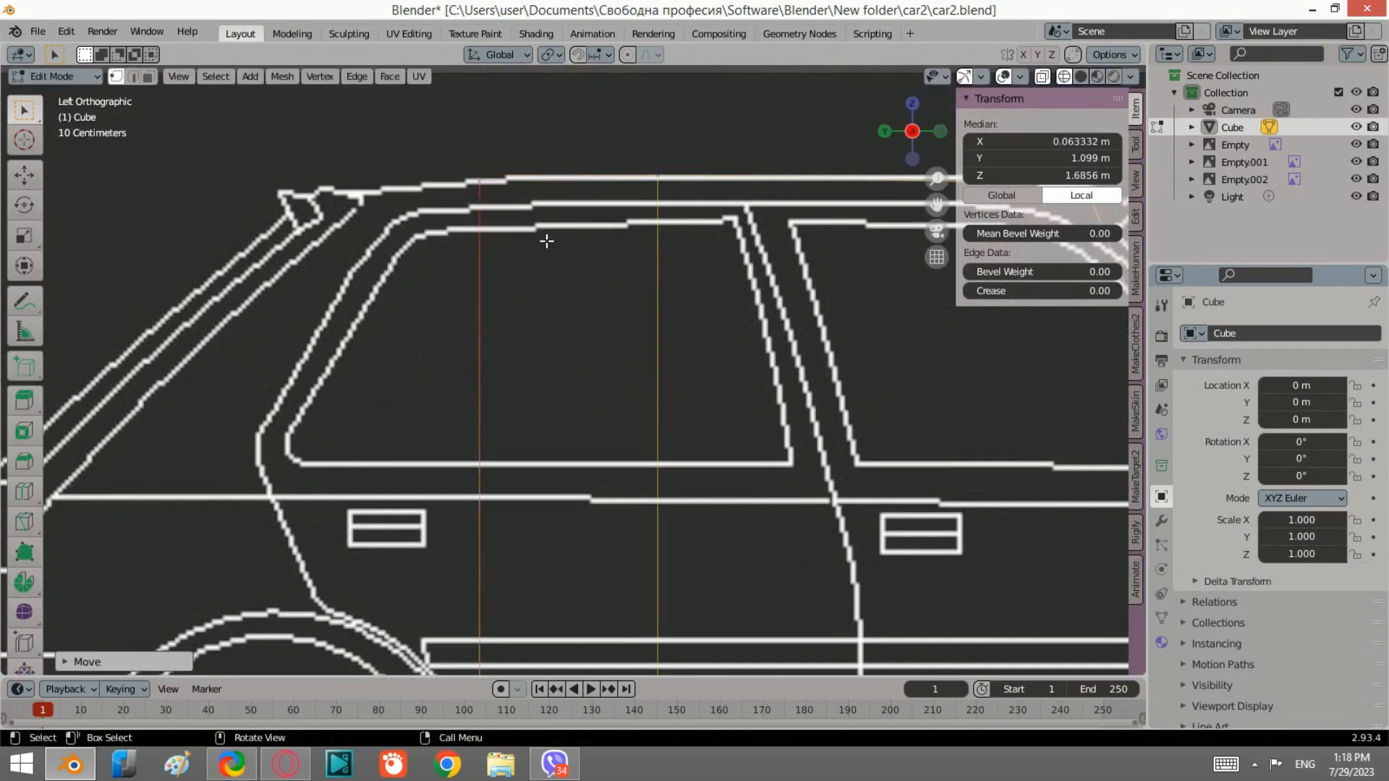
Step: In the back view, lower the top rear edge slightly along Z to match the roof outline
{"action": "scroll", "coordinate": [850, 149], "scroll_direction": "down", "scroll_amount": 4}
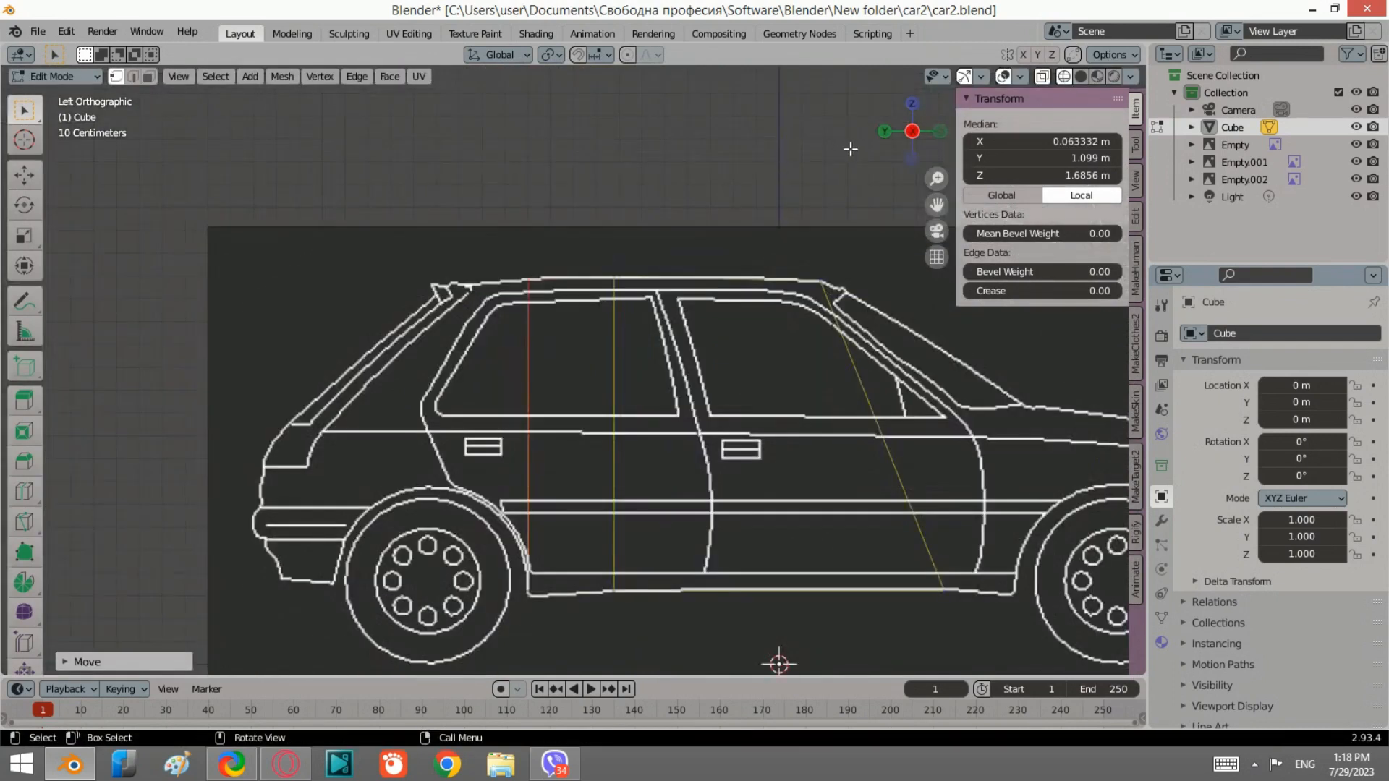
{"action": "left_click", "coordinate": [885, 132]}
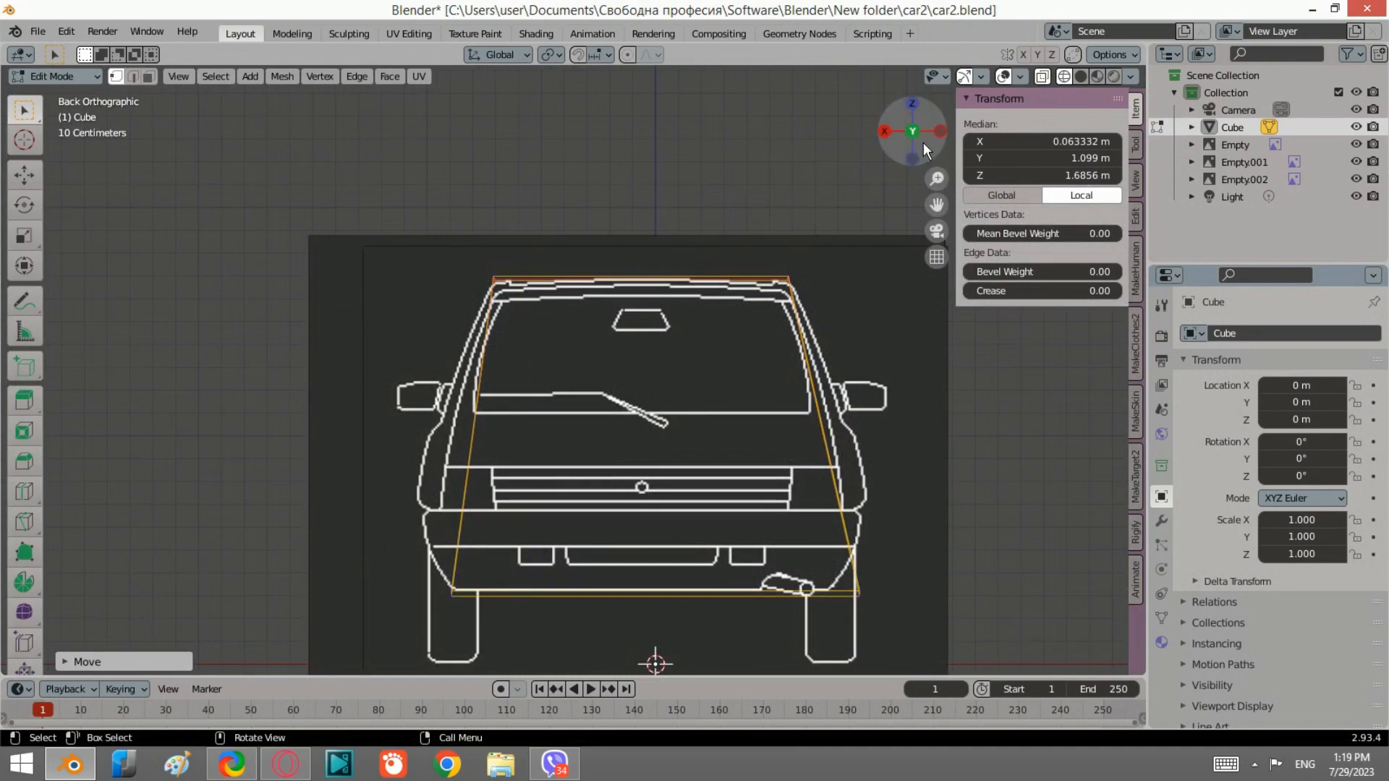
{"action": "scroll", "coordinate": [574, 307], "scroll_direction": "up", "scroll_amount": 1}
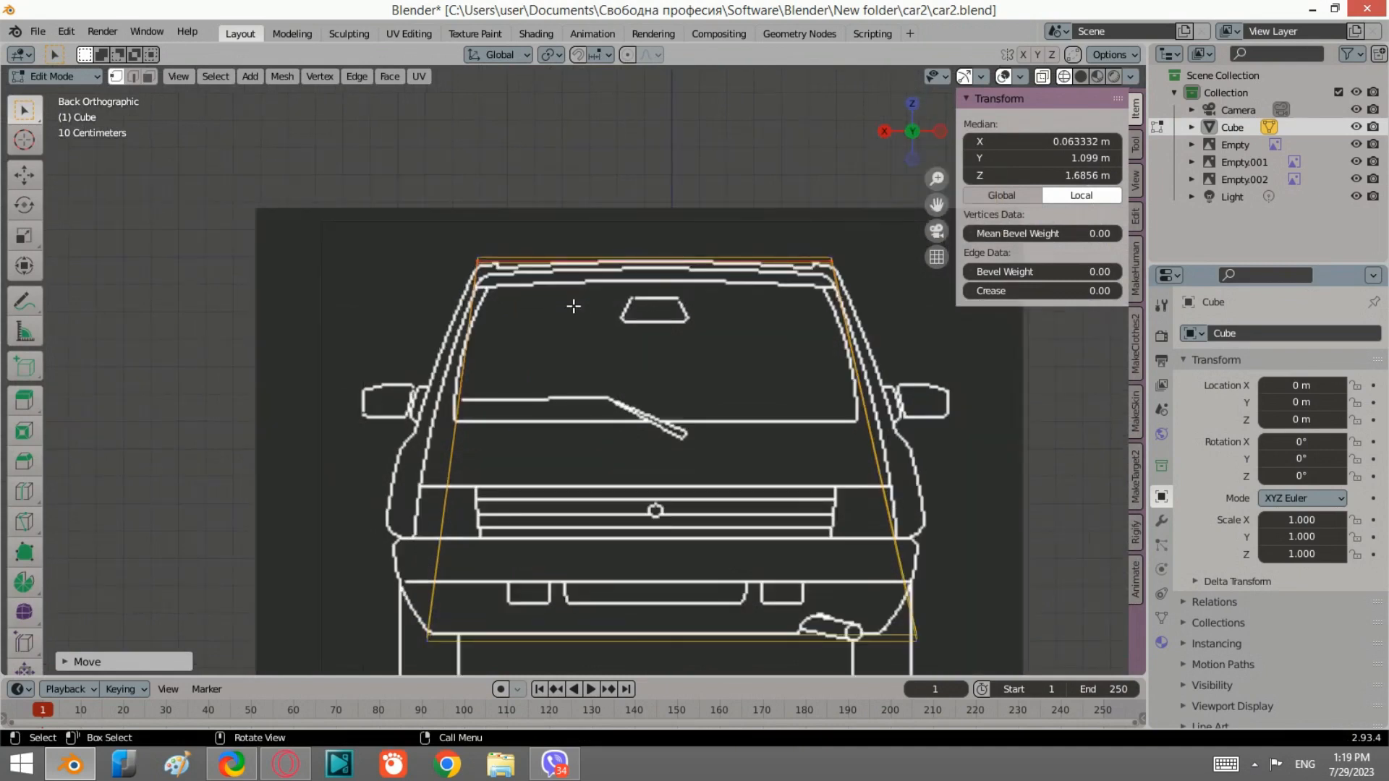
{"action": "scroll", "coordinate": [765, 296], "scroll_direction": "up", "scroll_amount": 1}
{"action": "key", "text": "g"}
{"action": "key", "text": "z"}
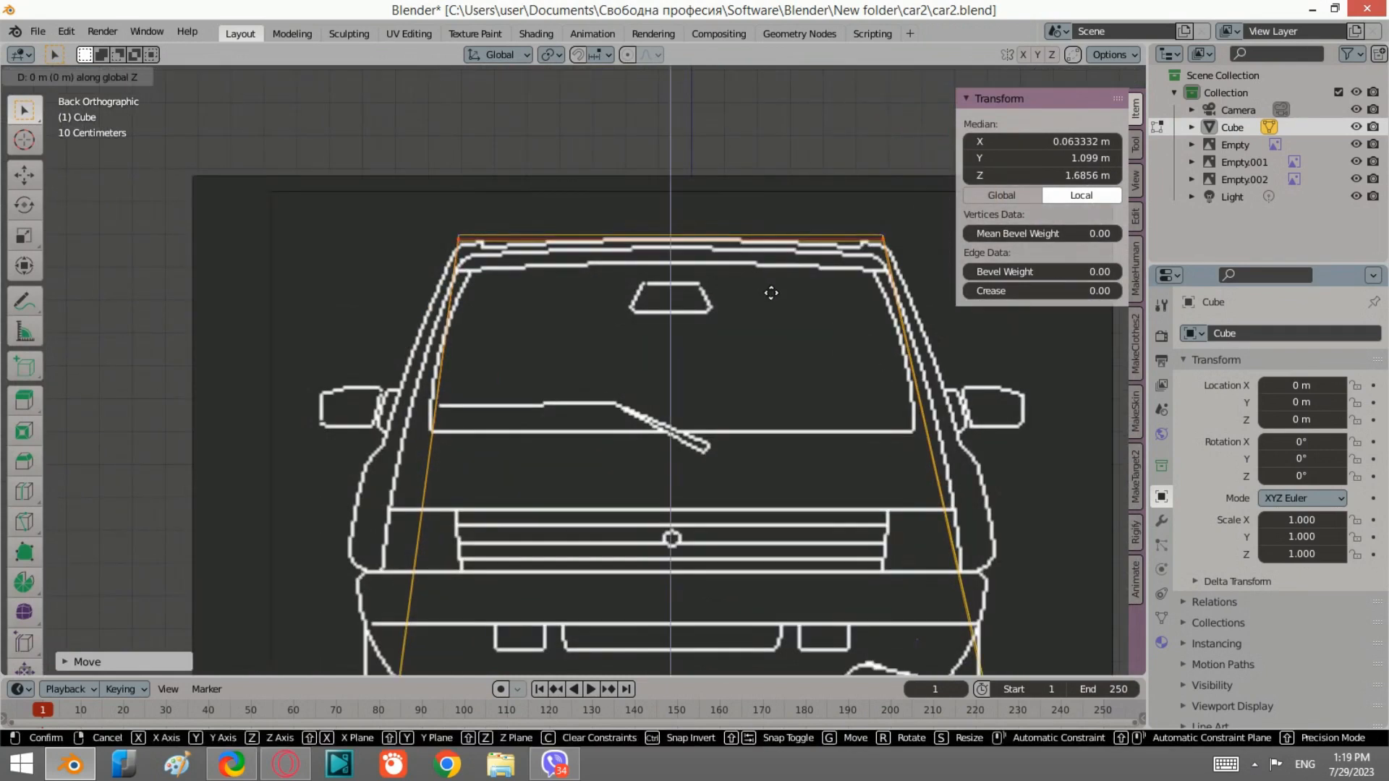
{"action": "left_click", "coordinate": [771, 298]}
{"action": "middle_click_drag", "start_coordinate": [752, 291], "coordinate": [661, 301]}
{"action": "left_click", "coordinate": [930, 136]}
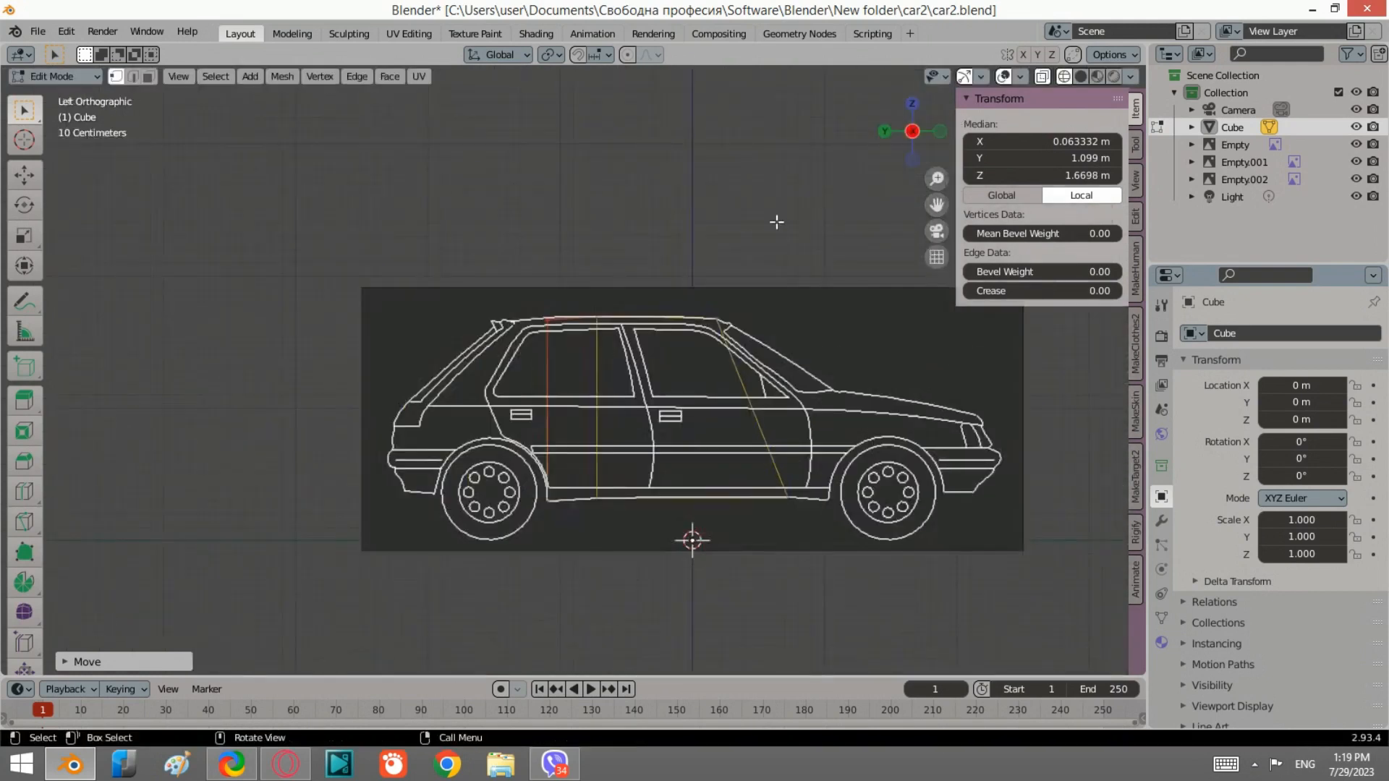
Step: Select the front vertical edge, extrude it forward and rotate it about 12° to follow the windshield slant
{"action": "scroll", "coordinate": [794, 479], "scroll_direction": "up", "scroll_amount": 2}
{"action": "middle_click_drag", "start_coordinate": [815, 420], "coordinate": [663, 348], "text": "shift"}
{"action": "left_click_drag", "start_coordinate": [694, 294], "coordinate": [592, 182]}
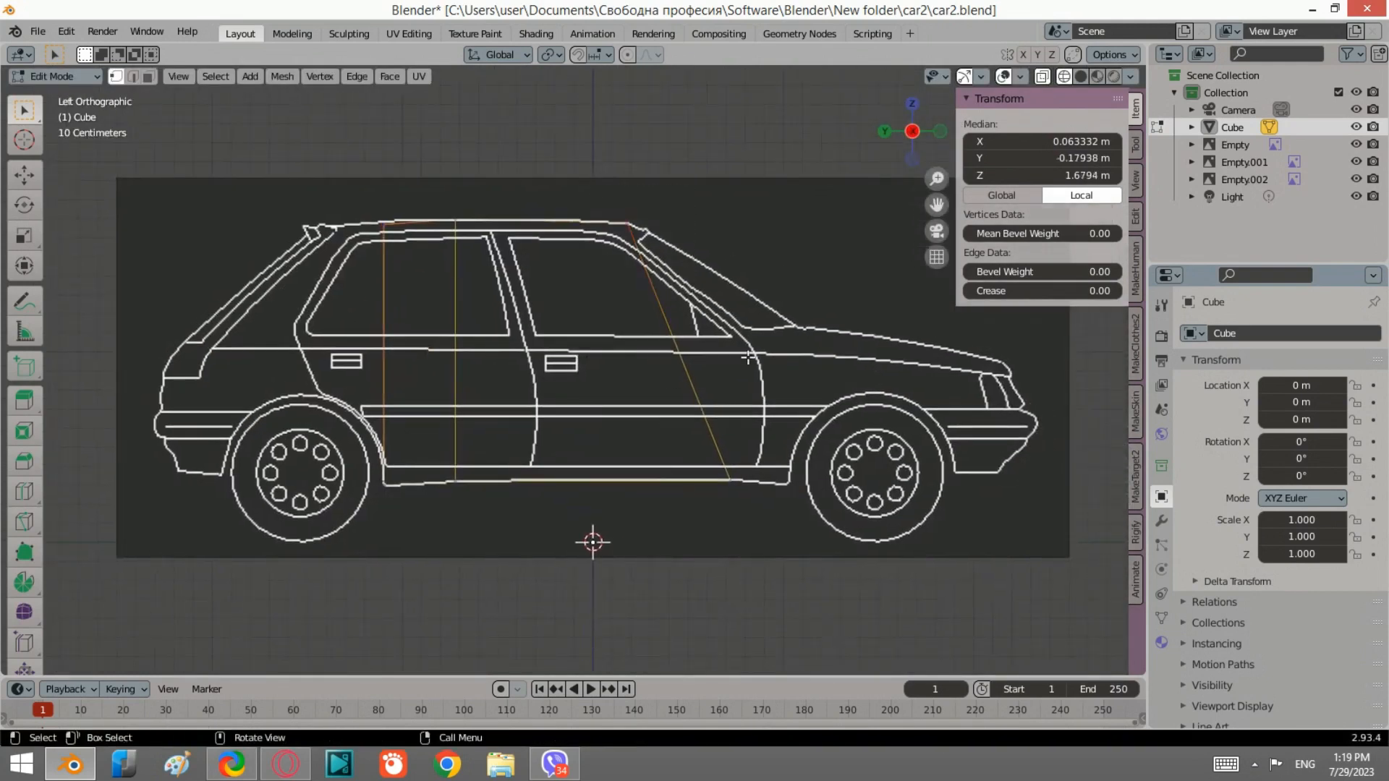
{"action": "left_click_drag", "start_coordinate": [777, 518], "coordinate": [699, 429], "text": "shift"}
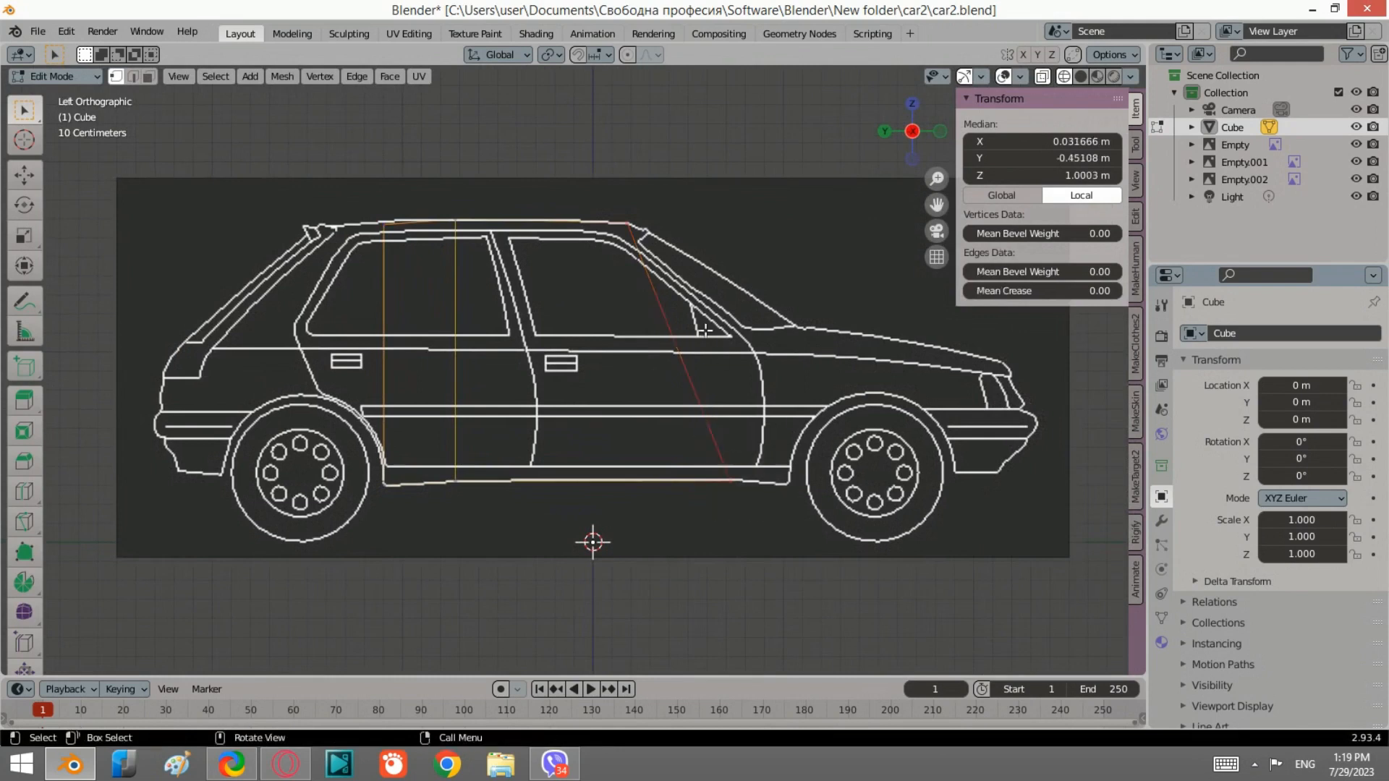
{"action": "key", "text": "e"}
{"action": "left_click", "coordinate": [827, 323]}
{"action": "key", "text": "r"}
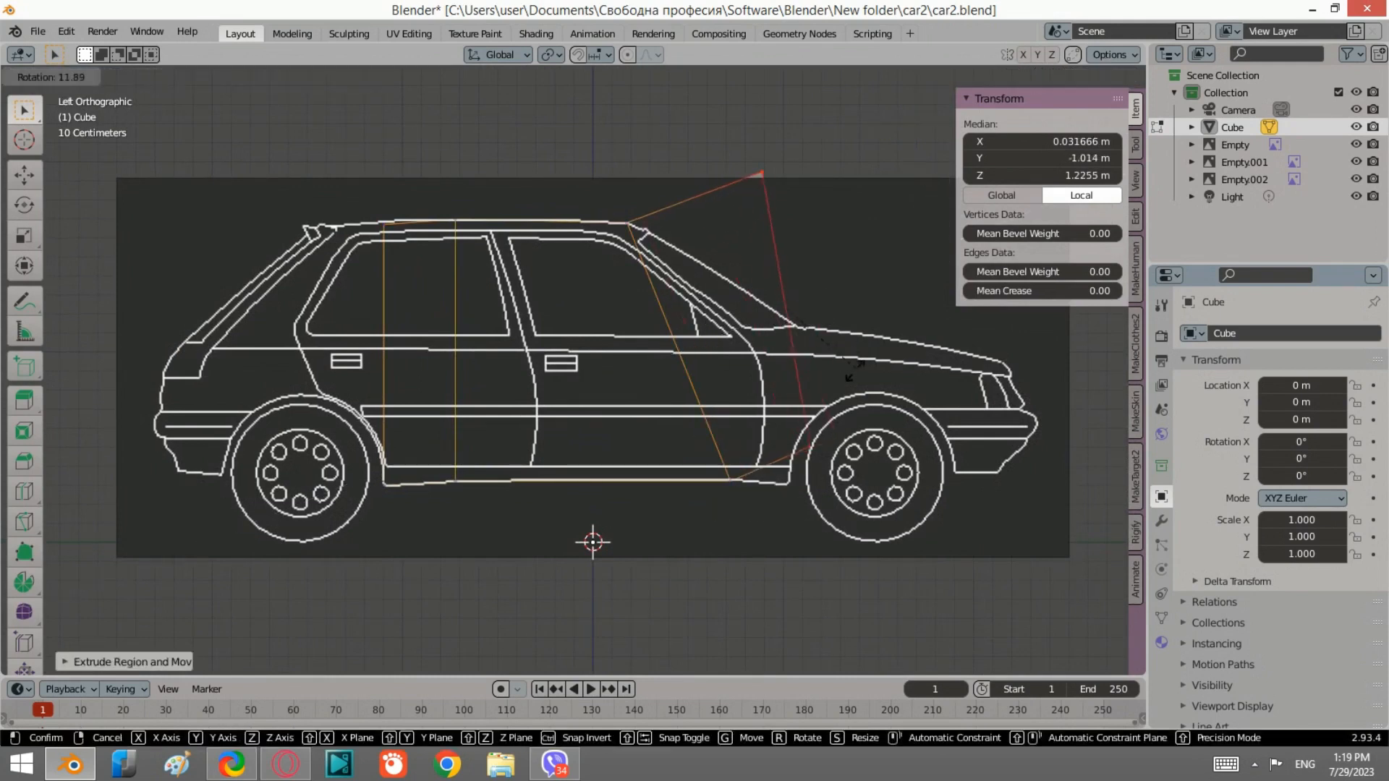
{"action": "left_click", "coordinate": [837, 413]}
Step: Move the extruded front edge so its bottom sits on the sill line
{"action": "scroll", "coordinate": [787, 495], "scroll_direction": "up", "scroll_amount": 3}
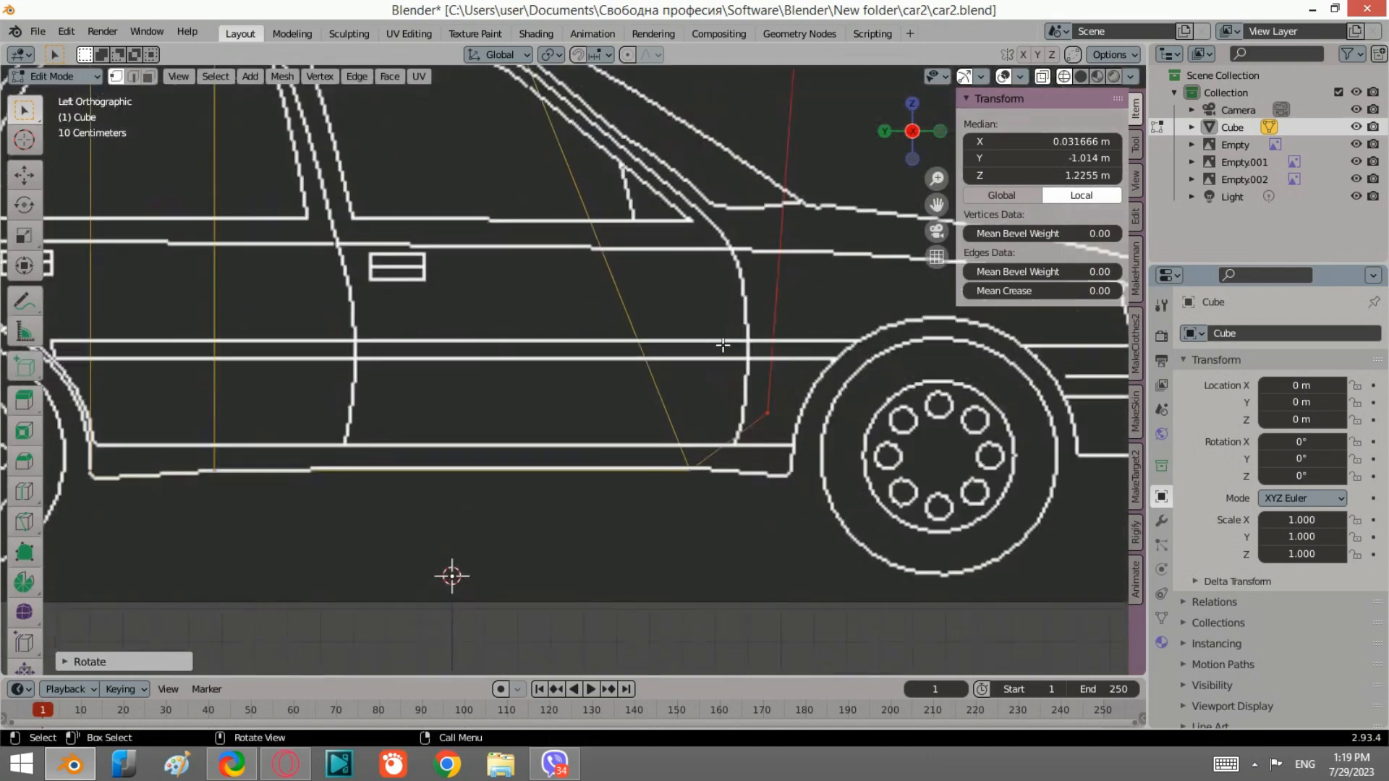
{"action": "key", "text": "g"}
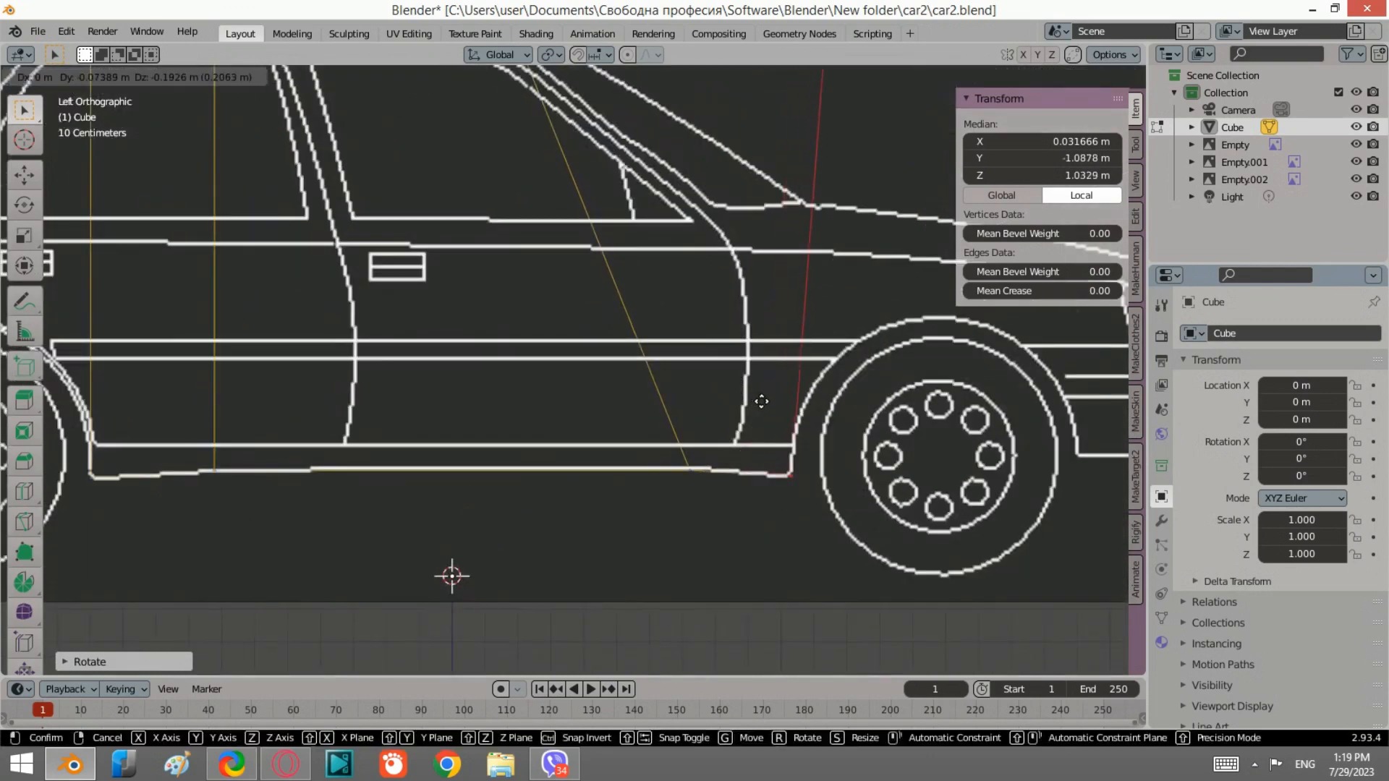
{"action": "left_click", "coordinate": [756, 402]}
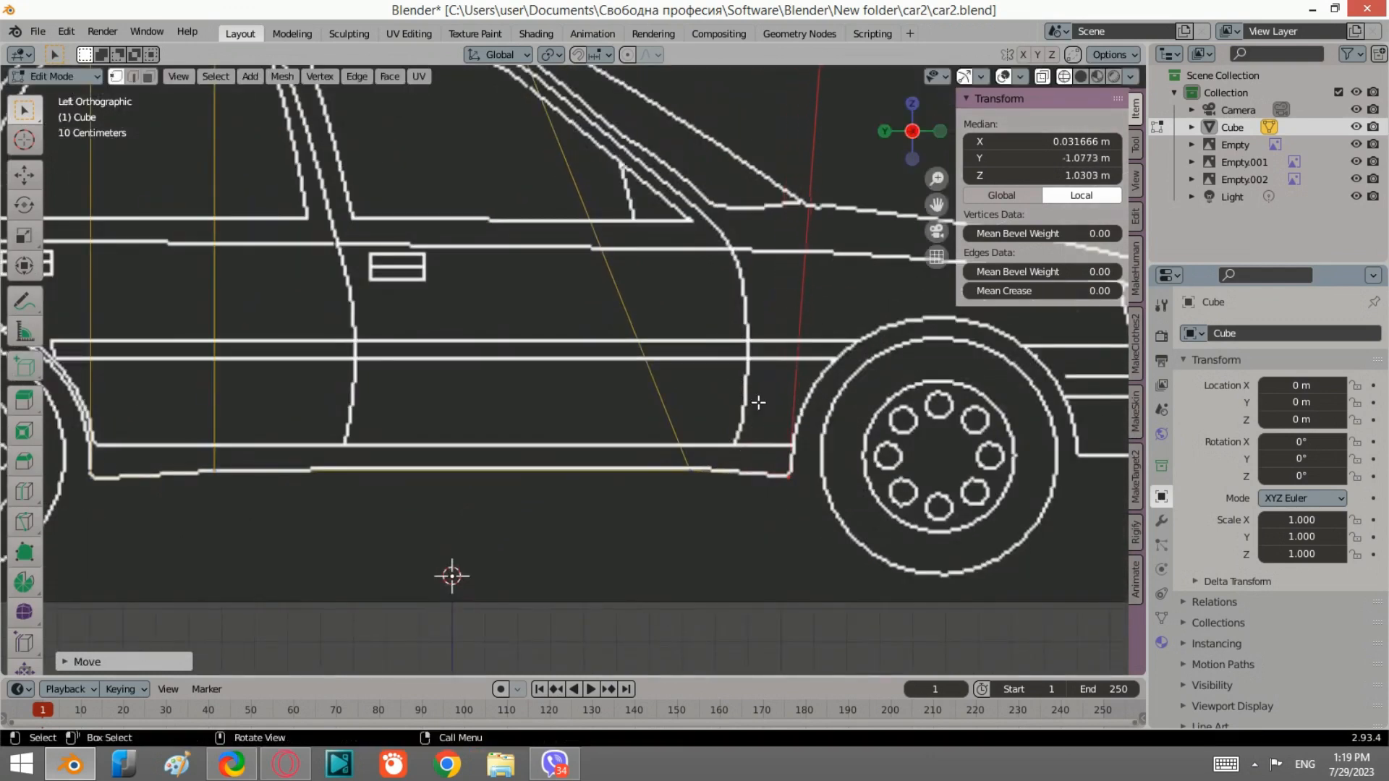
Step: Select the new top front edge and move it down along the windshield to the hood line
{"action": "scroll", "coordinate": [767, 326], "scroll_direction": "down", "scroll_amount": 2}
{"action": "middle_click_drag", "start_coordinate": [782, 210], "coordinate": [757, 237]}
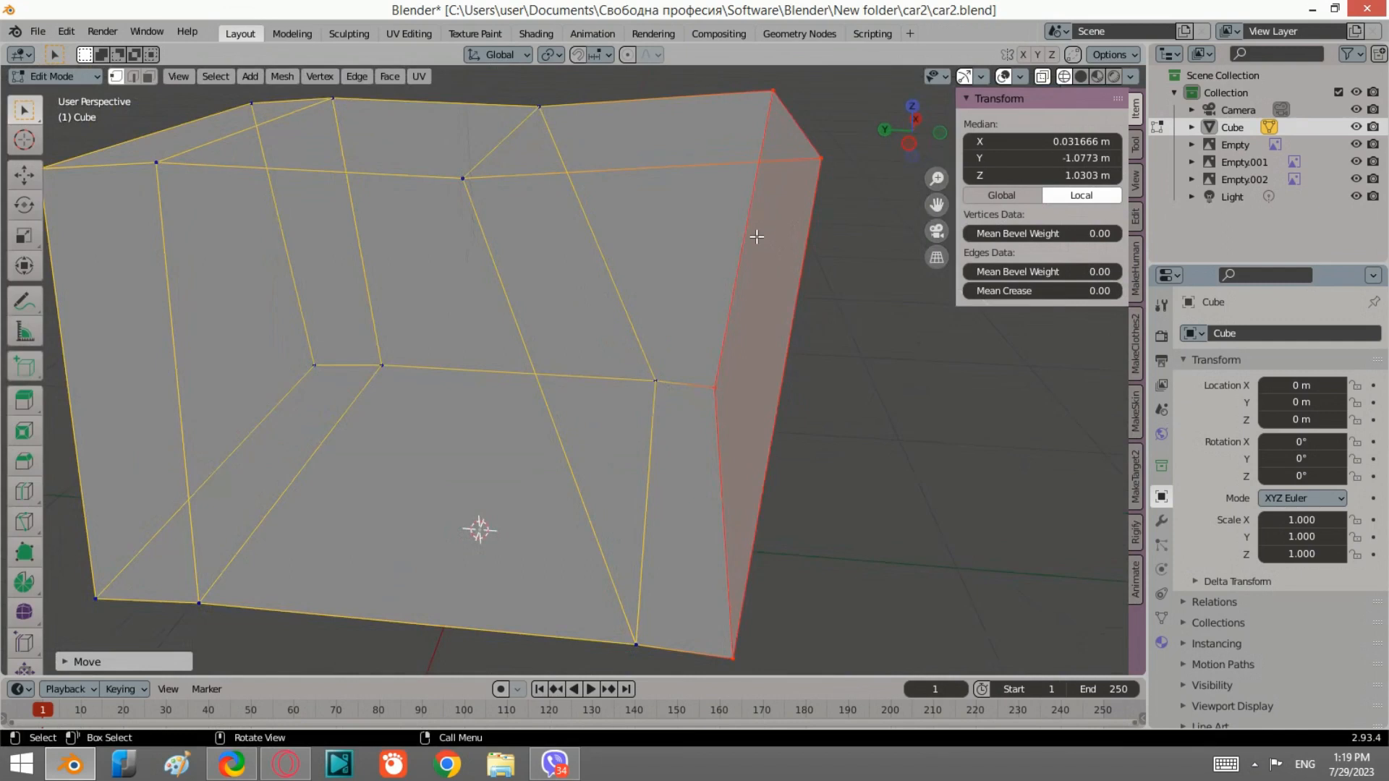
{"action": "left_click", "coordinate": [913, 144]}
{"action": "left_click_drag", "start_coordinate": [779, 178], "coordinate": [732, 78]}
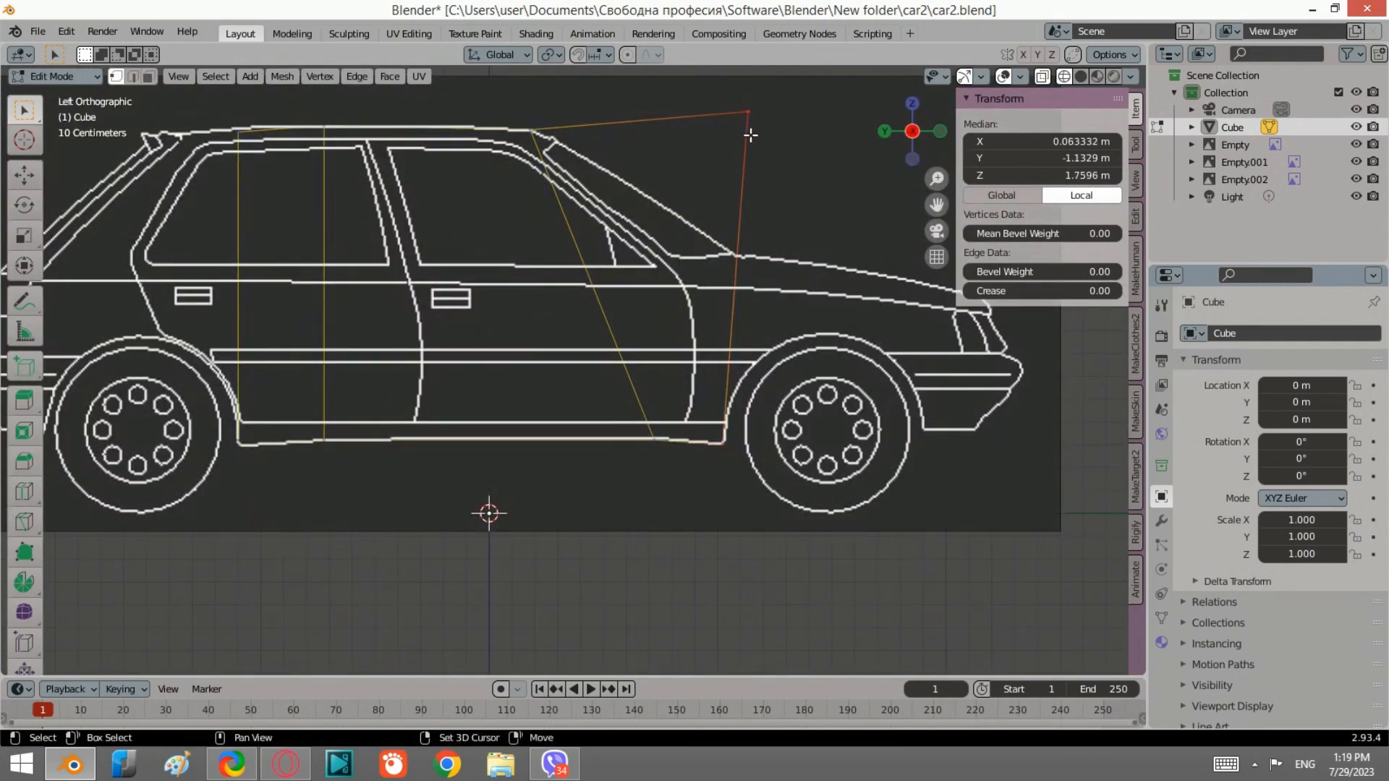
{"action": "scroll", "coordinate": [723, 206], "scroll_direction": "up", "scroll_amount": 3}
{"action": "key", "text": "h"}
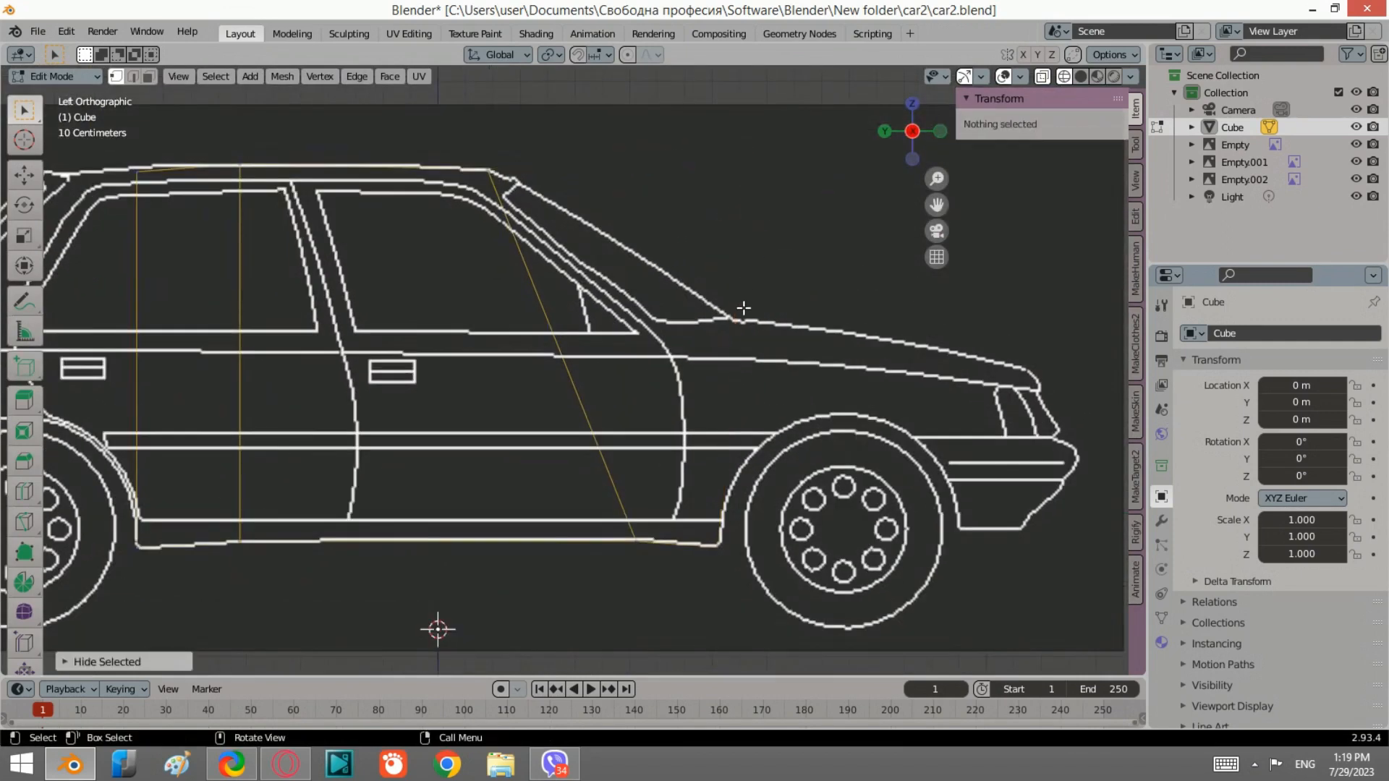
{"action": "key", "text": "alt+h"}
{"action": "left_click_drag", "start_coordinate": [769, 233], "coordinate": [716, 126]}
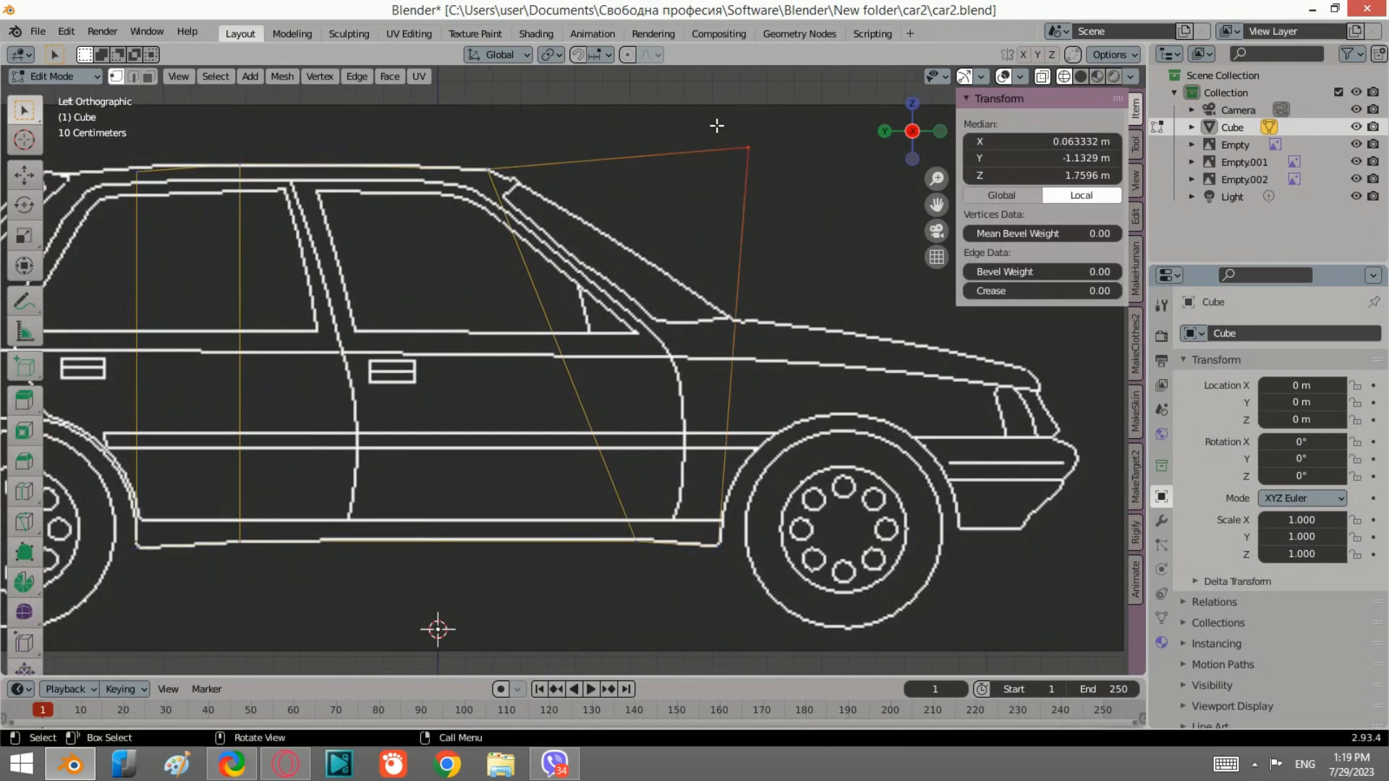
{"action": "key", "text": "g"}
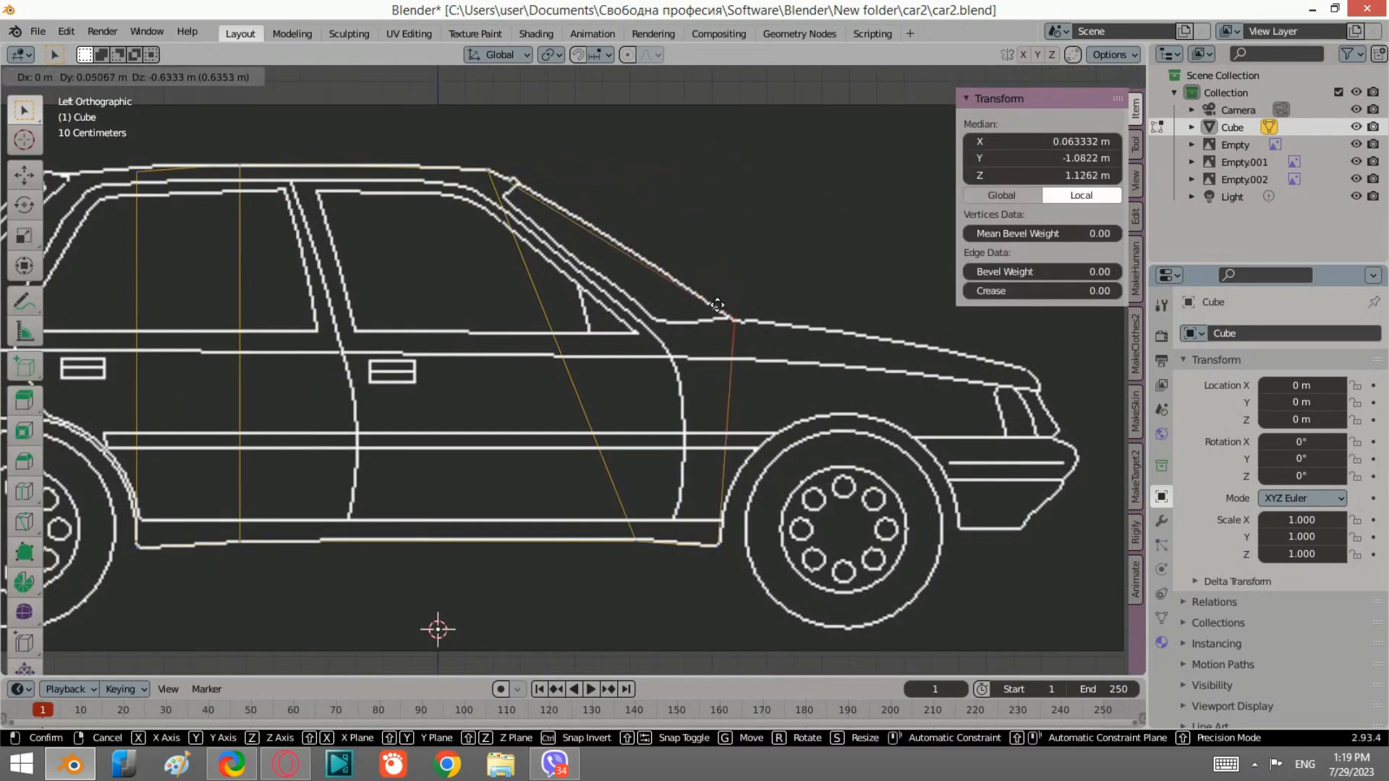
{"action": "left_click", "coordinate": [716, 305]}
{"action": "scroll", "coordinate": [734, 266], "scroll_direction": "down", "scroll_amount": 2}
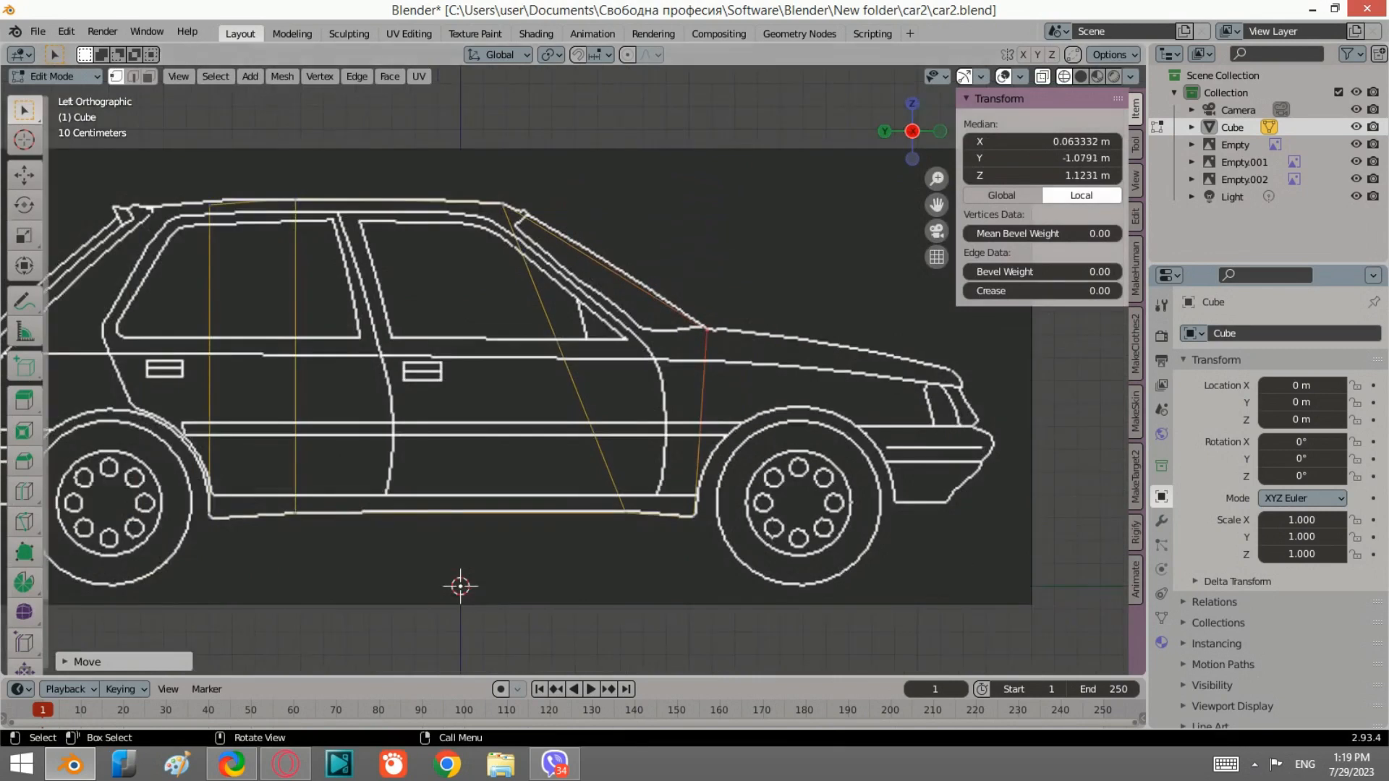
Step: Add a vertical loop cut through the front windshield section
{"action": "left_click", "coordinate": [24, 491]}
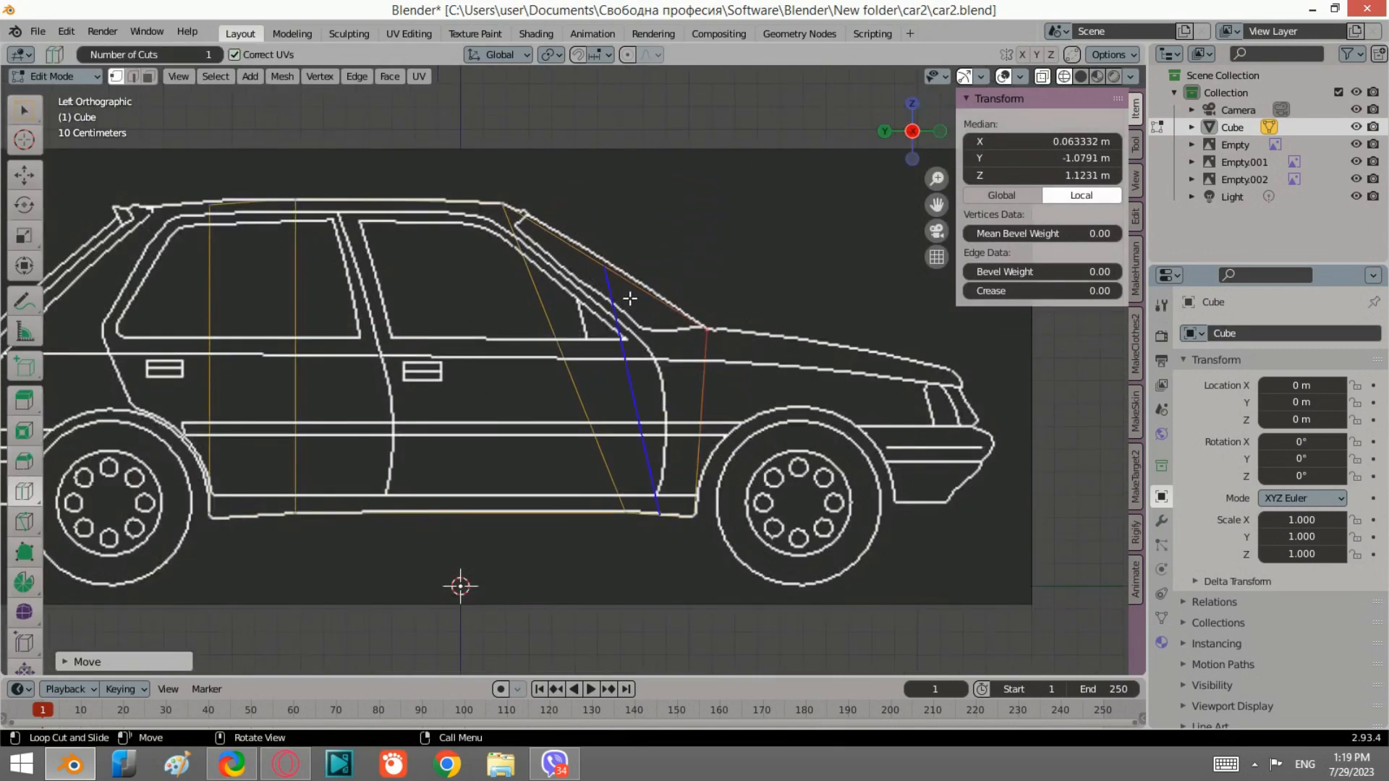
{"action": "left_click", "coordinate": [627, 297]}
{"action": "left_click", "coordinate": [24, 110]}
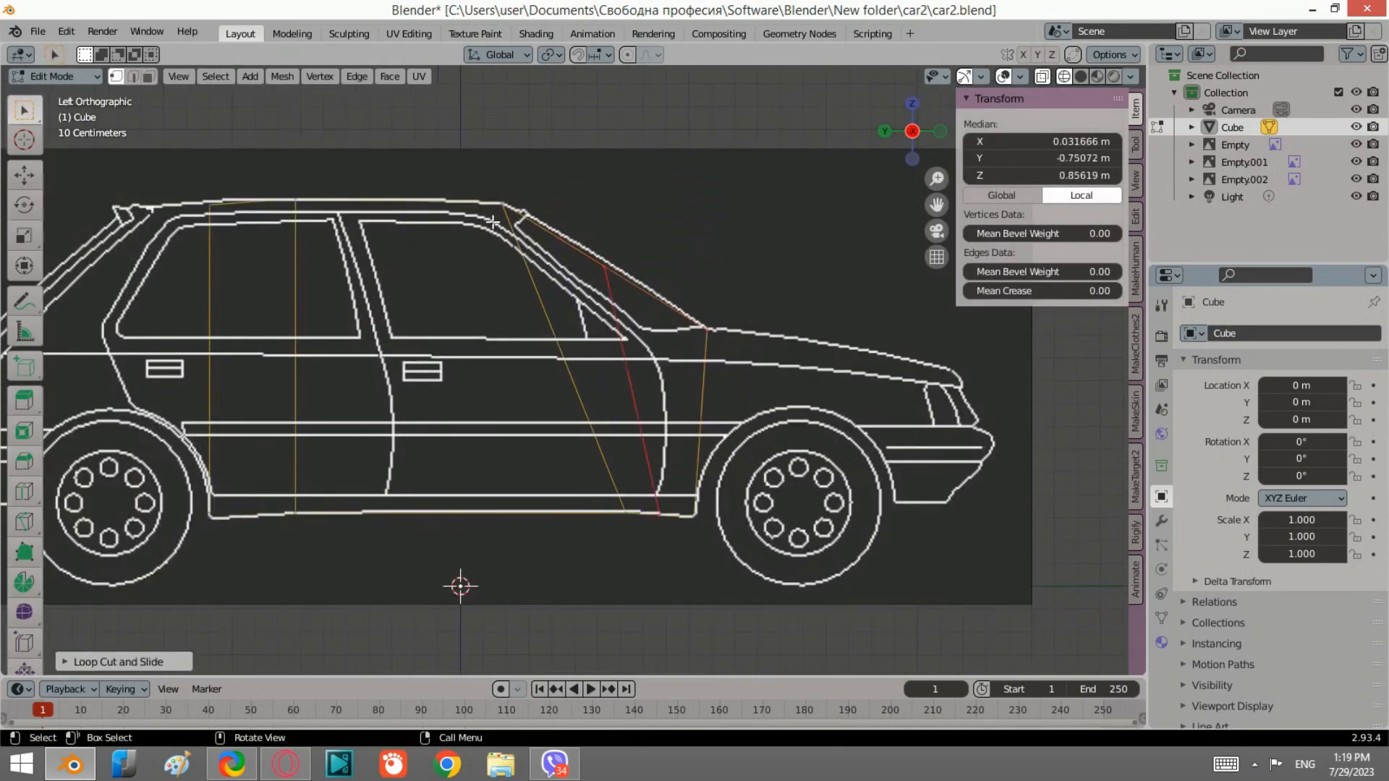
Step: Select the top edge of the new loop and move it onto the windshield outline
{"action": "scroll", "coordinate": [688, 349], "scroll_direction": "up", "scroll_amount": 2}
{"action": "scroll", "coordinate": [687, 348], "scroll_direction": "up", "scroll_amount": 2}
{"action": "left_click", "coordinate": [623, 303]}
{"action": "scroll", "coordinate": [640, 289], "scroll_direction": "up", "scroll_amount": 1}
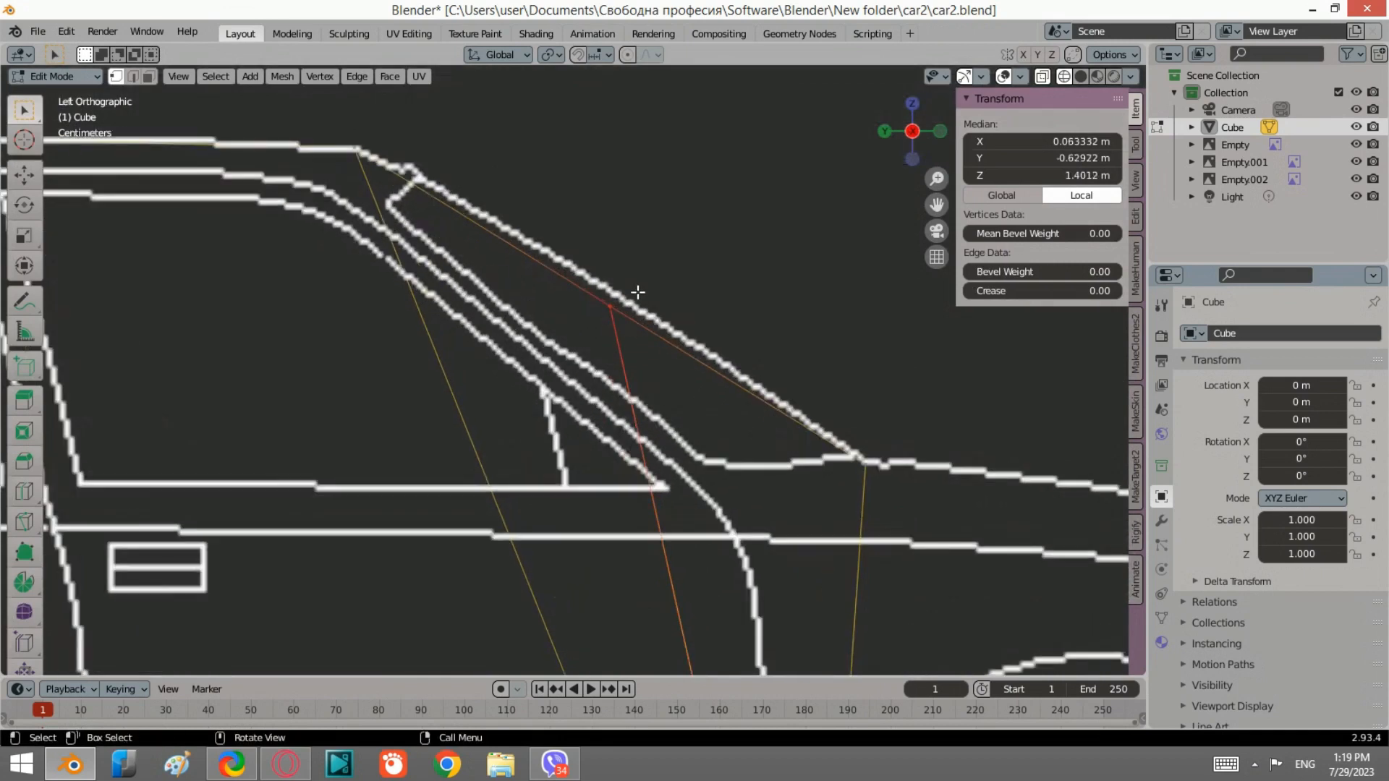
{"action": "key", "text": "g"}
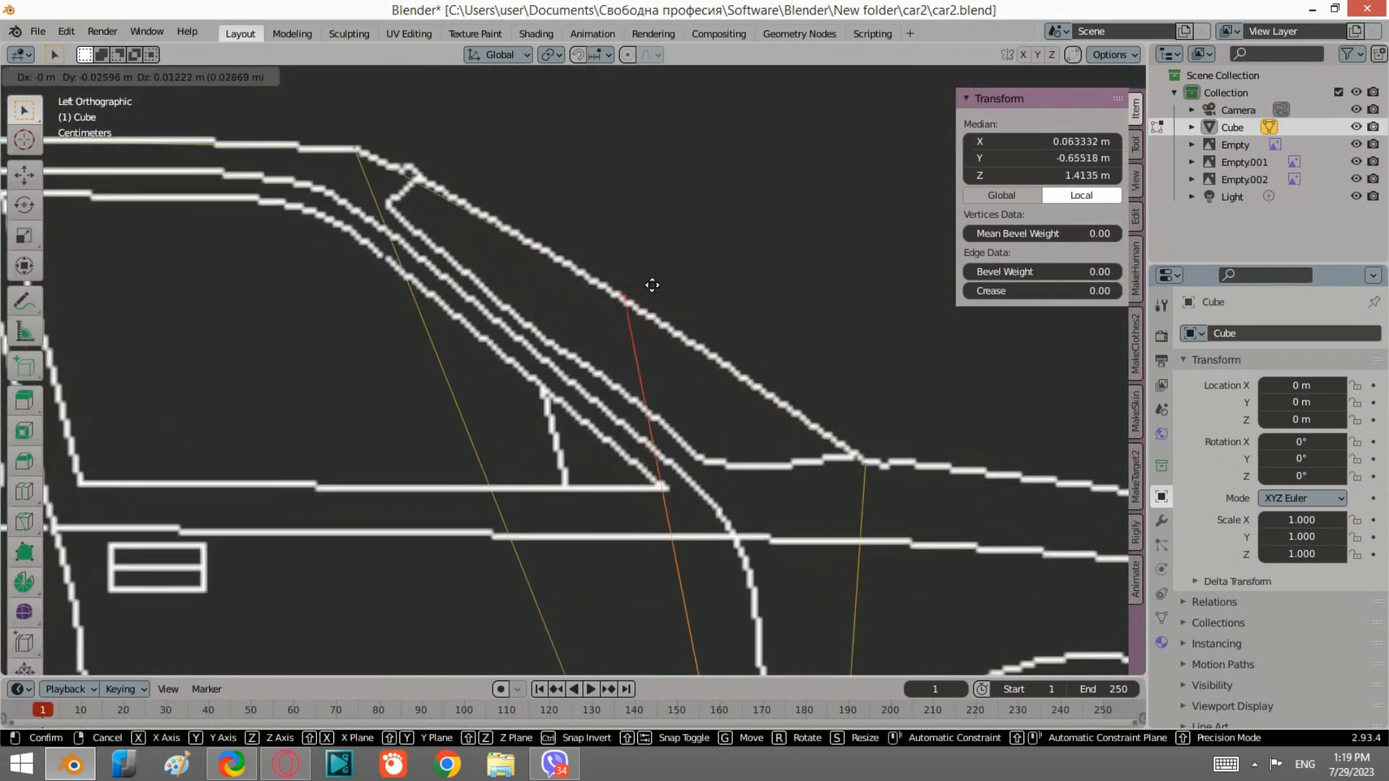
{"action": "left_click", "coordinate": [651, 285]}
Step: In the front view, scale the loop's top edge along X about 1.21 to match the windshield width
{"action": "scroll", "coordinate": [662, 243], "scroll_direction": "down", "scroll_amount": 4}
{"action": "key", "text": "KP_5"}
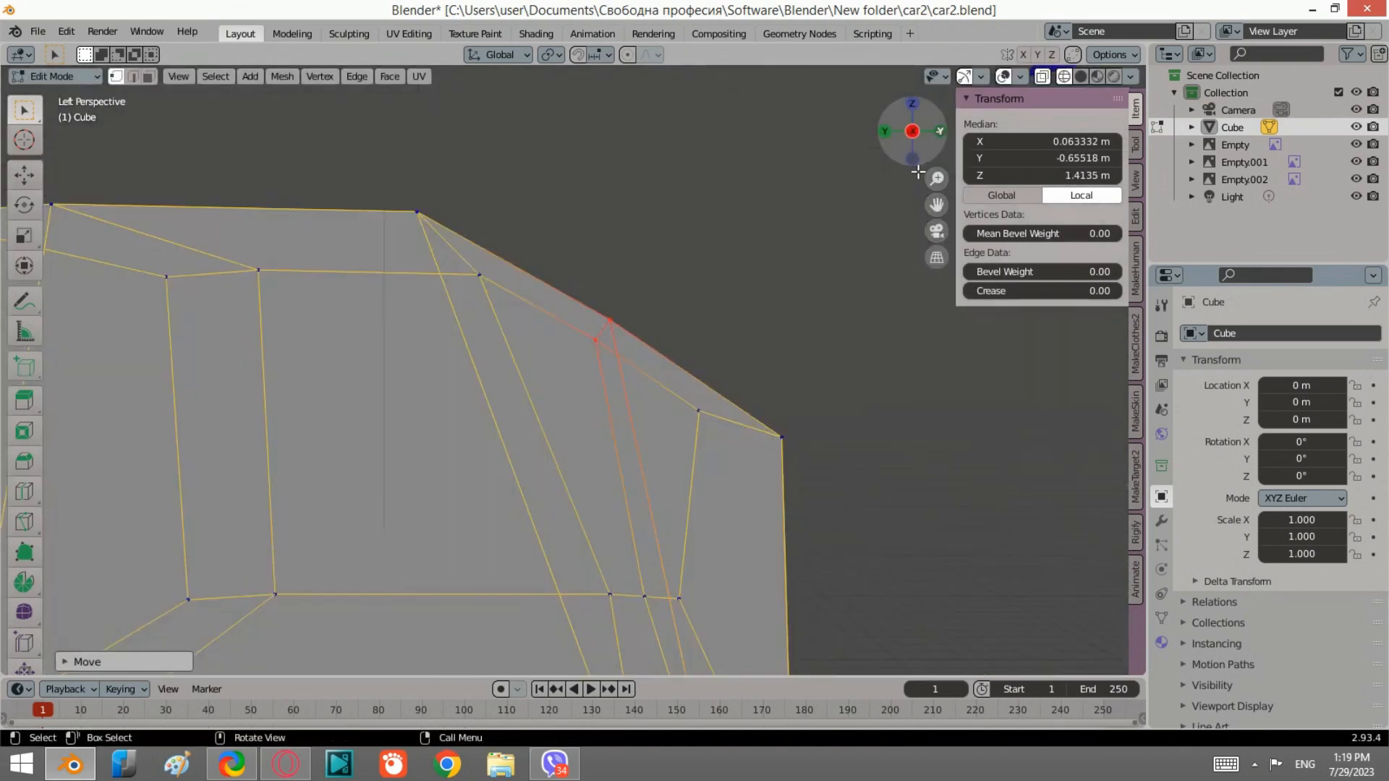
{"action": "left_click", "coordinate": [940, 131]}
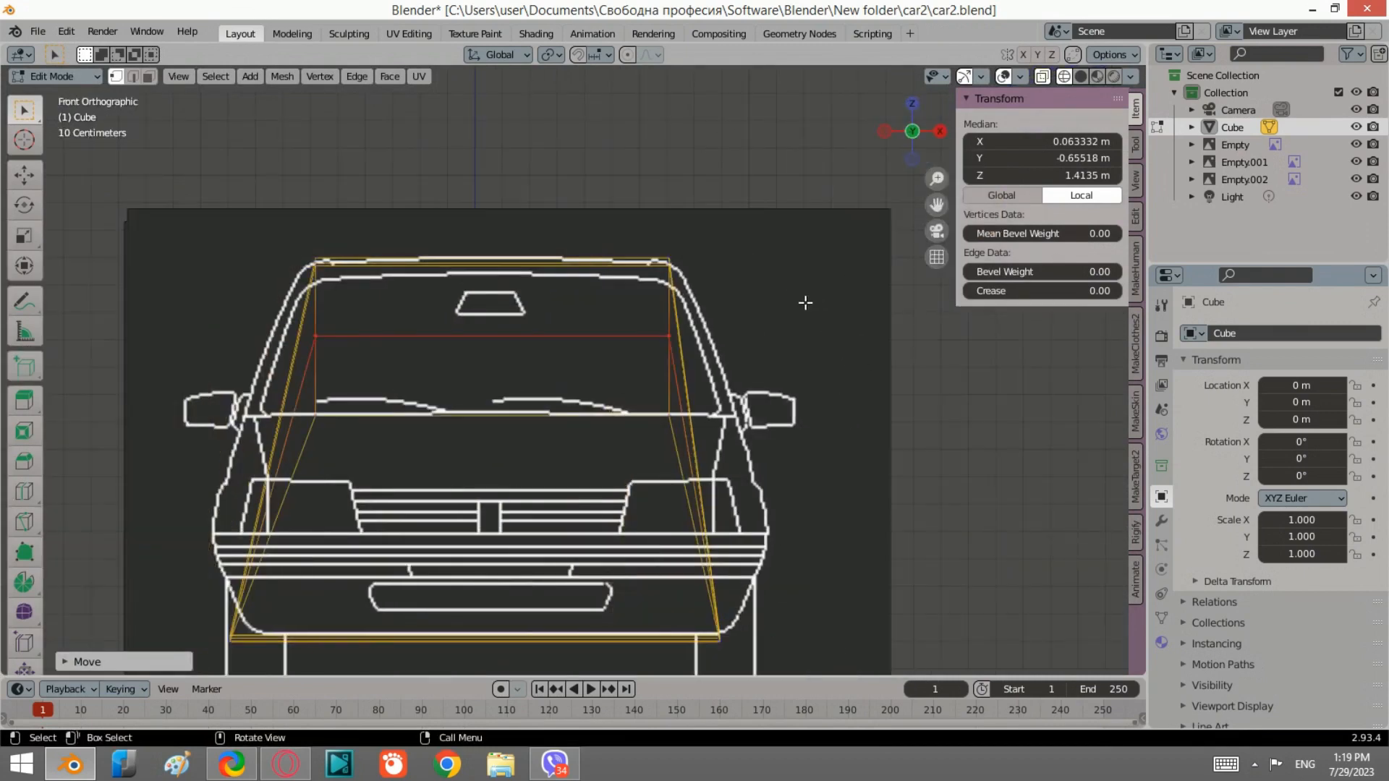
{"action": "key", "text": "s"}
{"action": "key", "text": "x"}
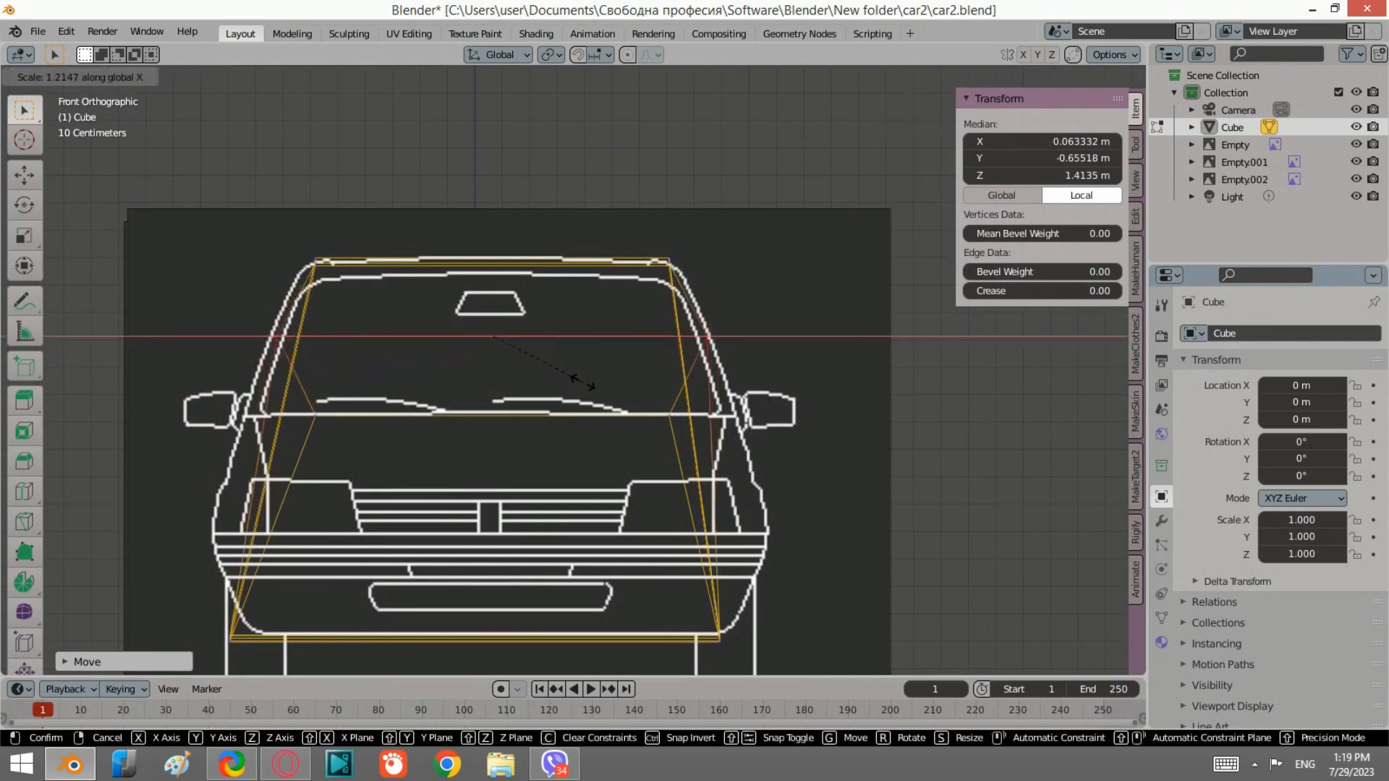
{"action": "left_click", "coordinate": [575, 379]}
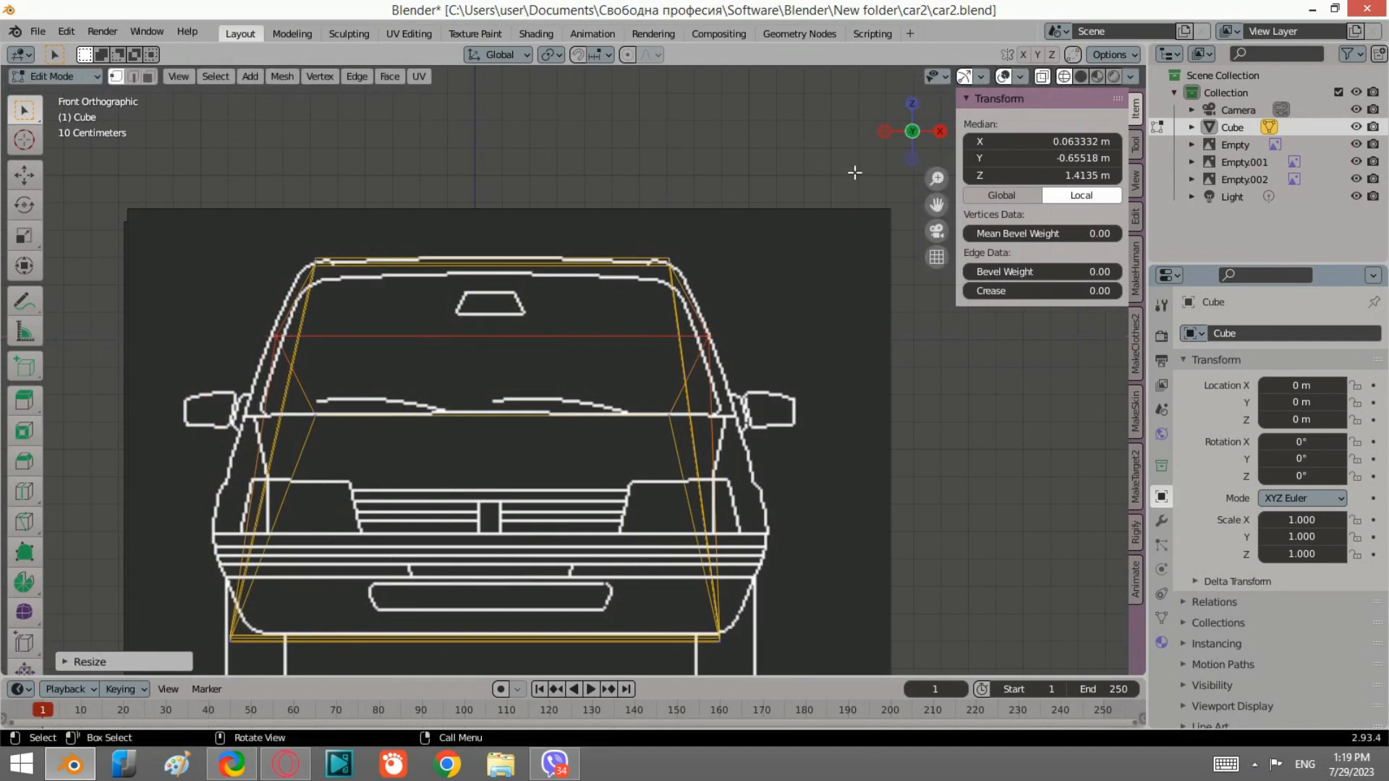
Step: Select the windshield-base edge and scale it along X about 1.13 in the front view
{"action": "left_click", "coordinate": [884, 131]}
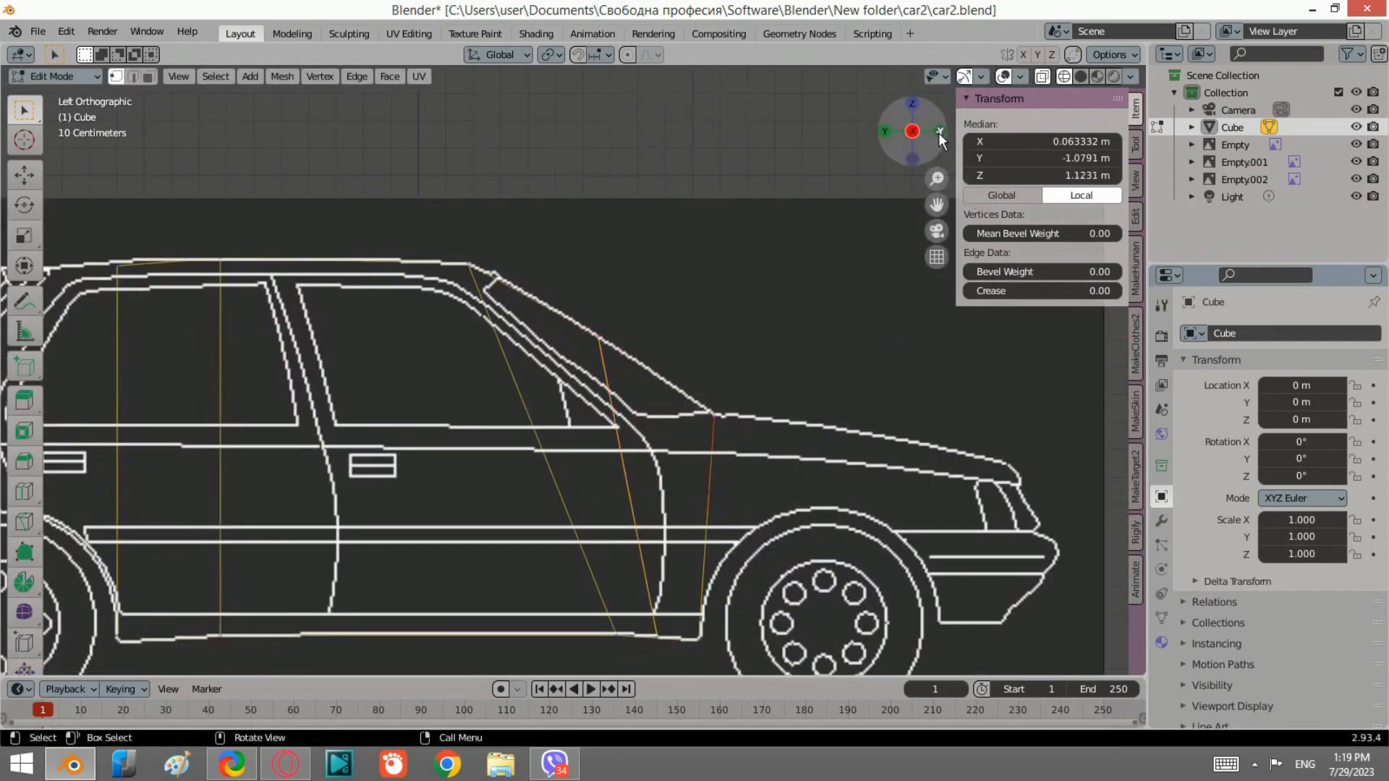
{"action": "left_click", "coordinate": [939, 132]}
{"action": "key", "text": "s"}
{"action": "key", "text": "x"}
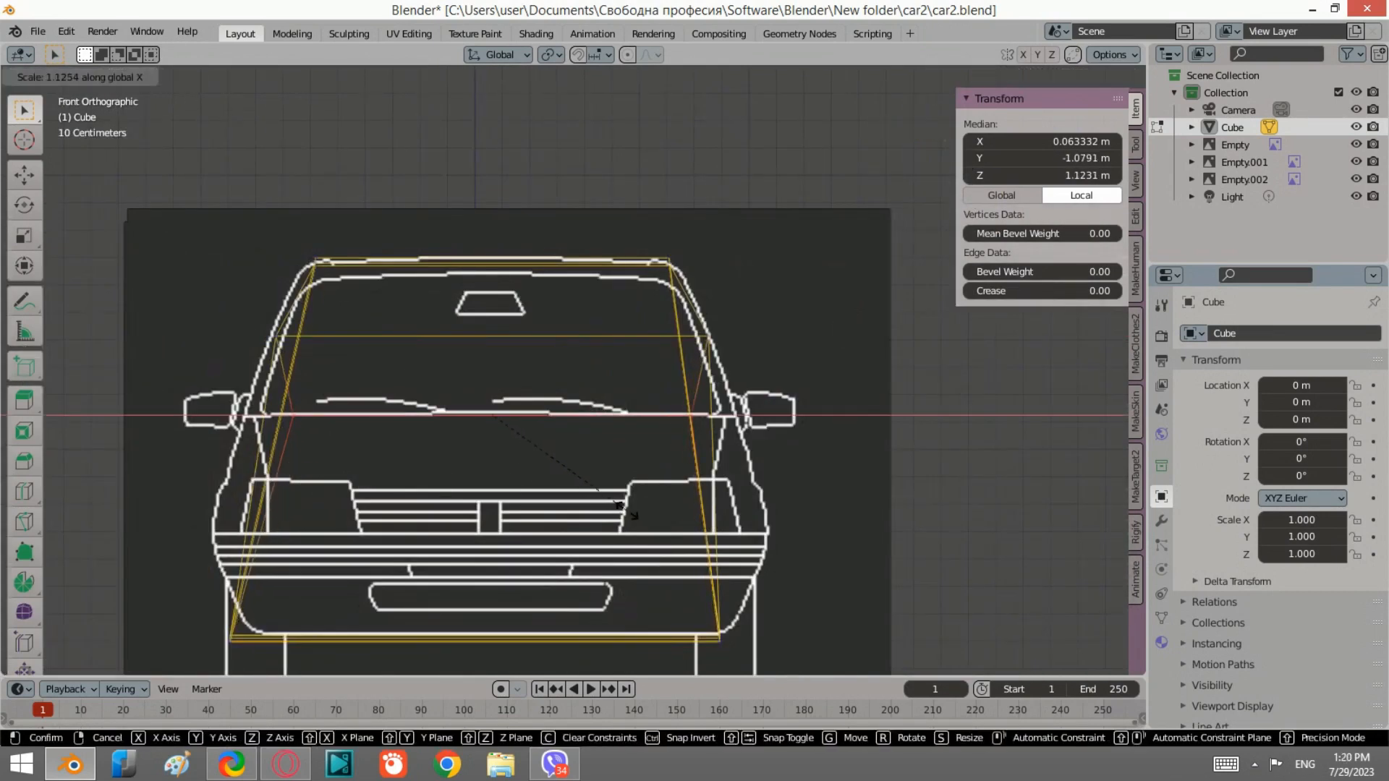
{"action": "left_click", "coordinate": [664, 508]}
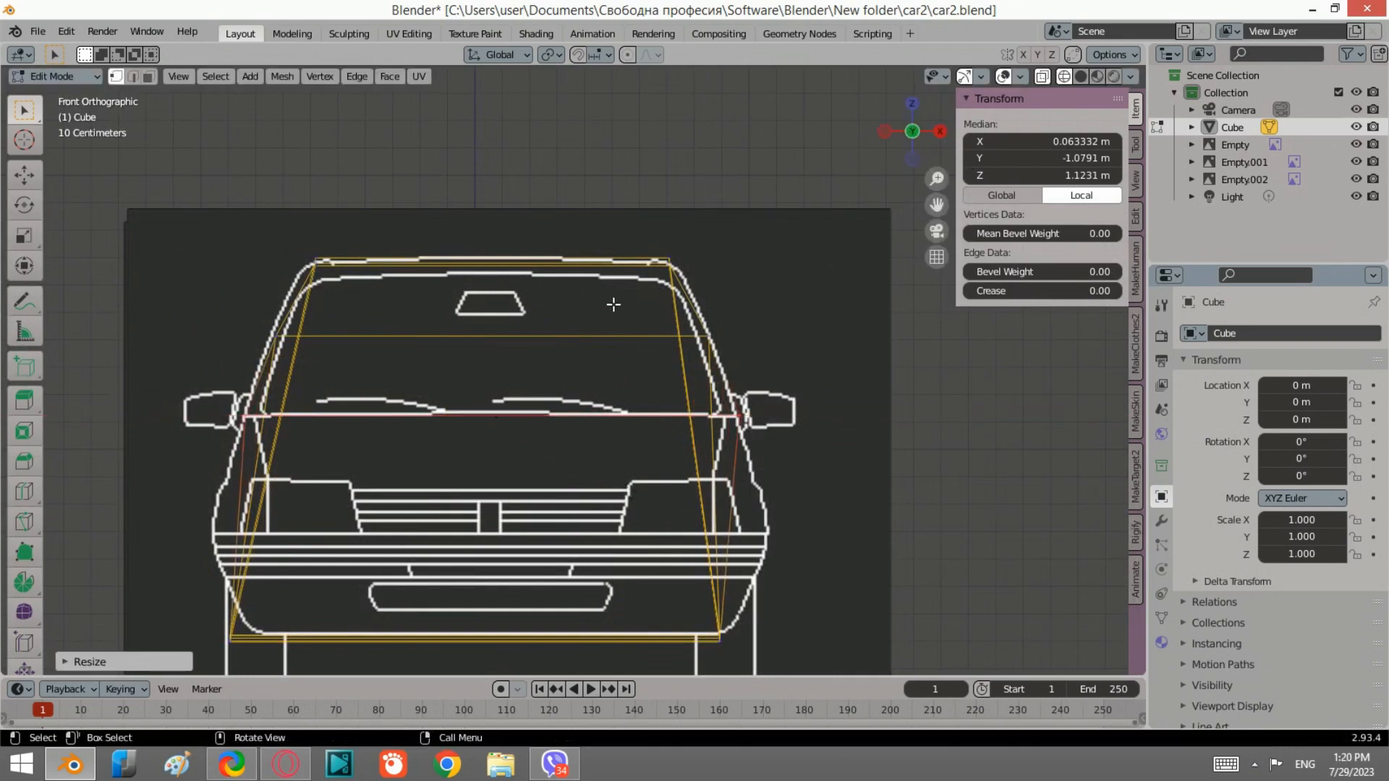
Step: In the left view, select the front lower edge and extrude it forward about 0.28 m over the front wheel
{"action": "key", "text": "KP_5"}
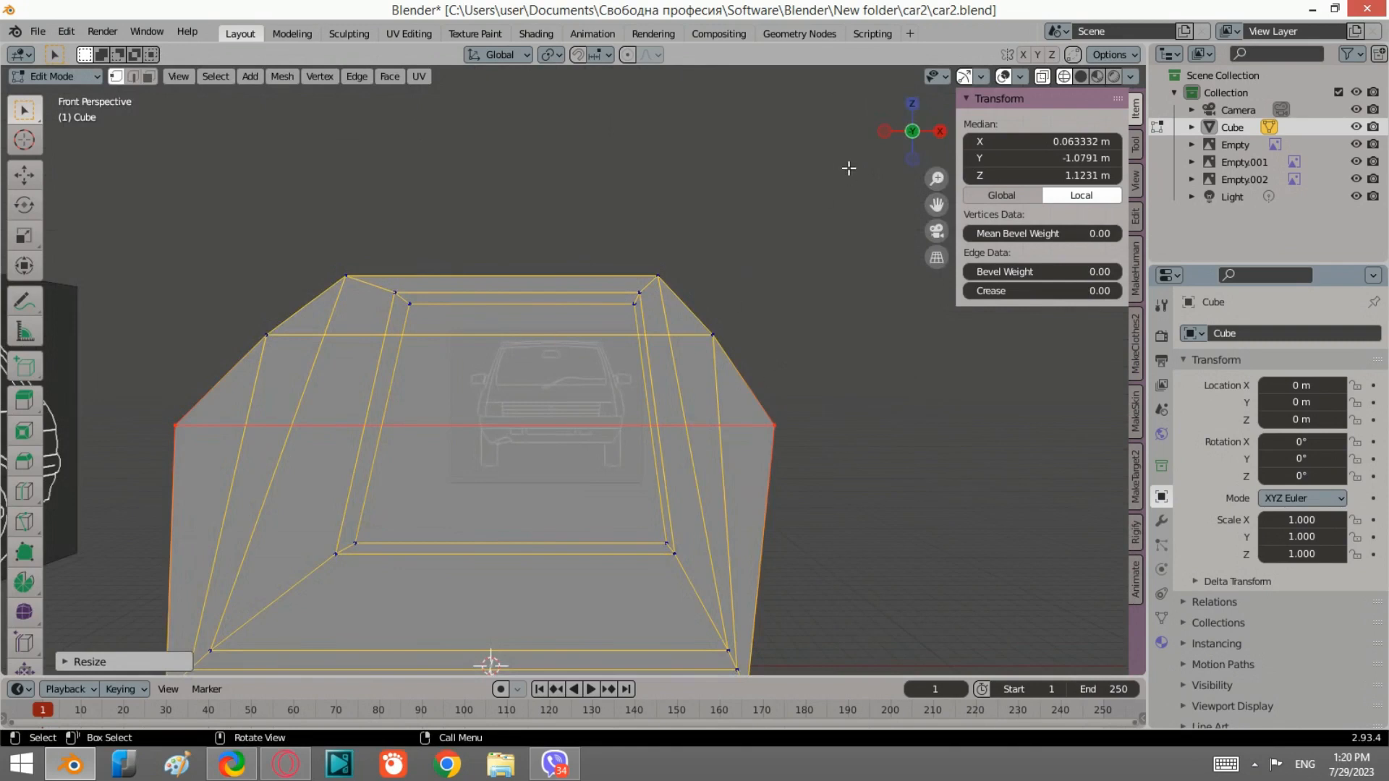
{"action": "left_click", "coordinate": [884, 131]}
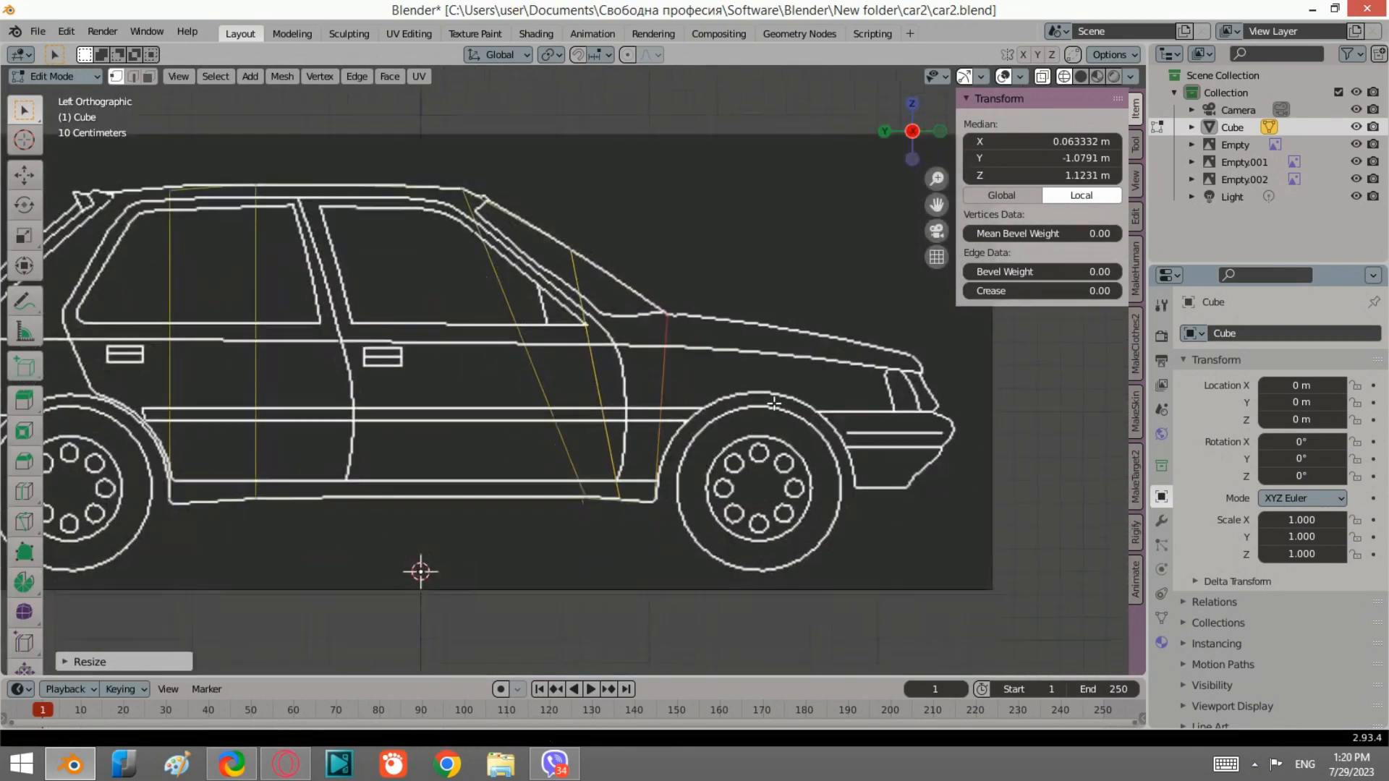
{"action": "left_click_drag", "start_coordinate": [663, 516], "coordinate": [644, 294]}
{"action": "left_click_drag", "start_coordinate": [689, 566], "coordinate": [649, 298]}
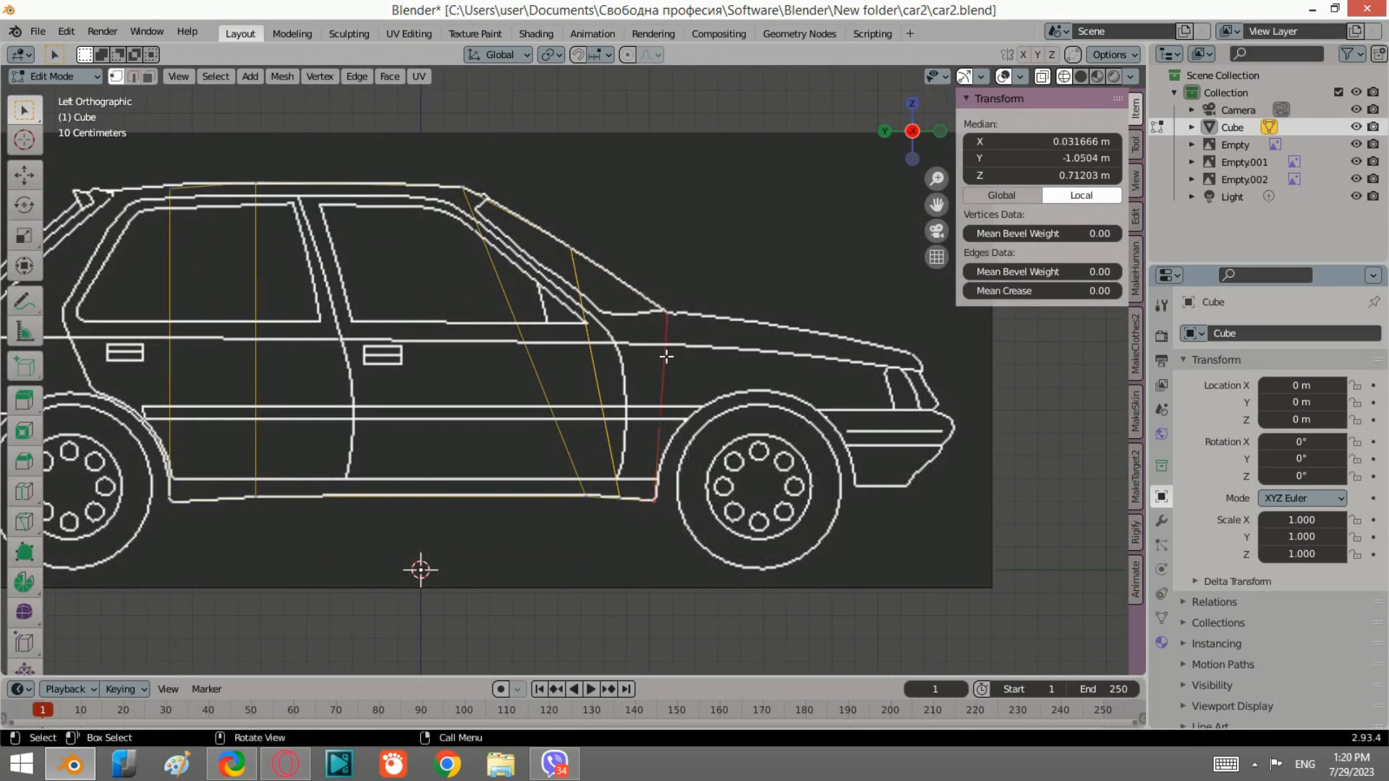
{"action": "scroll", "coordinate": [672, 366], "scroll_direction": "up", "scroll_amount": 2}
{"action": "key", "text": "e"}
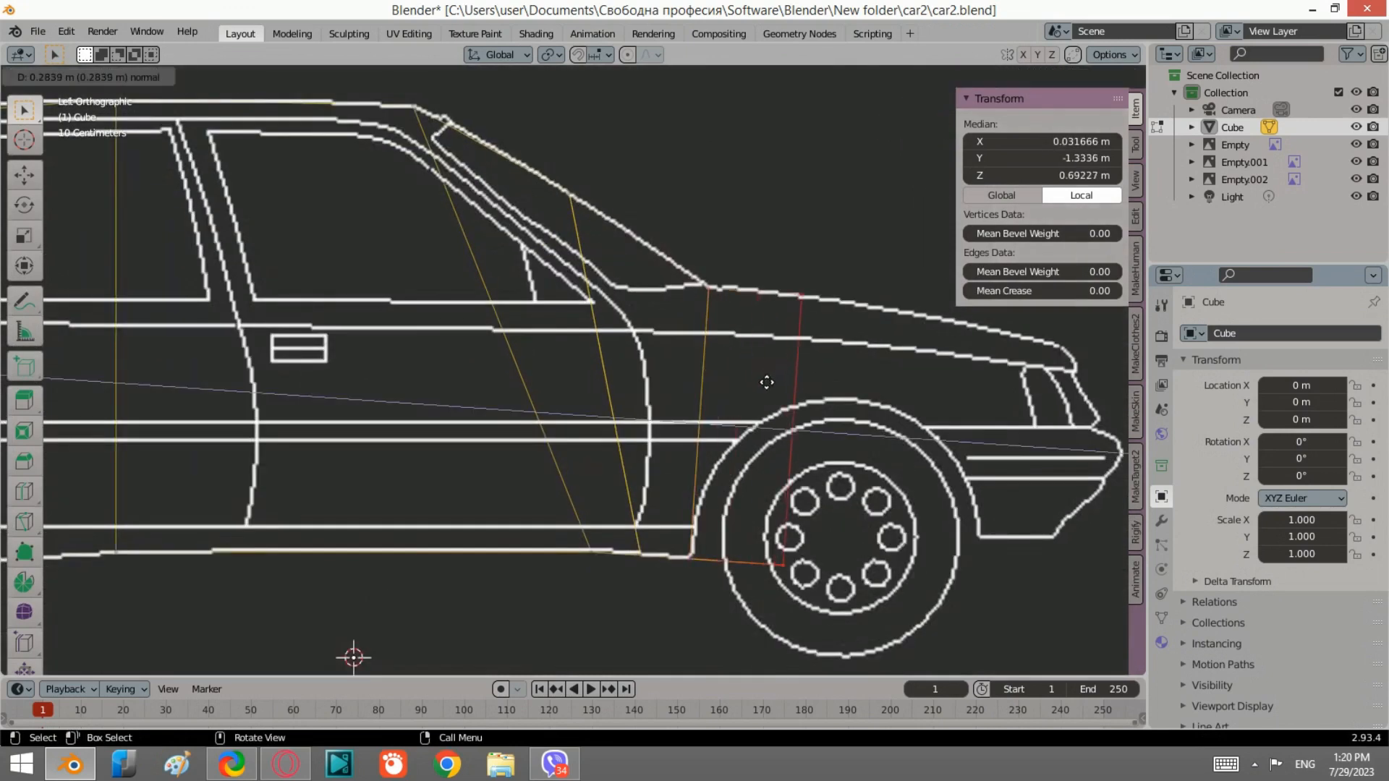
{"action": "left_click", "coordinate": [766, 382]}
Step: Scale, move and scale along Z the extruded edge to fit between the hood line and wheel arch
{"action": "key", "text": "s"}
{"action": "left_click", "coordinate": [835, 436]}
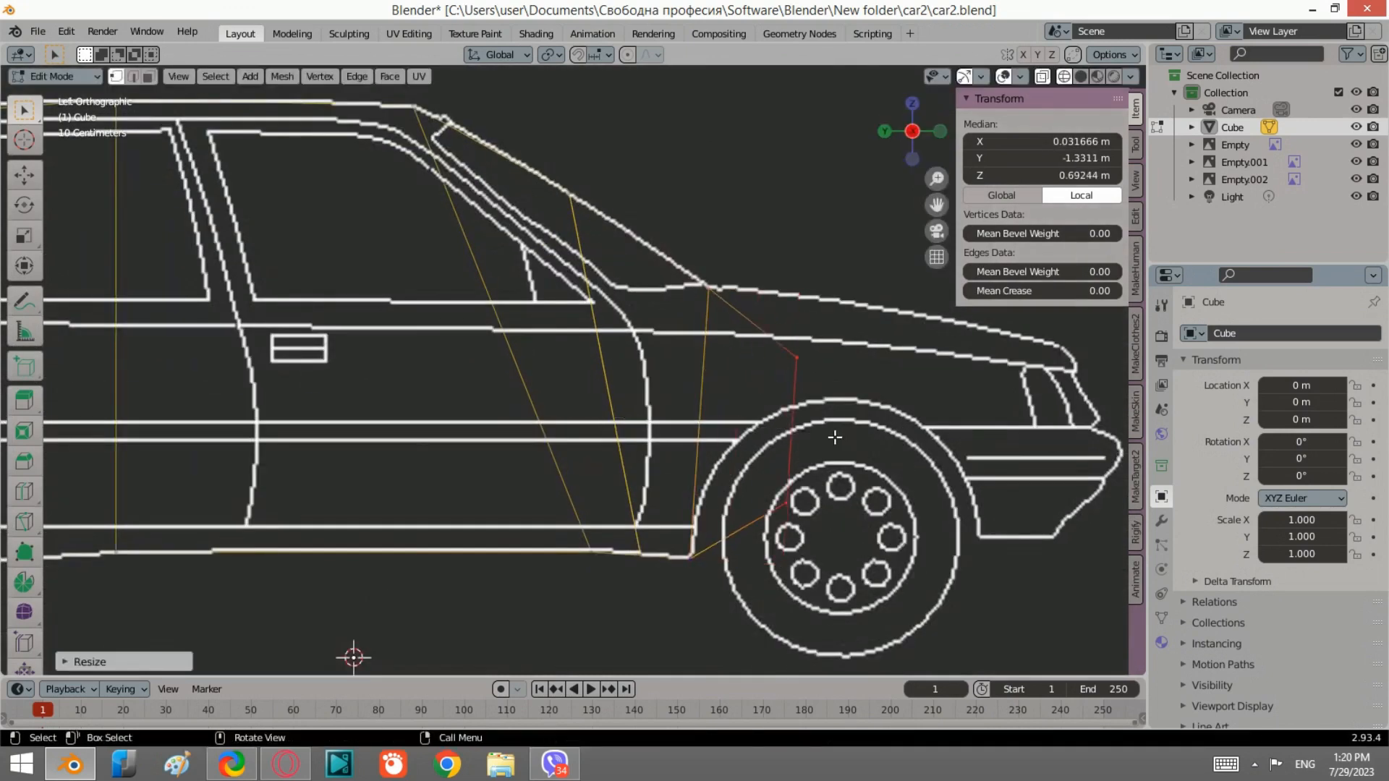
{"action": "key", "text": "g"}
{"action": "left_click", "coordinate": [774, 380]}
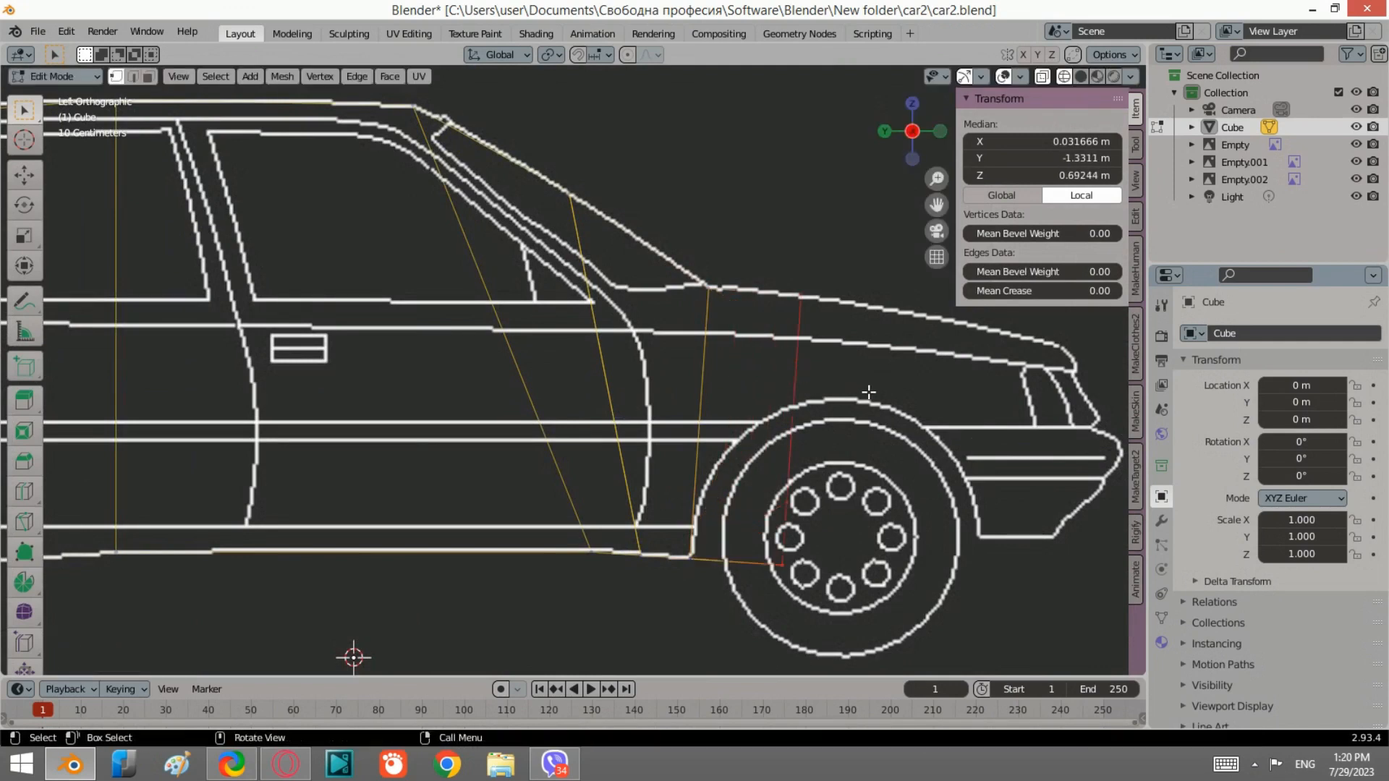
{"action": "key", "text": "s"}
{"action": "key", "text": "z"}
{"action": "left_click", "coordinate": [837, 397]}
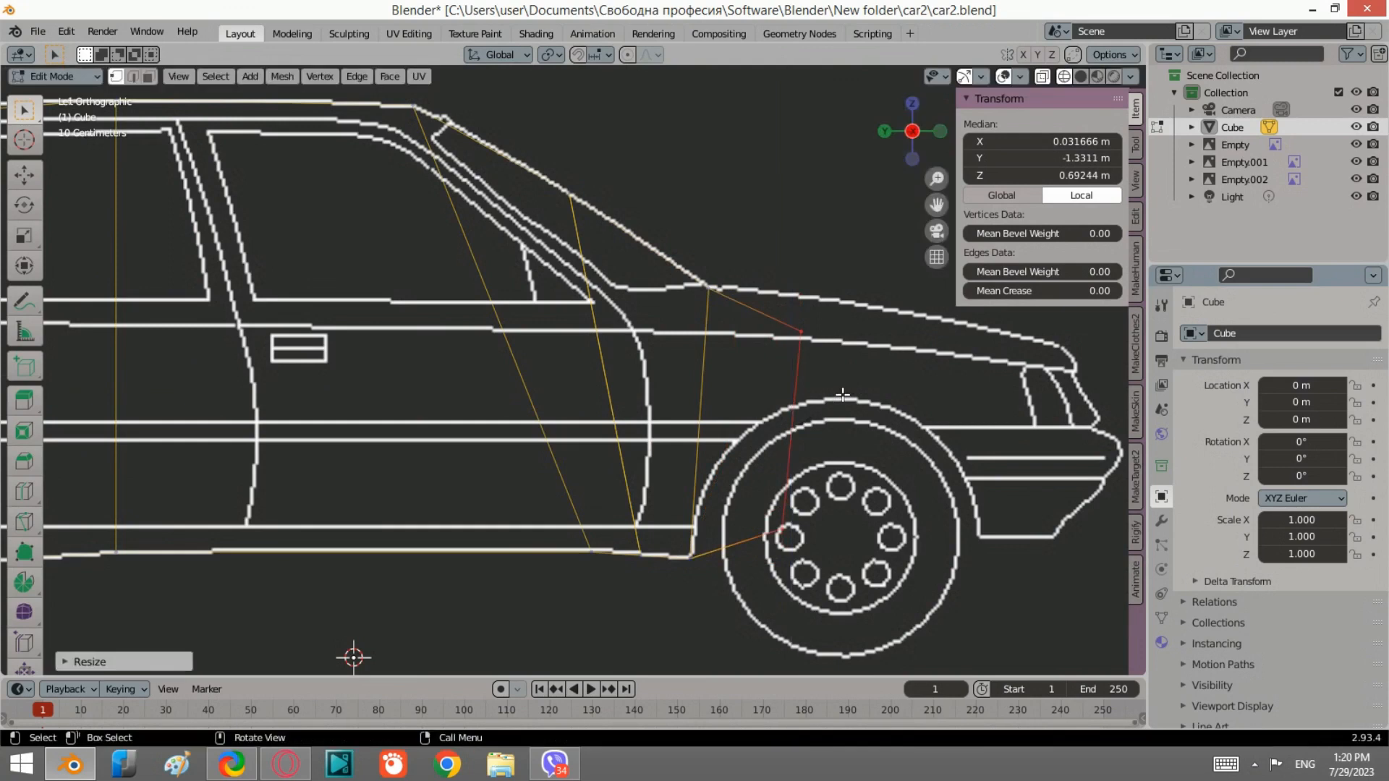
Step: Move the extruded edge and scale it along Z about 0.75 so it sits between the hood line and the wheel arch
{"action": "key", "text": "g"}
{"action": "left_click", "coordinate": [796, 365]}
{"action": "key", "text": "s"}
{"action": "key", "text": "z"}
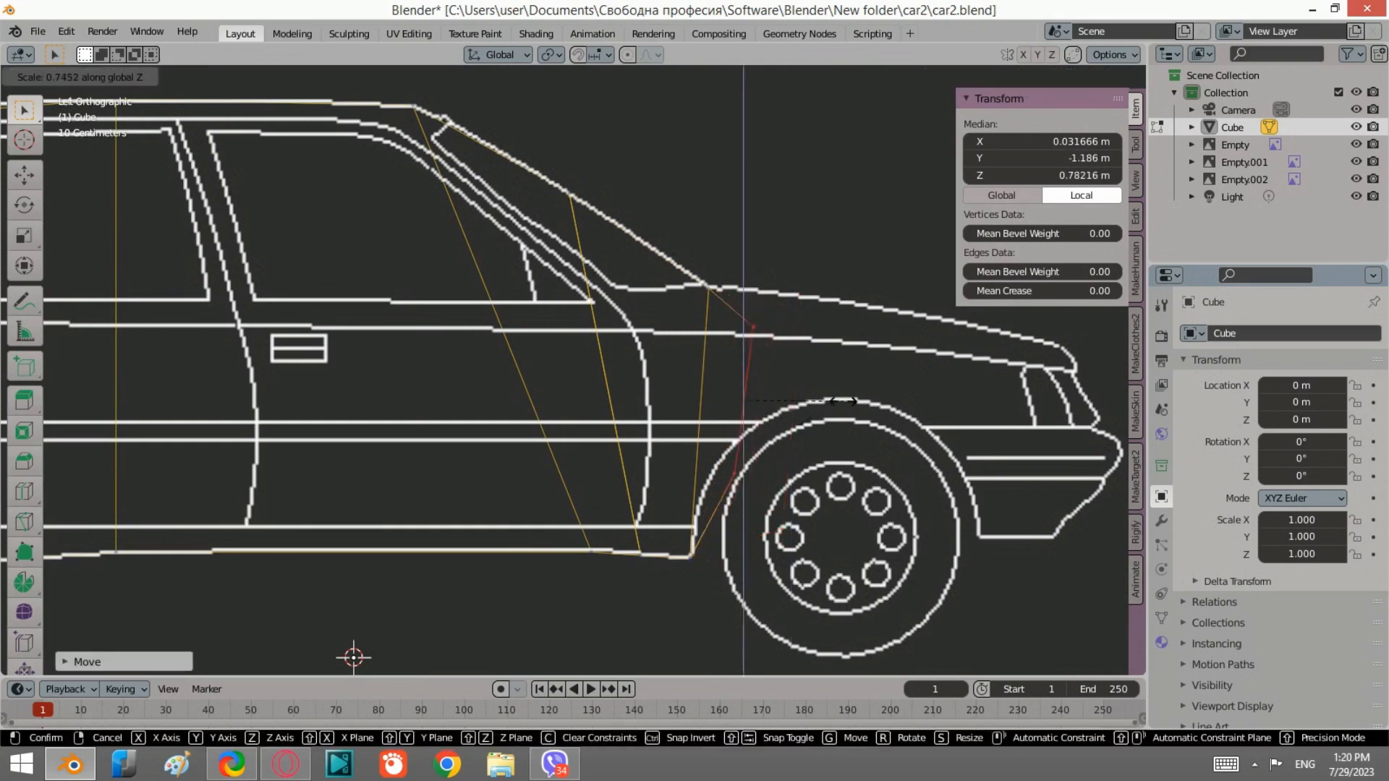
{"action": "left_click", "coordinate": [837, 398]}
{"action": "key", "text": "g"}
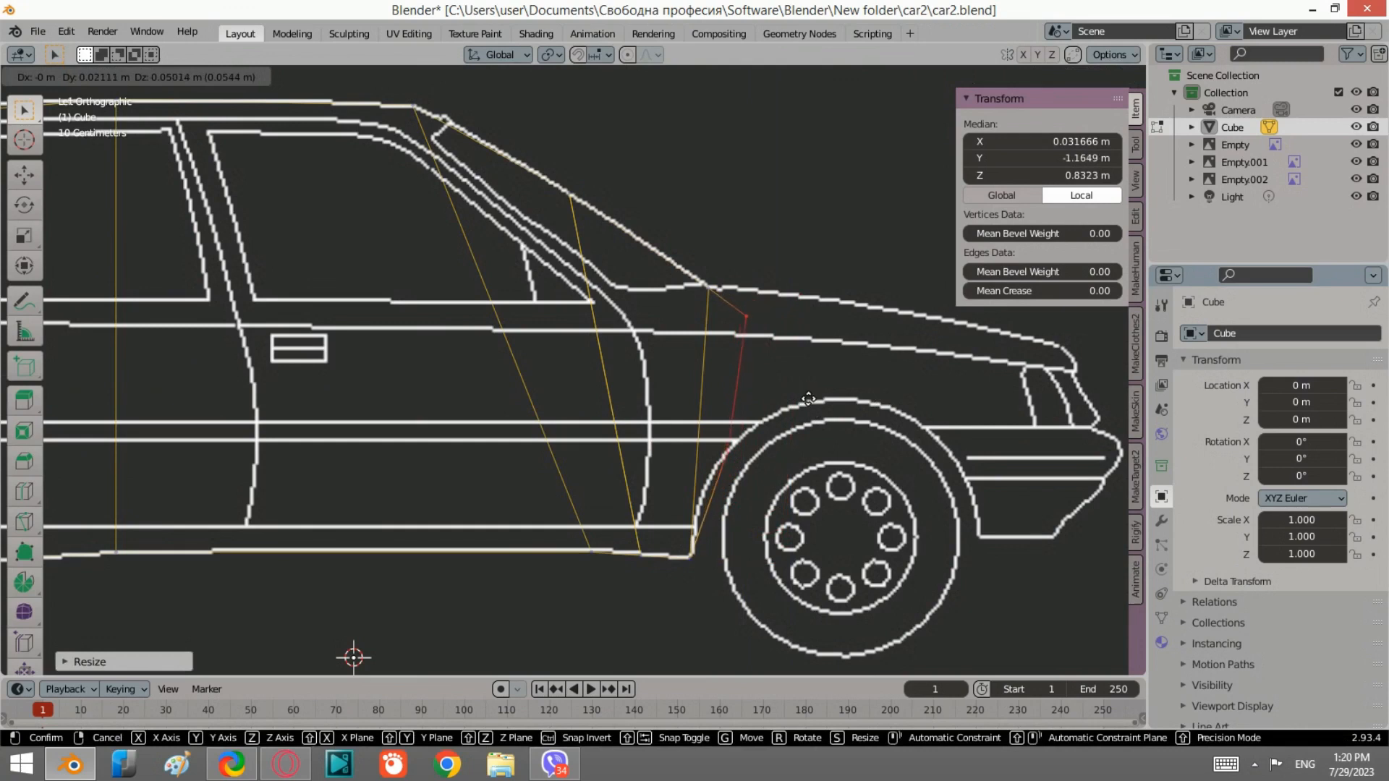
{"action": "left_click", "coordinate": [788, 369]}
{"action": "scroll", "coordinate": [774, 347], "scroll_direction": "up", "scroll_amount": 4}
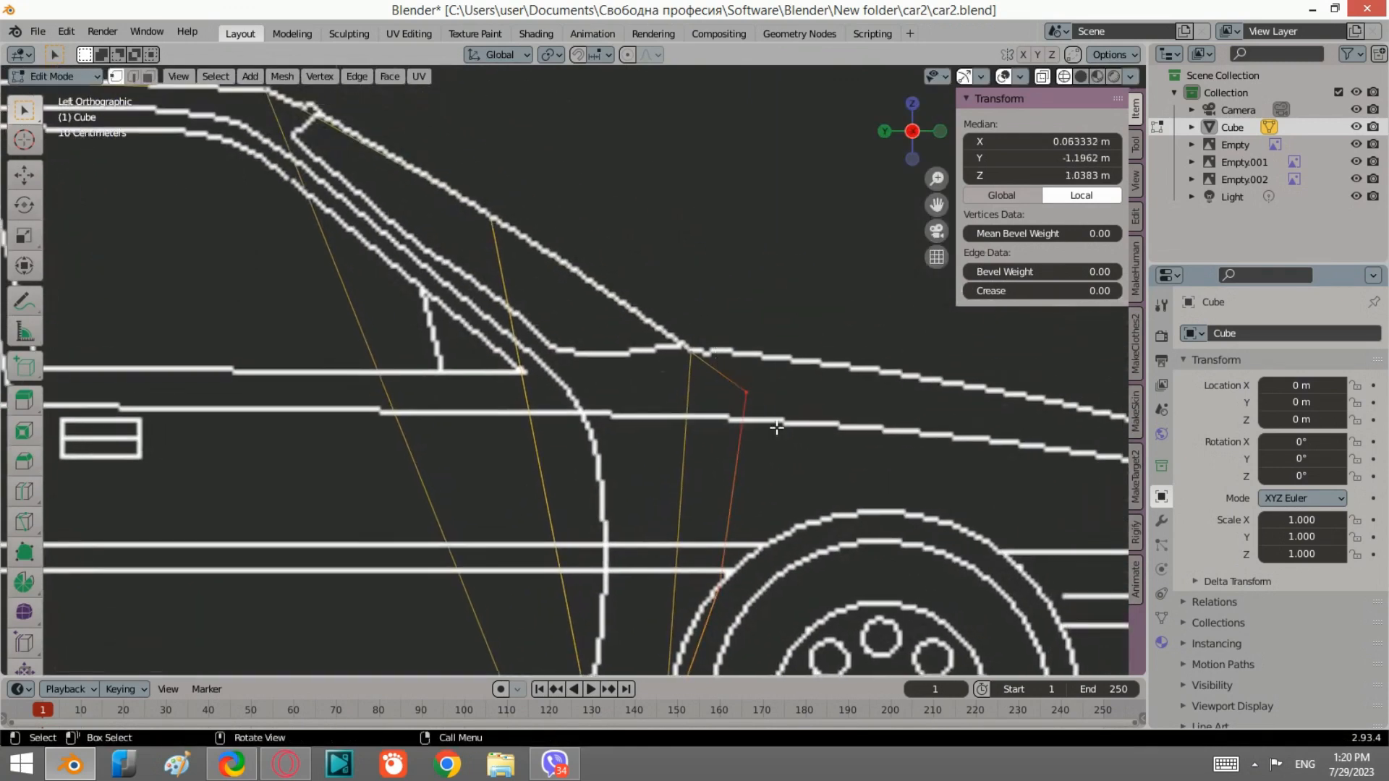
{"action": "key", "text": "g"}
{"action": "left_click", "coordinate": [797, 391]}
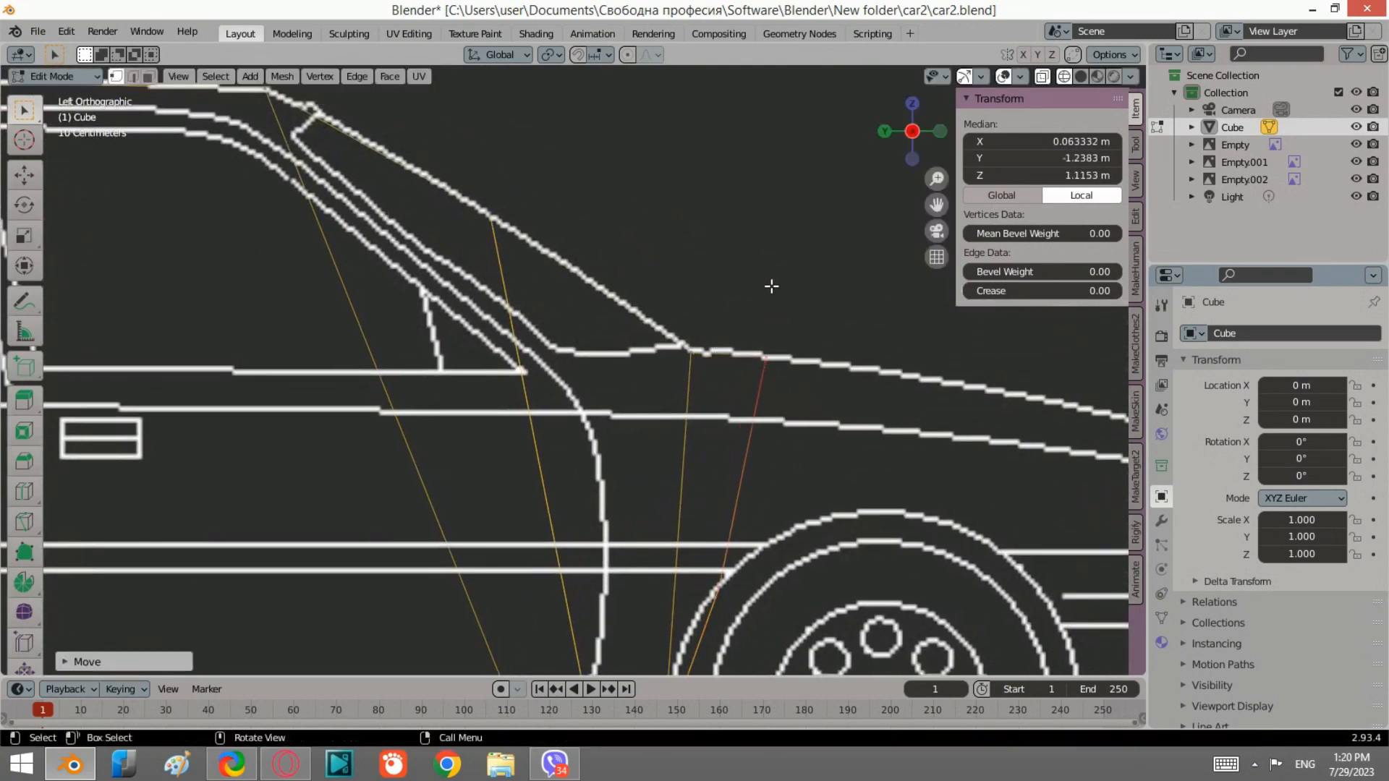
Step: Add a loop cut across the fender section between the windshield base and the wheel arch
{"action": "scroll", "coordinate": [772, 285], "scroll_direction": "down", "scroll_amount": 3}
{"action": "left_click", "coordinate": [22, 496]}
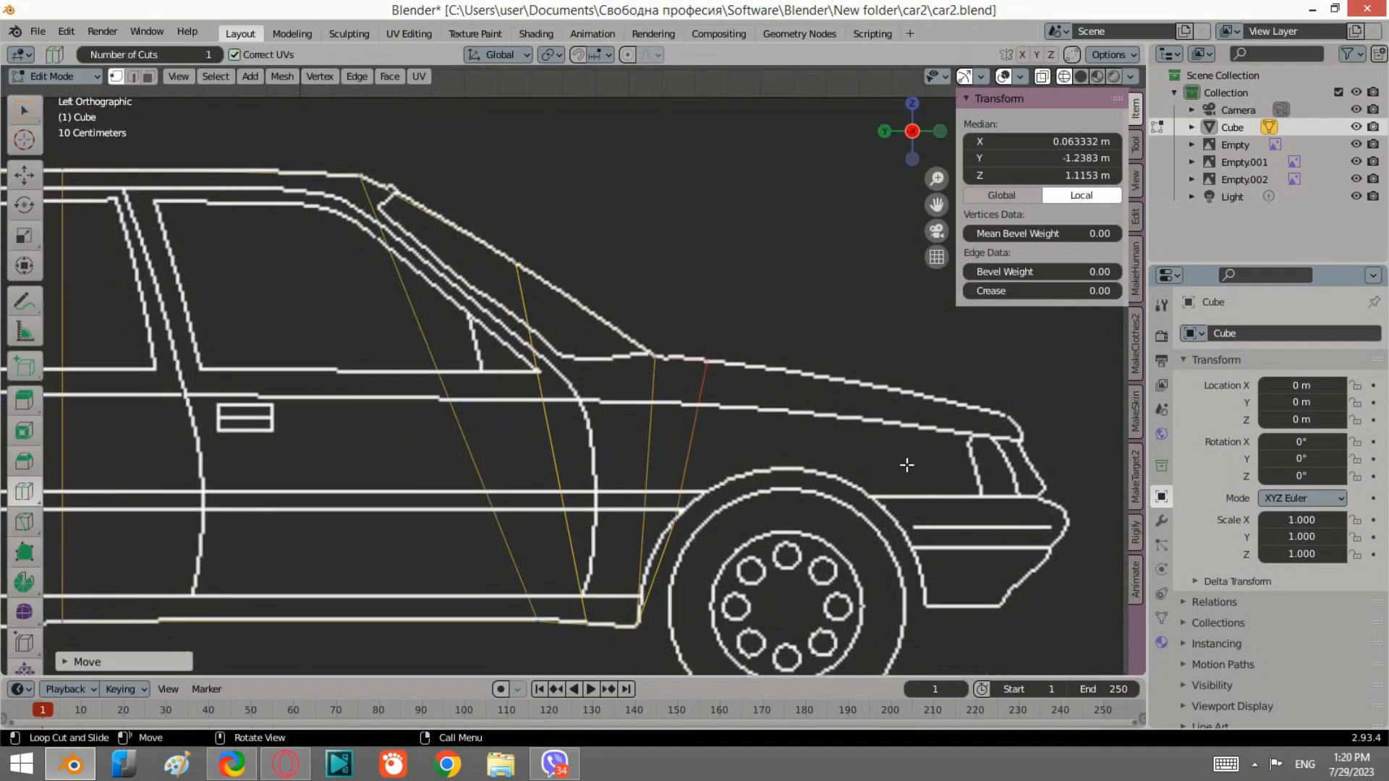
{"action": "left_click", "coordinate": [680, 353]}
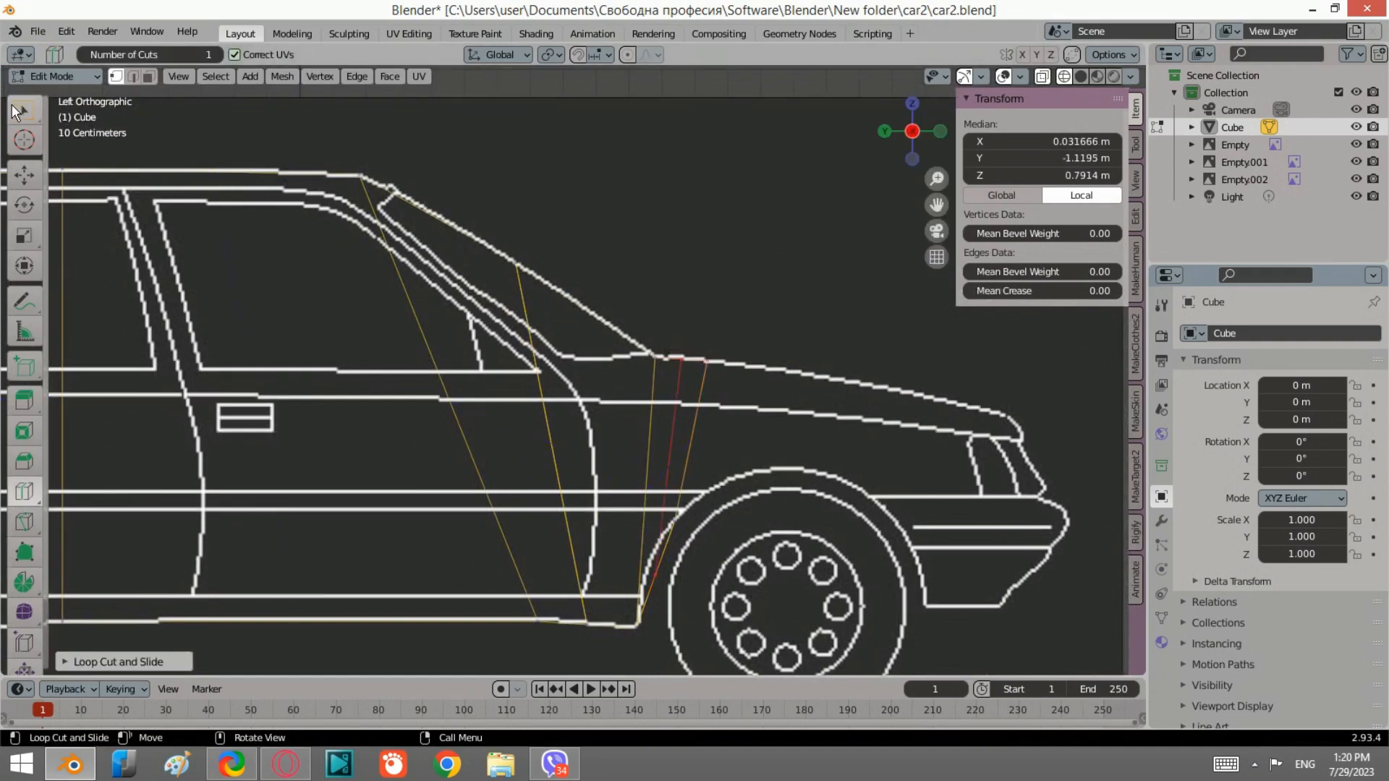
{"action": "left_click", "coordinate": [24, 109]}
Step: Move the new loop's vertices so they follow the wheel arch and the hood line
{"action": "scroll", "coordinate": [645, 450], "scroll_direction": "up", "scroll_amount": 4}
{"action": "scroll", "coordinate": [645, 450], "scroll_direction": "up", "scroll_amount": 2}
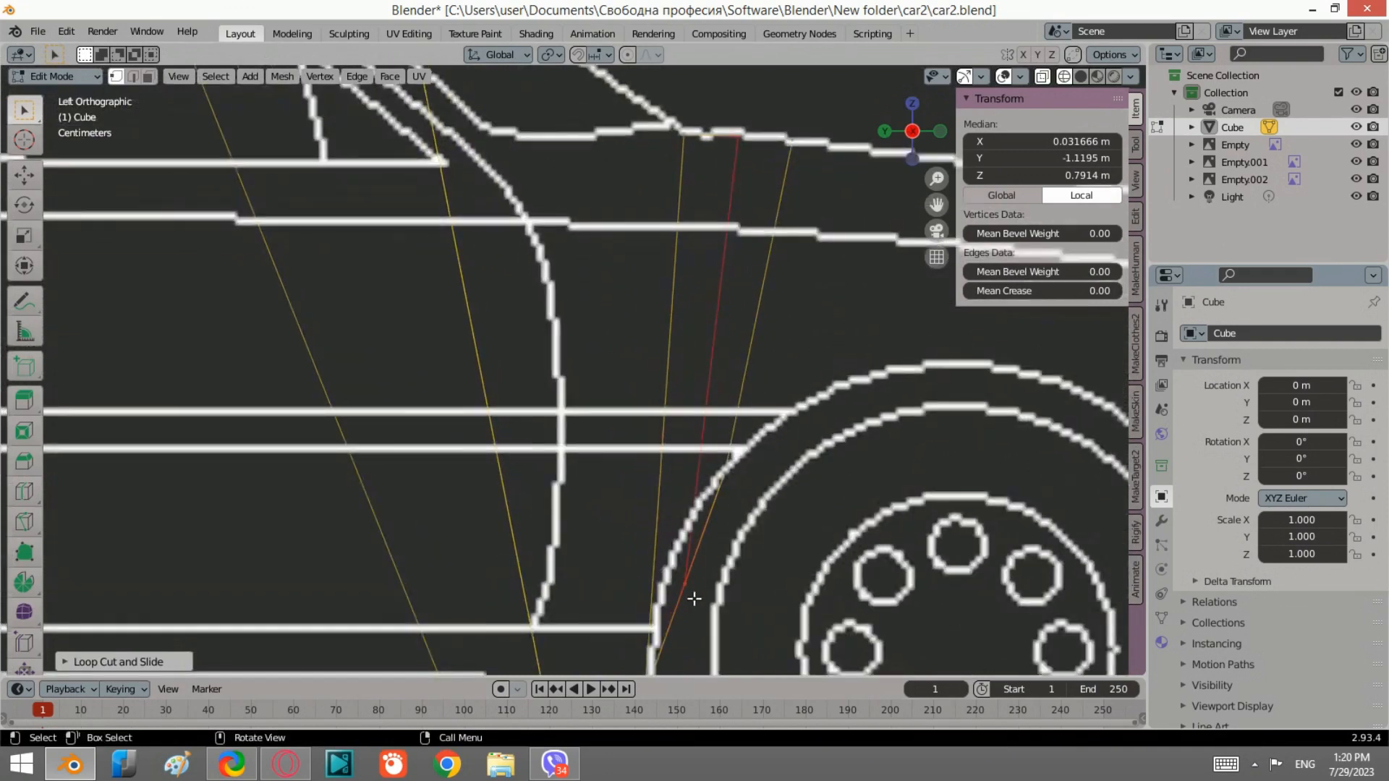
{"action": "left_click", "coordinate": [687, 574]}
{"action": "key", "text": "g"}
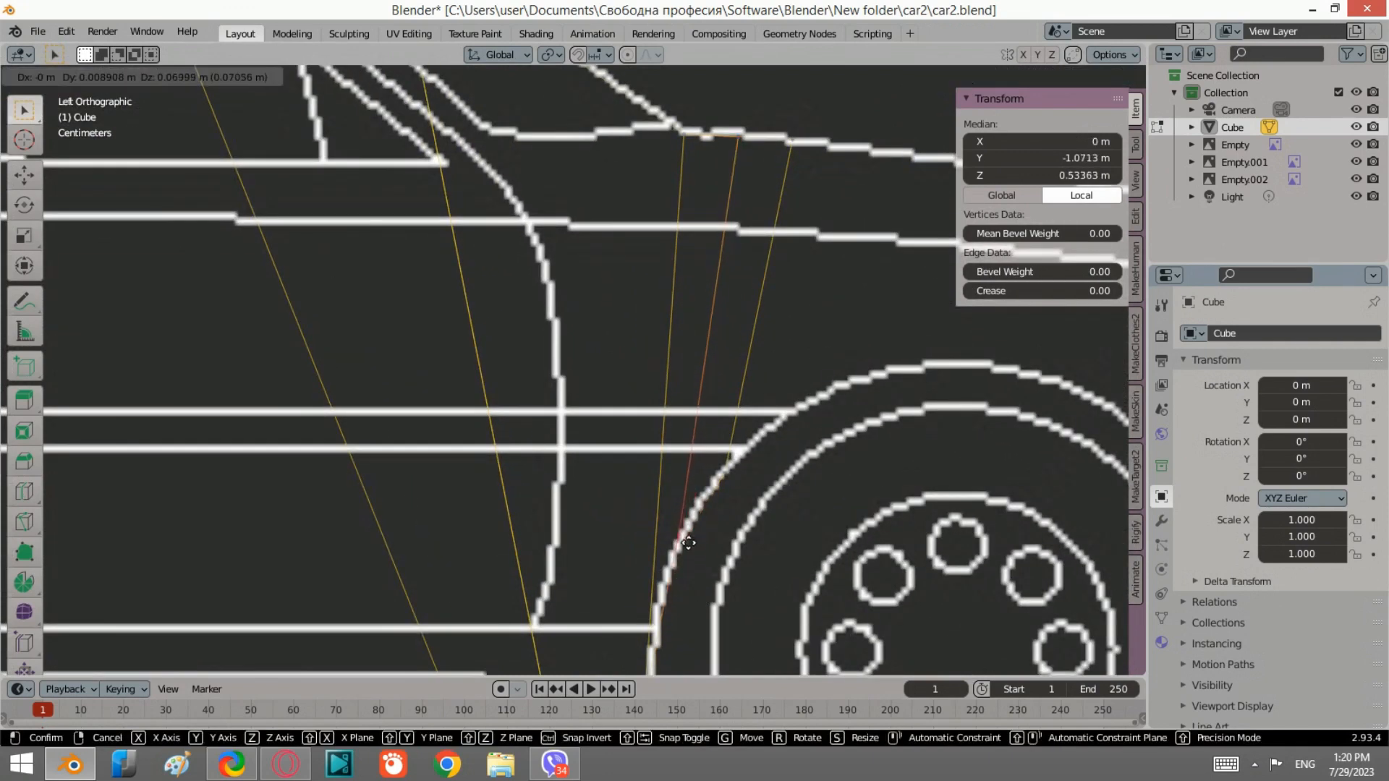
{"action": "left_click", "coordinate": [692, 539]}
{"action": "scroll", "coordinate": [716, 434], "scroll_direction": "down", "scroll_amount": 5}
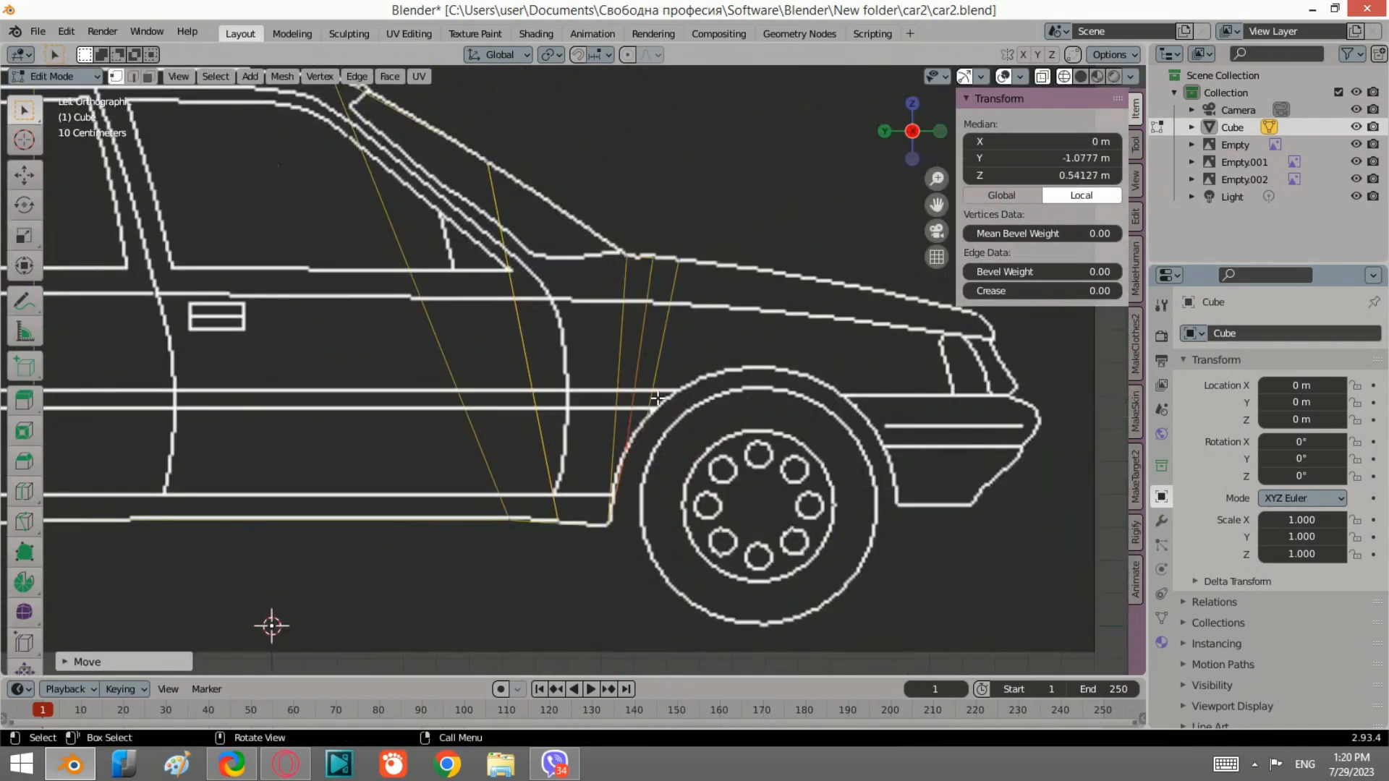
{"action": "scroll", "coordinate": [656, 397], "scroll_direction": "up", "scroll_amount": 2}
{"action": "left_click", "coordinate": [693, 432]}
{"action": "key", "text": "g"}
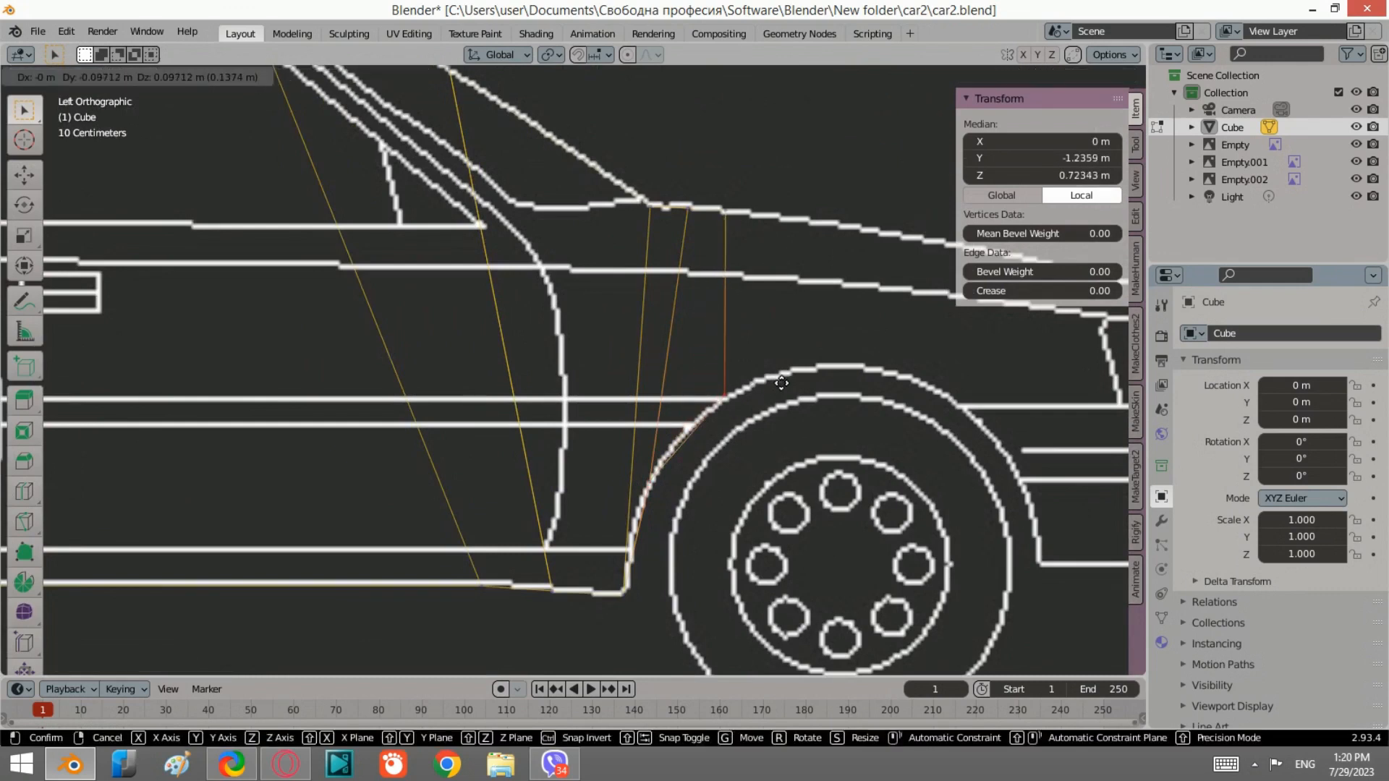
{"action": "left_click", "coordinate": [781, 383]}
Step: Reposition the new loop's middle vertex onto the curve of the wheel arch
{"action": "left_click", "coordinate": [683, 499]}
{"action": "key", "text": "g"}
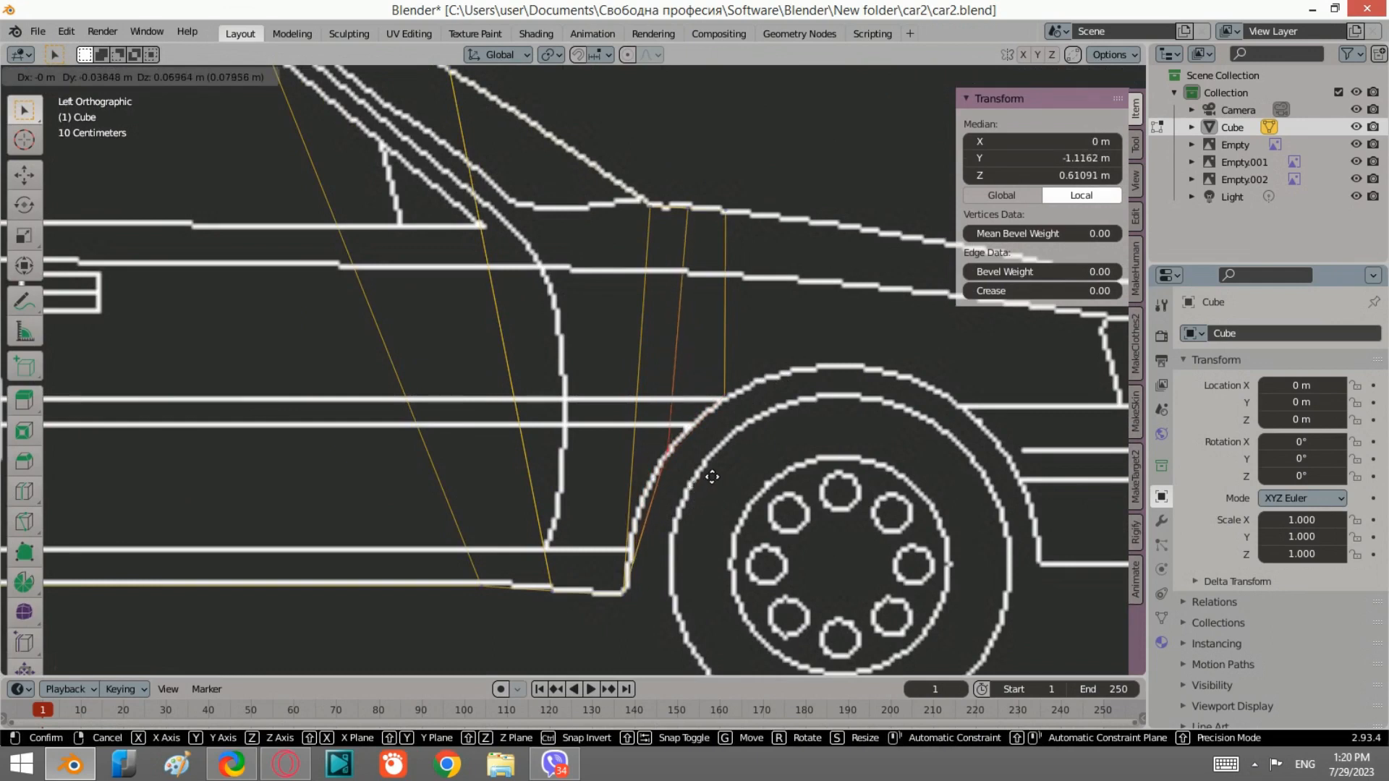
{"action": "left_click", "coordinate": [712, 476]}
{"action": "key", "text": "g"}
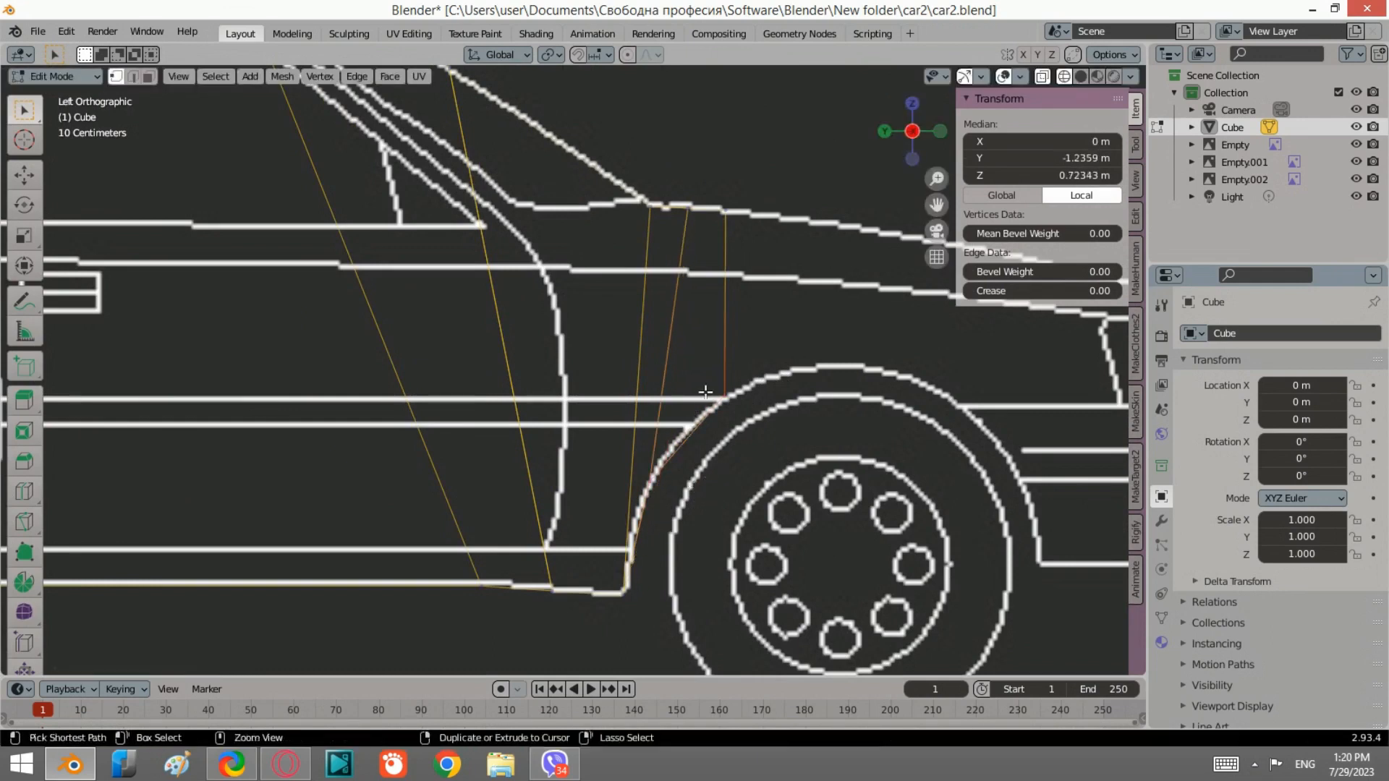
{"action": "left_click", "coordinate": [711, 382]}
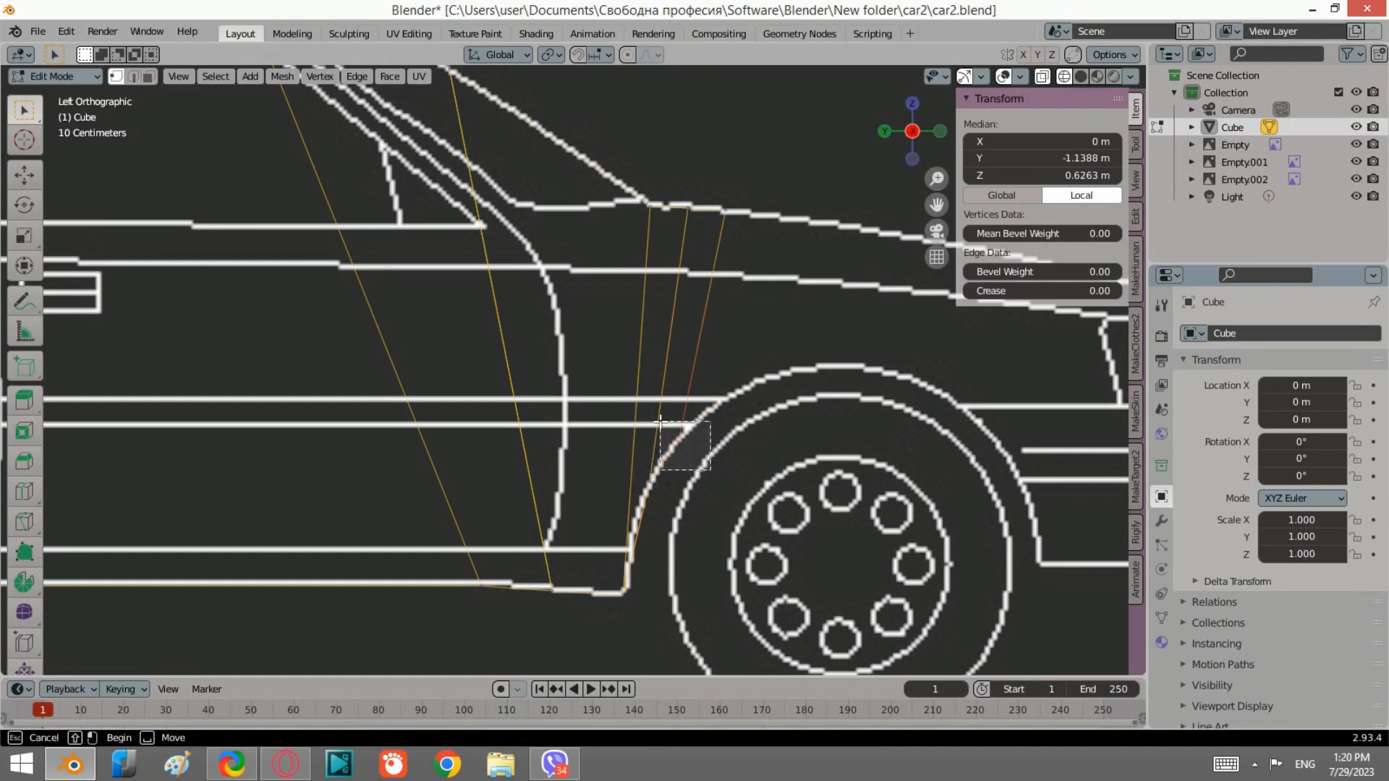
{"action": "key", "text": "g"}
{"action": "left_click", "coordinate": [718, 415]}
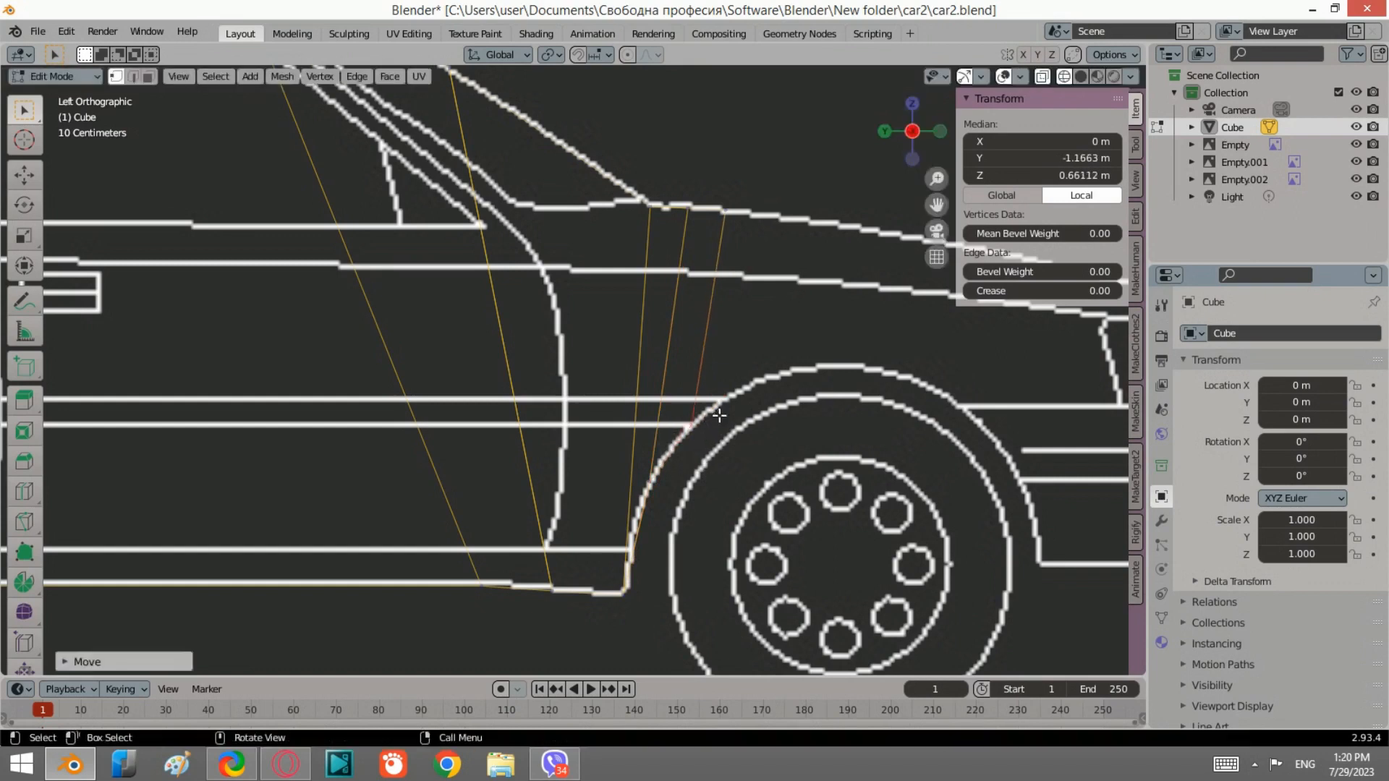
Step: Inspect the new fender edges by switching between front, left and right orthographic views
{"action": "scroll", "coordinate": [752, 340], "scroll_direction": "down", "scroll_amount": 3}
{"action": "left_click_drag", "start_coordinate": [744, 489], "coordinate": [610, 256]}
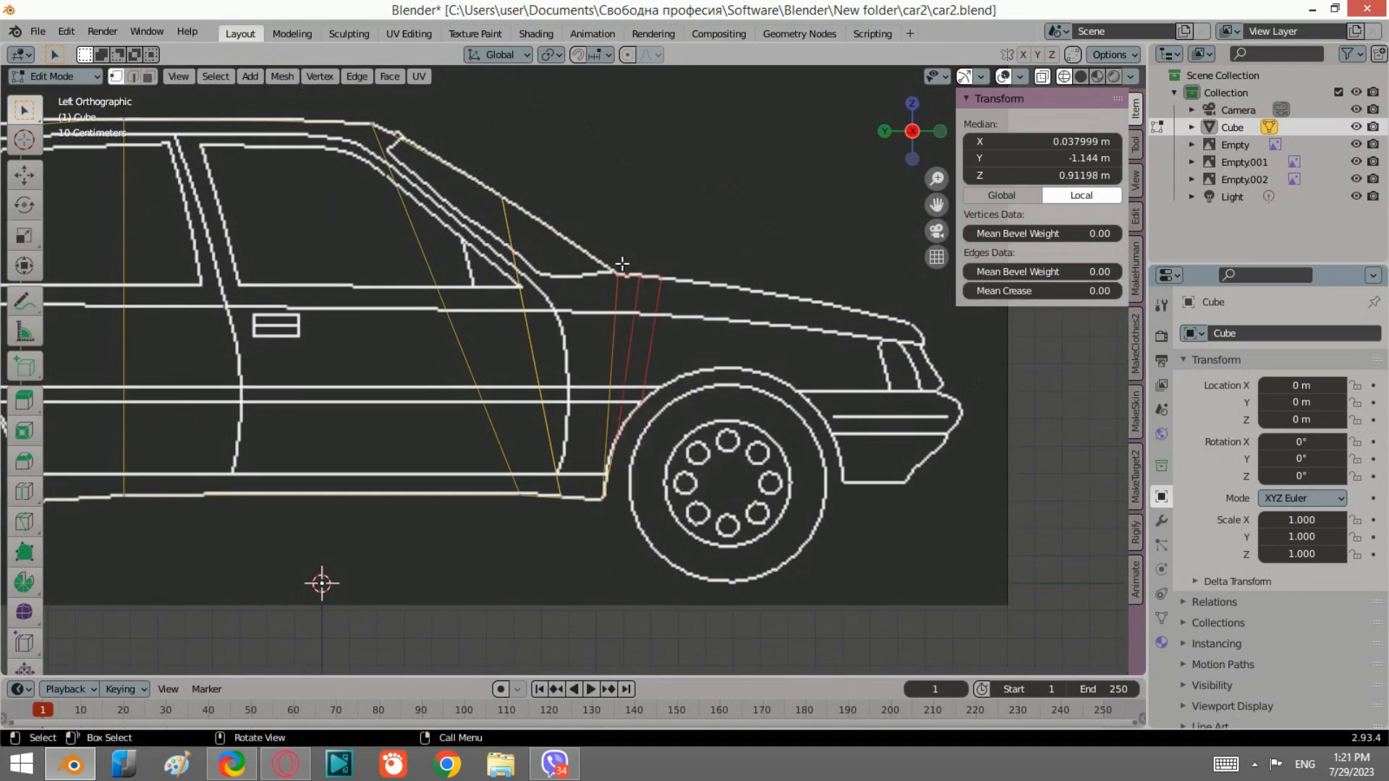
{"action": "left_click", "coordinate": [940, 131]}
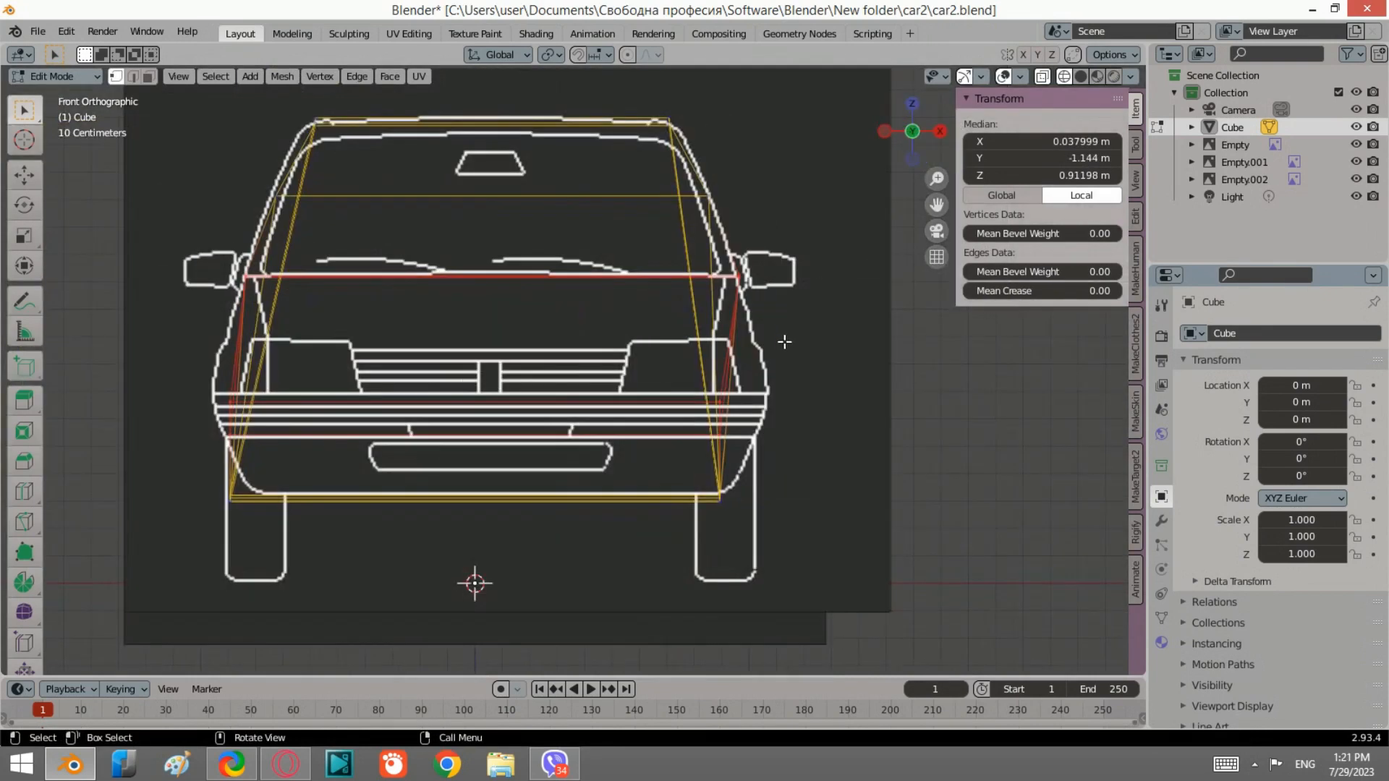
{"action": "left_click", "coordinate": [890, 135]}
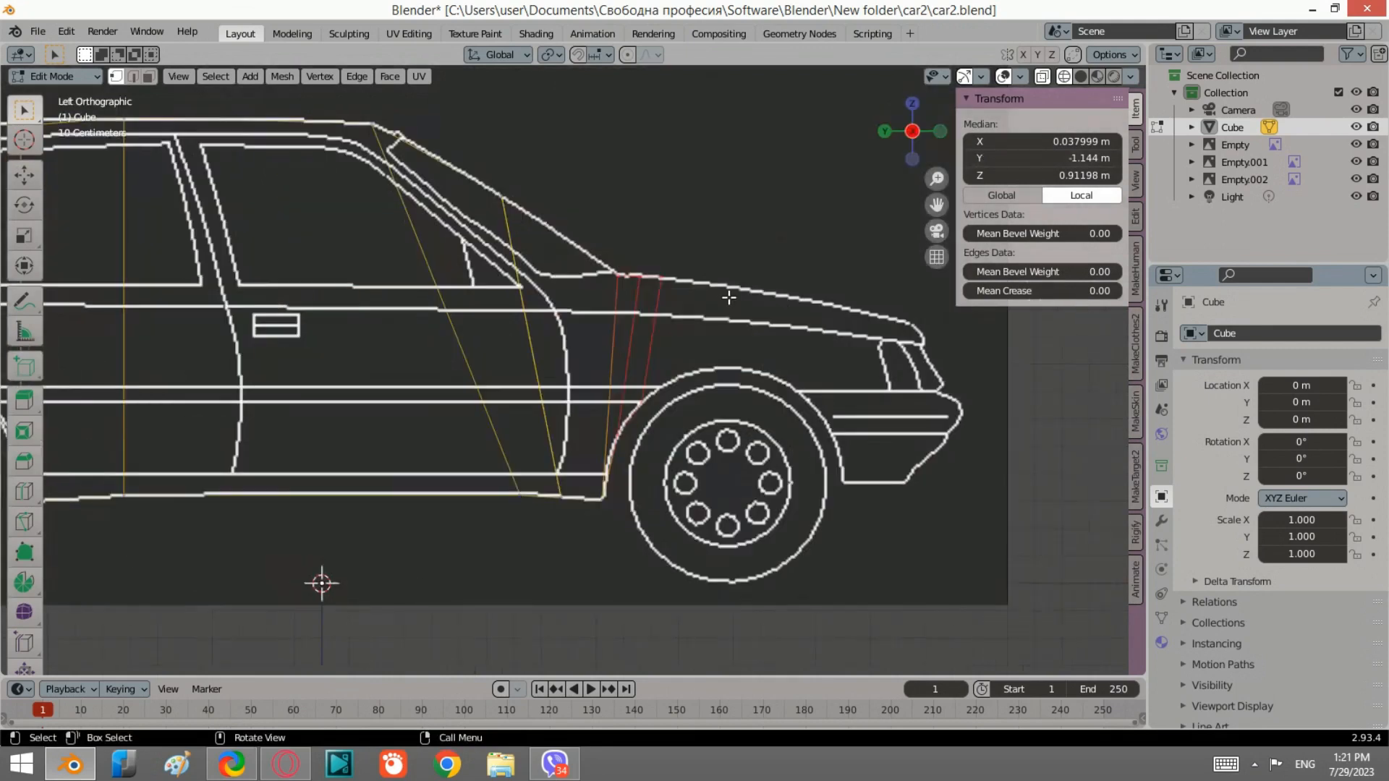
{"action": "left_click", "coordinate": [682, 293]}
{"action": "left_click", "coordinate": [620, 271]}
{"action": "left_click", "coordinate": [940, 131]}
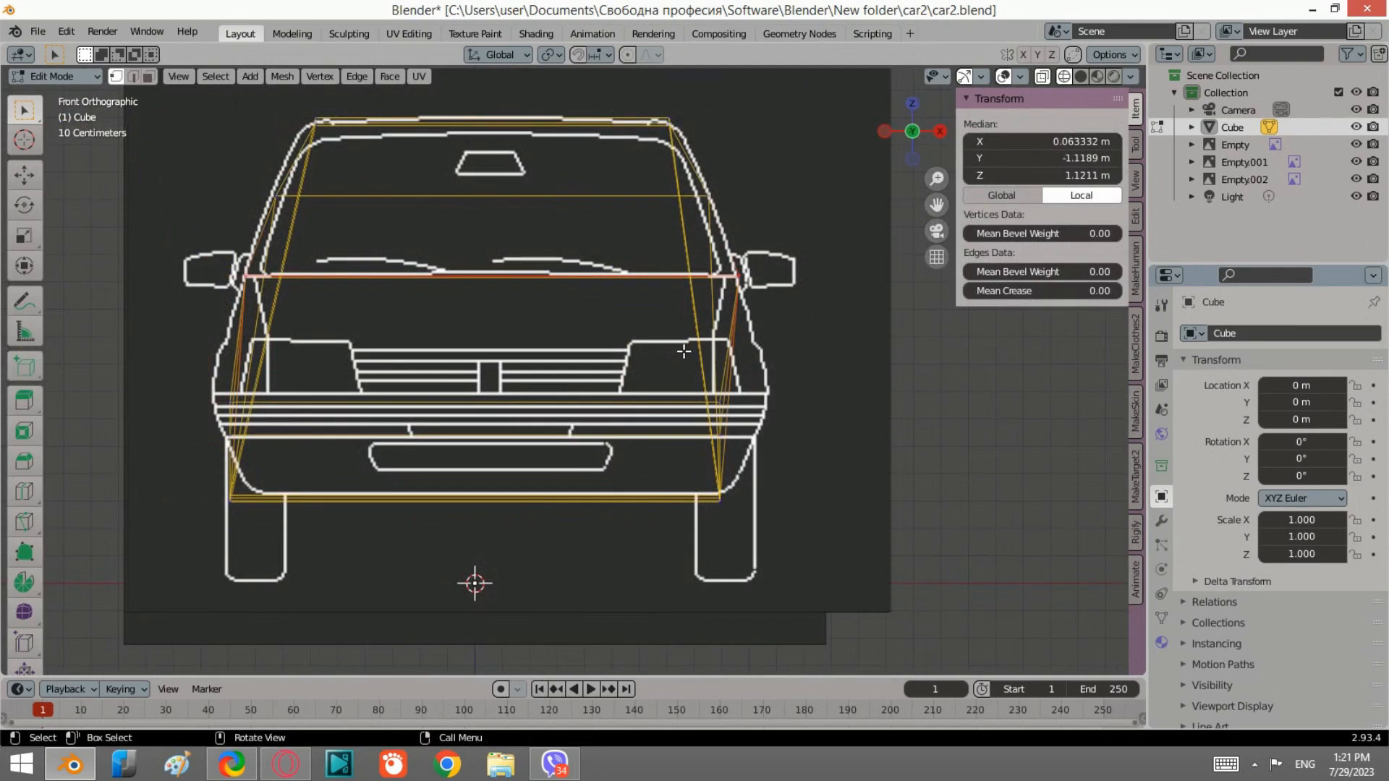
{"action": "left_click", "coordinate": [939, 133]}
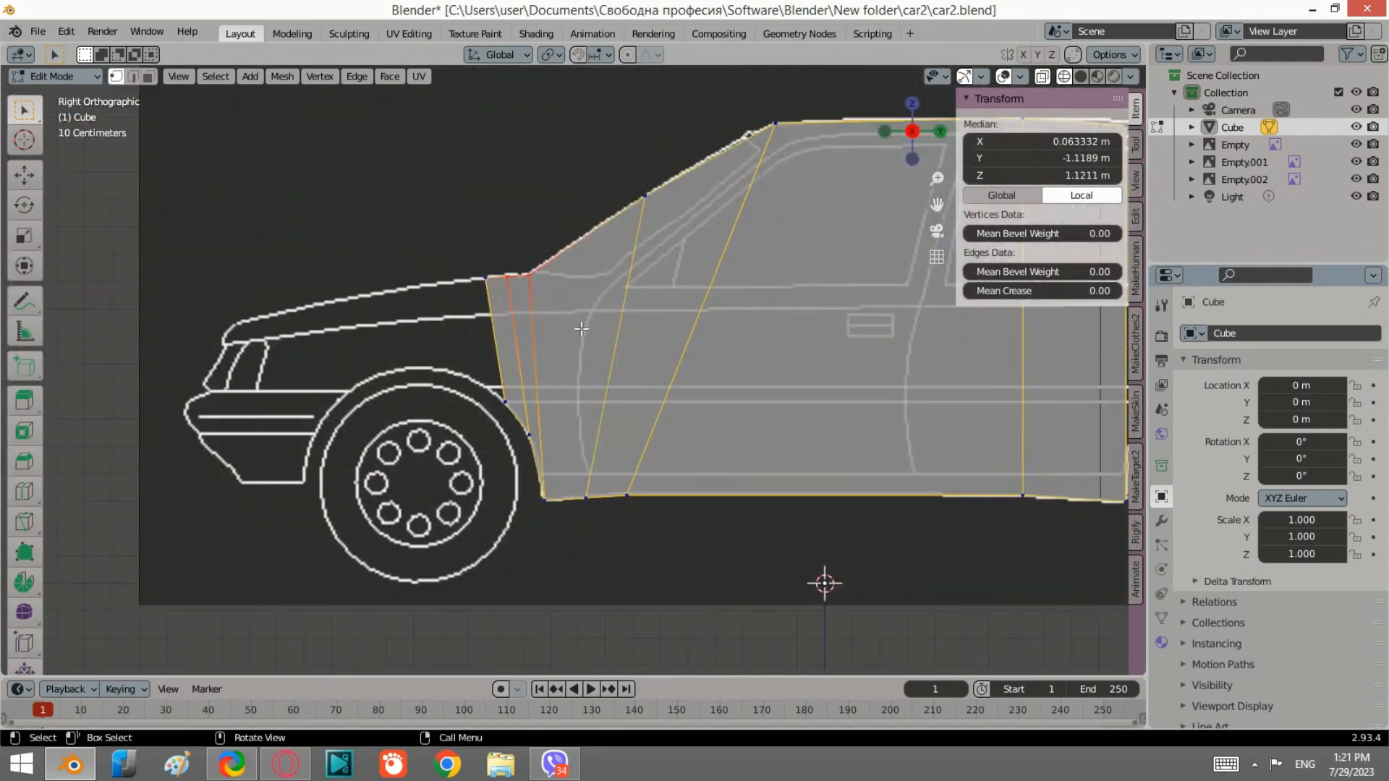
{"action": "left_click", "coordinate": [503, 286]}
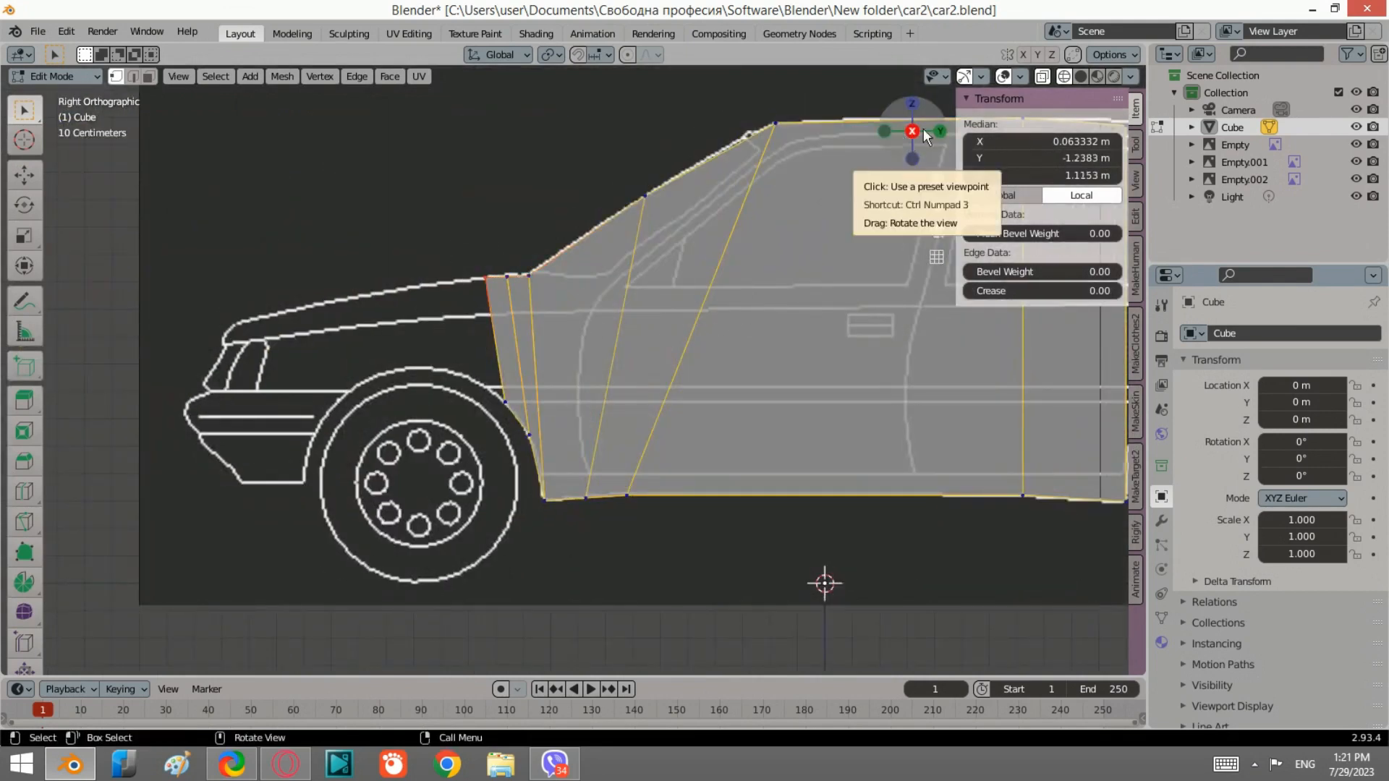
{"action": "left_click", "coordinate": [884, 131]}
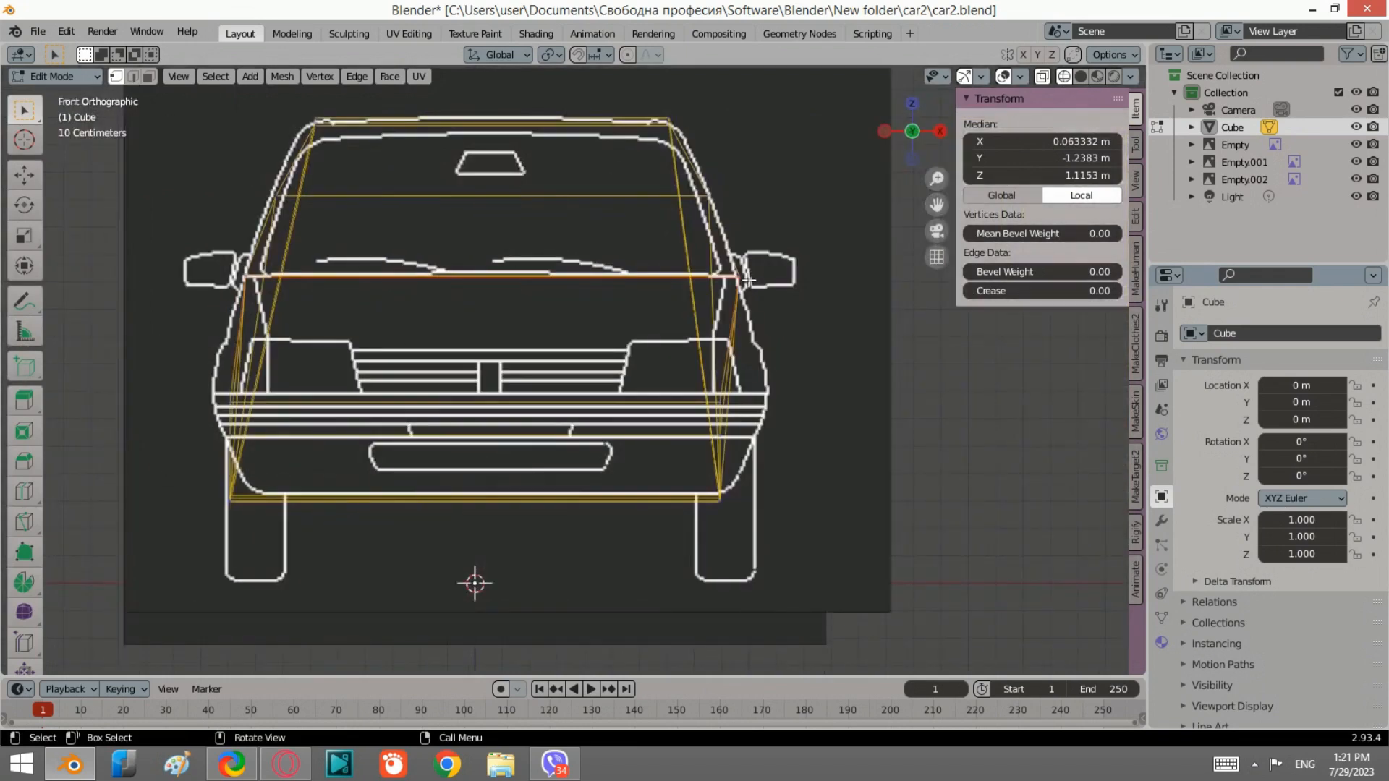
{"action": "left_click", "coordinate": [939, 132]}
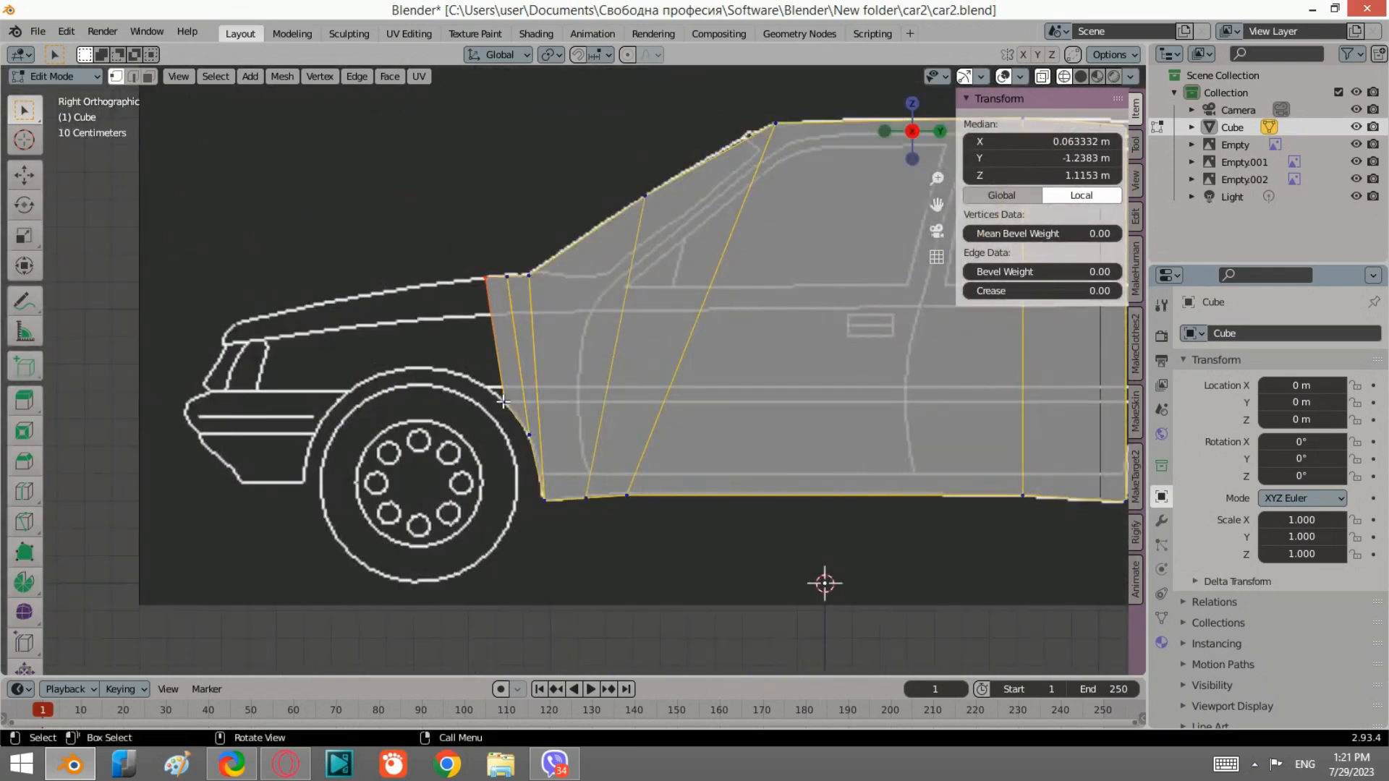
{"action": "left_click", "coordinate": [910, 130]}
{"action": "left_click", "coordinate": [644, 366], "text": "shift"}
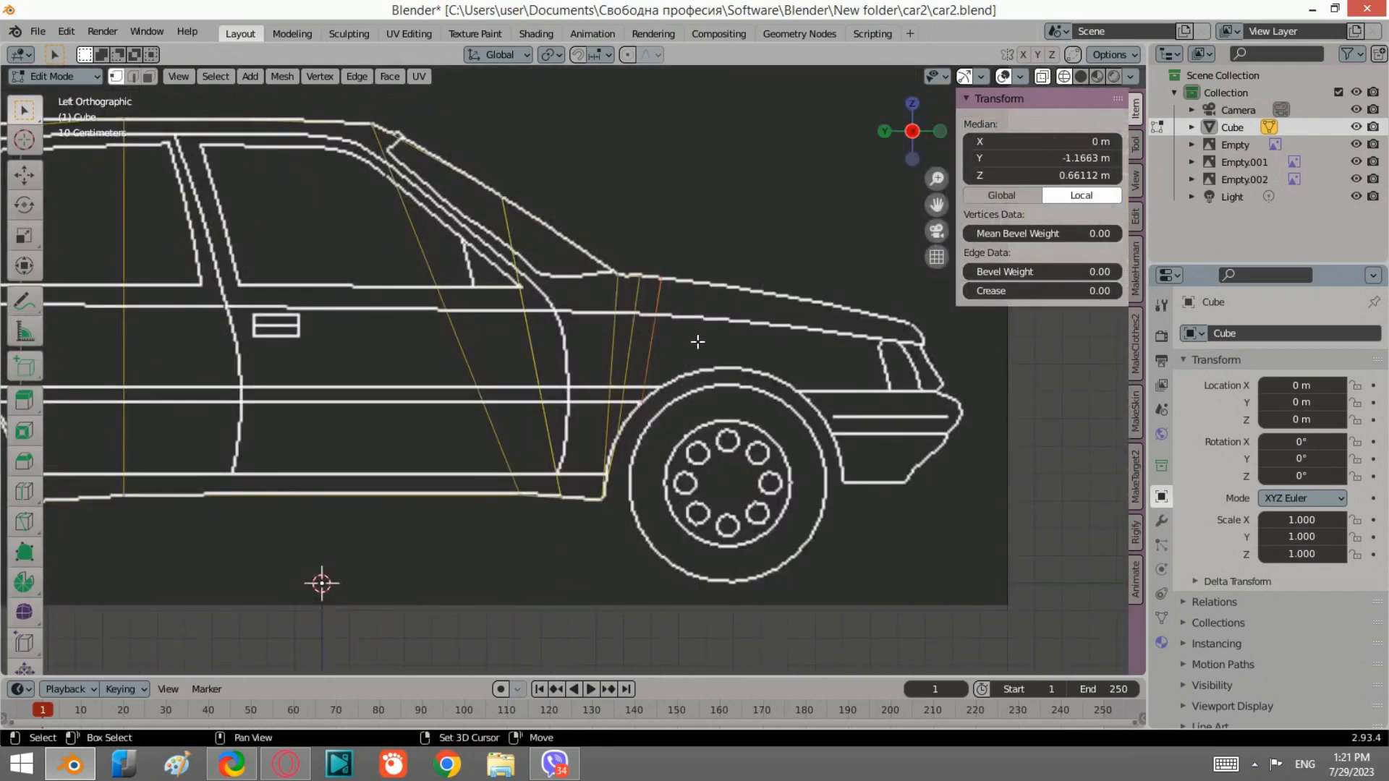
Step: Extrude the lower fender edge forward over the front wheel, then move it and scale it along Z to fit the arch
{"action": "scroll", "coordinate": [682, 316], "scroll_direction": "up", "scroll_amount": 1}
{"action": "middle_click_drag", "start_coordinate": [796, 344], "coordinate": [744, 373], "text": "shift"}
{"action": "key", "text": "e"}
{"action": "left_click", "coordinate": [827, 404]}
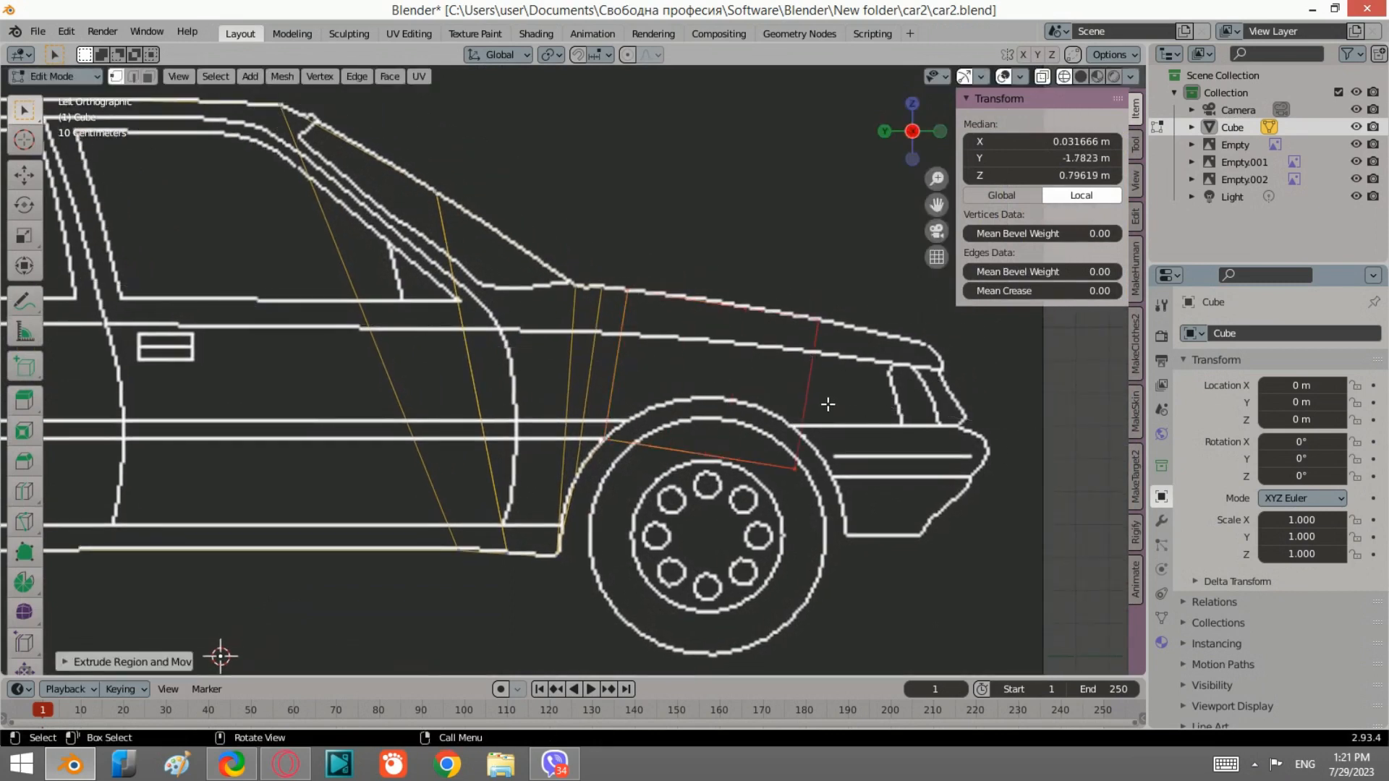
{"action": "key", "text": "g"}
{"action": "left_click", "coordinate": [803, 397]}
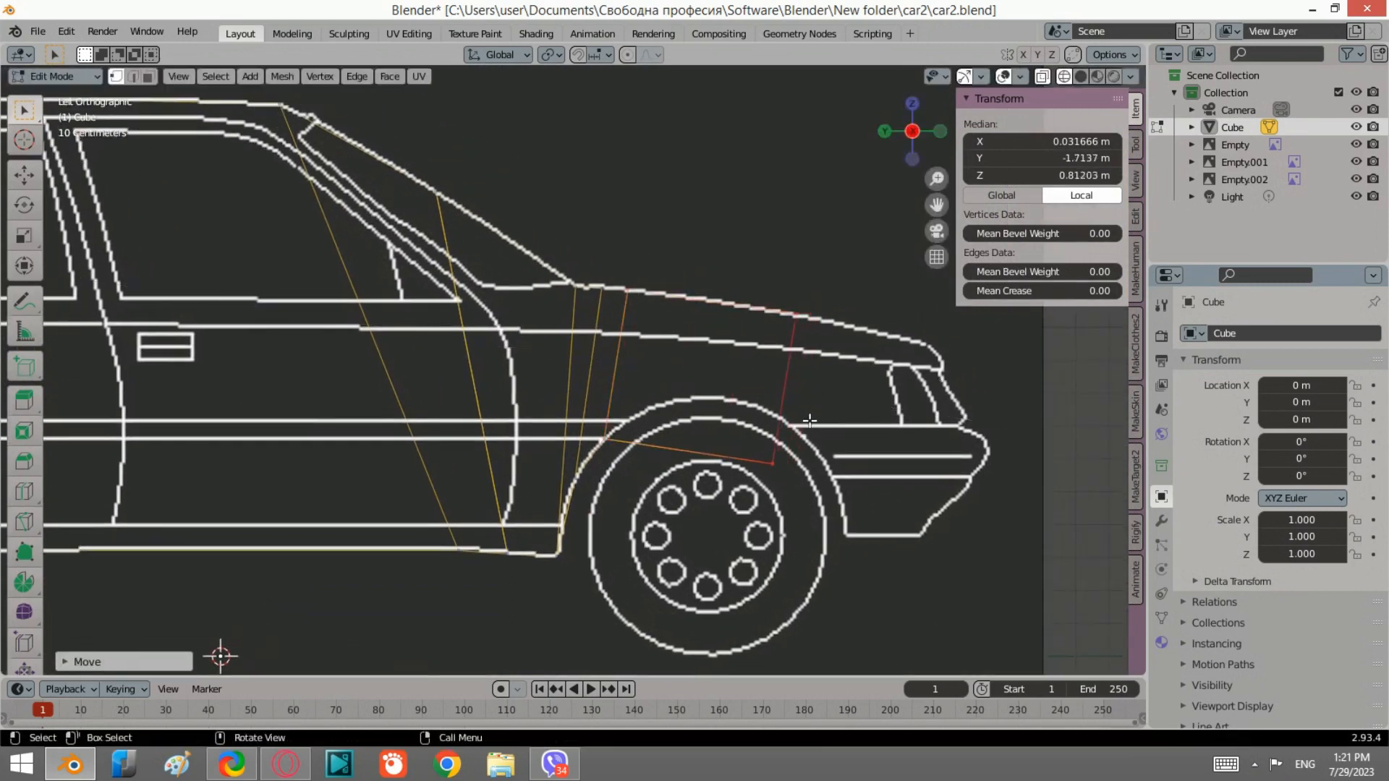
{"action": "key", "text": "s"}
{"action": "key", "text": "z"}
{"action": "left_click", "coordinate": [802, 412]}
{"action": "key", "text": "g"}
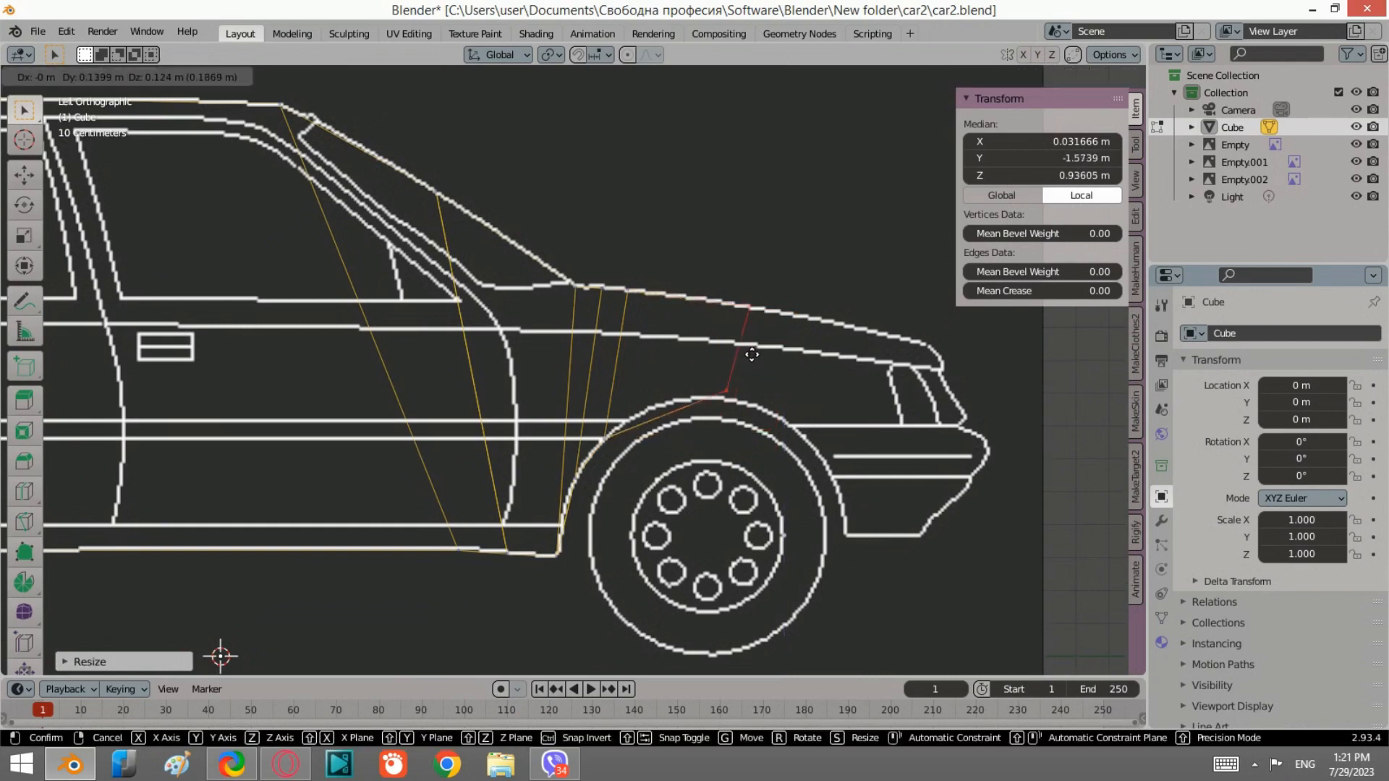
{"action": "left_click", "coordinate": [749, 364]}
Step: Select the front edge and move it forward to the hood's tip above the headlight
{"action": "left_click_drag", "start_coordinate": [787, 353], "coordinate": [721, 270]}
{"action": "left_click_drag", "start_coordinate": [820, 442], "coordinate": [730, 283]}
{"action": "key", "text": "g"}
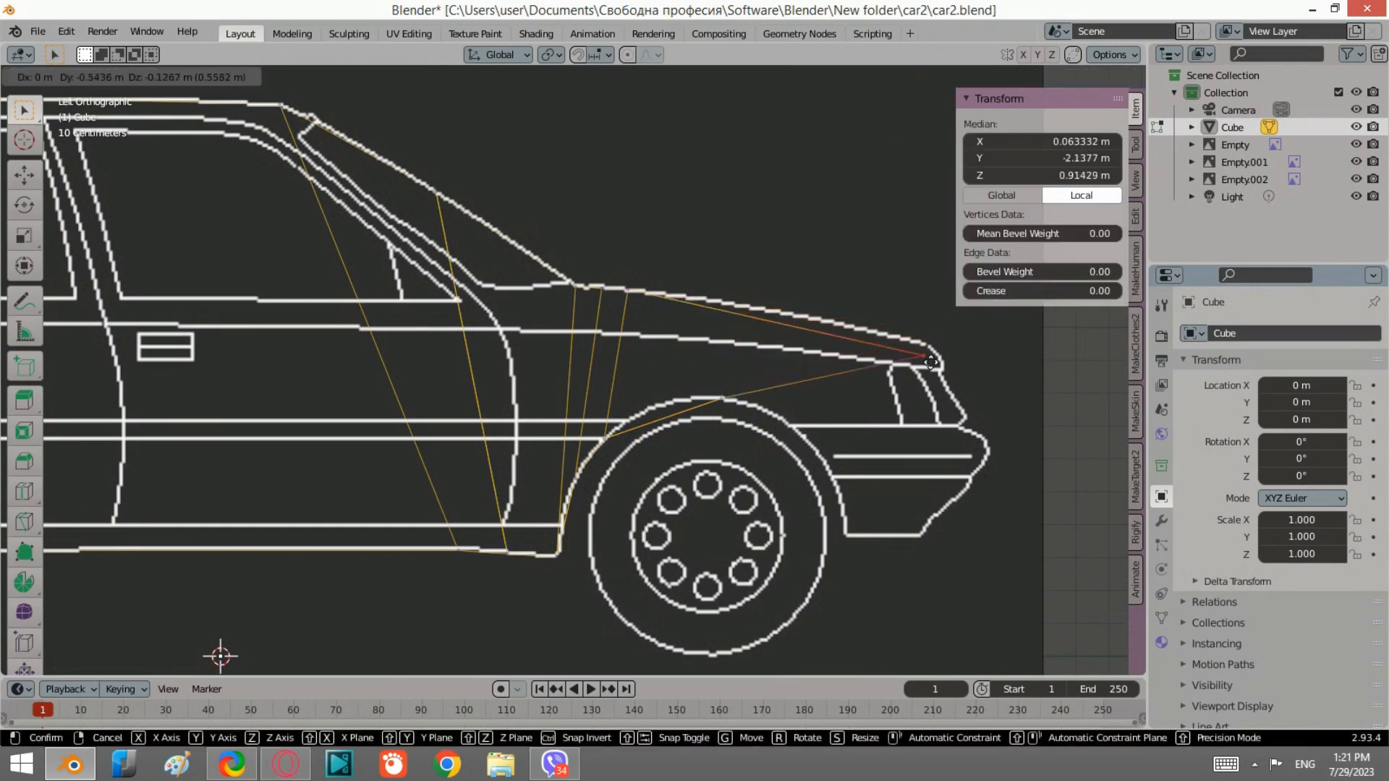
{"action": "left_click", "coordinate": [932, 348]}
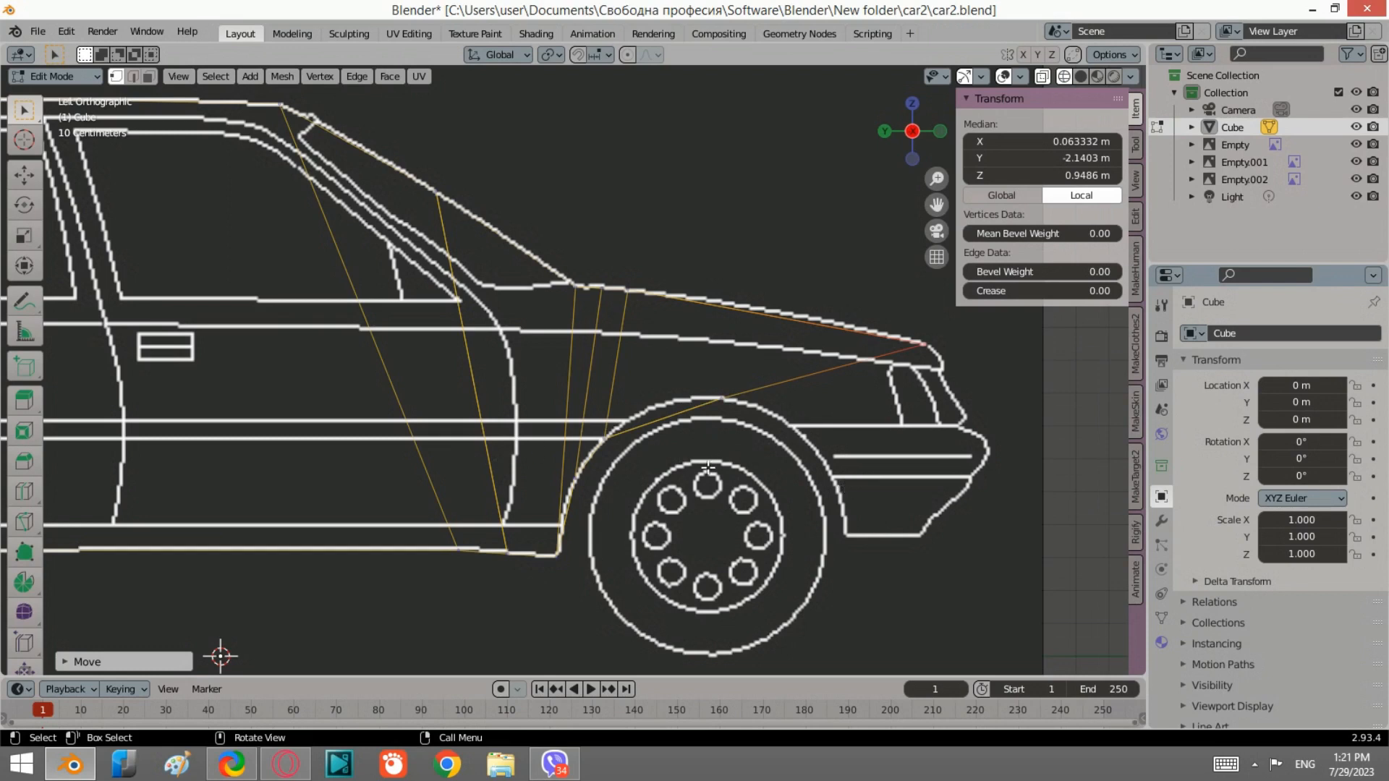
Step: Add a loop cut through the front fender section and move its lower vertex onto the wheel arch
{"action": "left_click", "coordinate": [24, 491]}
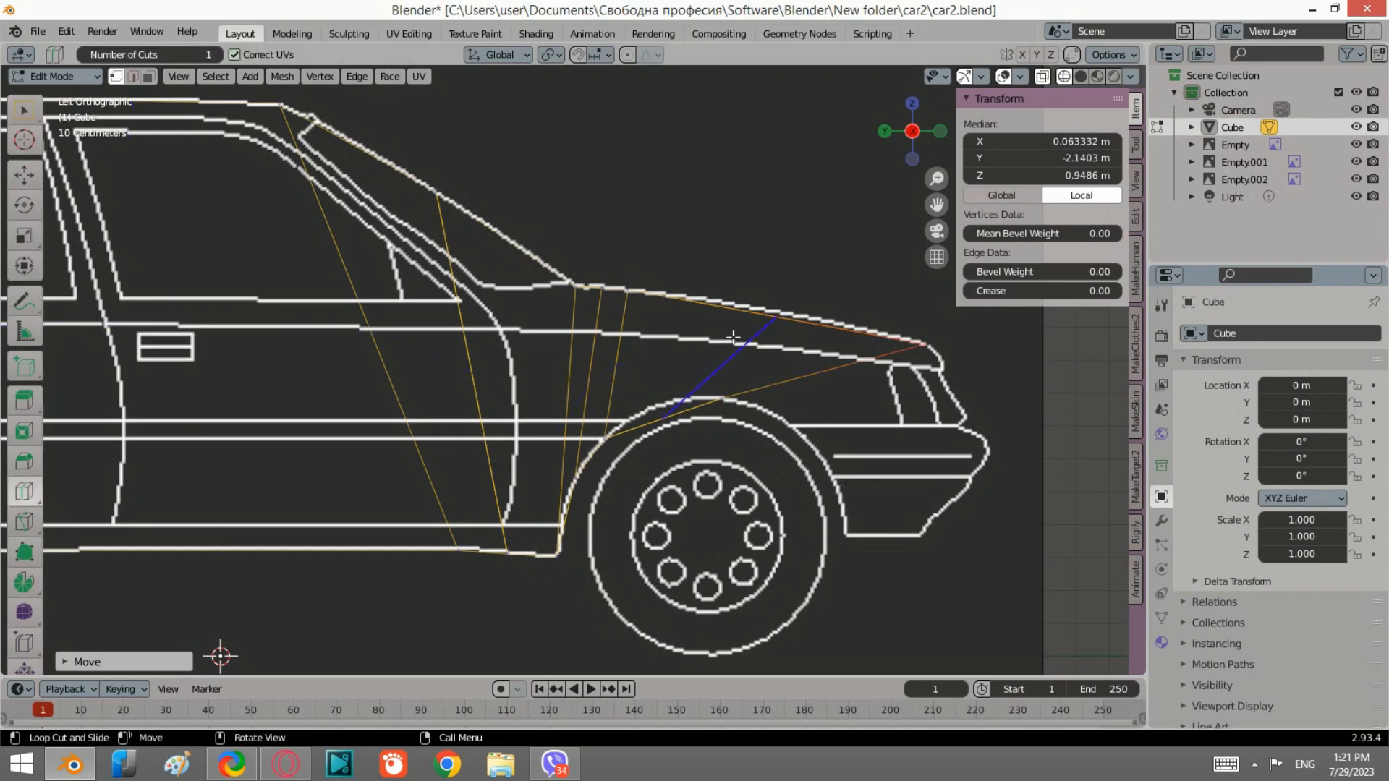
{"action": "left_click", "coordinate": [733, 337]}
{"action": "left_click", "coordinate": [24, 110]}
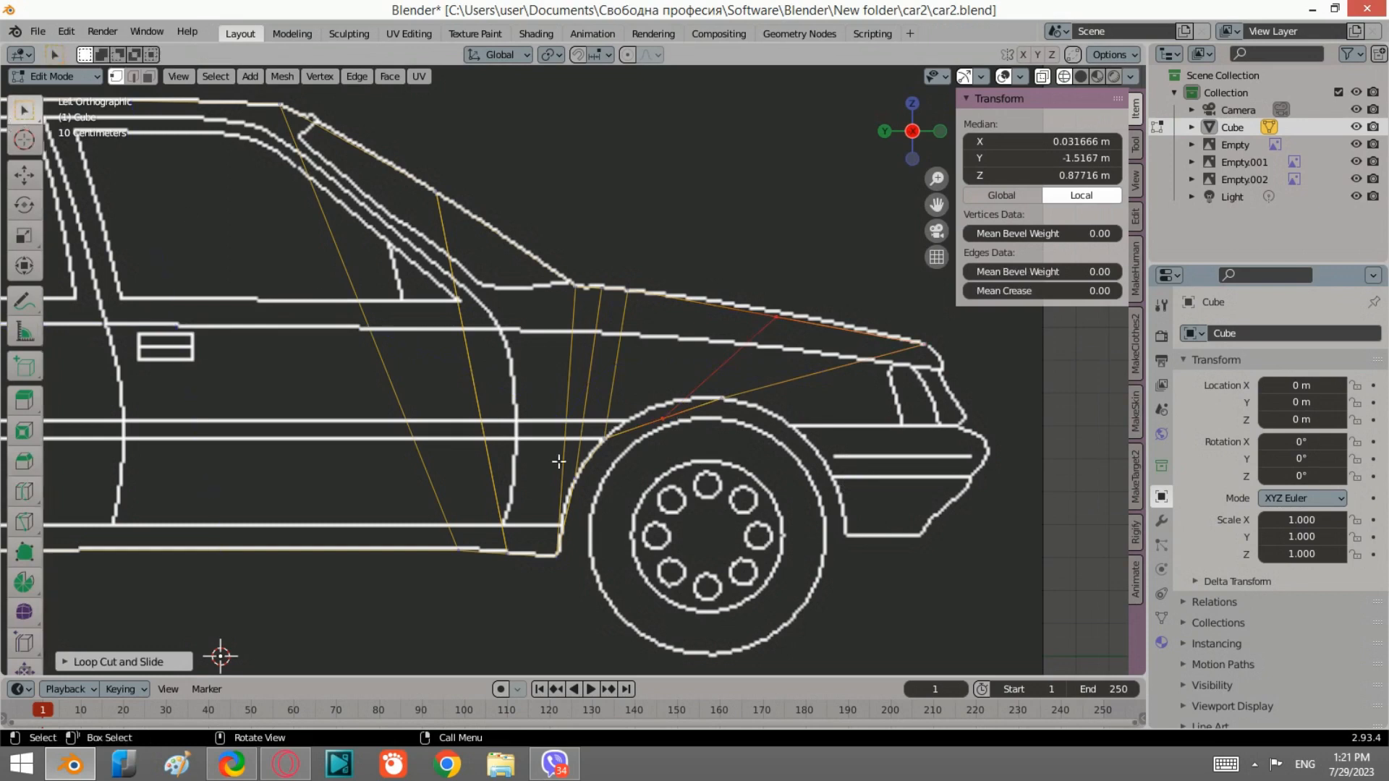
{"action": "left_click", "coordinate": [668, 428]}
{"action": "key", "text": "g"}
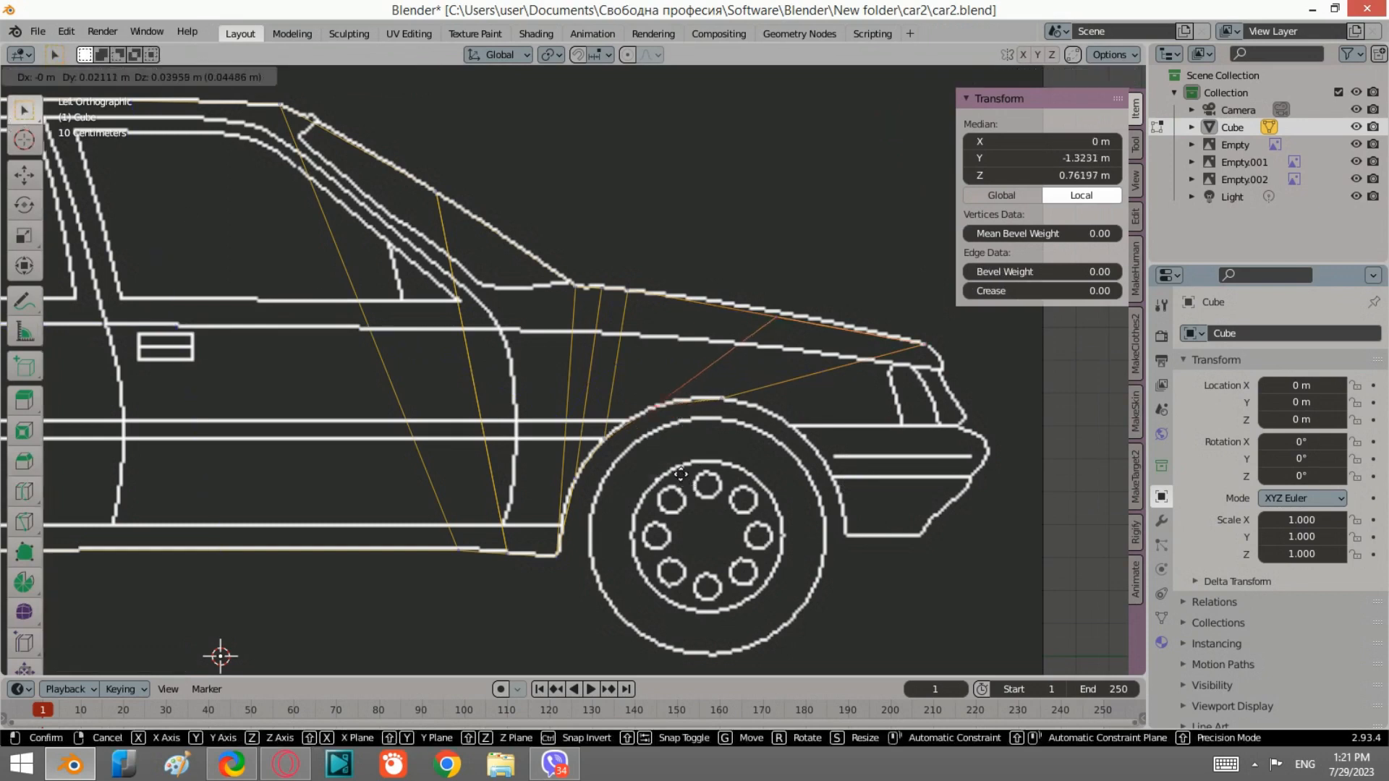
{"action": "left_click", "coordinate": [686, 475]}
Step: Select the front fender edge and scale it along X about 1.06 in the front view
{"action": "left_click_drag", "start_coordinate": [909, 368], "coordinate": [904, 296]}
{"action": "left_click", "coordinate": [940, 131]}
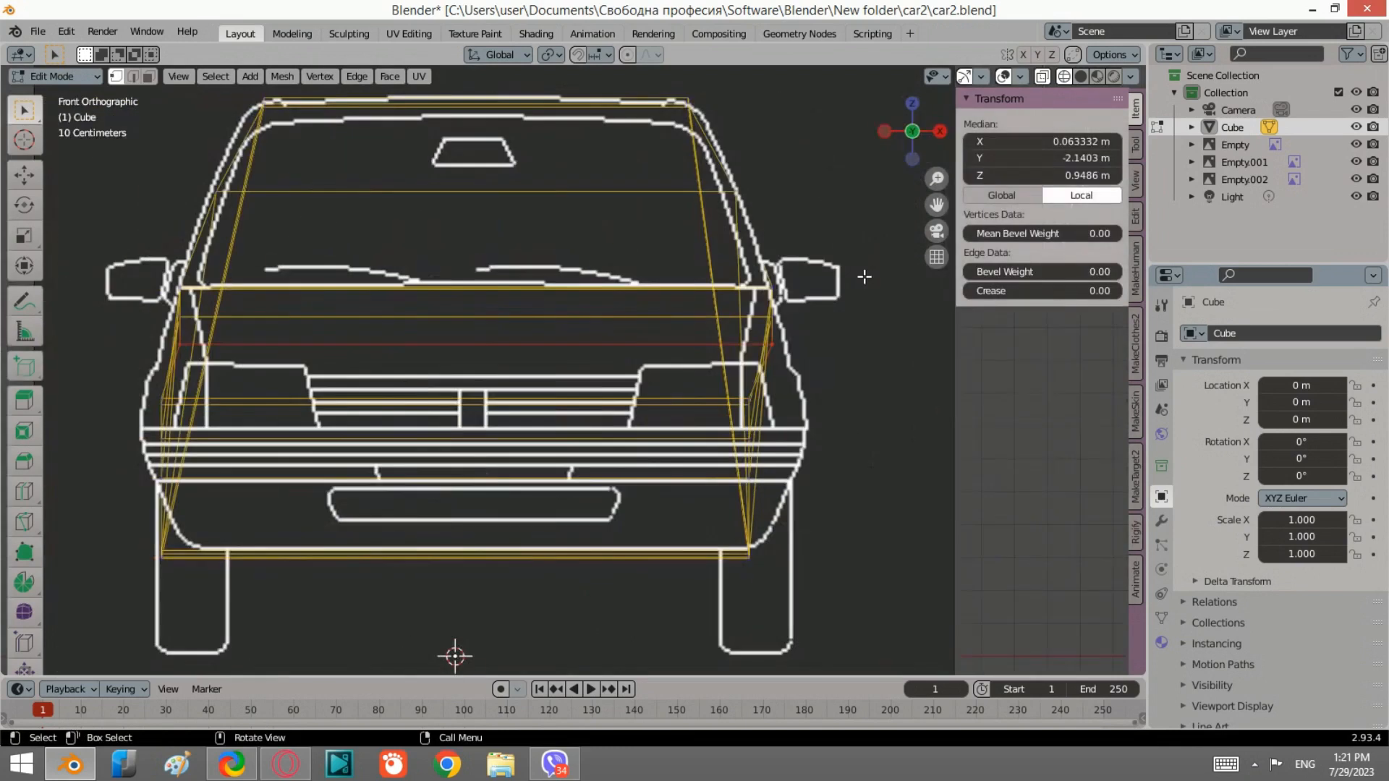
{"action": "key", "text": "s"}
{"action": "key", "text": "x"}
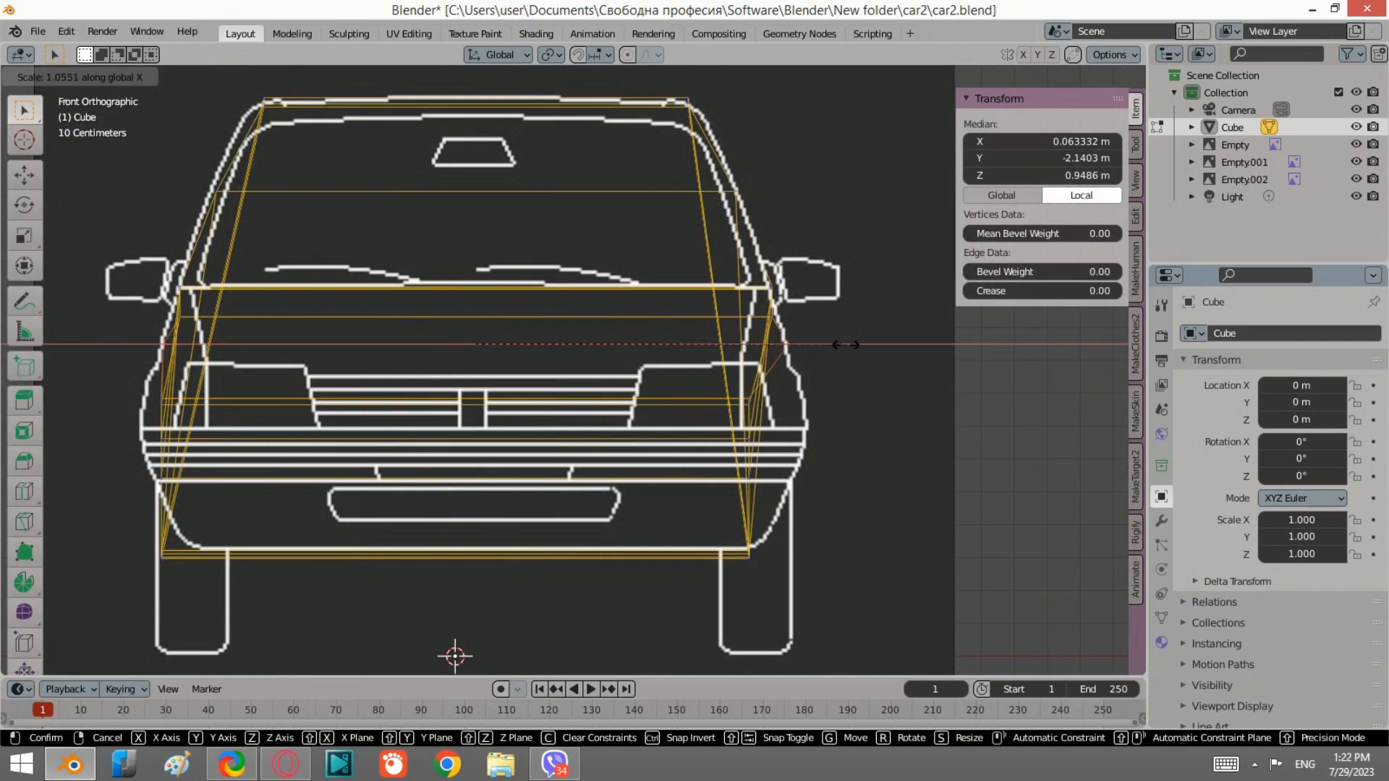
{"action": "left_click", "coordinate": [839, 346]}
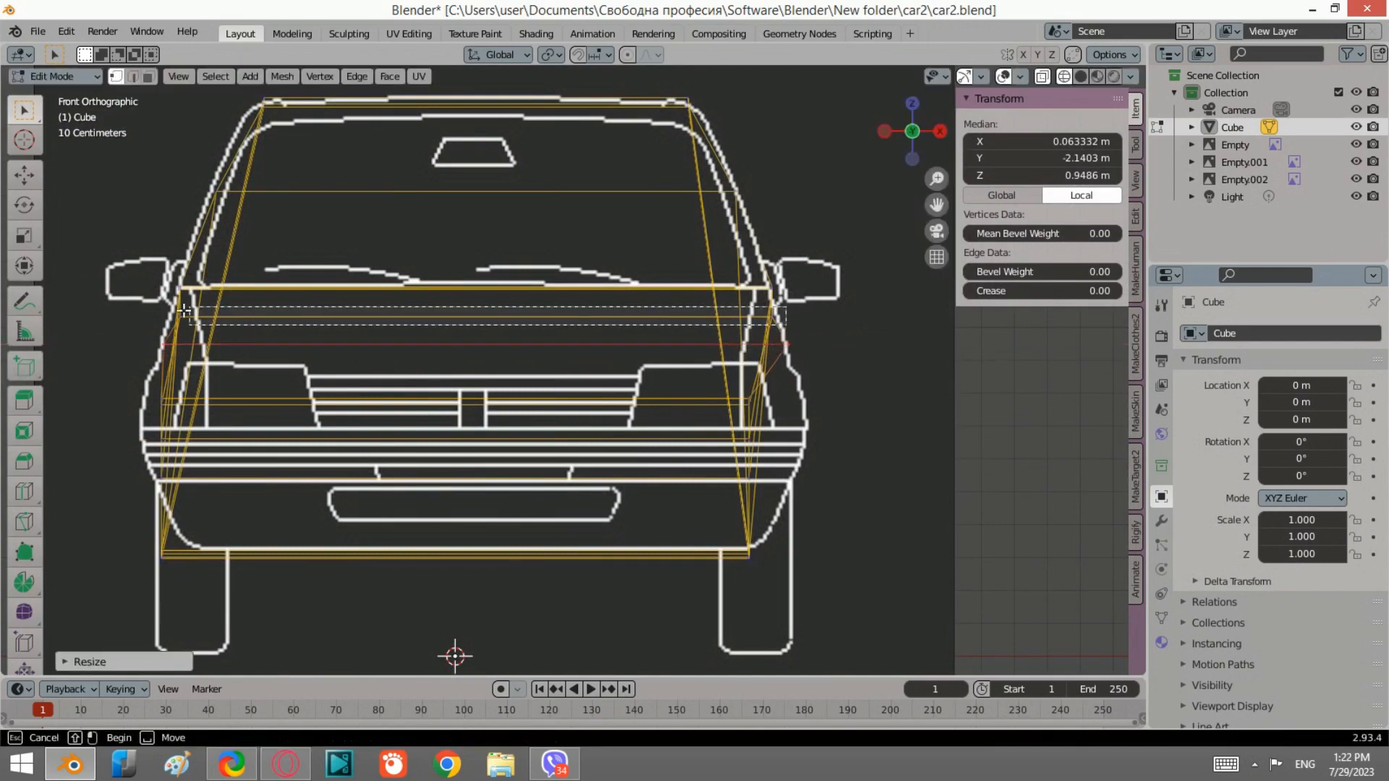
Step: Select the upper front edge in the front view and scale it slightly, about 1.01
{"action": "left_click", "coordinate": [304, 331]}
{"action": "key", "text": "s"}
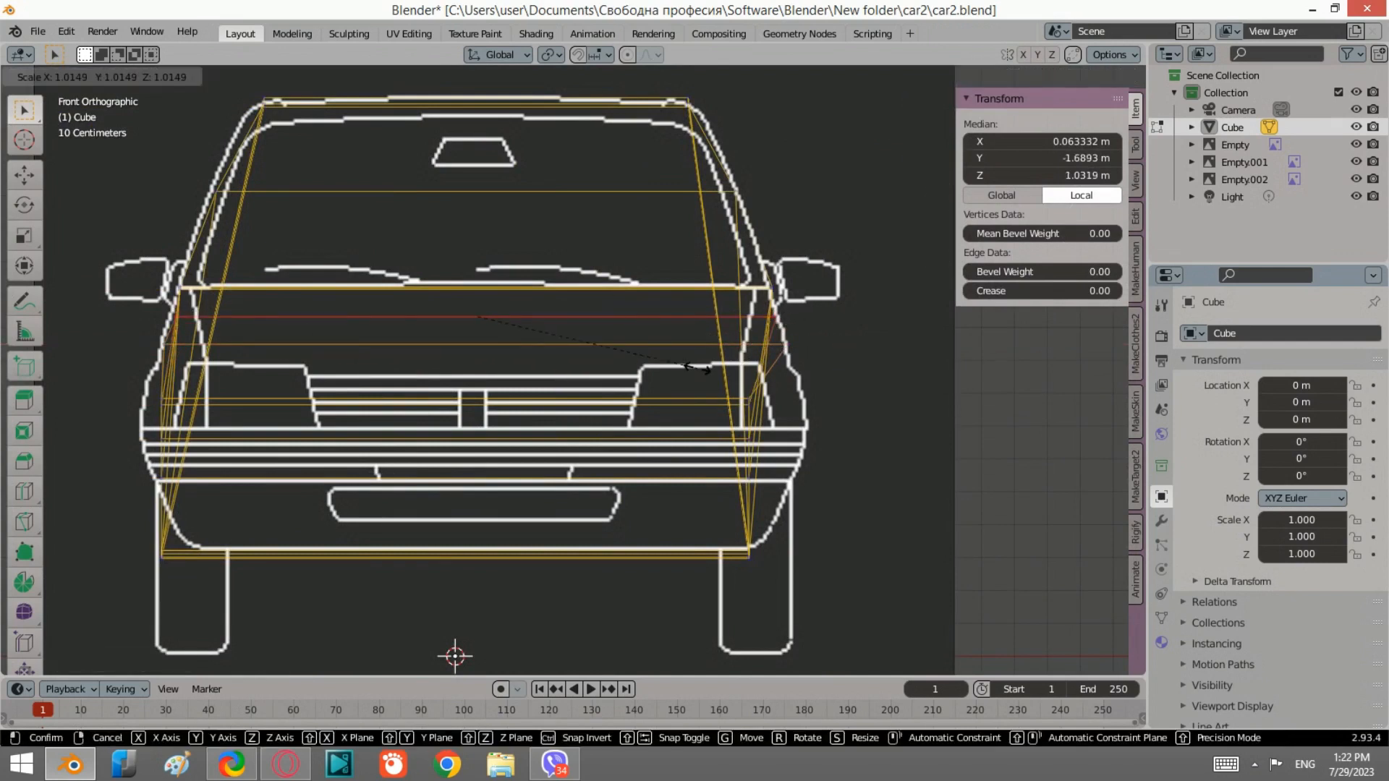
{"action": "left_click", "coordinate": [698, 369]}
Step: In the side view, select the lower front fender edges, extrude them toward the bumper and scale the new edges
{"action": "left_click", "coordinate": [885, 131]}
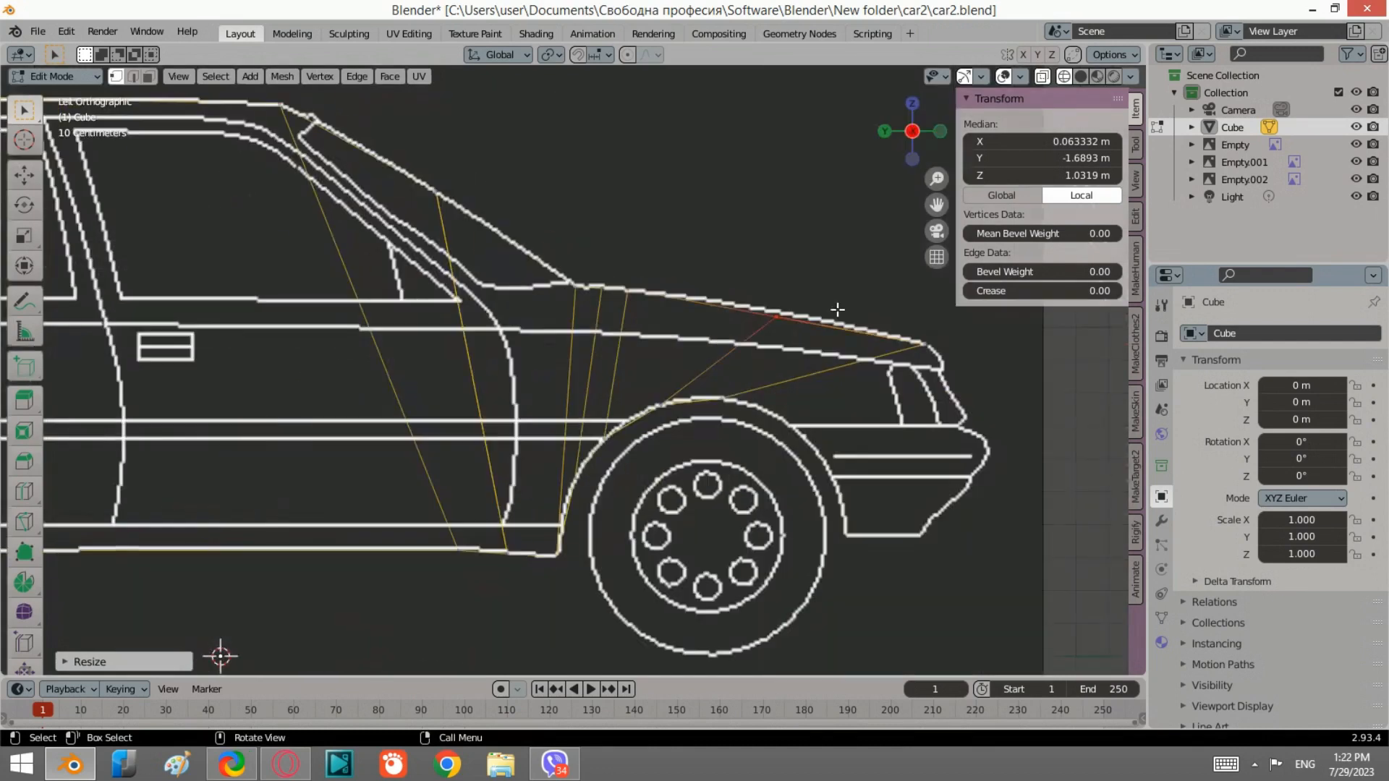
{"action": "scroll", "coordinate": [881, 346], "scroll_direction": "up", "scroll_amount": 2}
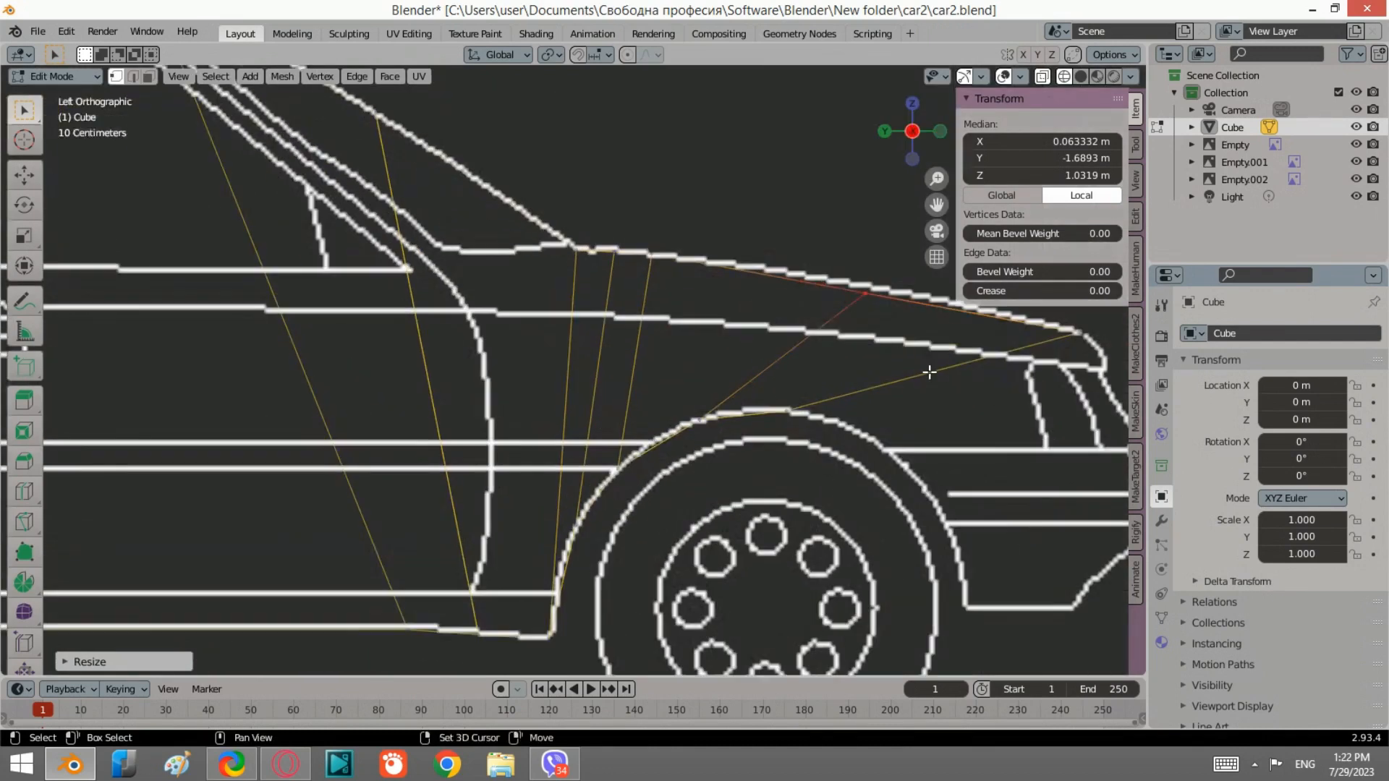
{"action": "middle_click_drag", "start_coordinate": [927, 374], "coordinate": [806, 374], "text": "shift"}
{"action": "left_click_drag", "start_coordinate": [783, 474], "coordinate": [653, 395]}
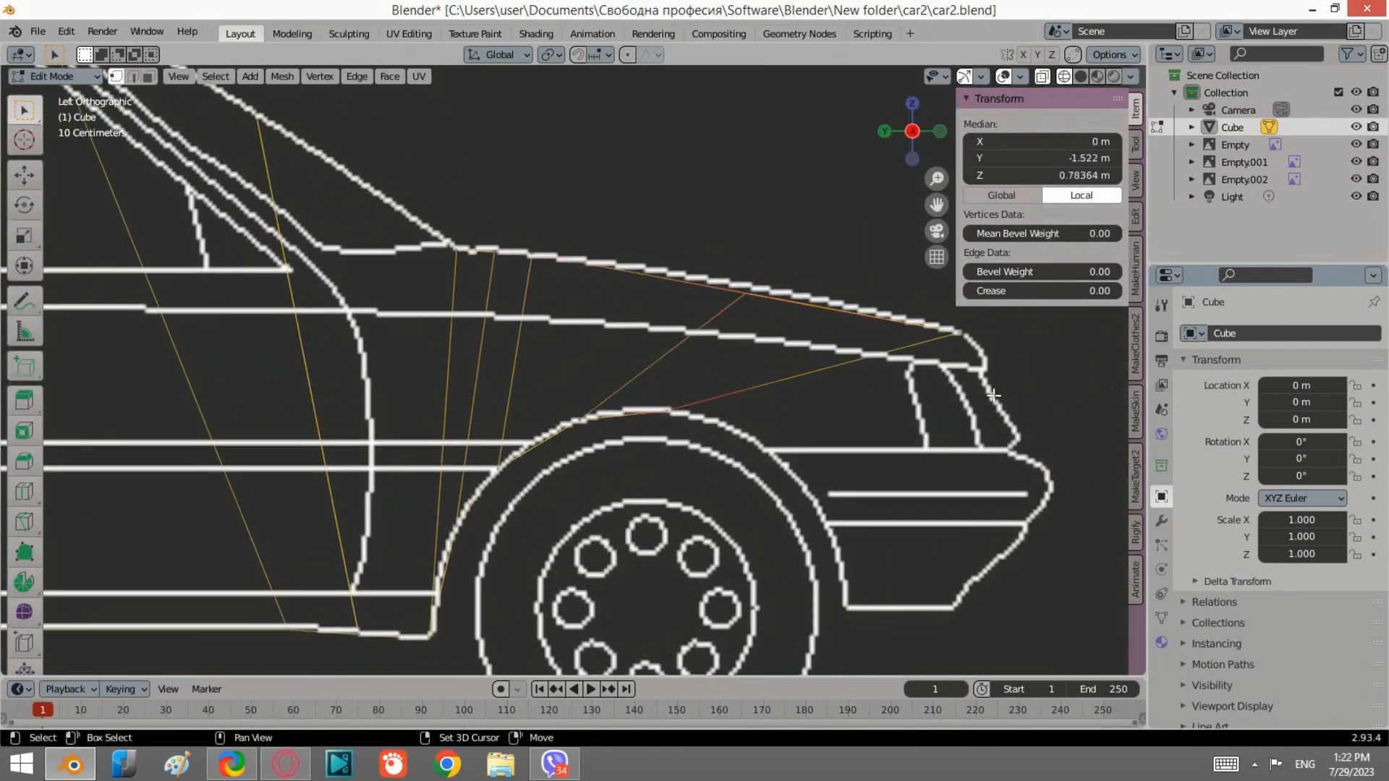
{"action": "left_click_drag", "start_coordinate": [1002, 411], "coordinate": [940, 319], "text": "shift"}
{"action": "key", "text": "e"}
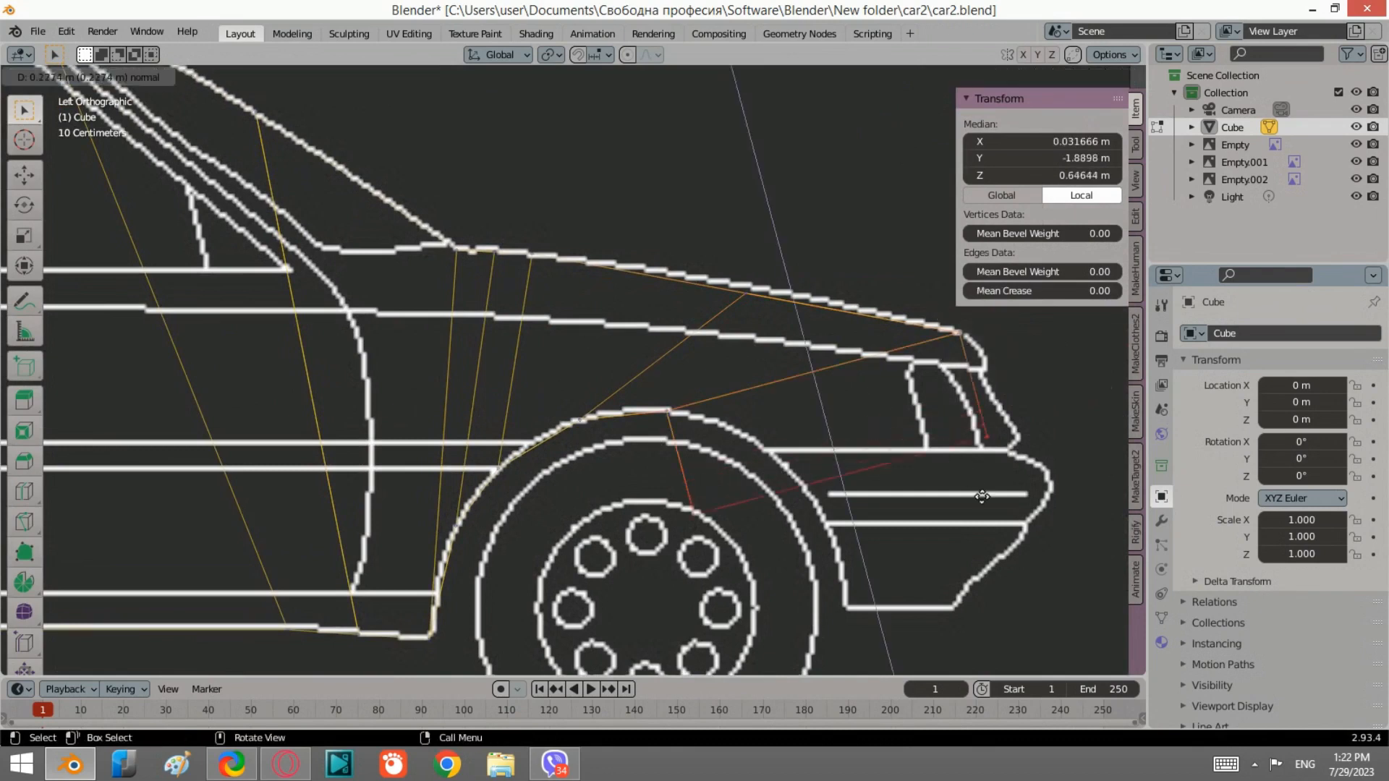
{"action": "left_click", "coordinate": [980, 496]}
{"action": "key", "text": "s"}
{"action": "left_click", "coordinate": [1022, 469]}
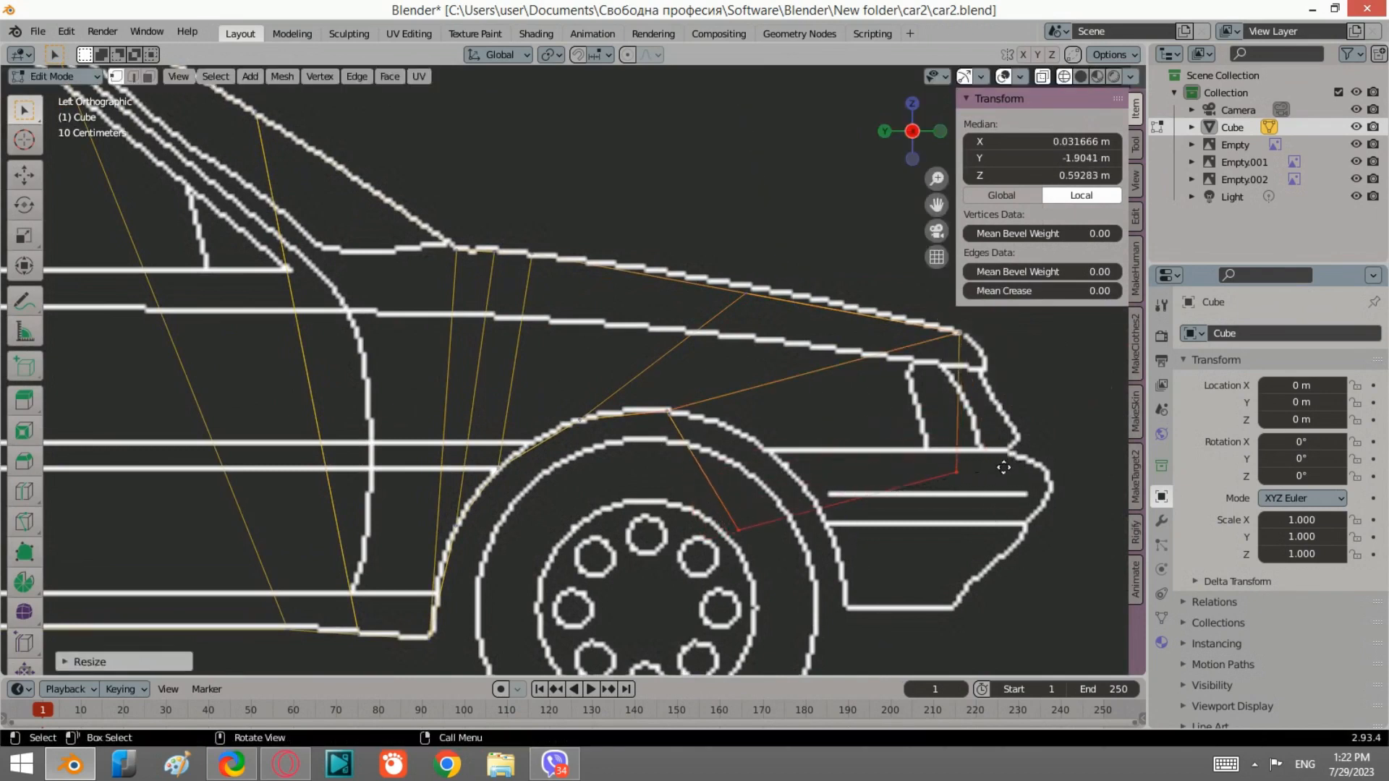
Step: Move the extruded edges up toward the headlight
{"action": "key", "text": "g"}
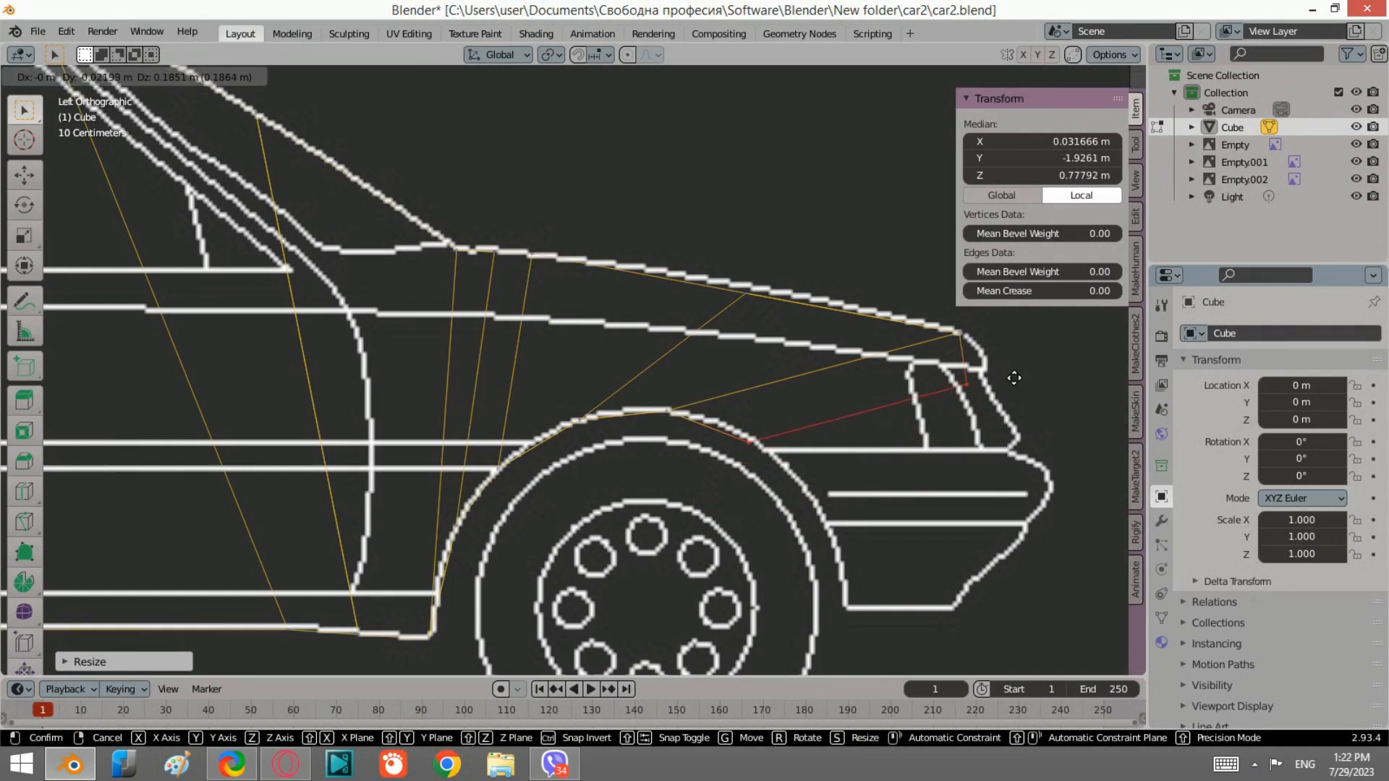
{"action": "right_click", "coordinate": [1015, 373]}
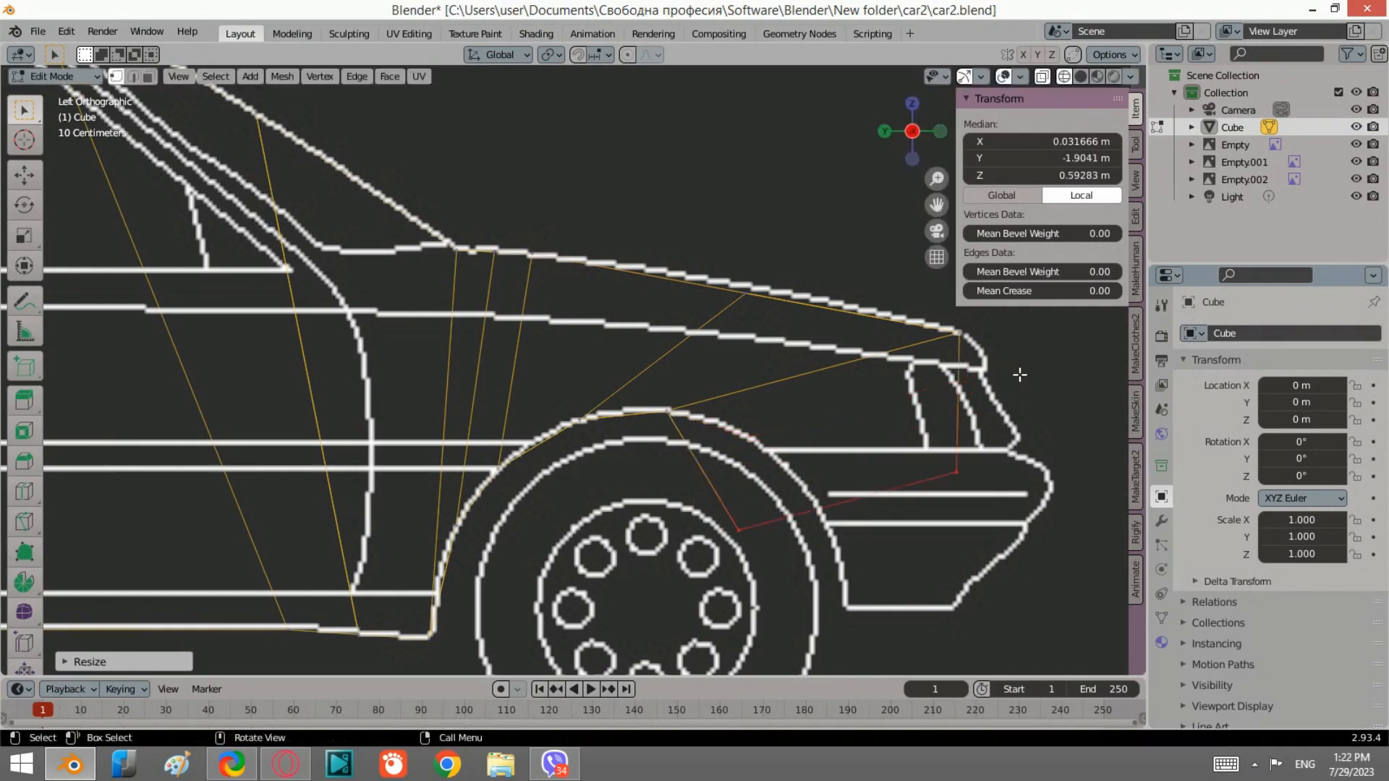
{"action": "key", "text": "g"}
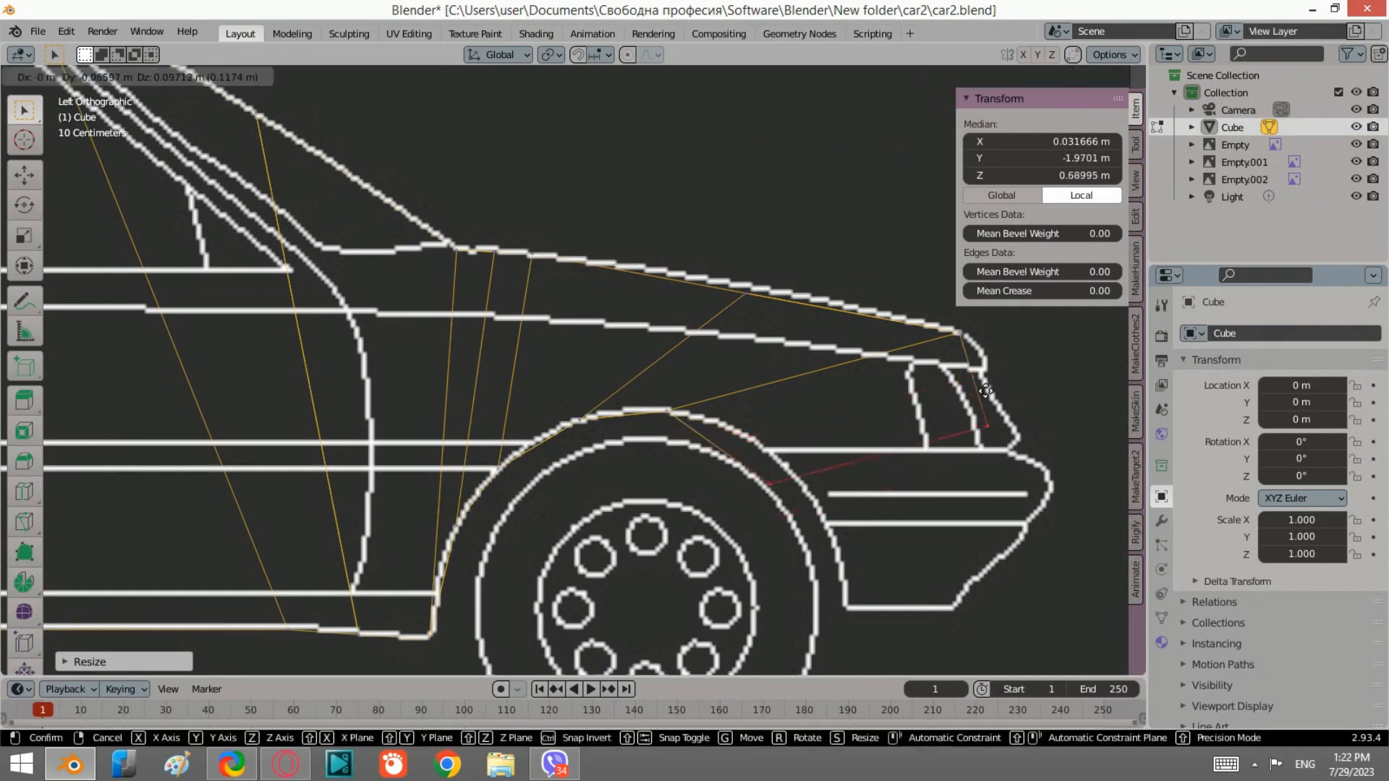
{"action": "left_click", "coordinate": [964, 347]}
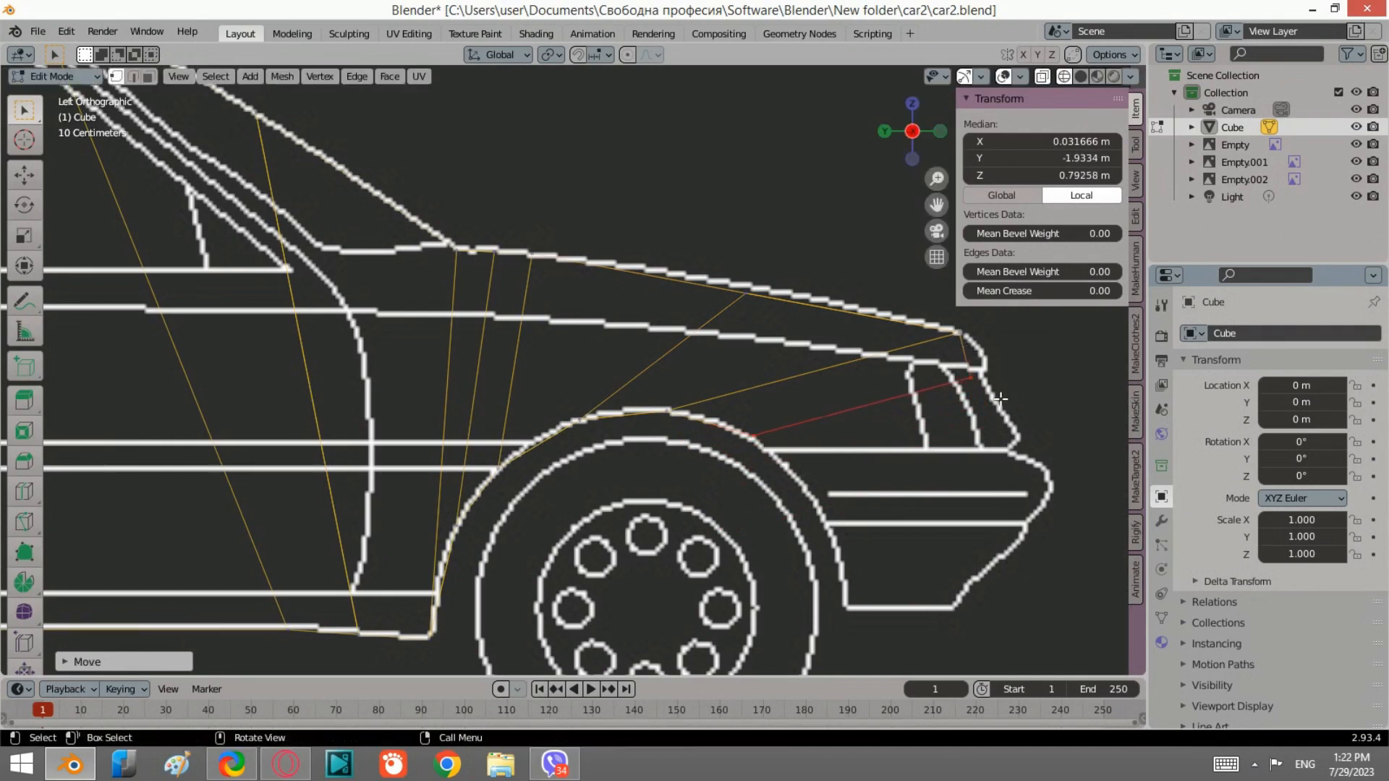
Step: Move the front fender edge up to the hood corner beside the headlight
{"action": "key", "text": "h"}
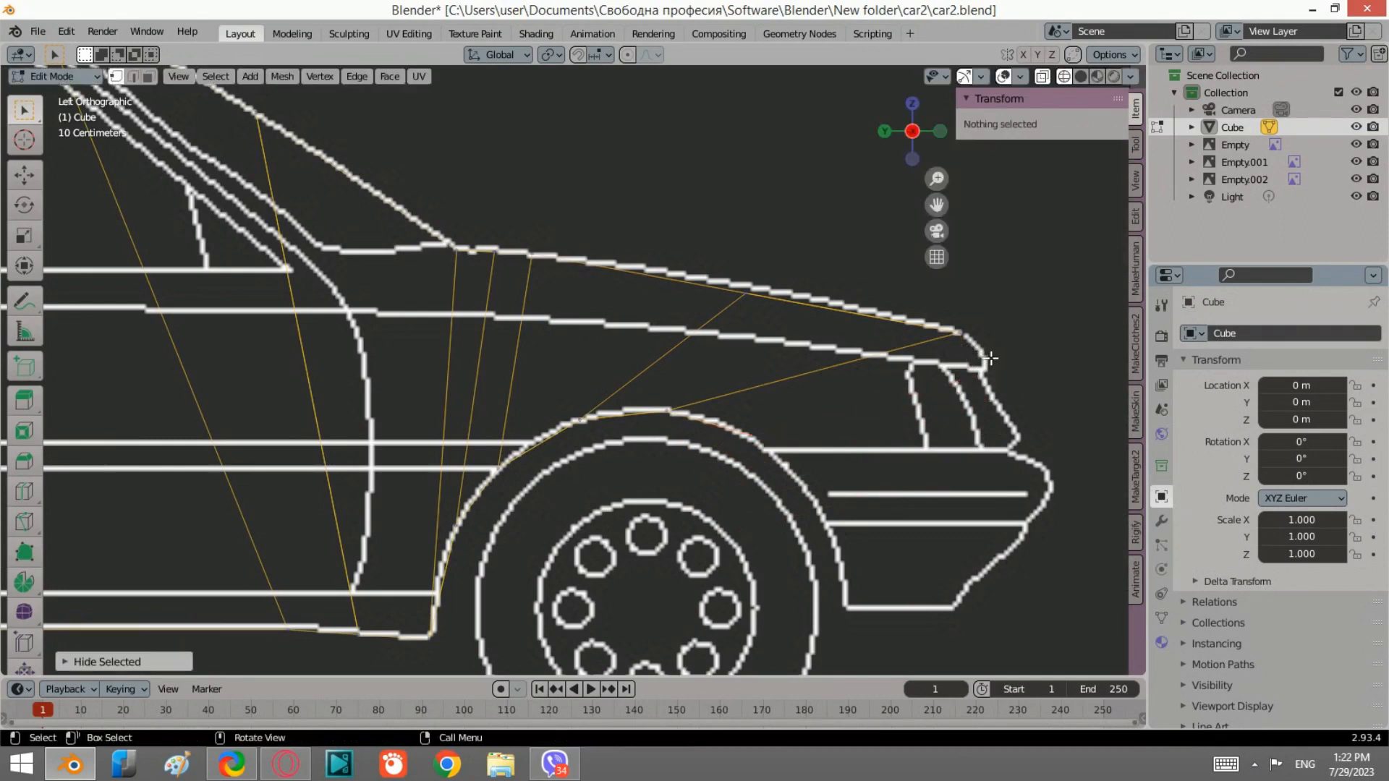
{"action": "key", "text": "ctrl+z"}
{"action": "key", "text": "g"}
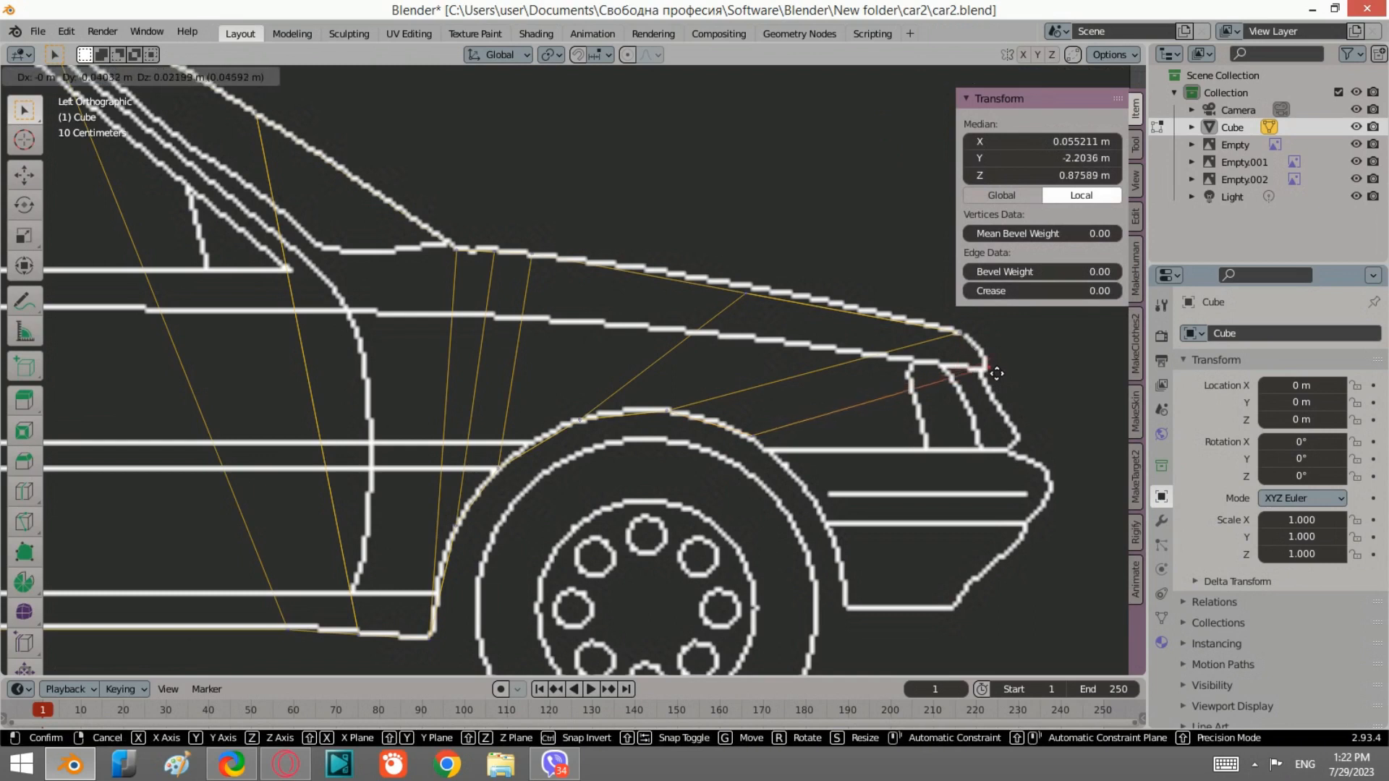
{"action": "left_click", "coordinate": [993, 371]}
Step: Scale the selected edge along X about 1.2 in the front view
{"action": "left_click", "coordinate": [939, 135]}
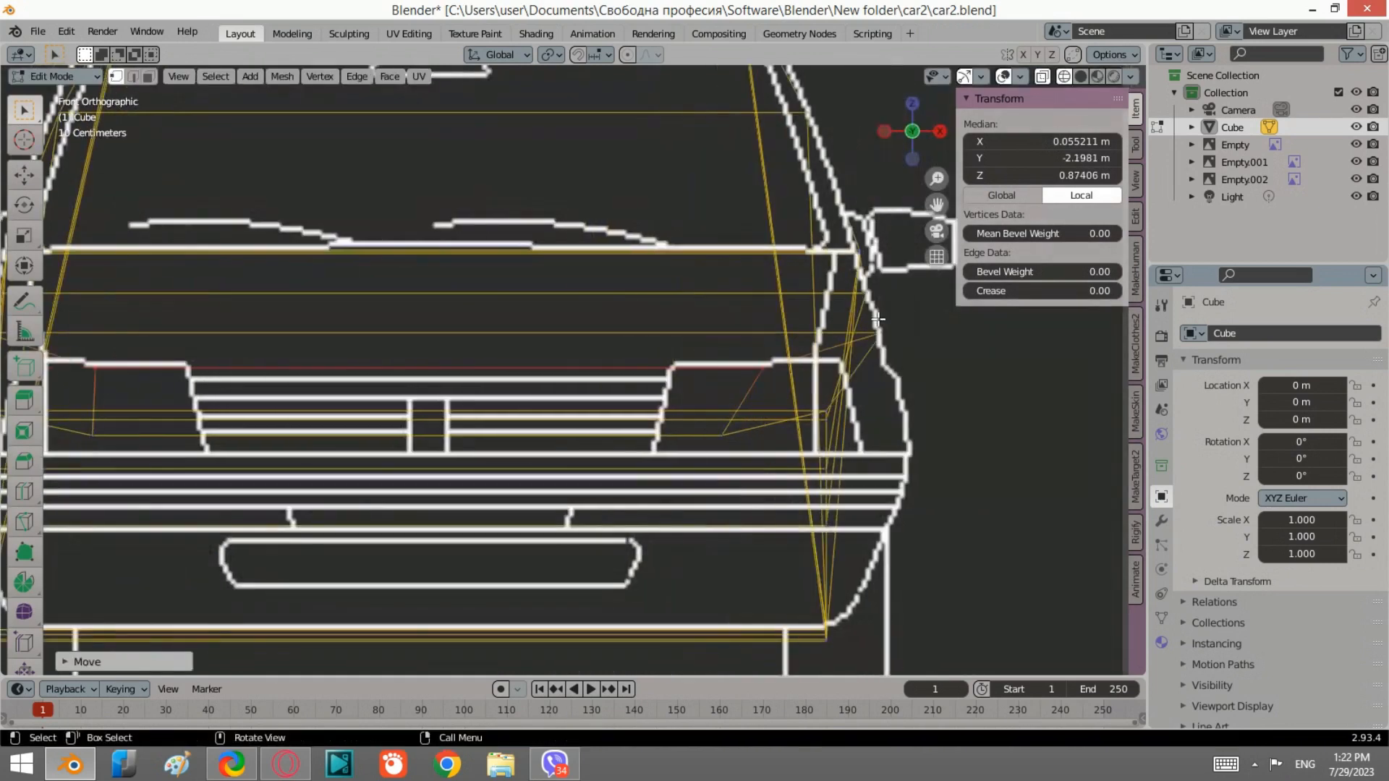
{"action": "scroll", "coordinate": [936, 307], "scroll_direction": "down", "scroll_amount": 2}
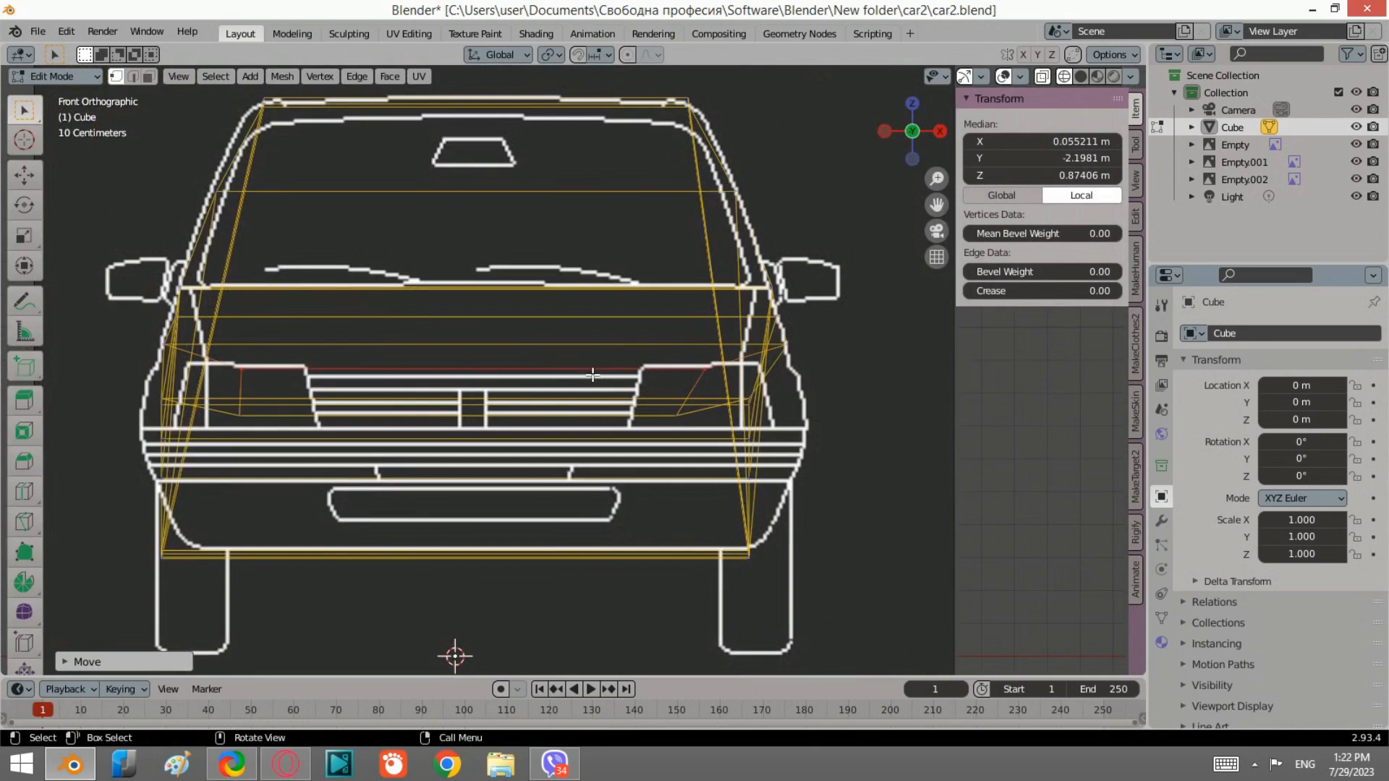
{"action": "key", "text": "s"}
{"action": "key", "text": "x"}
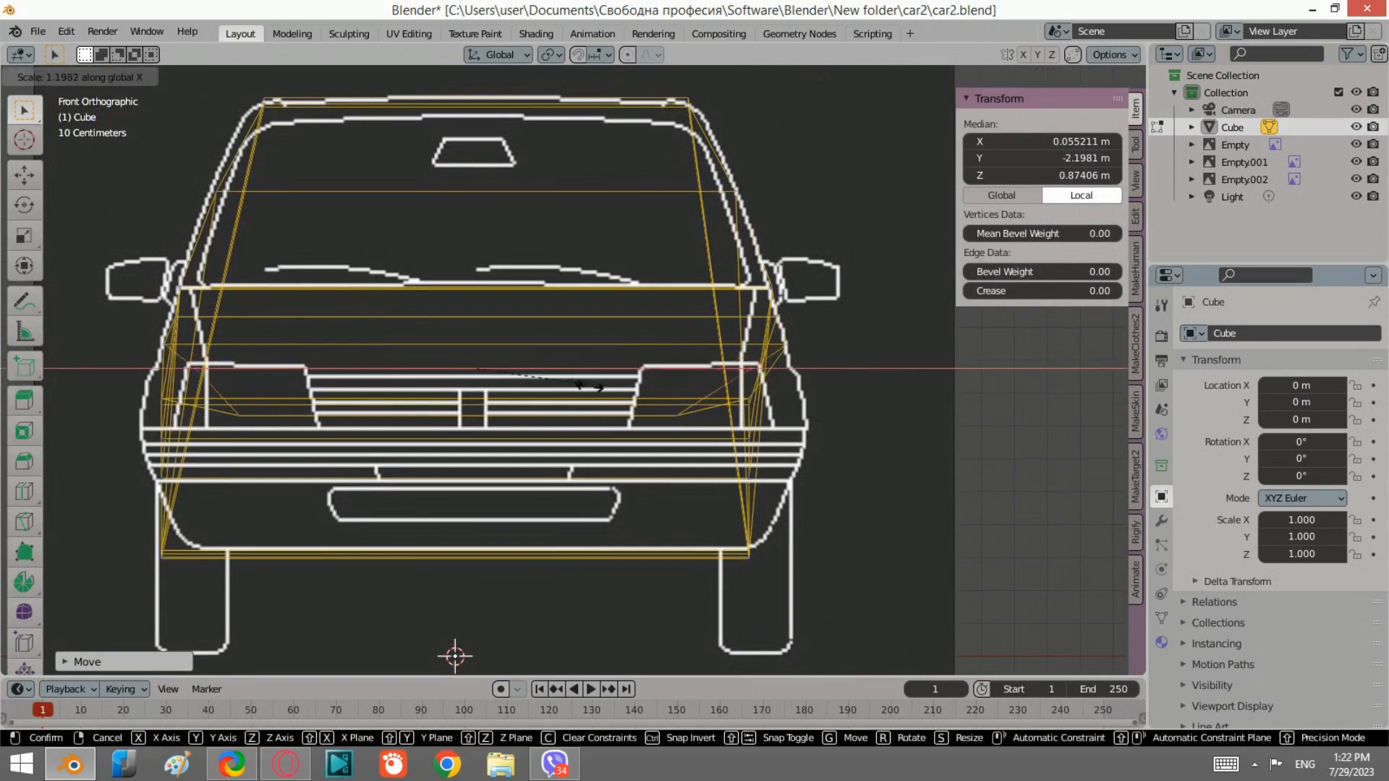
{"action": "left_click", "coordinate": [593, 387]}
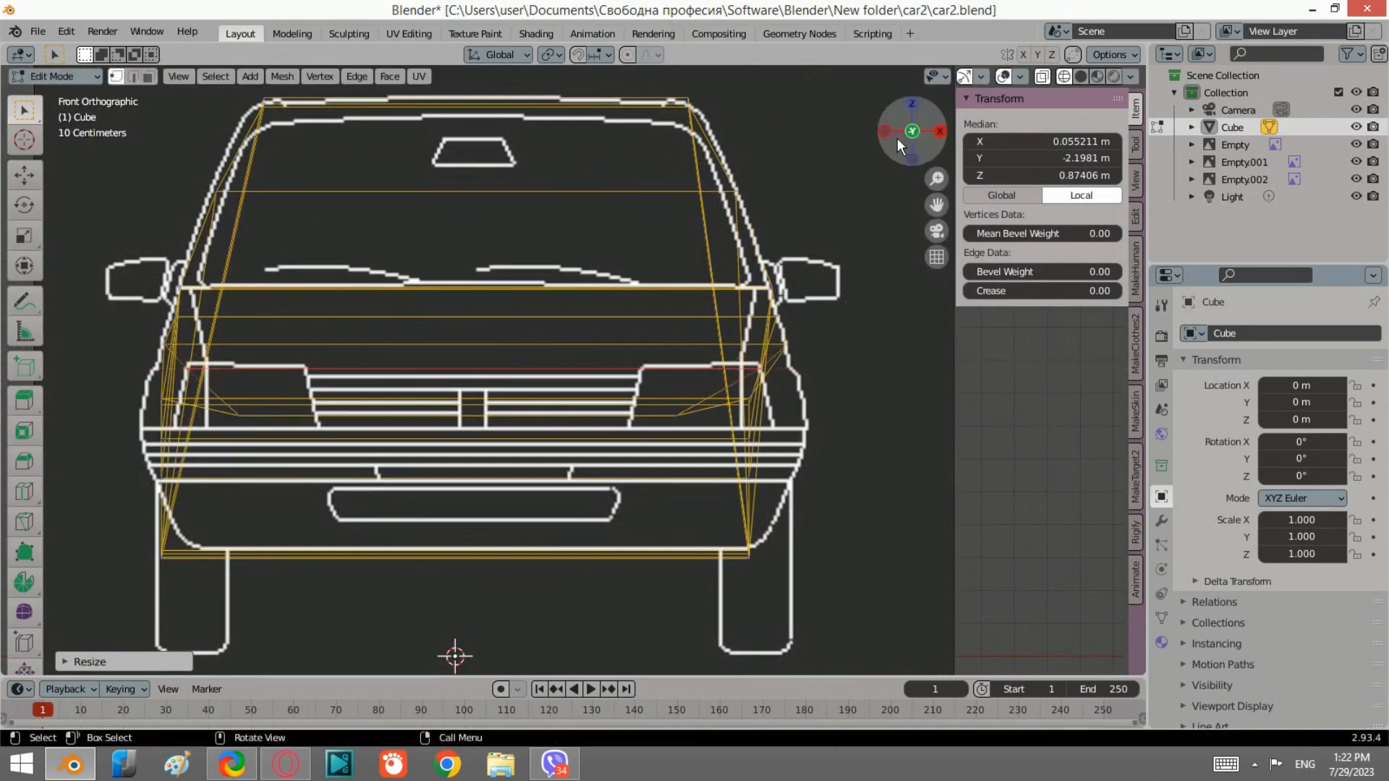
Step: Select the lower fender edge in the side view and scale it along X about 1.46 in the front view
{"action": "left_click", "coordinate": [887, 136]}
{"action": "left_click_drag", "start_coordinate": [880, 409], "coordinate": [825, 319]}
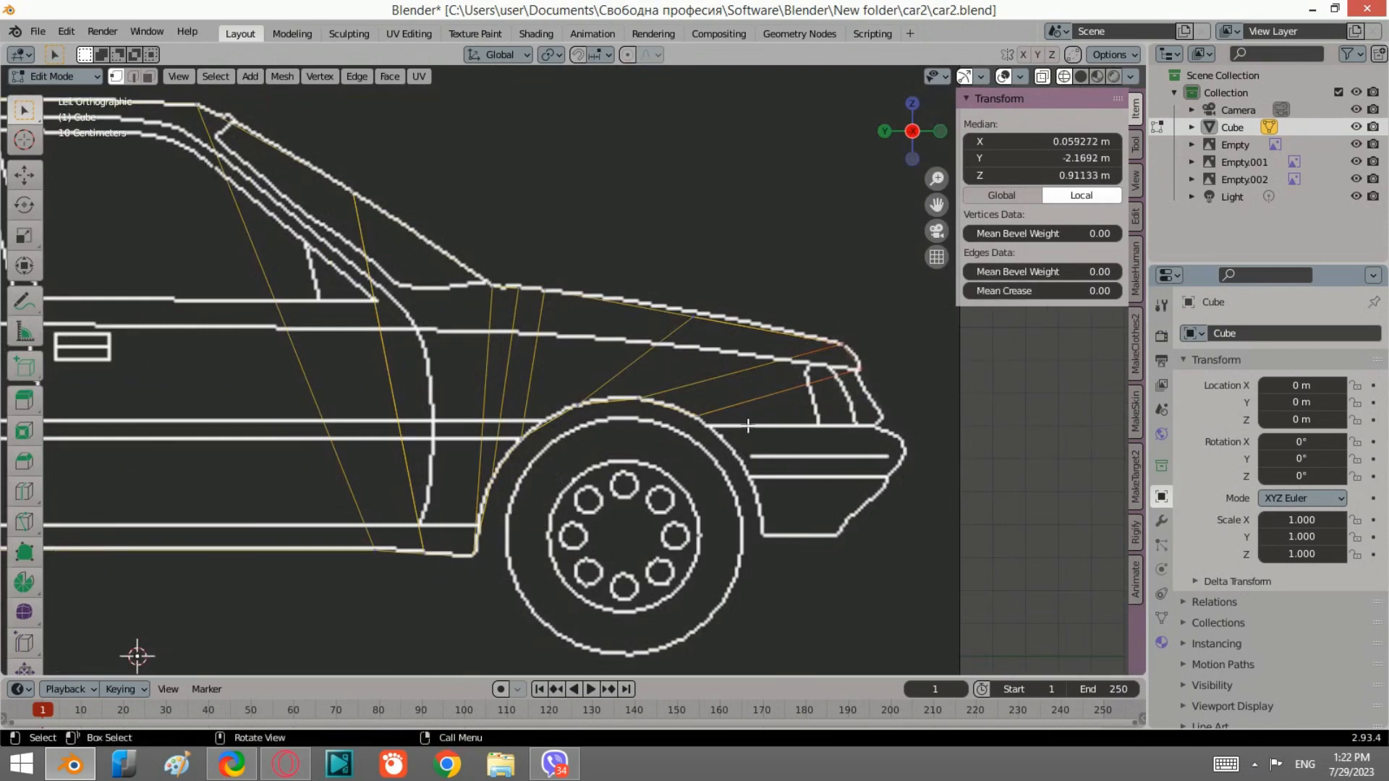
{"action": "left_click", "coordinate": [701, 411]}
{"action": "left_click", "coordinate": [932, 141]}
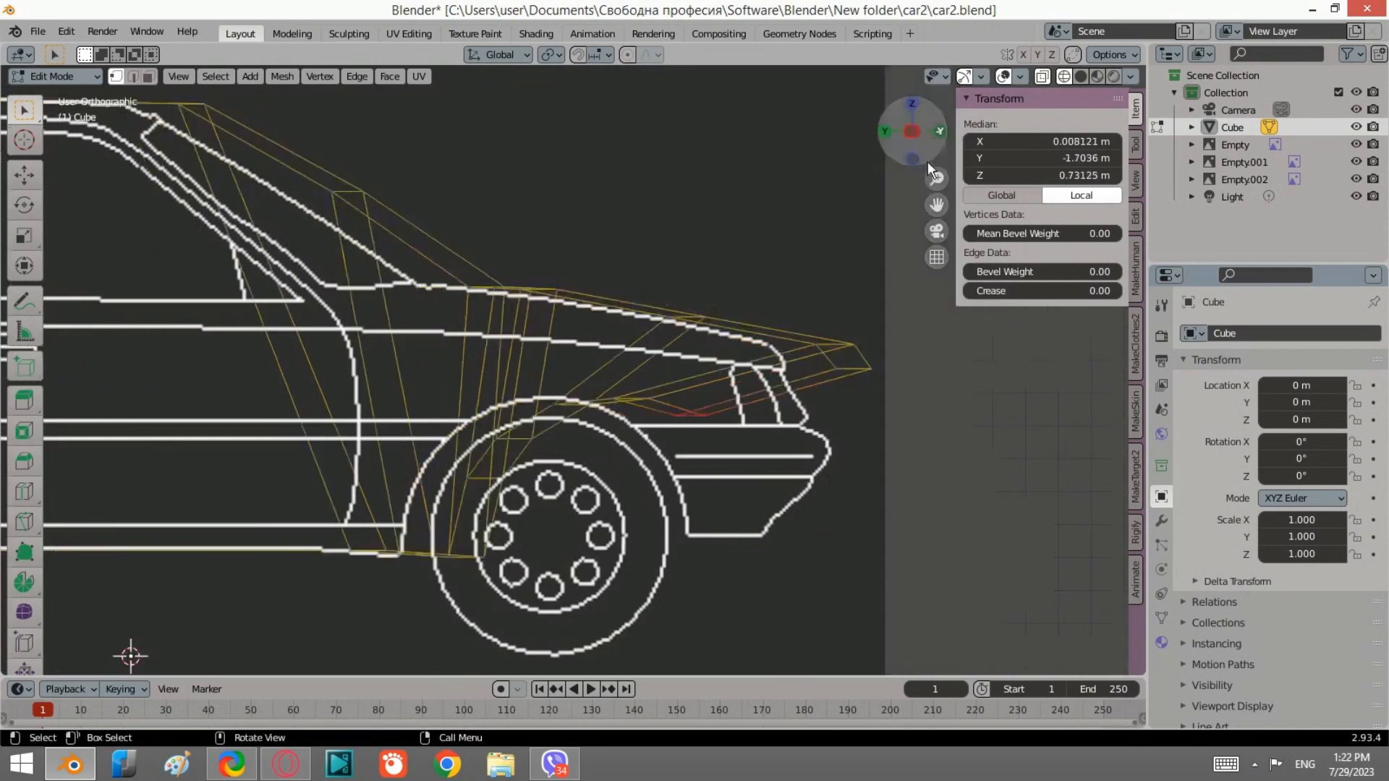
{"action": "key", "text": "s"}
{"action": "key", "text": "x"}
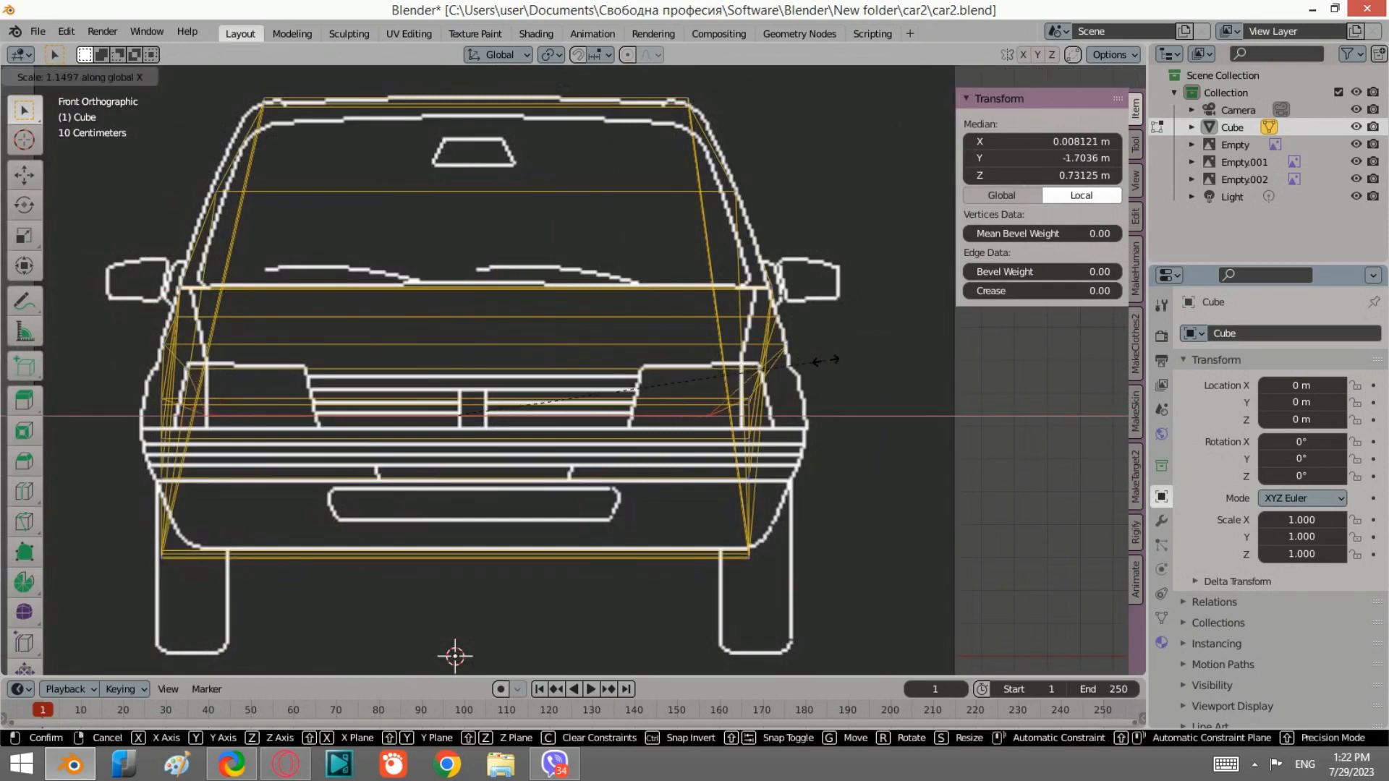
{"action": "left_click", "coordinate": [928, 369]}
Step: Select the front fender edge and scale it along X about 1.1 in the front view
{"action": "left_click", "coordinate": [762, 372]}
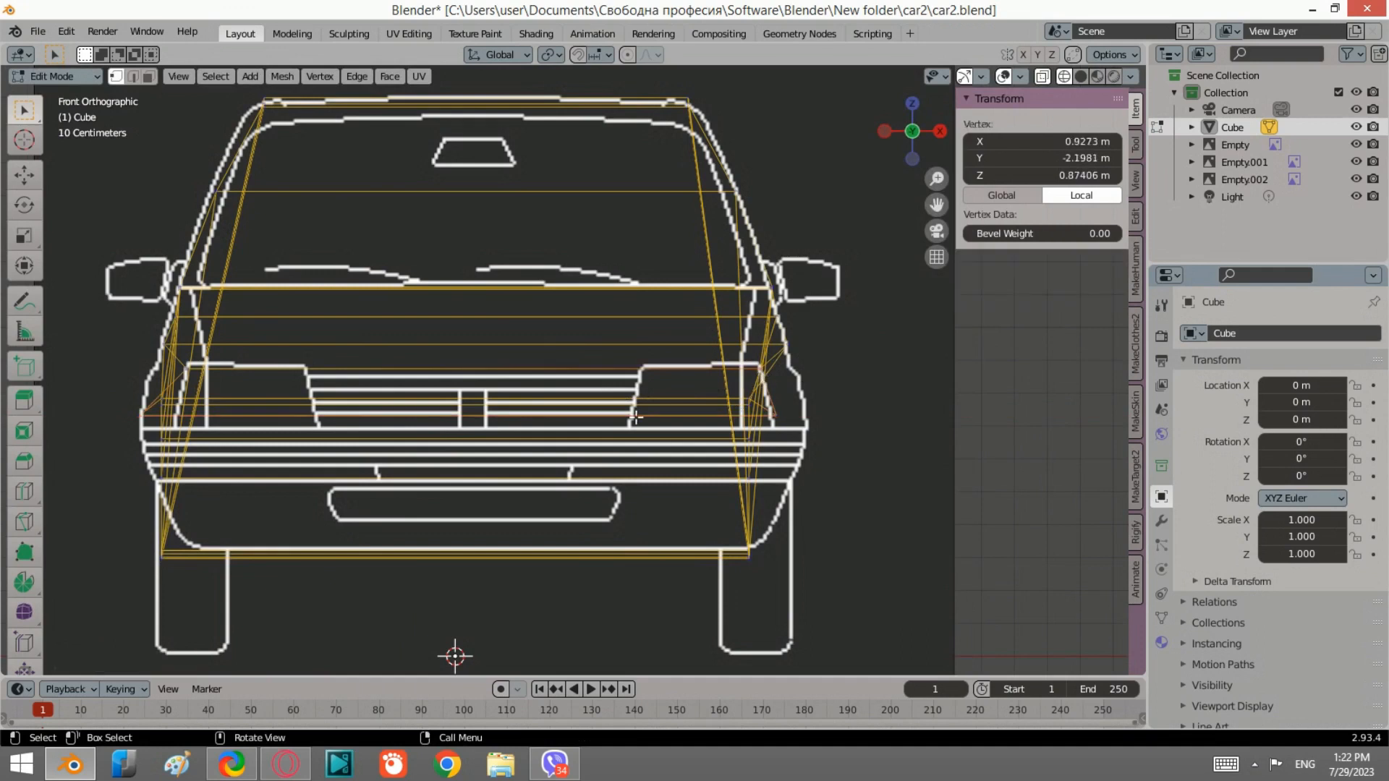
{"action": "left_click", "coordinate": [189, 371], "text": "shift"}
{"action": "key", "text": "s"}
{"action": "key", "text": "x"}
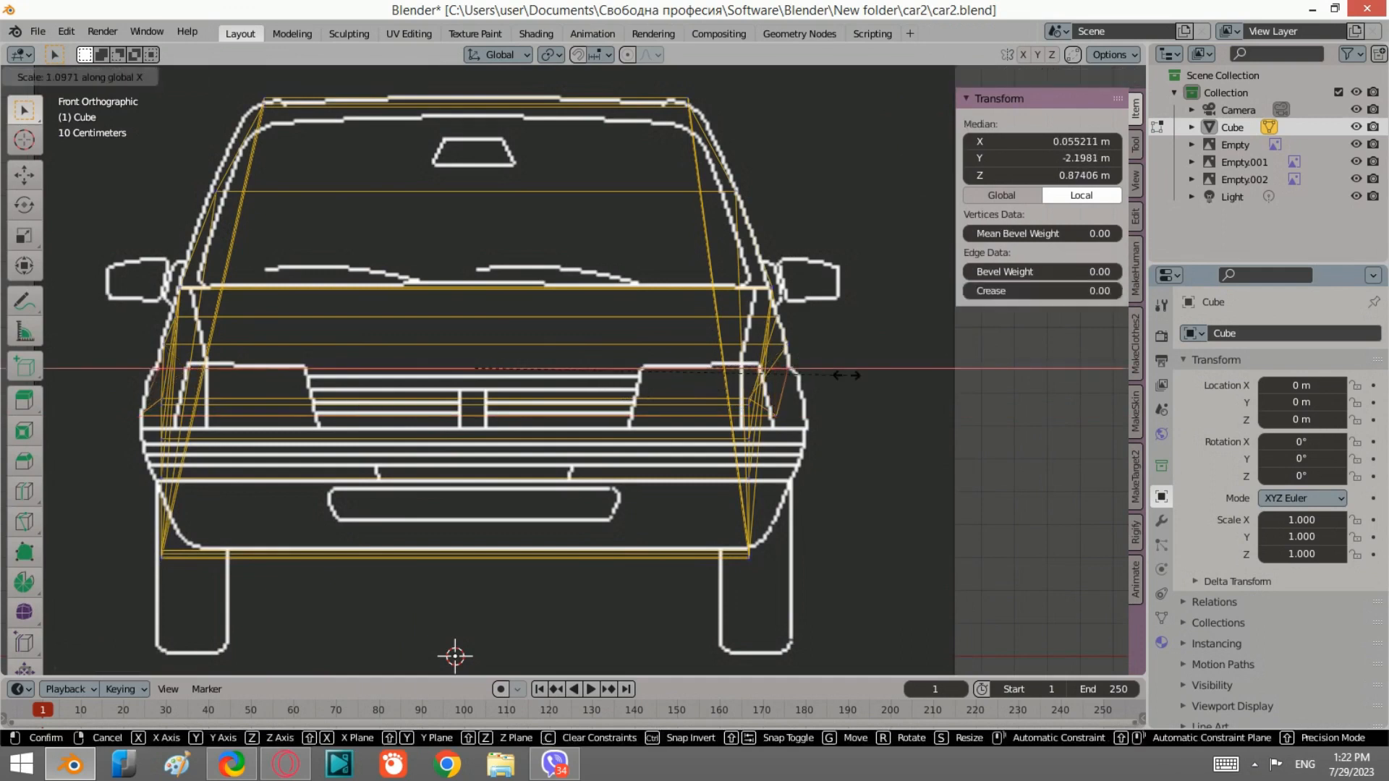
{"action": "left_click", "coordinate": [842, 380]}
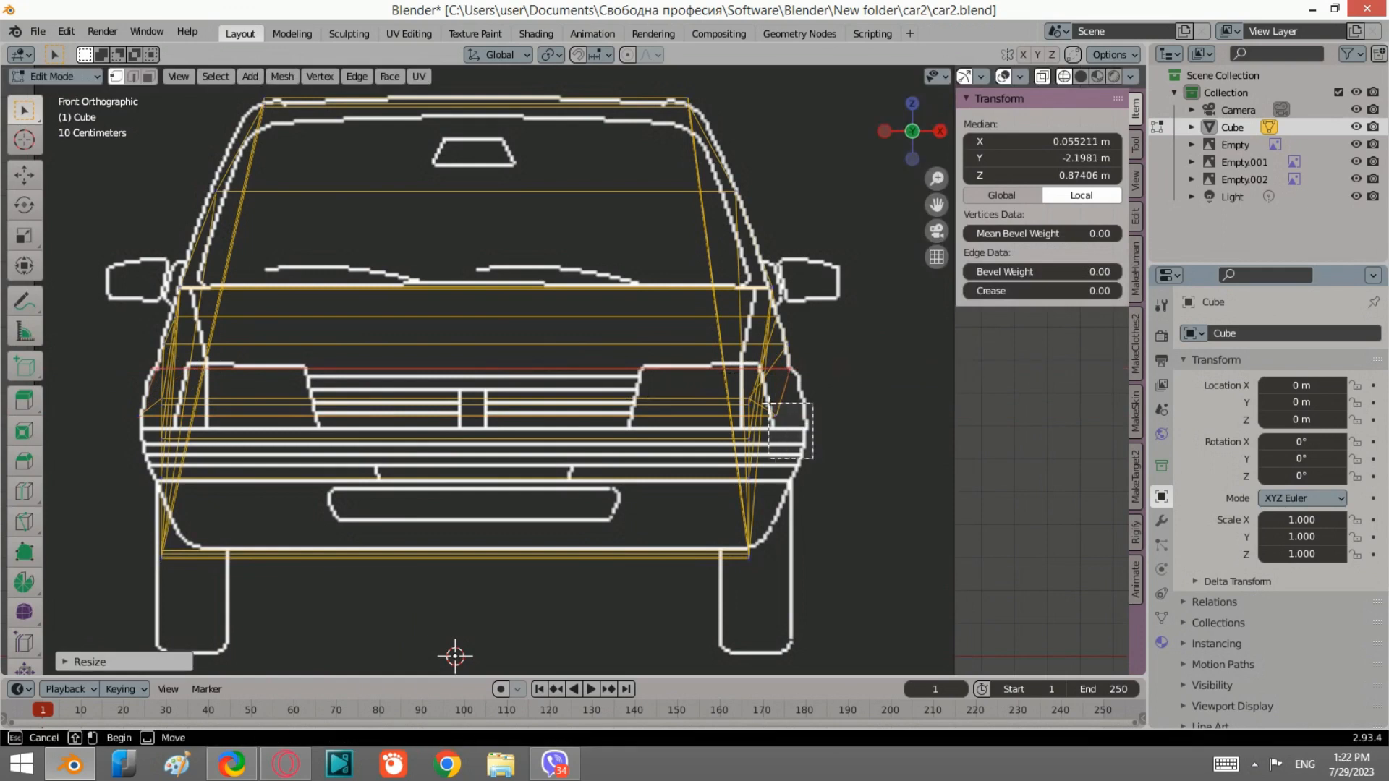
Step: Select the lower corner vertex of the front fender and move it outward in the front view
{"action": "left_click", "coordinate": [799, 427]}
{"action": "key", "text": "g"}
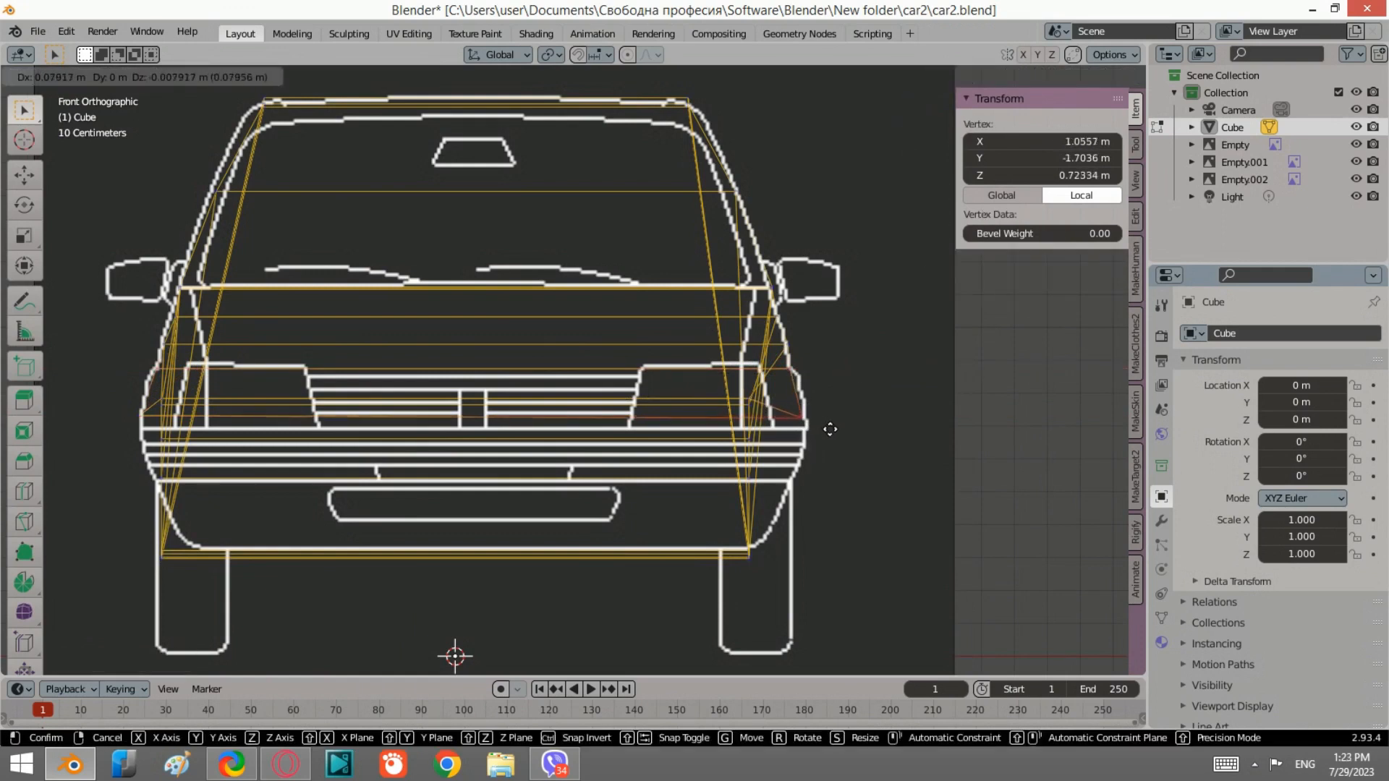
{"action": "left_click", "coordinate": [826, 426]}
Step: In the side view, select the fender vertex above the wheel and move it down onto the wheel arch
{"action": "scroll", "coordinate": [803, 412], "scroll_direction": "down", "scroll_amount": 4}
{"action": "scroll", "coordinate": [567, 392], "scroll_direction": "up", "scroll_amount": 2}
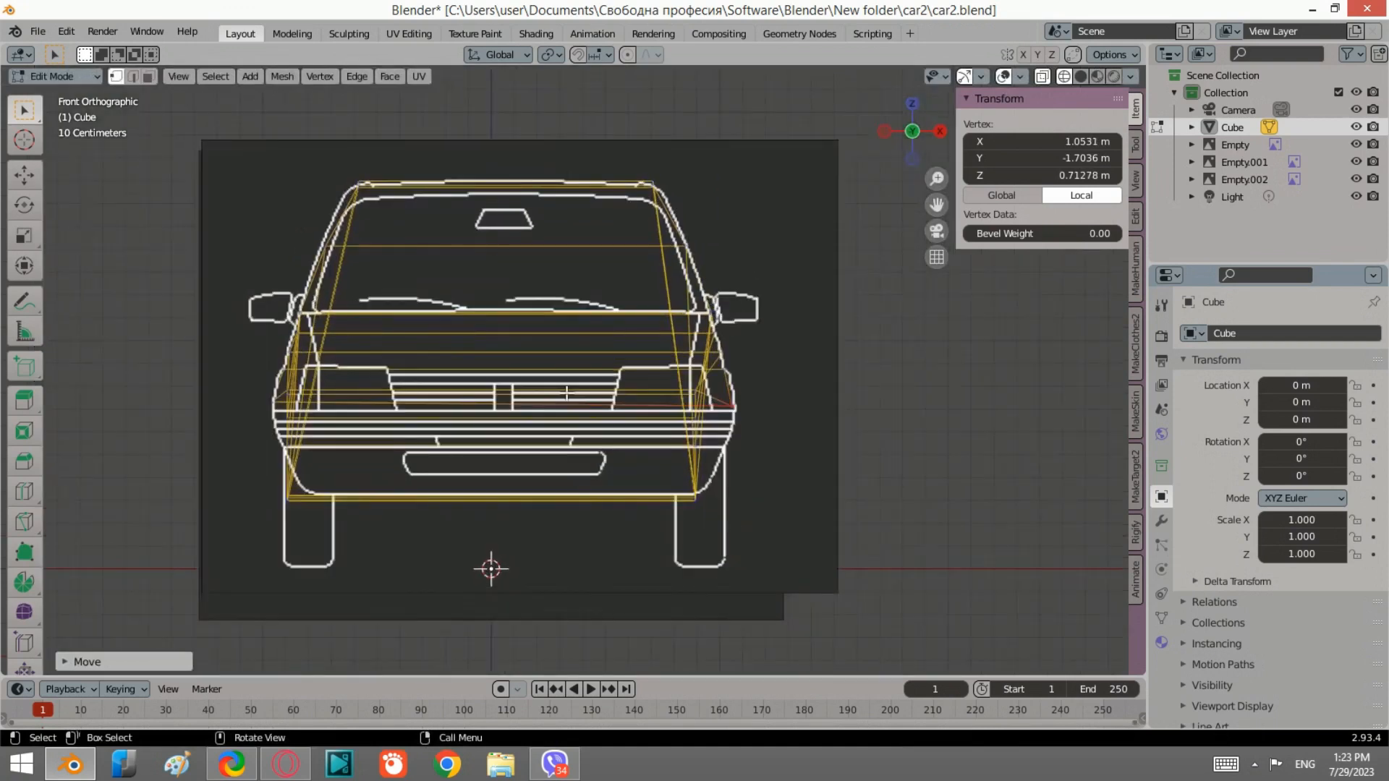
{"action": "scroll", "coordinate": [481, 452], "scroll_direction": "up", "scroll_amount": 1}
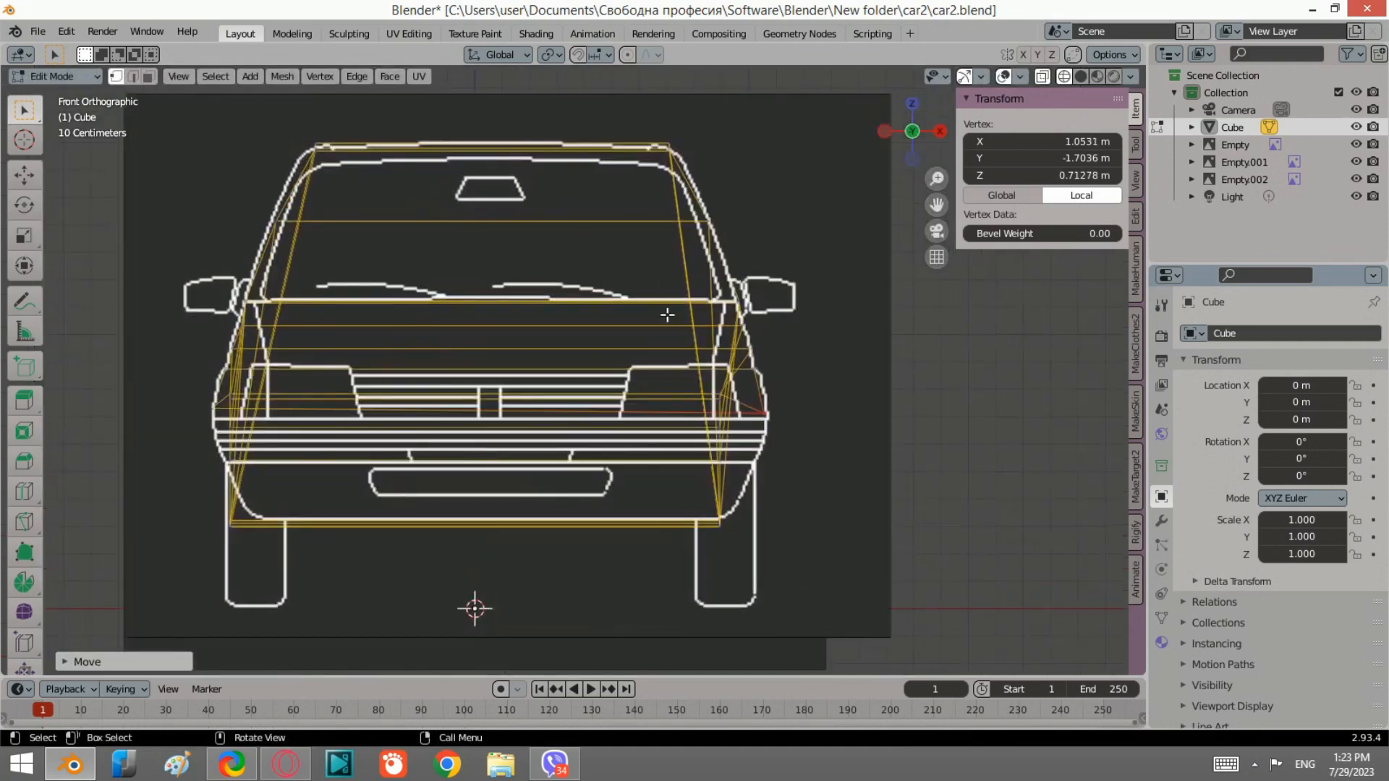
{"action": "left_click", "coordinate": [876, 138]}
{"action": "left_click", "coordinate": [883, 131]}
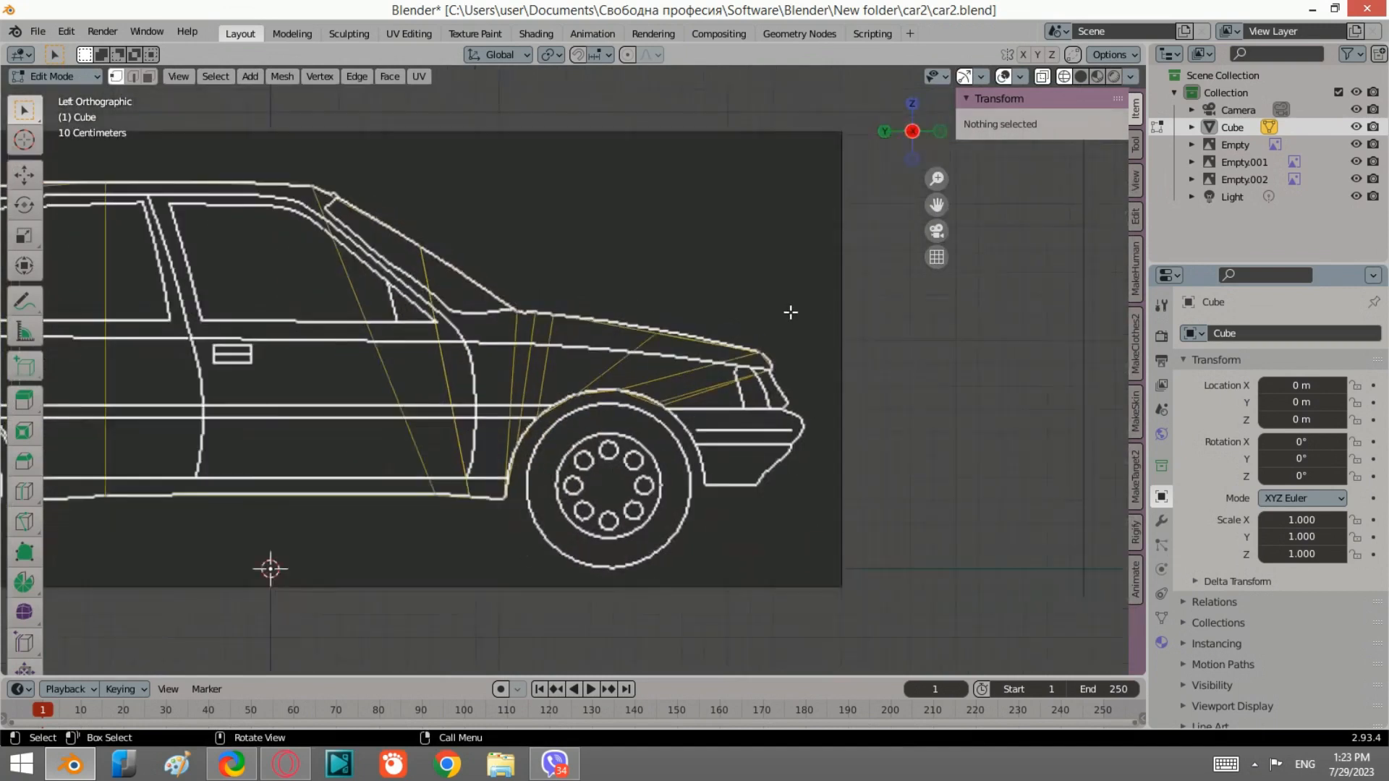
{"action": "scroll", "coordinate": [773, 380], "scroll_direction": "up", "scroll_amount": 2}
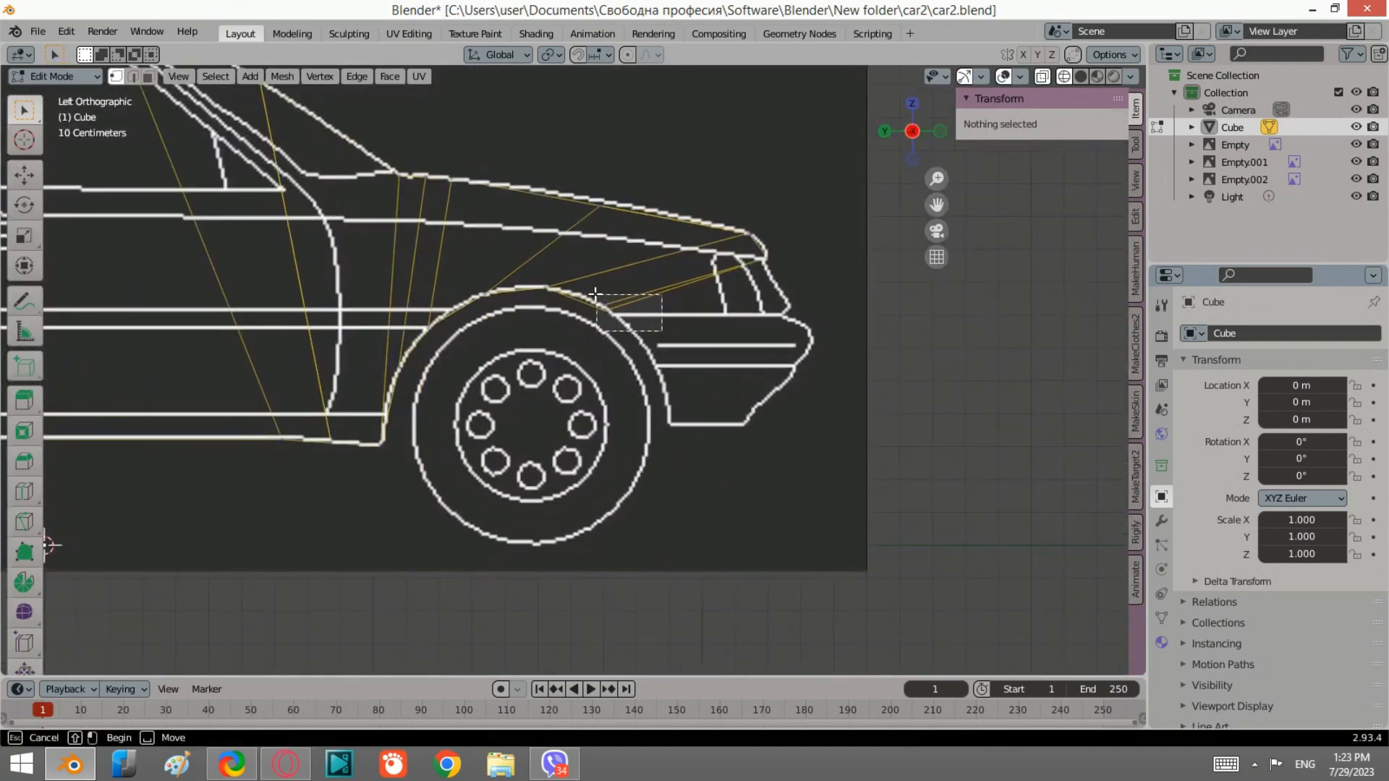
{"action": "left_click", "coordinate": [606, 305]}
{"action": "scroll", "coordinate": [603, 308], "scroll_direction": "up", "scroll_amount": 3}
{"action": "scroll", "coordinate": [629, 288], "scroll_direction": "up", "scroll_amount": 2}
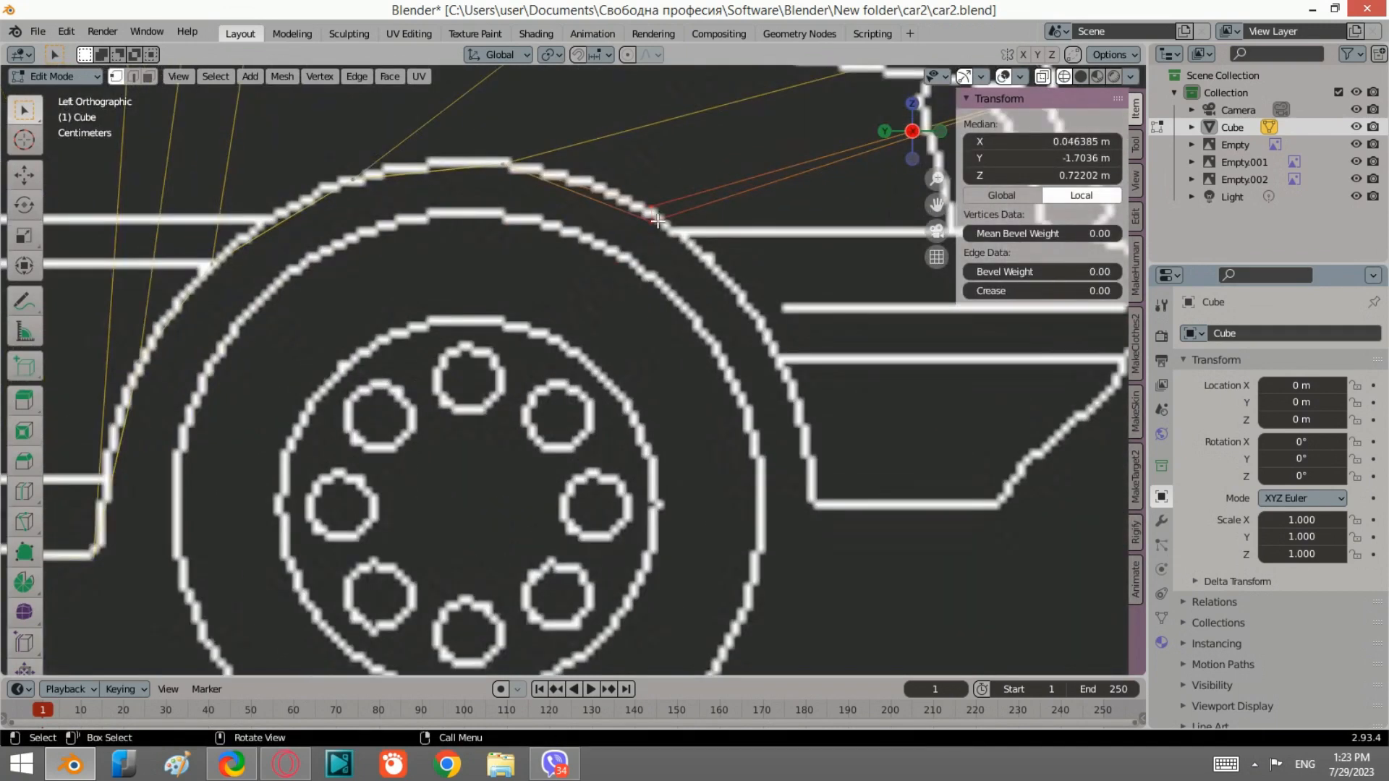
{"action": "left_click", "coordinate": [656, 210]}
{"action": "key", "text": "g"}
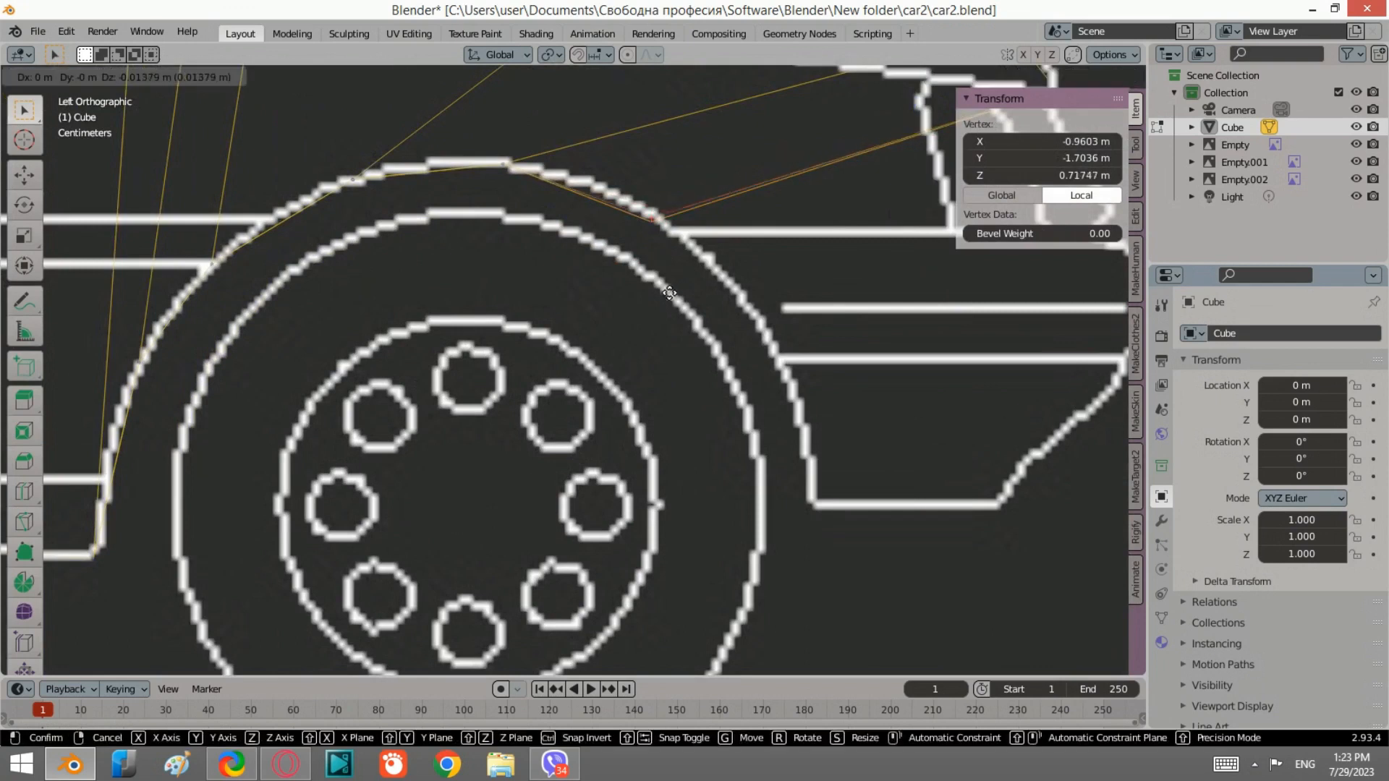
{"action": "left_click", "coordinate": [669, 282]}
Step: Select the lower front fender edges, extrude them down toward the bumper and scale them along Y
{"action": "scroll", "coordinate": [668, 282], "scroll_direction": "down", "scroll_amount": 3}
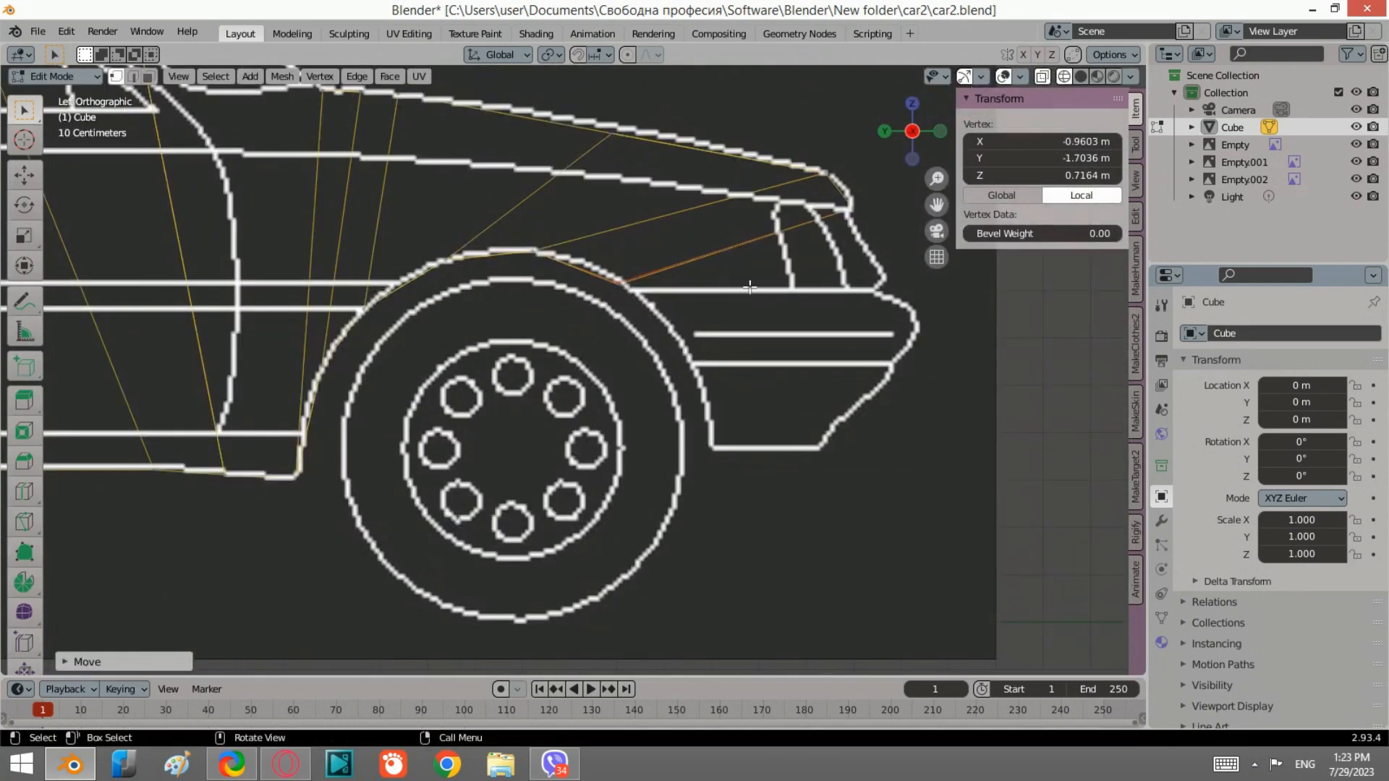
{"action": "left_click", "coordinate": [620, 282], "text": "shift"}
{"action": "middle_click_drag", "start_coordinate": [875, 257], "coordinate": [828, 272], "text": "shift"}
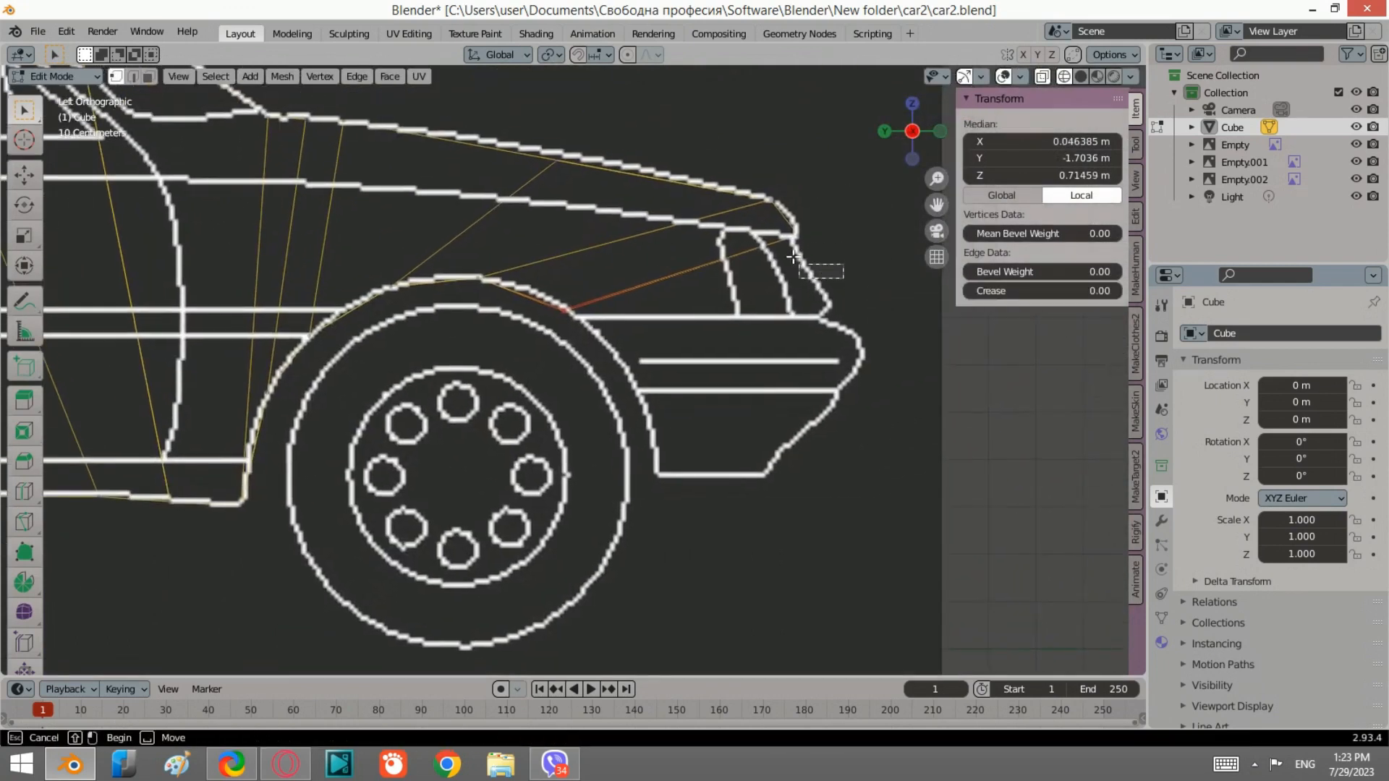
{"action": "key", "text": "e"}
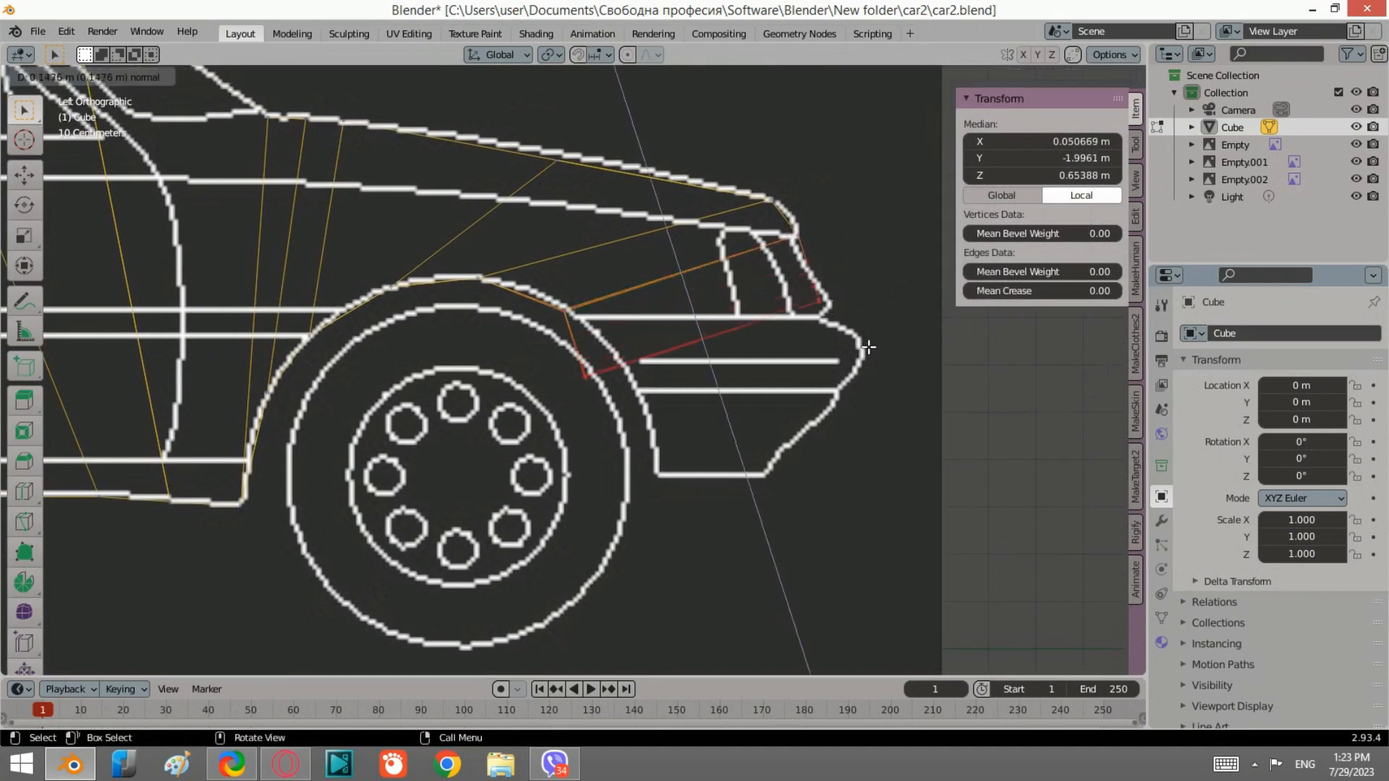
{"action": "left_click", "coordinate": [929, 300]}
{"action": "key", "text": "s"}
{"action": "key", "text": "y"}
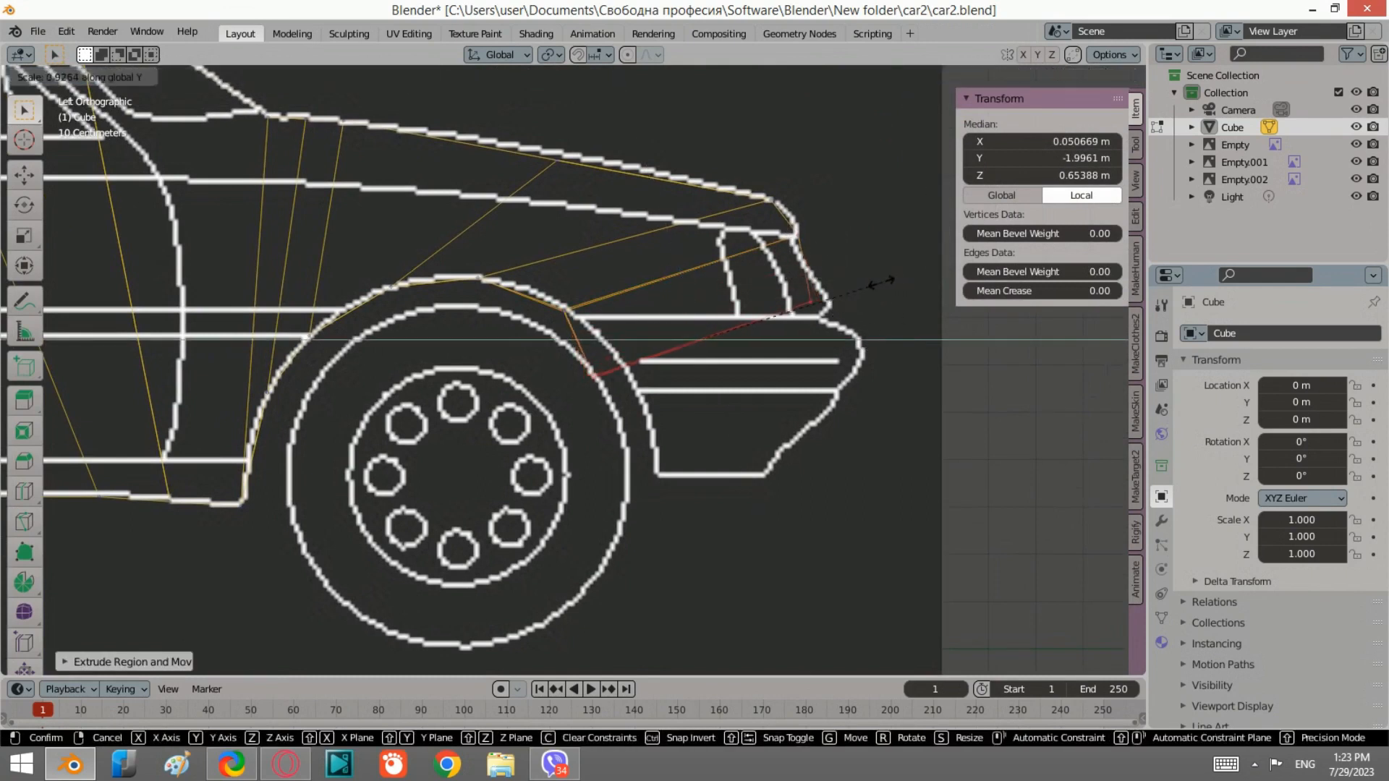
{"action": "left_click", "coordinate": [840, 297]}
Step: Select the front edge and move it to the bumper corner below the headlight
{"action": "left_click_drag", "start_coordinate": [759, 266], "coordinate": [816, 311]}
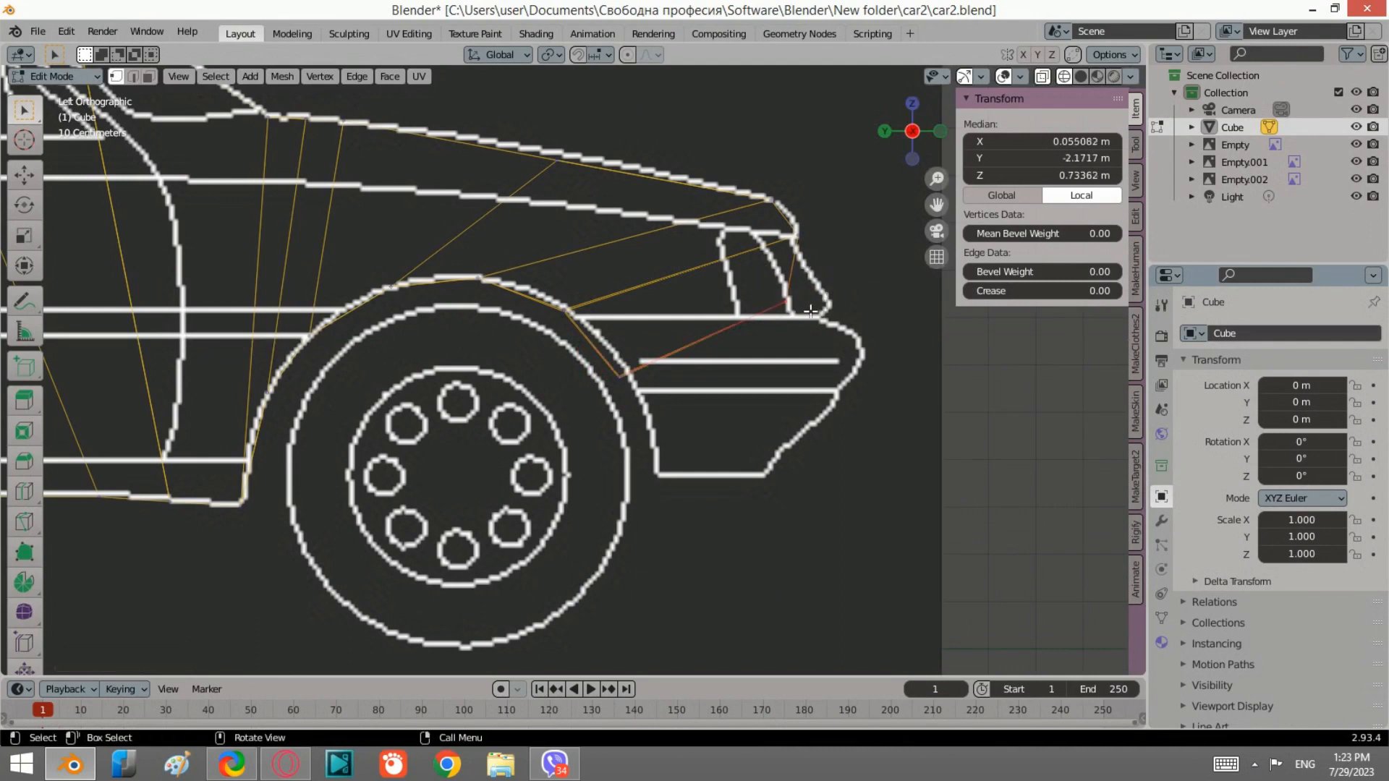
{"action": "key", "text": "g"}
{"action": "left_click", "coordinate": [865, 312]}
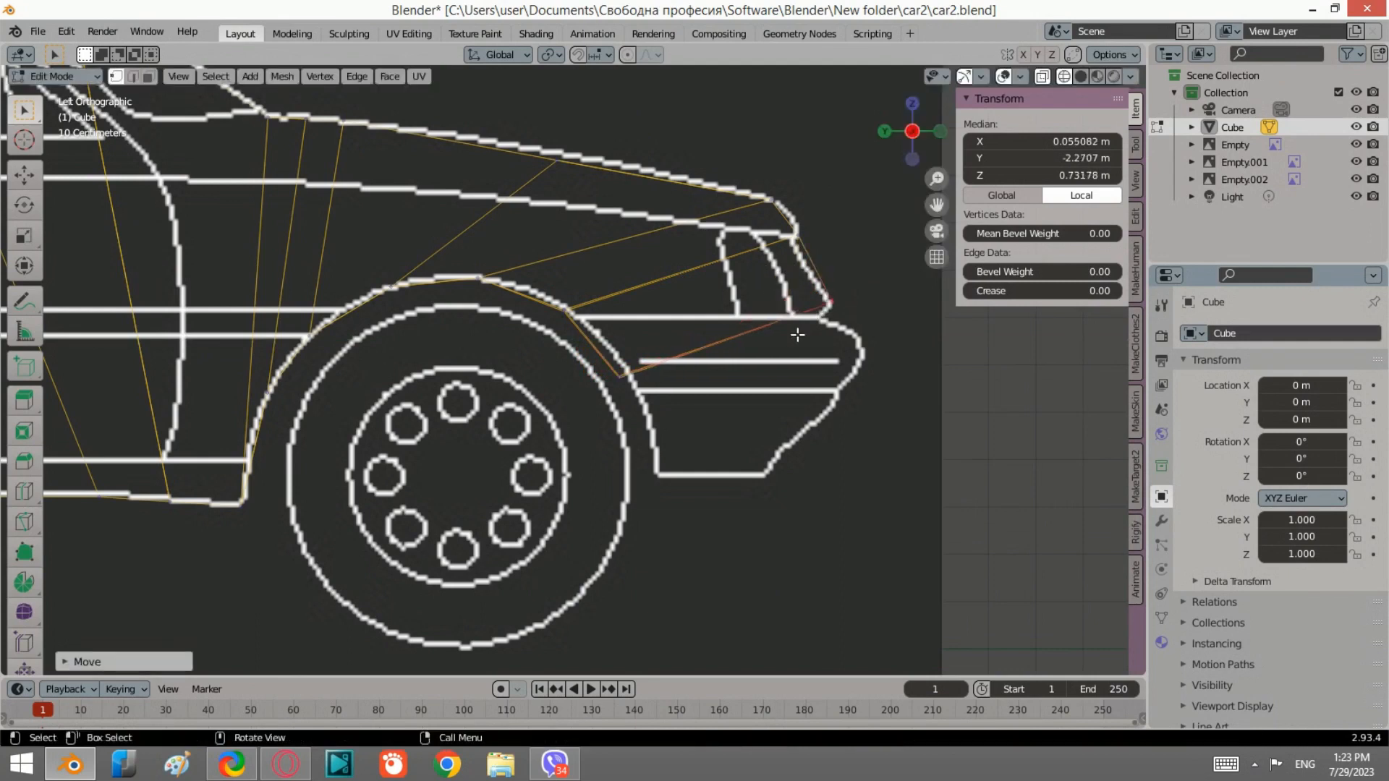
Step: Select the lower fender vertex beside the wheel arch and move it to fit the outline
{"action": "left_click", "coordinate": [620, 376]}
{"action": "key", "text": "g"}
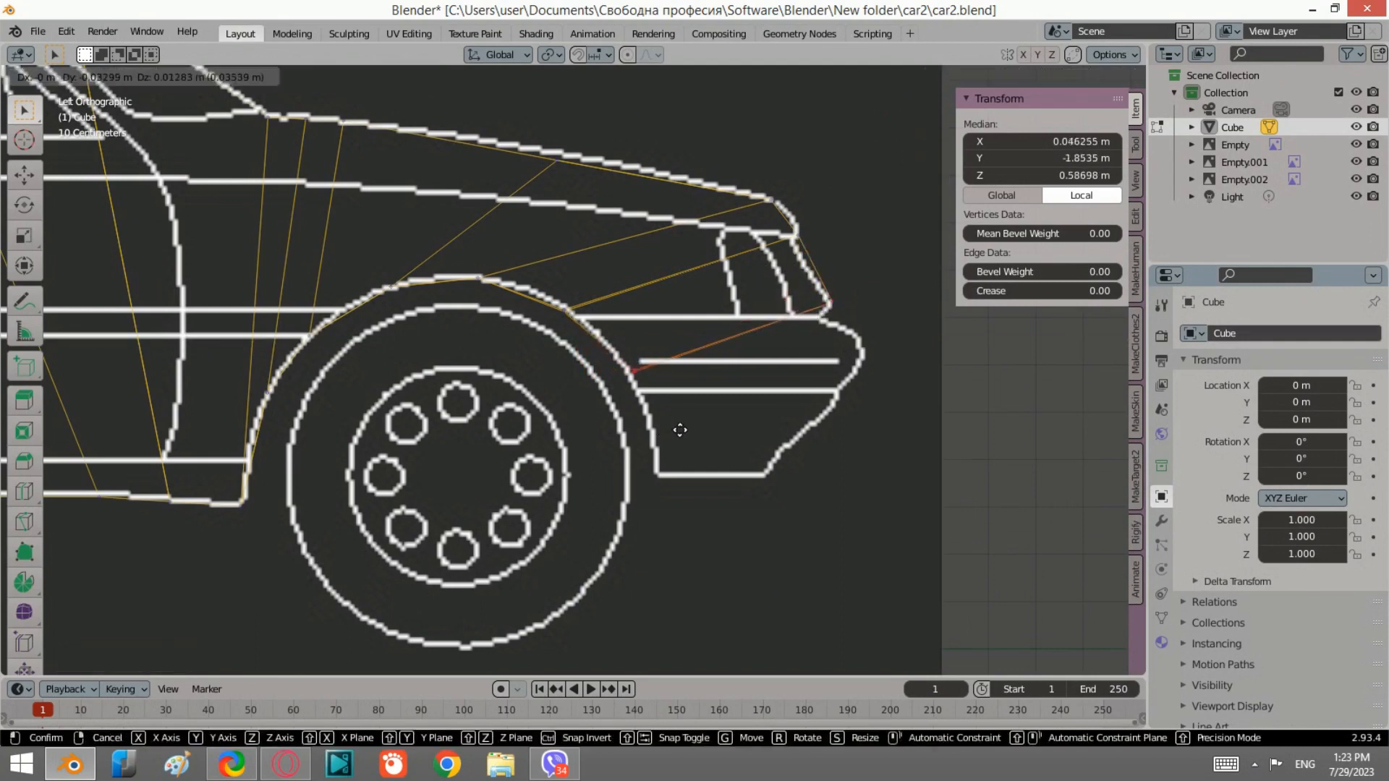
{"action": "left_click", "coordinate": [669, 428]}
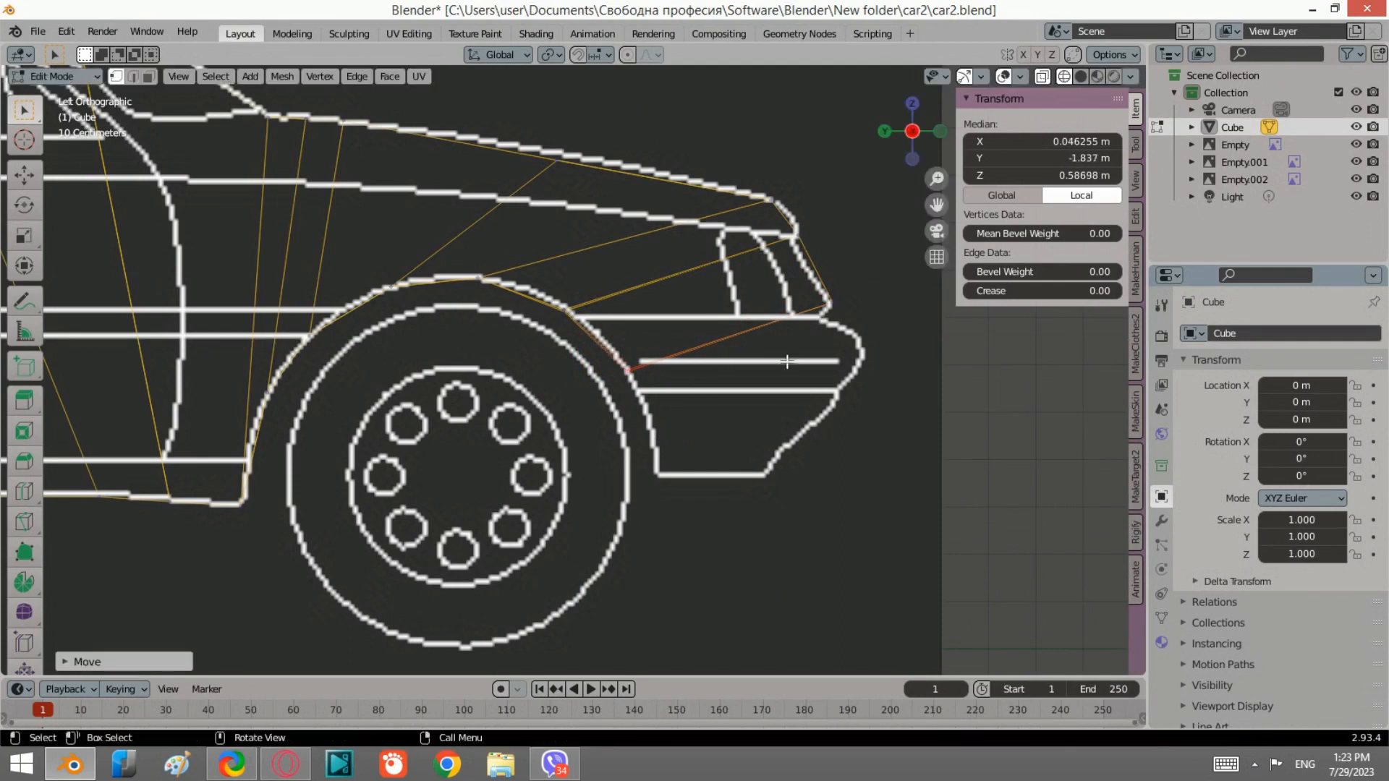
Step: Select the front corner vertex near the headlight and scale it along X in the front view
{"action": "left_click", "coordinate": [831, 303]}
{"action": "left_click", "coordinate": [940, 132]}
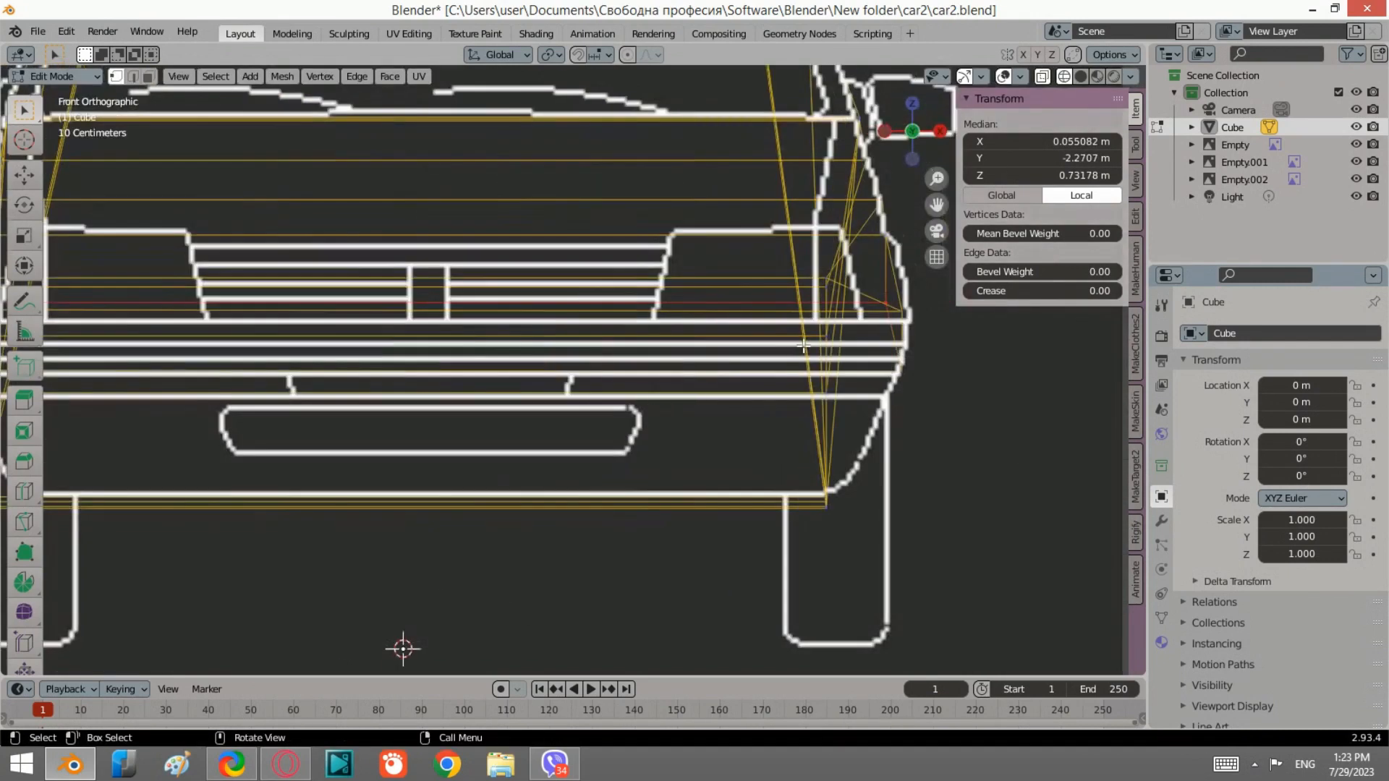
{"action": "scroll", "coordinate": [813, 348], "scroll_direction": "down", "scroll_amount": 1}
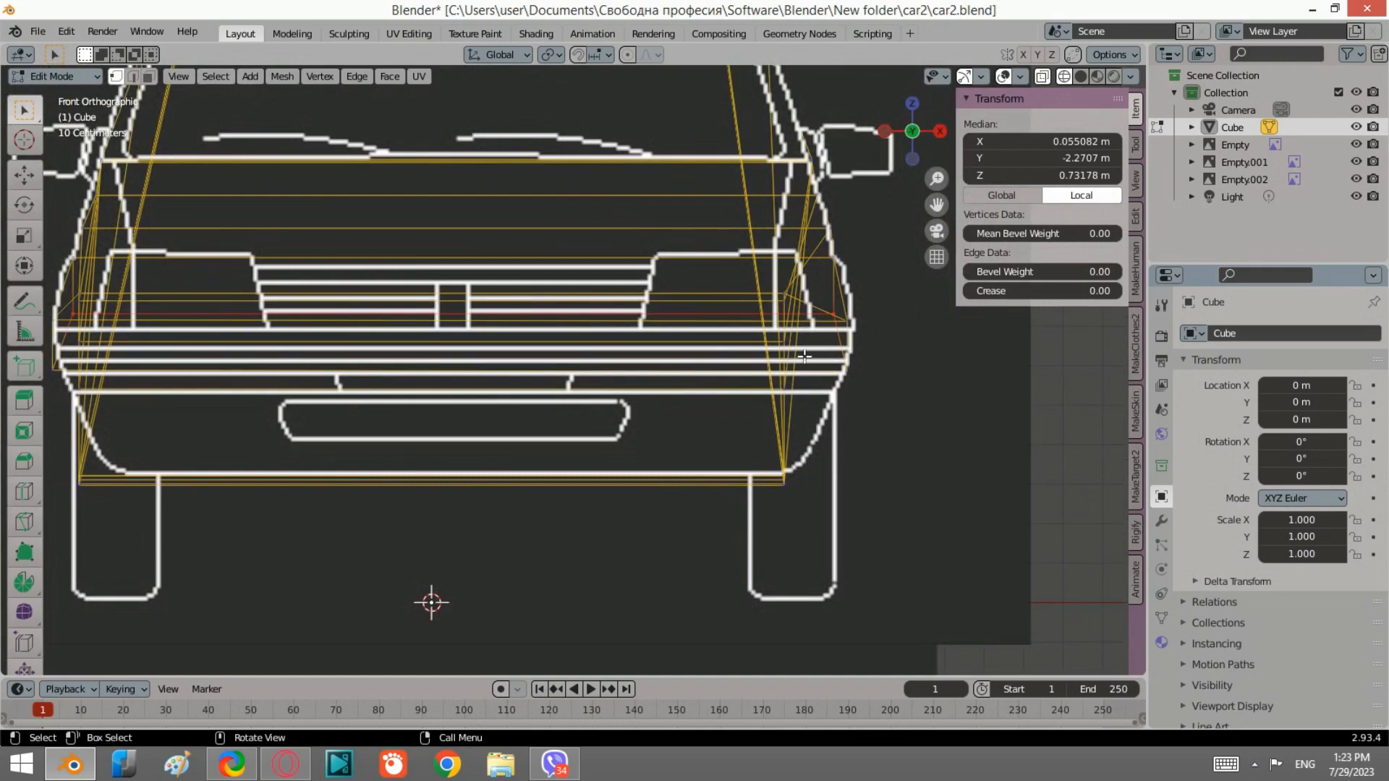
{"action": "key", "text": "s"}
{"action": "key", "text": "x"}
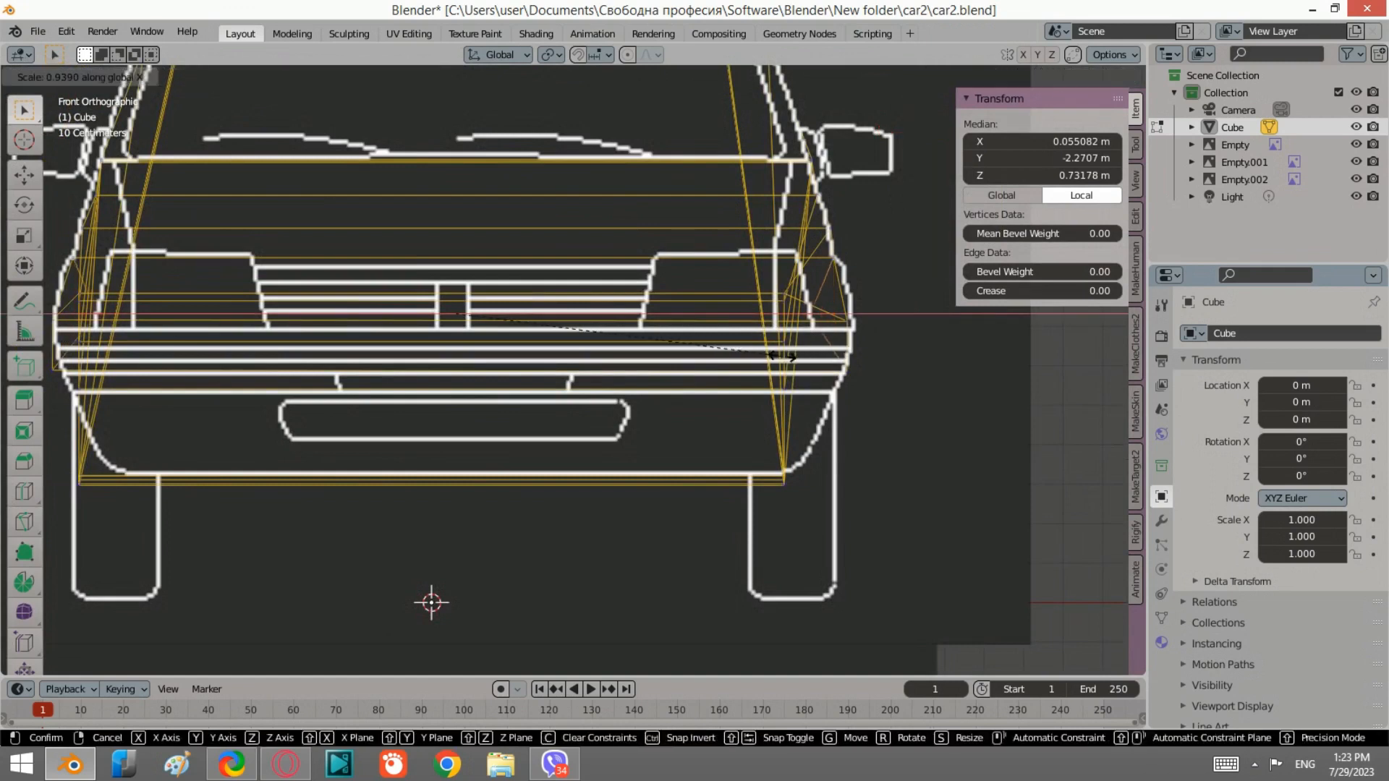
{"action": "left_click", "coordinate": [783, 357]}
{"action": "left_click", "coordinate": [885, 132]}
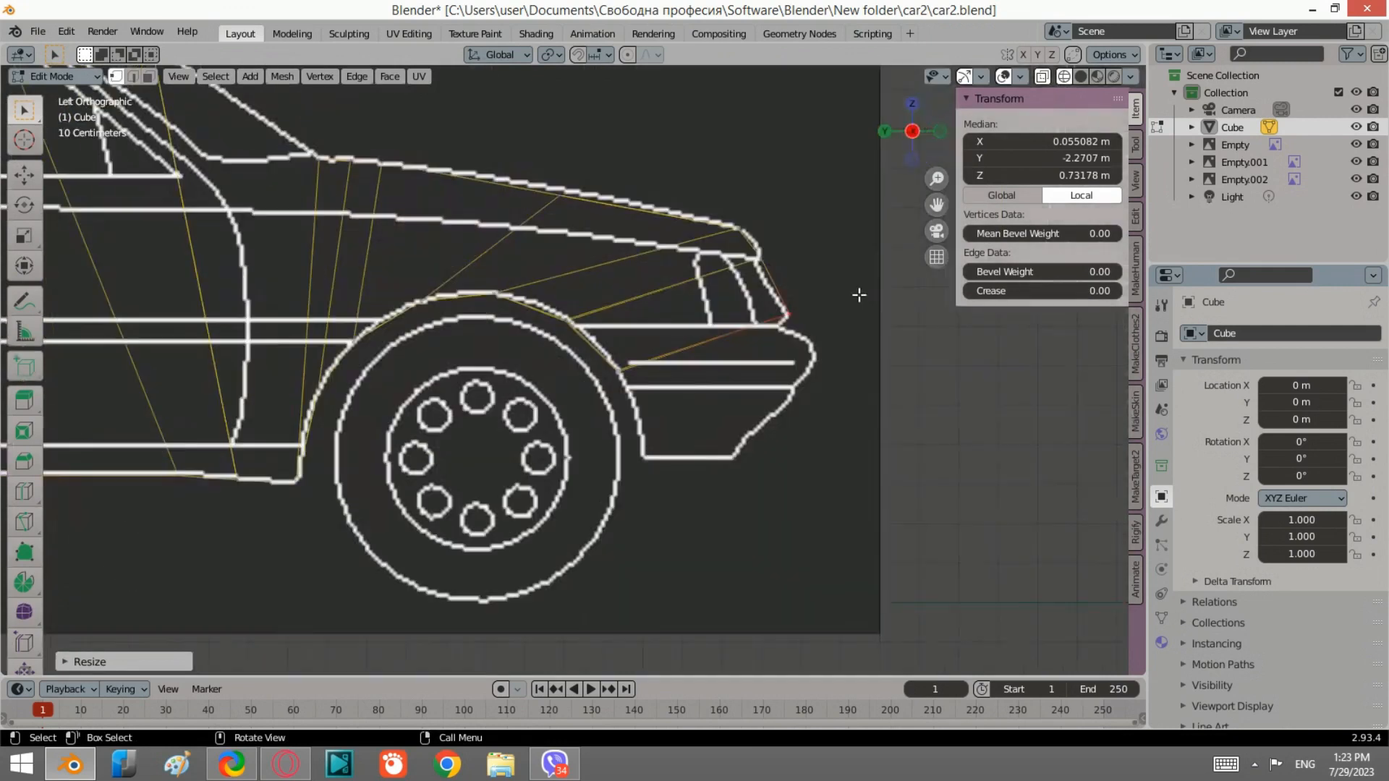
Step: Select the rear lower fender vertex and scale it along X in the front view
{"action": "left_click", "coordinate": [620, 369]}
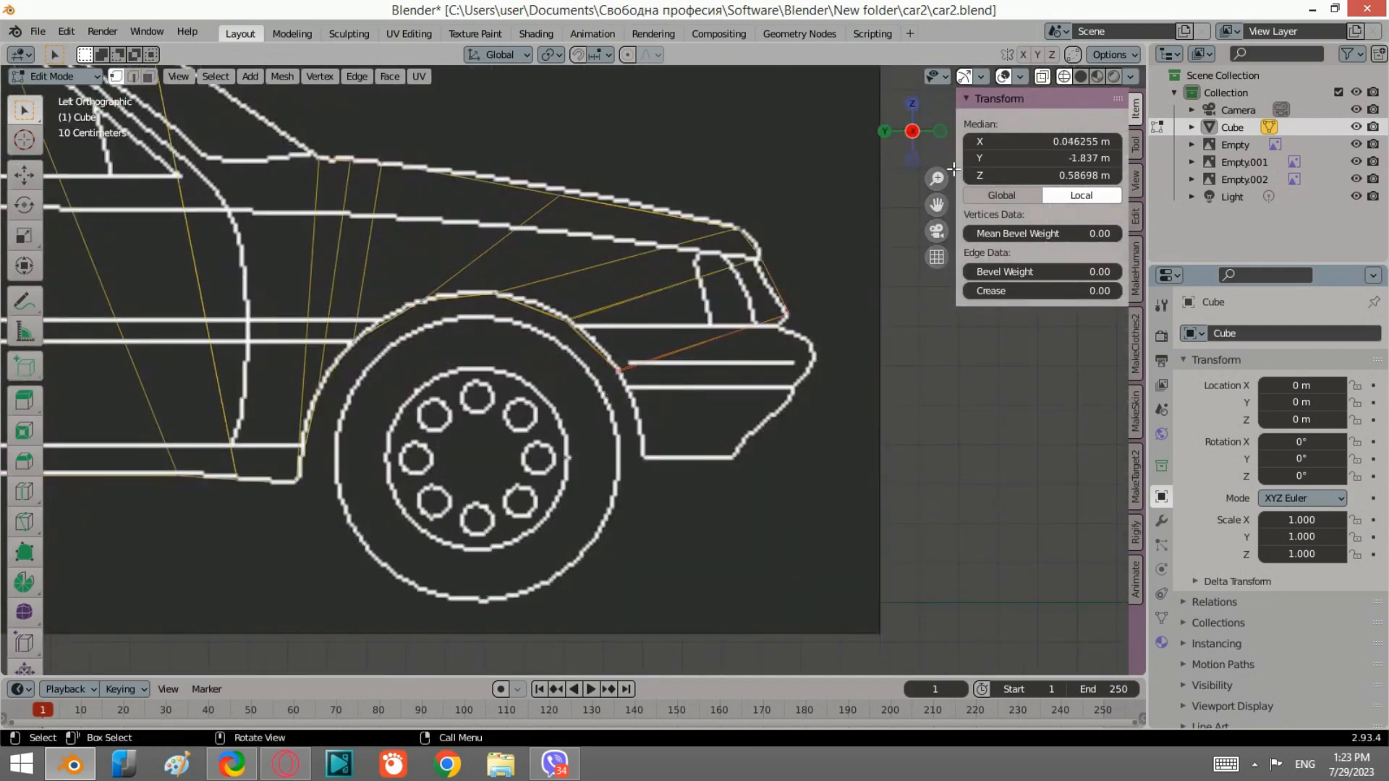
{"action": "left_click", "coordinate": [939, 132]}
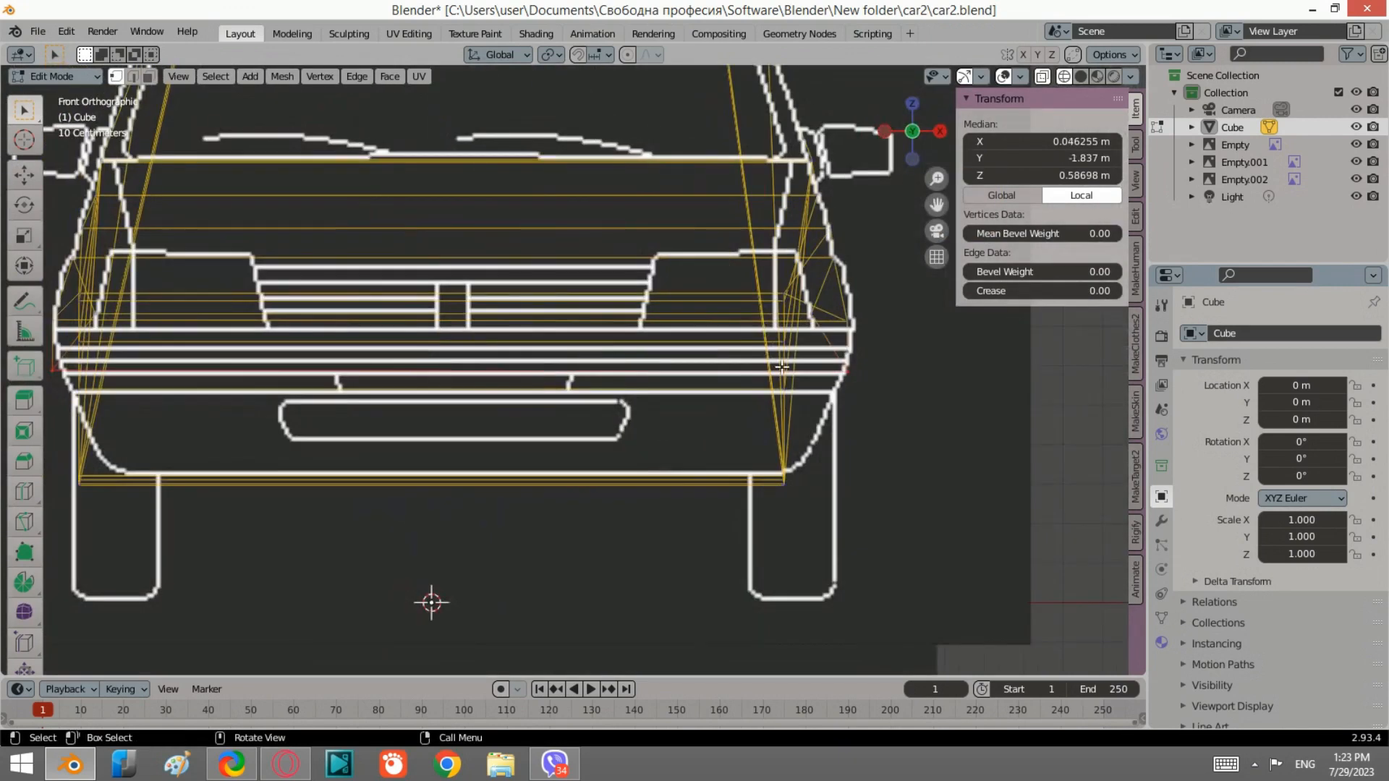
{"action": "key", "text": "s"}
{"action": "key", "text": "x"}
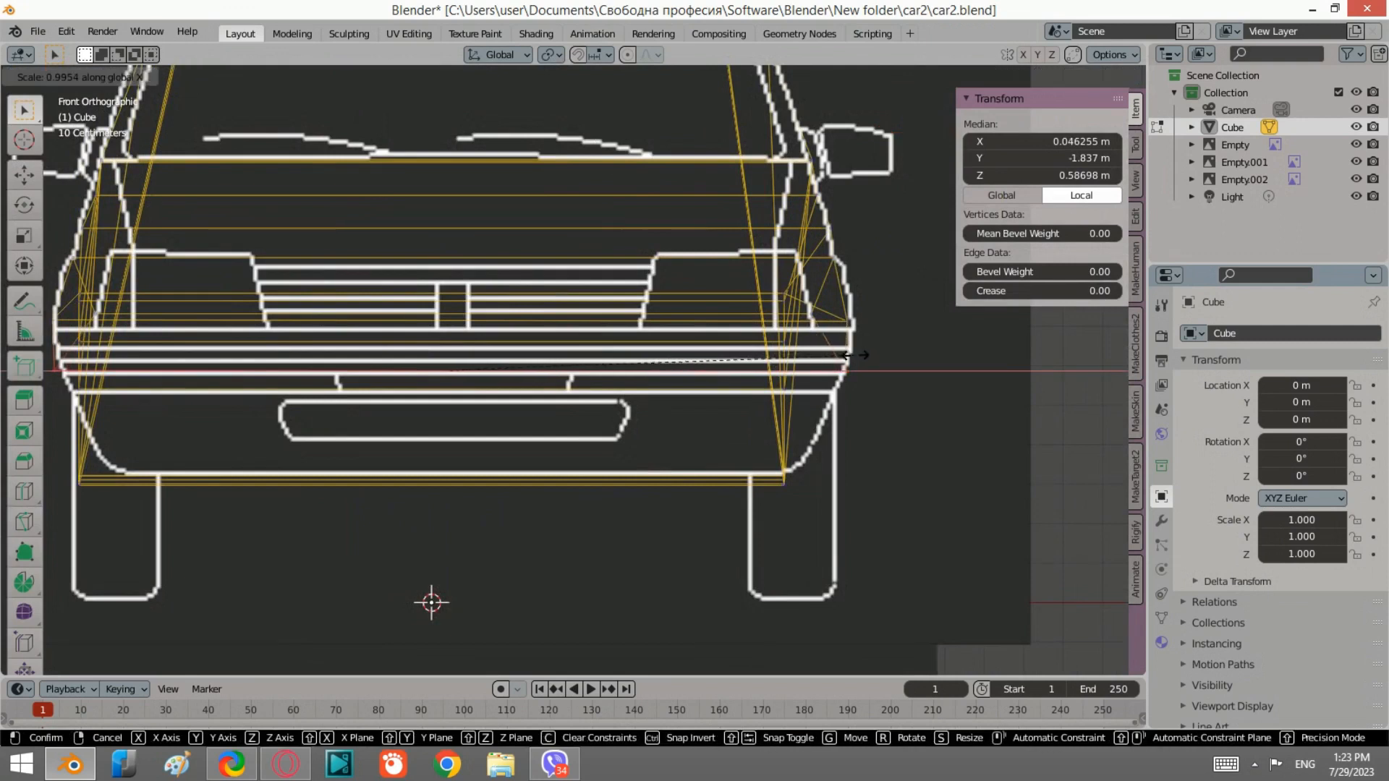
{"action": "left_click", "coordinate": [843, 355]}
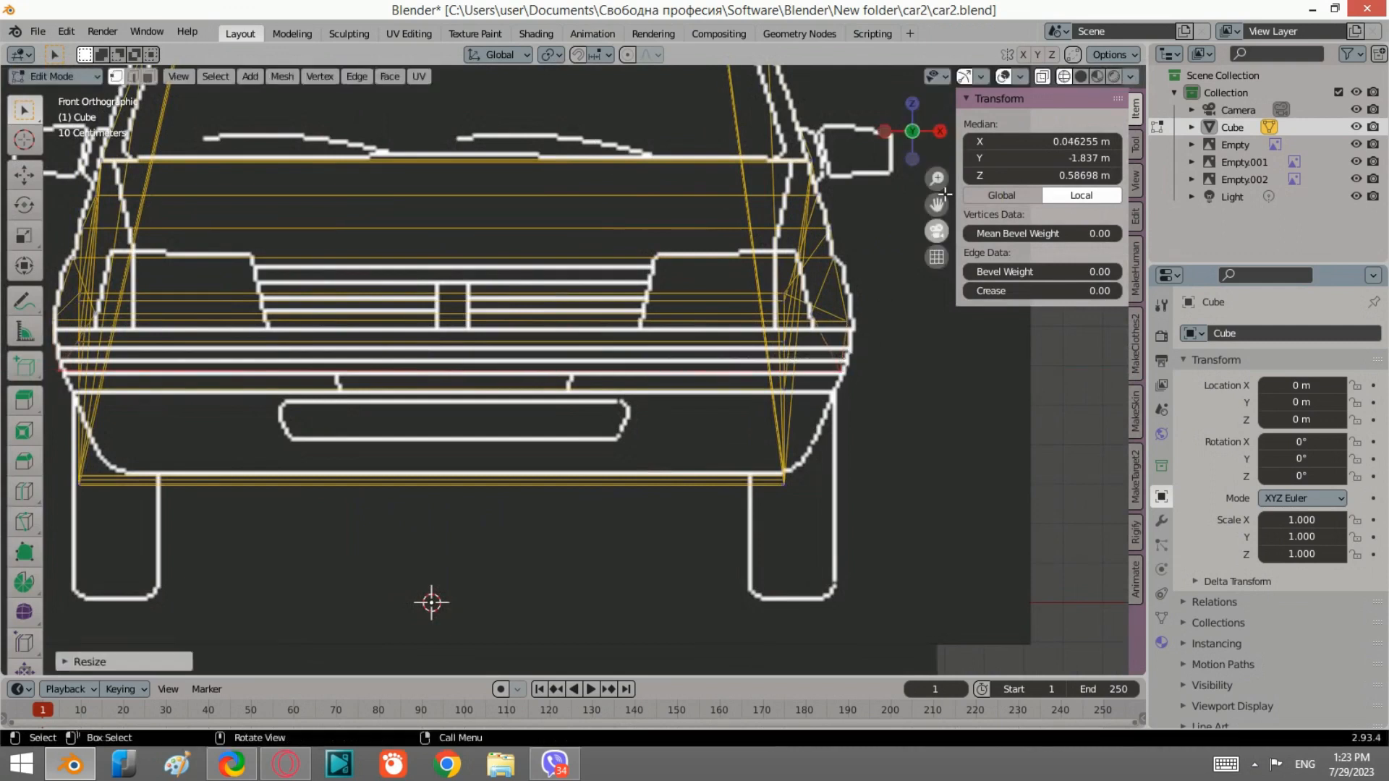
{"action": "left_click", "coordinate": [884, 131]}
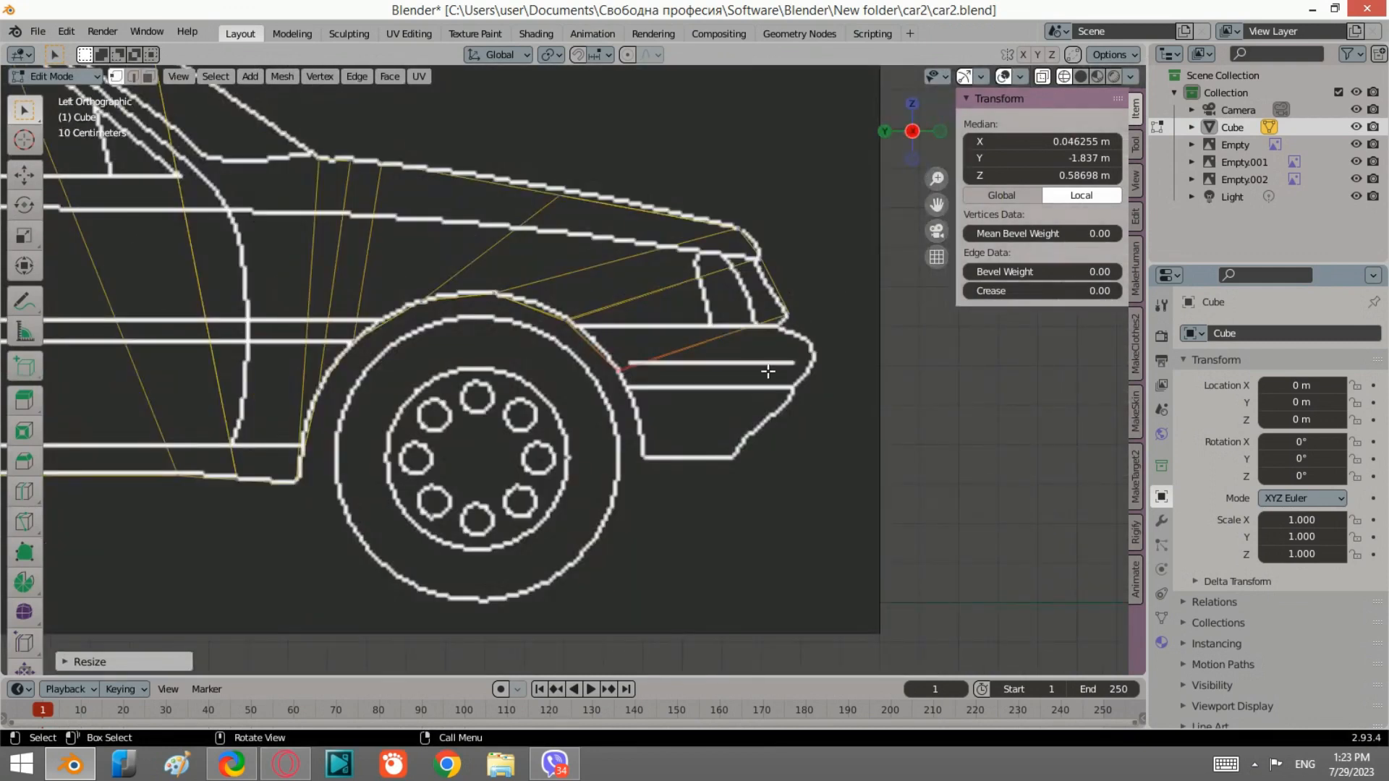
Step: Select the lower front fender edges, extrude them down toward the bumper and scale them along Y
{"action": "scroll", "coordinate": [768, 371], "scroll_direction": "up", "scroll_amount": 1}
{"action": "left_click_drag", "start_coordinate": [727, 414], "coordinate": [619, 332]}
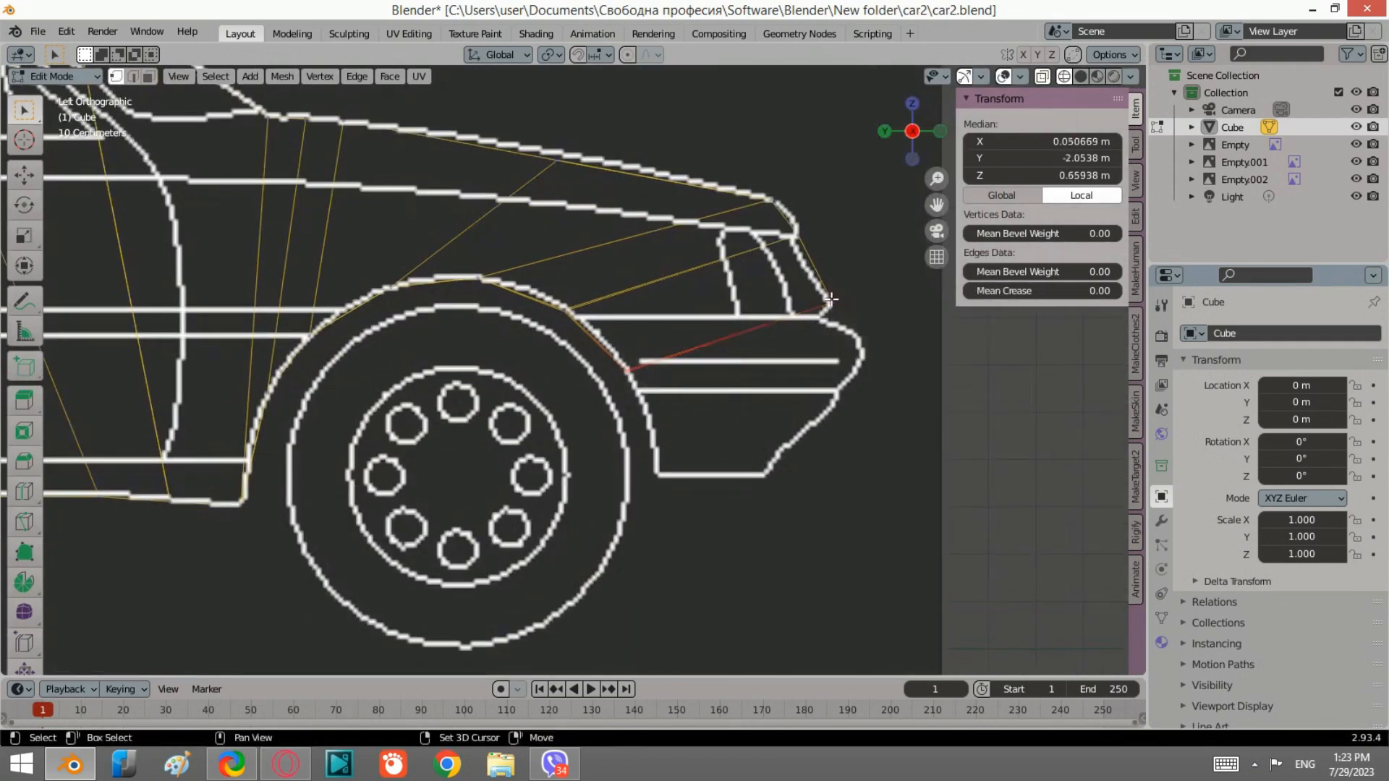
{"action": "key", "text": "e"}
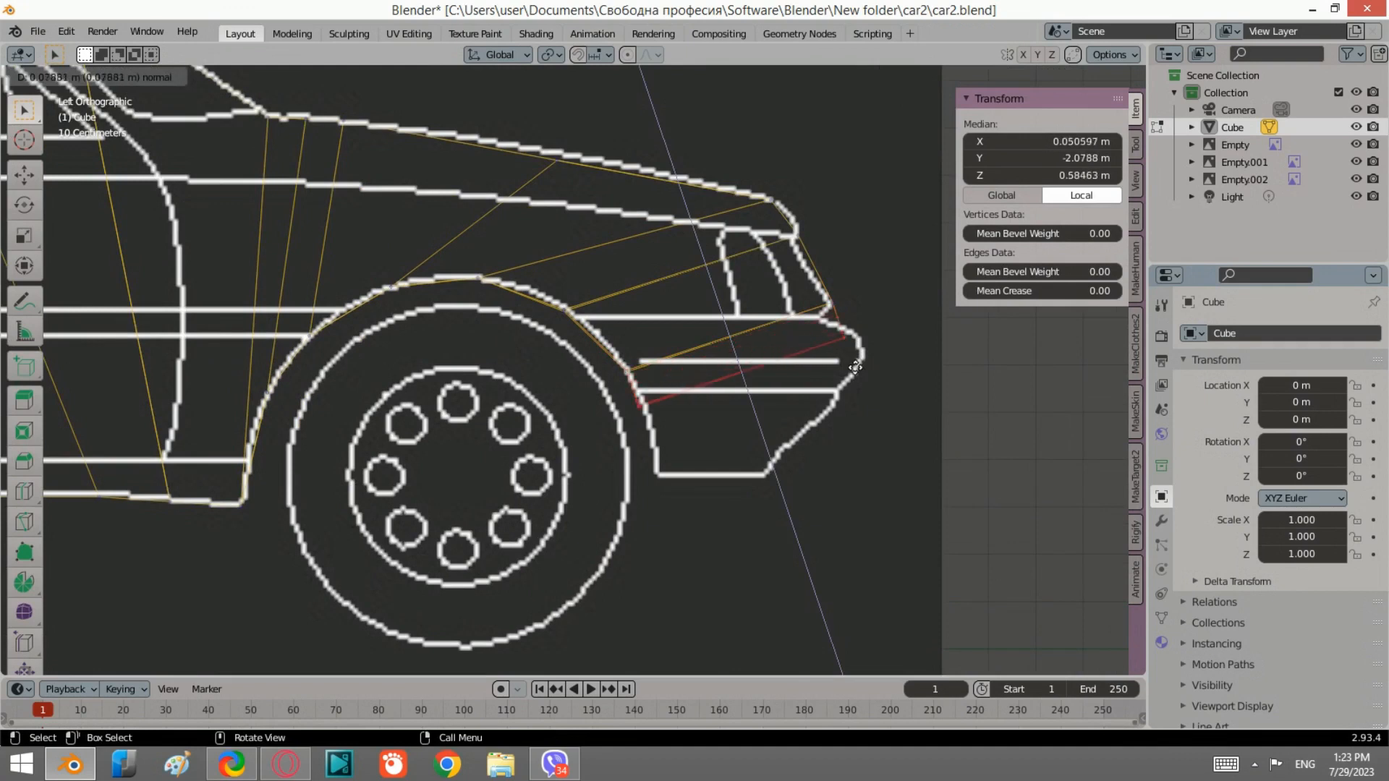
{"action": "left_click", "coordinate": [855, 343]}
{"action": "scroll", "coordinate": [855, 343], "scroll_direction": "up", "scroll_amount": 1}
{"action": "key", "text": "s"}
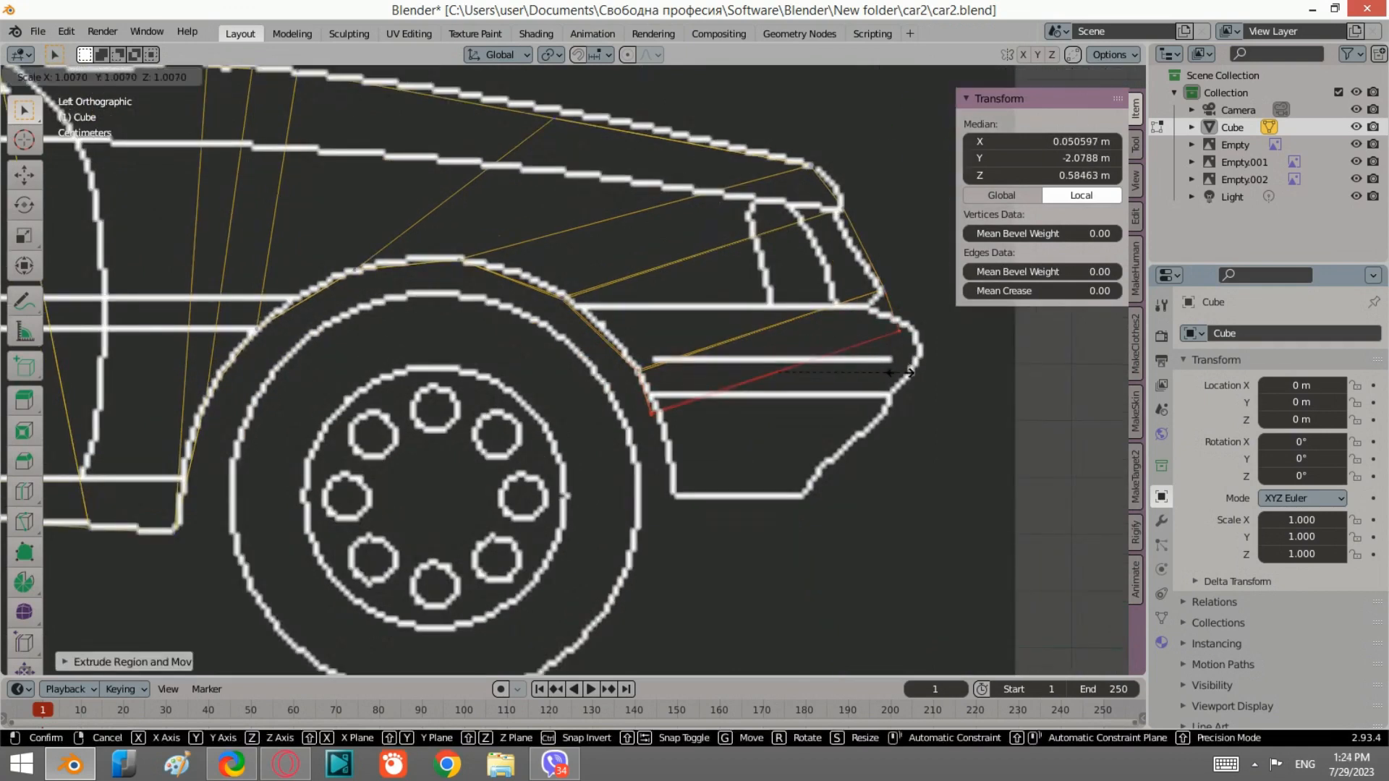
{"action": "key", "text": "y"}
{"action": "left_click", "coordinate": [881, 373]}
Step: Select the front lower vertex and move it down along the bumper outline
{"action": "left_click_drag", "start_coordinate": [876, 323], "coordinate": [859, 345]}
{"action": "key", "text": "g"}
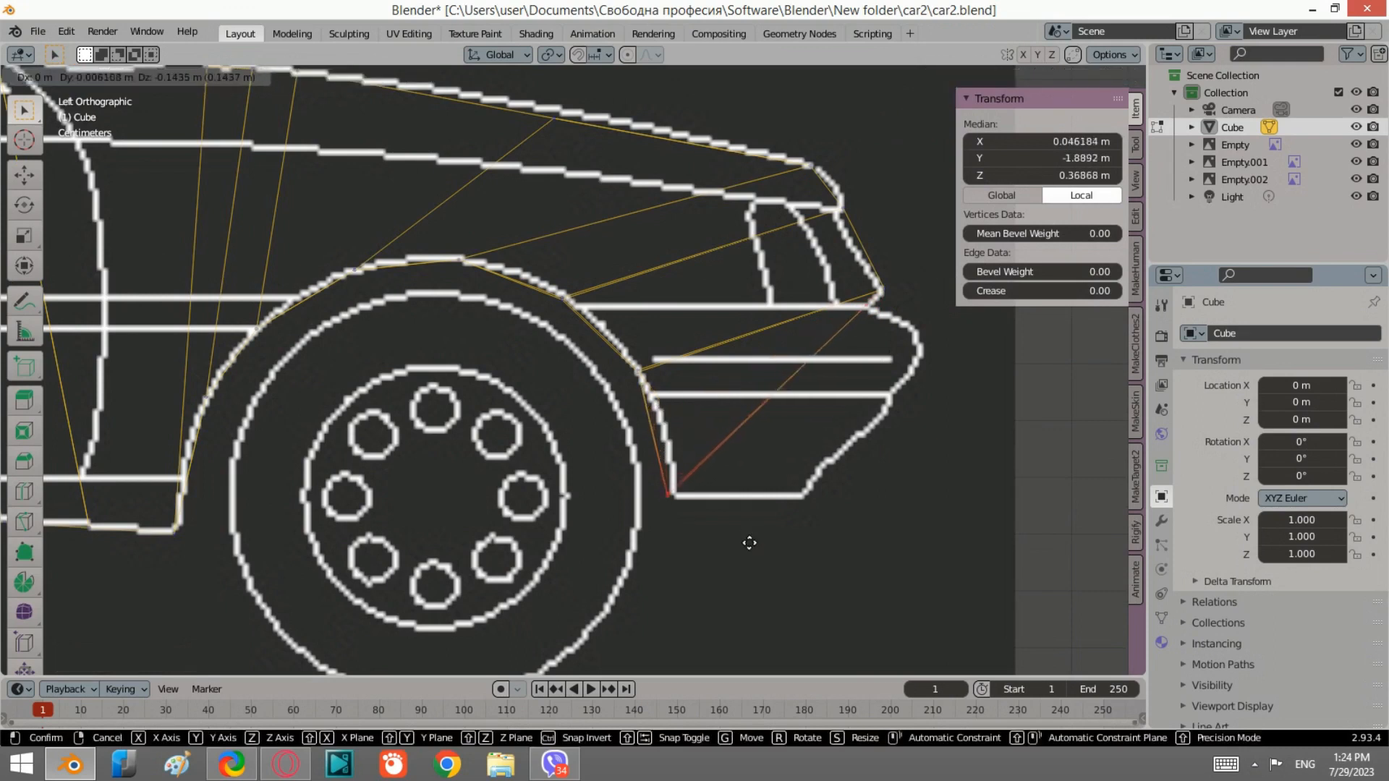
{"action": "left_click", "coordinate": [747, 486]}
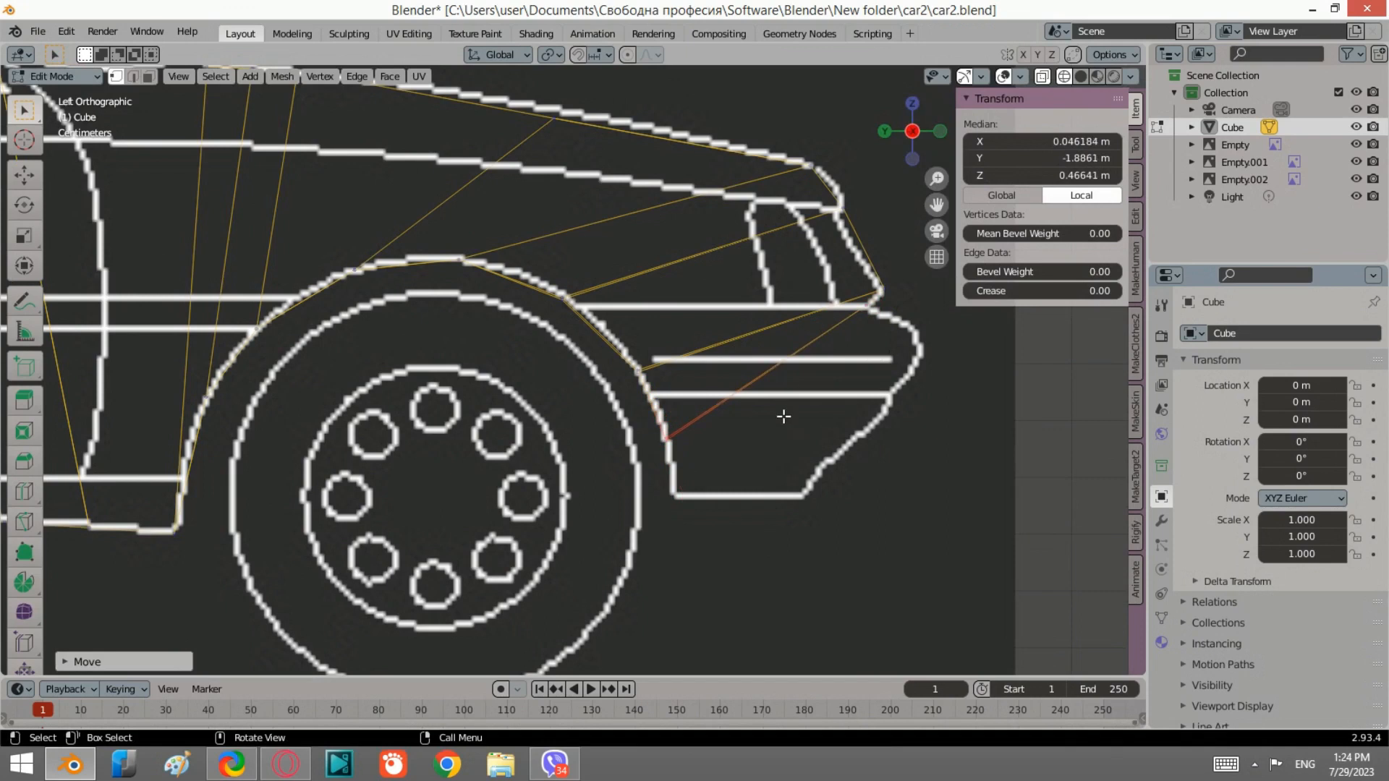
{"action": "left_click_drag", "start_coordinate": [900, 341], "coordinate": [856, 308]}
{"action": "left_click", "coordinate": [940, 131]}
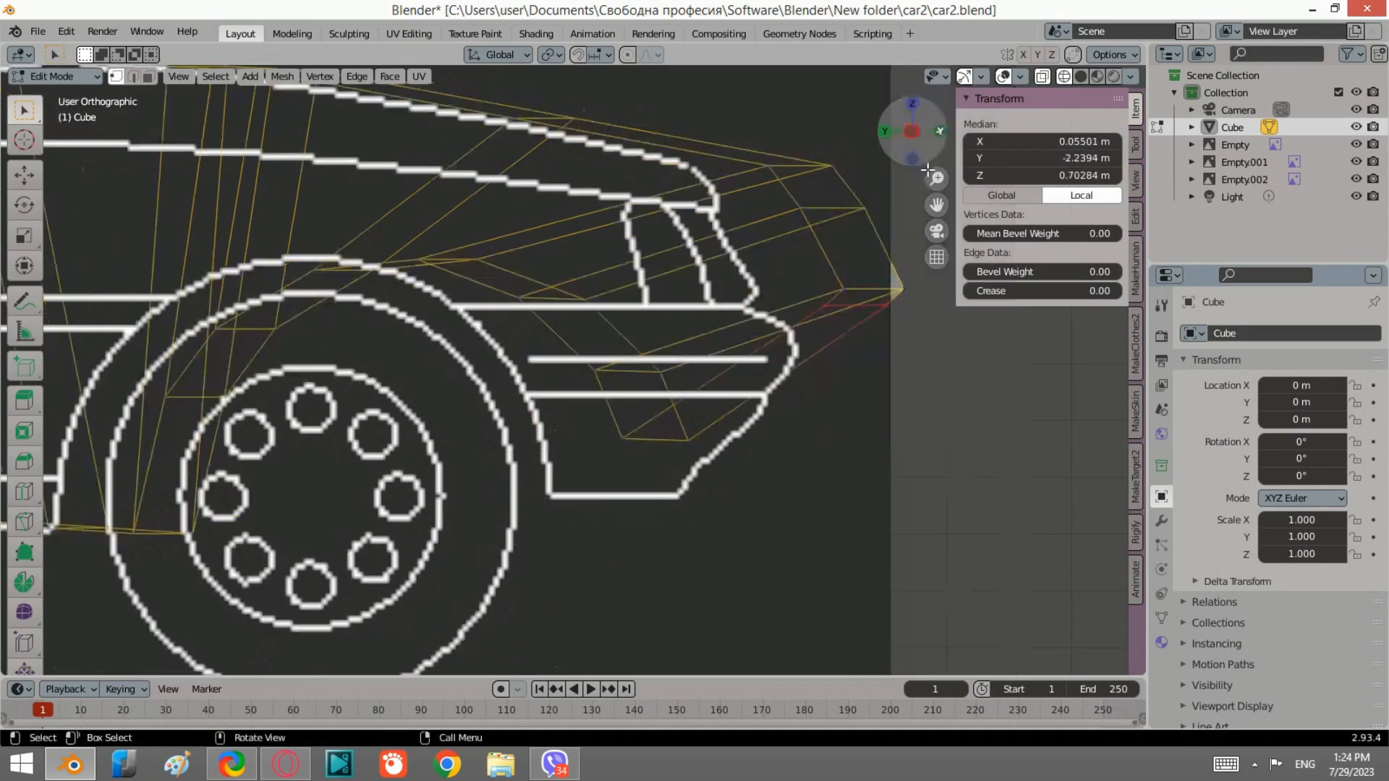
{"action": "scroll", "coordinate": [831, 364], "scroll_direction": "down", "scroll_amount": 2}
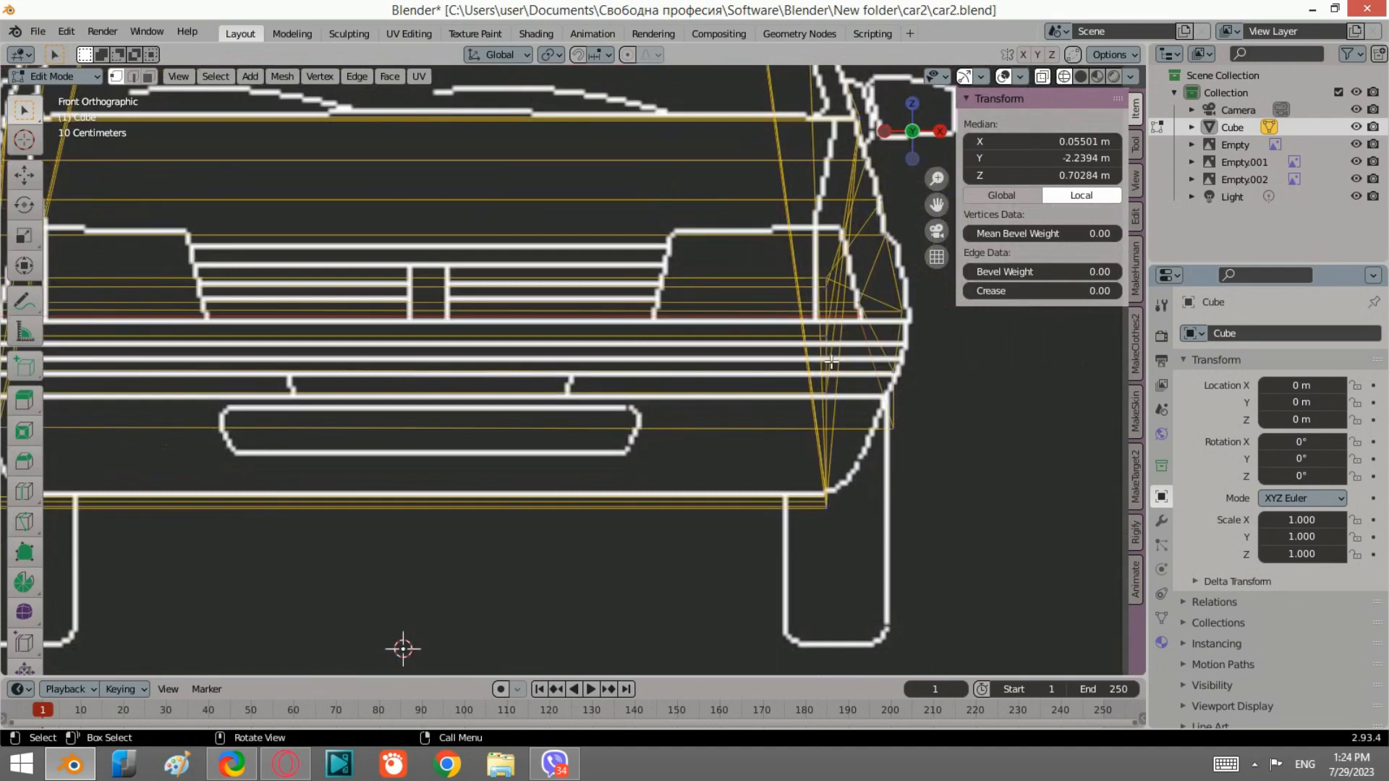
{"action": "scroll", "coordinate": [831, 363], "scroll_direction": "down", "scroll_amount": 2}
{"action": "left_click", "coordinate": [884, 131]}
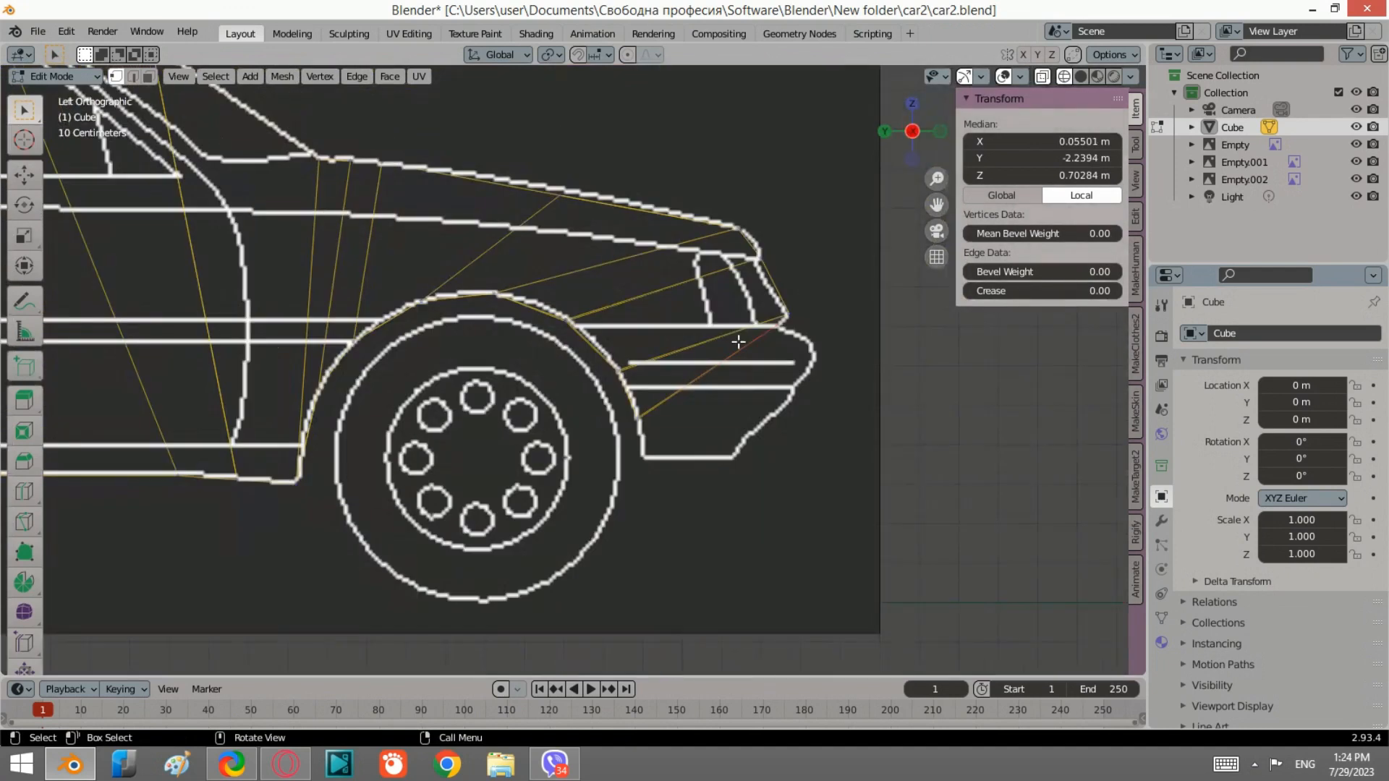
Step: Select the new lower edge vertices and scale them along X in the front view
{"action": "left_click_drag", "start_coordinate": [740, 450], "coordinate": [620, 386], "text": "shift"}
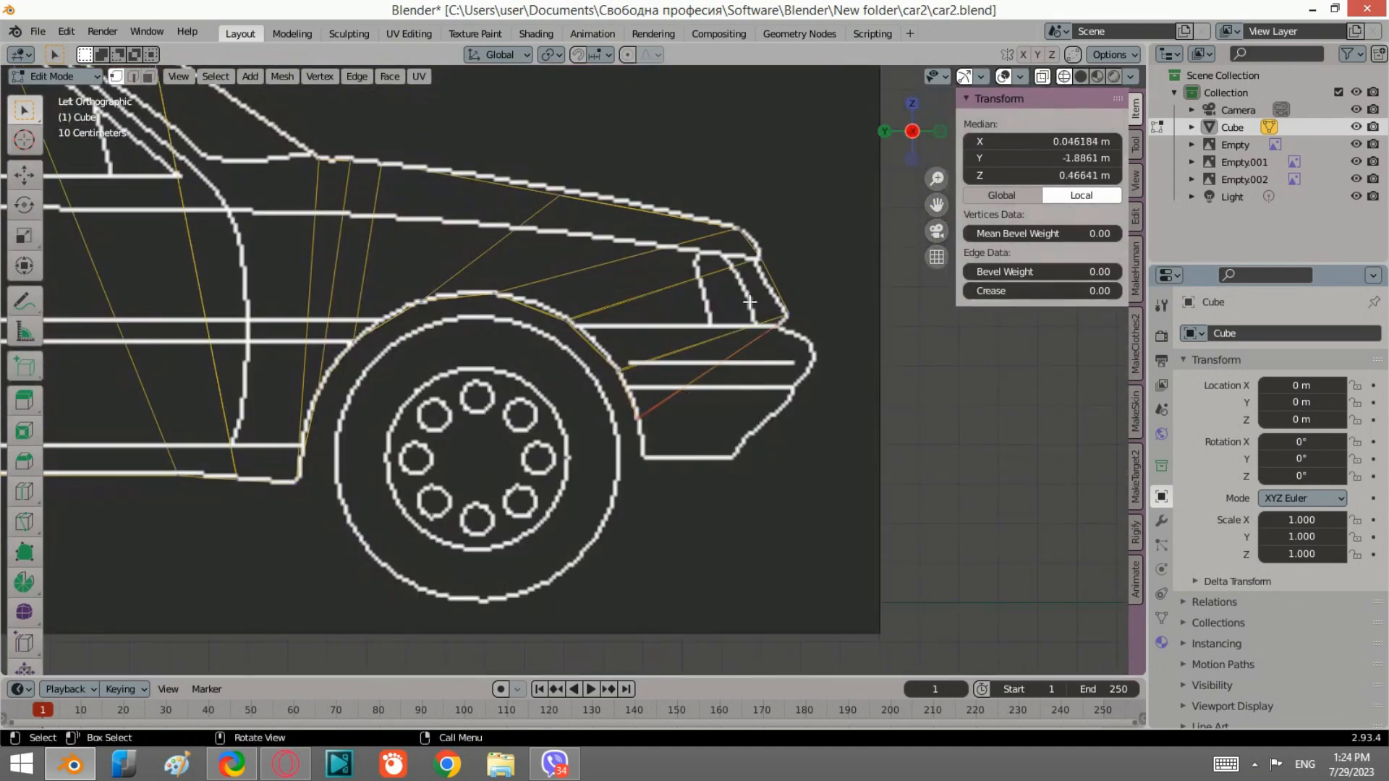
{"action": "left_click", "coordinate": [941, 132]}
{"action": "key", "text": "s"}
{"action": "key", "text": "x"}
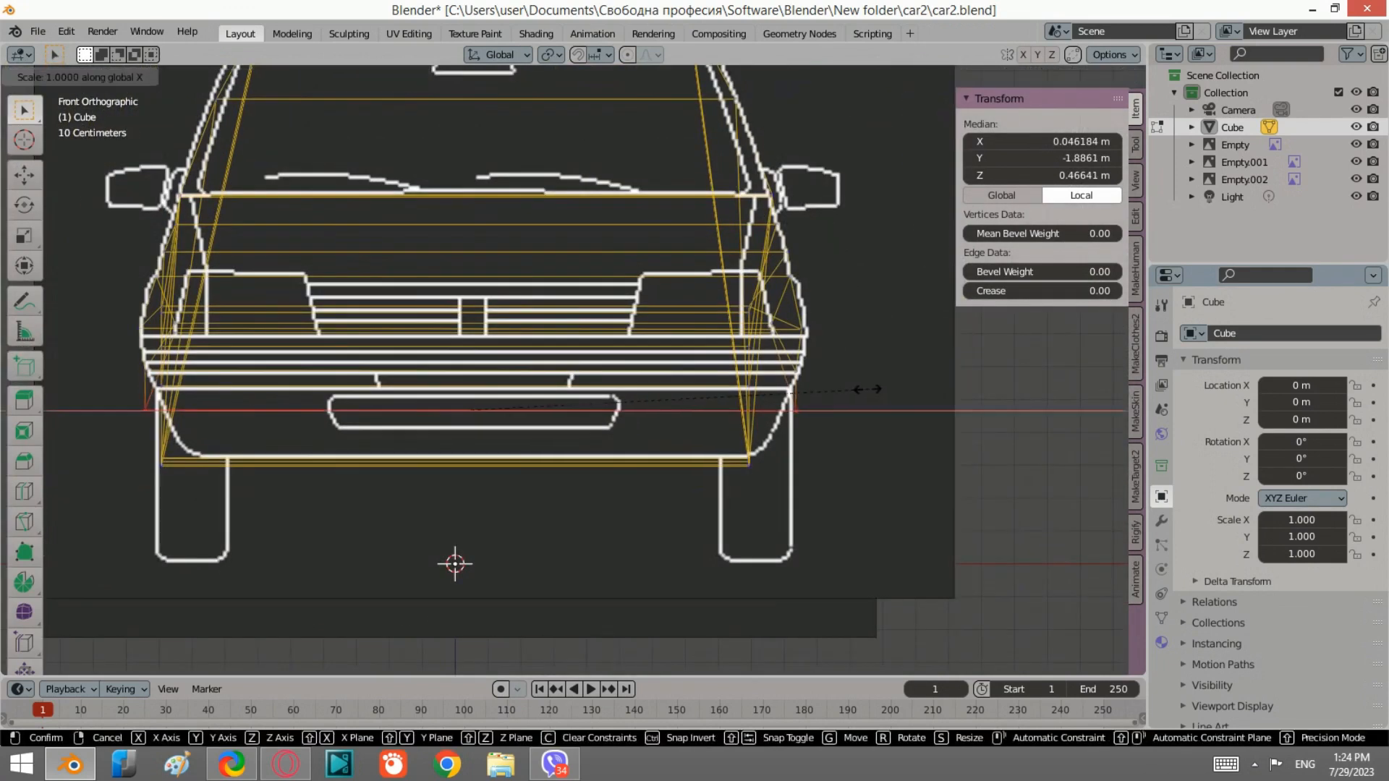
{"action": "left_click", "coordinate": [847, 386]}
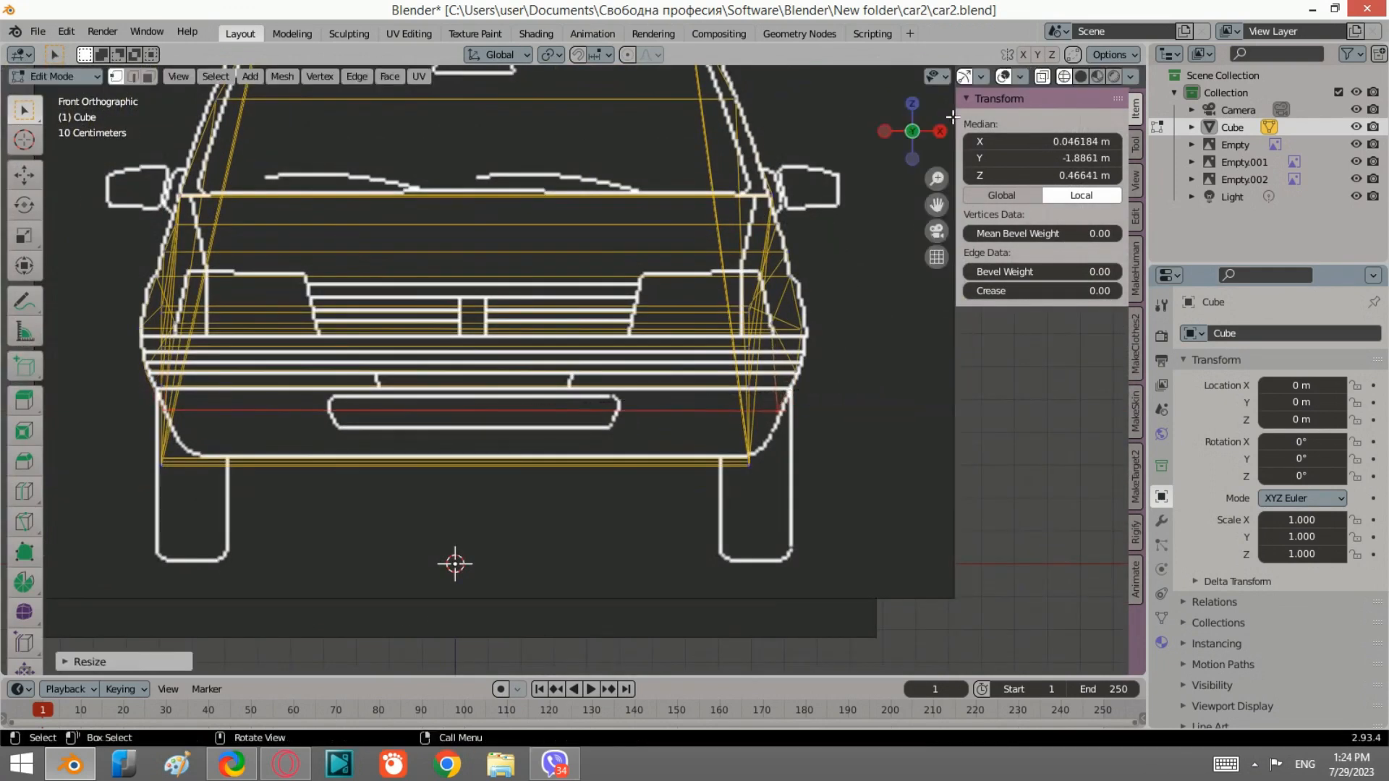
{"action": "left_click", "coordinate": [885, 131]}
Step: Select the bumper-level edges at the front and extrude them downward
{"action": "left_click_drag", "start_coordinate": [719, 476], "coordinate": [619, 396]}
{"action": "scroll", "coordinate": [810, 347], "scroll_direction": "up", "scroll_amount": 1}
{"action": "left_click_drag", "start_coordinate": [838, 366], "coordinate": [808, 313]}
{"action": "key", "text": "e"}
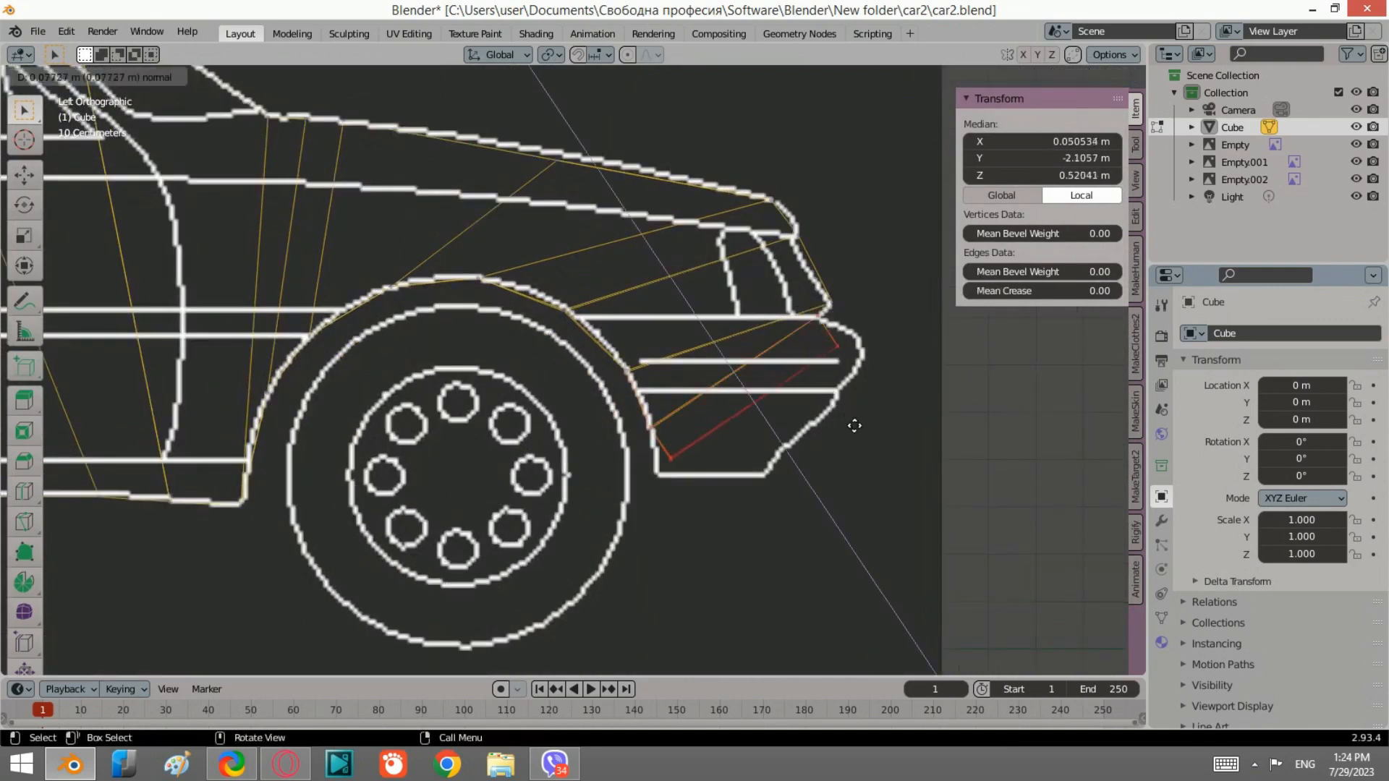
{"action": "left_click", "coordinate": [857, 418]}
Step: Move the extruded rear and front vertices onto the bumper outline in the side view
{"action": "left_click_drag", "start_coordinate": [735, 465], "coordinate": [670, 455]}
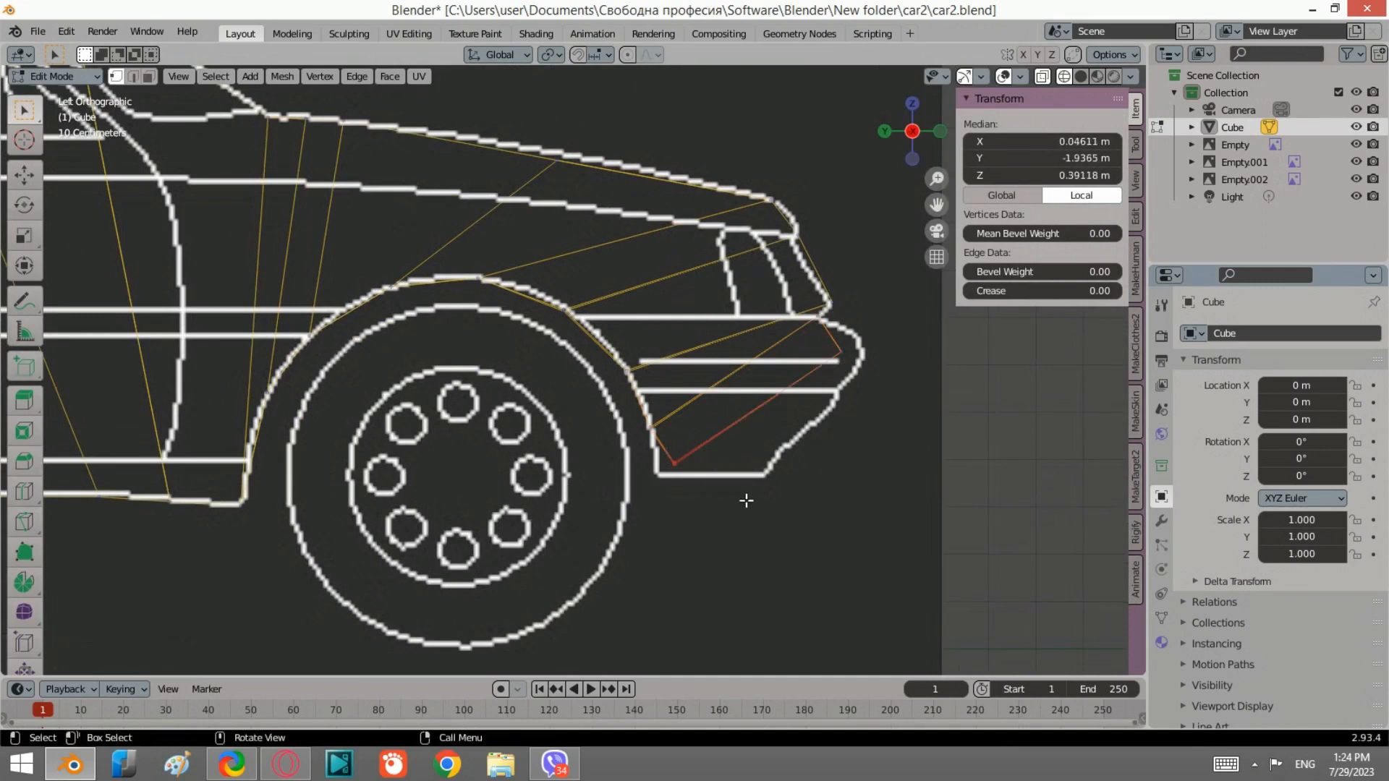
{"action": "key", "text": "g"}
{"action": "left_click", "coordinate": [722, 506]}
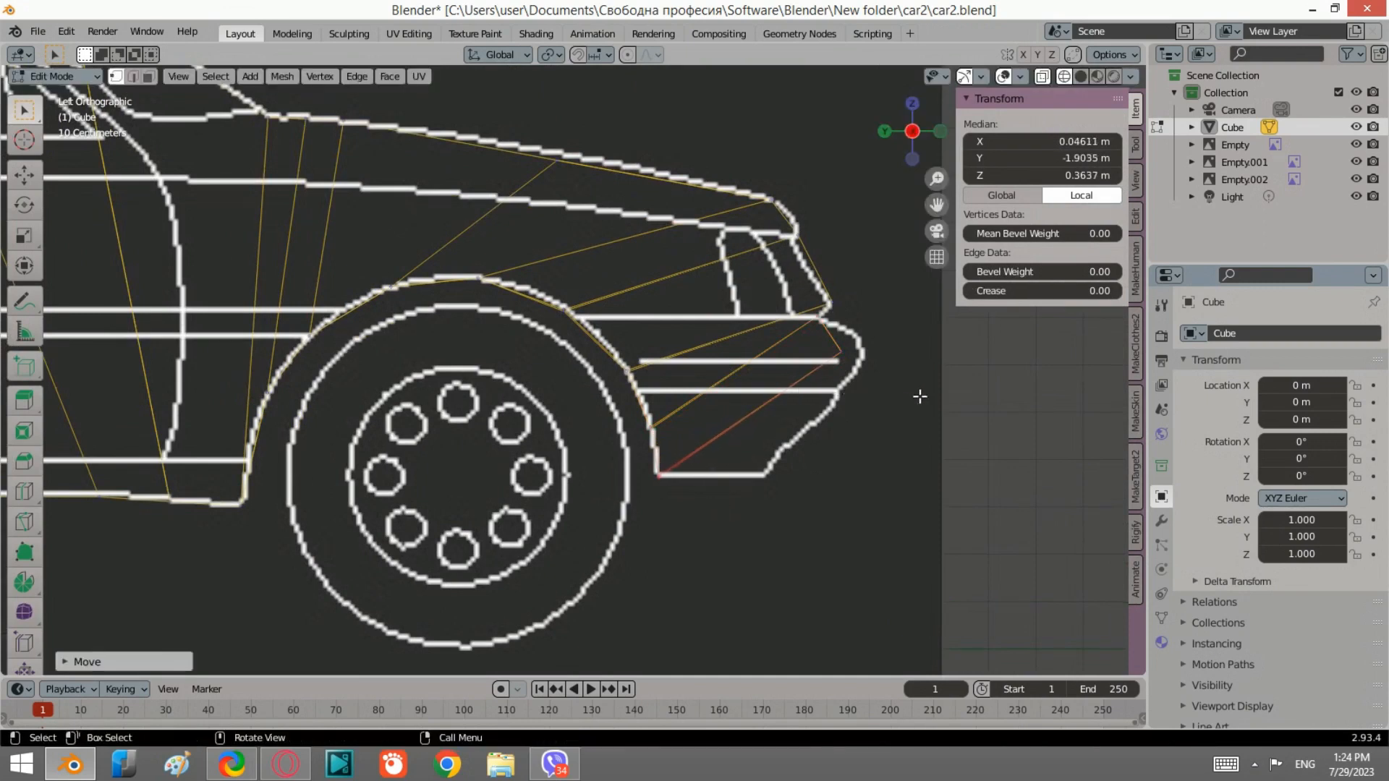
{"action": "left_click_drag", "start_coordinate": [920, 396], "coordinate": [808, 330]}
{"action": "key", "text": "g"}
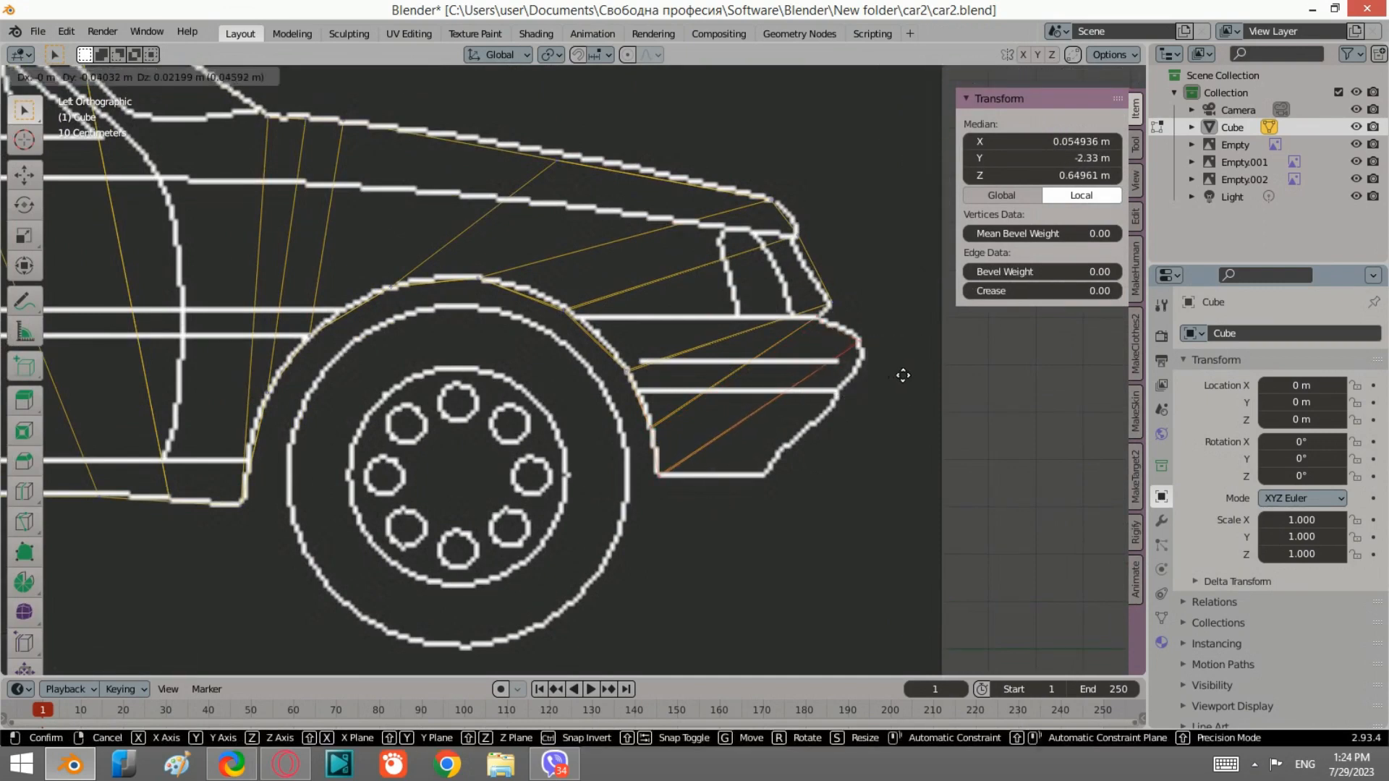
{"action": "left_click", "coordinate": [903, 375]}
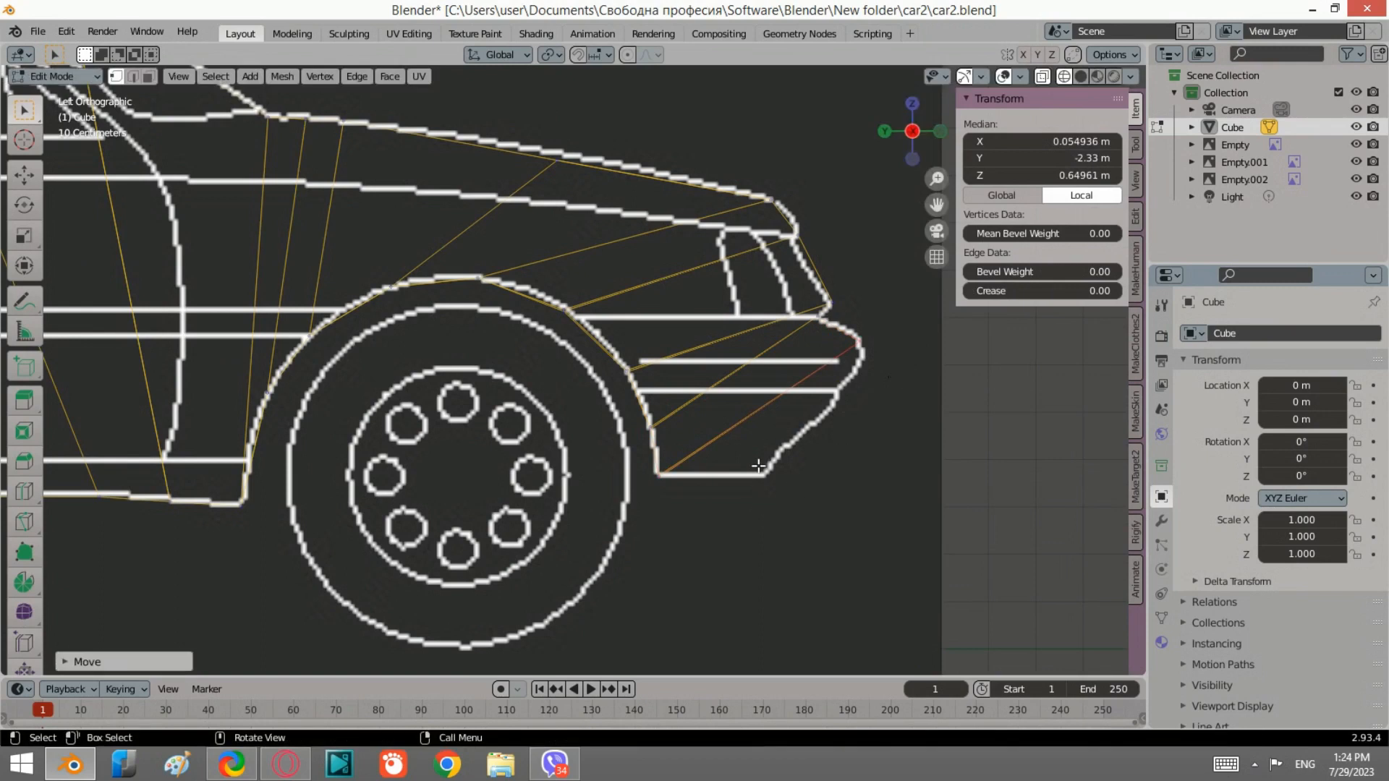
Step: Select the new lower bumper edge and extrude it further down along its normal
{"action": "left_click_drag", "start_coordinate": [704, 515], "coordinate": [639, 456], "text": "shift"}
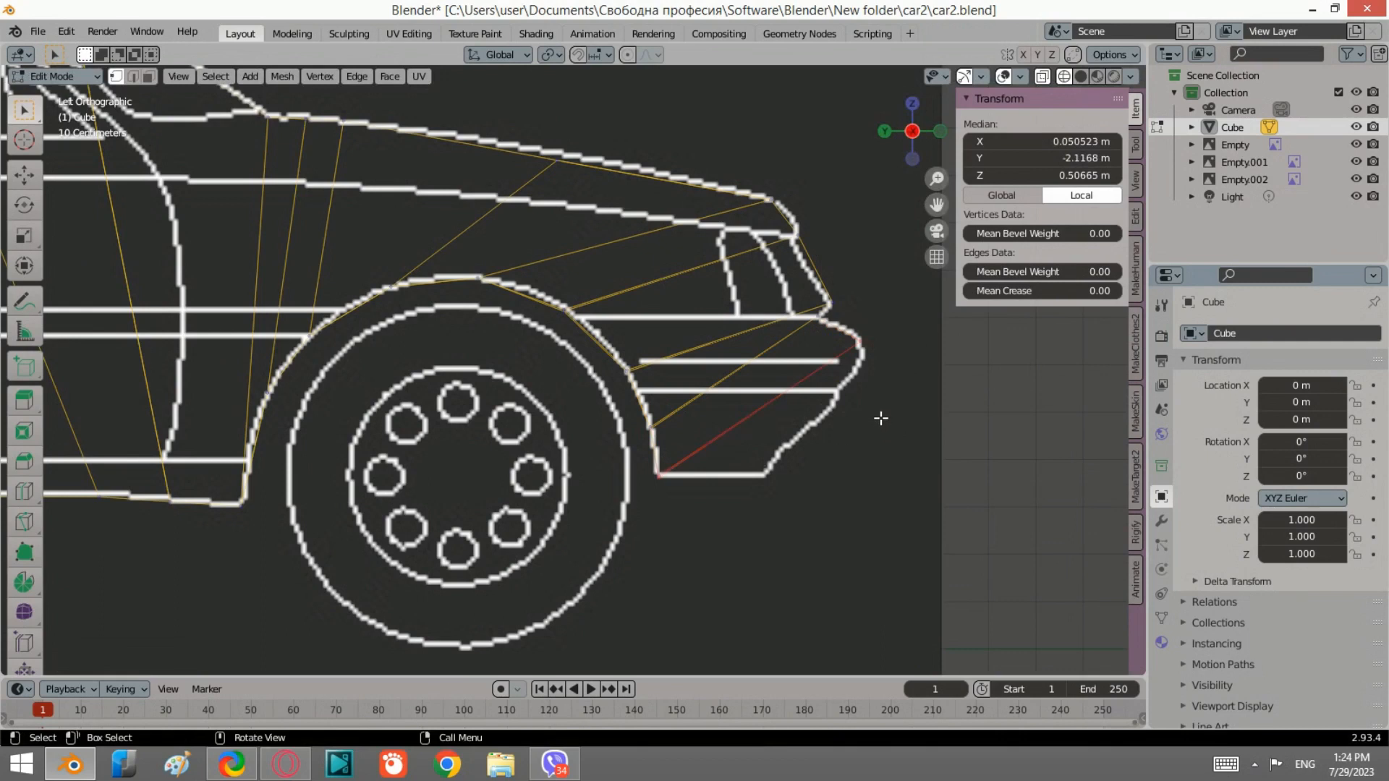
{"action": "key", "text": "g"}
{"action": "key", "text": "z"}
{"action": "key", "text": "z"}
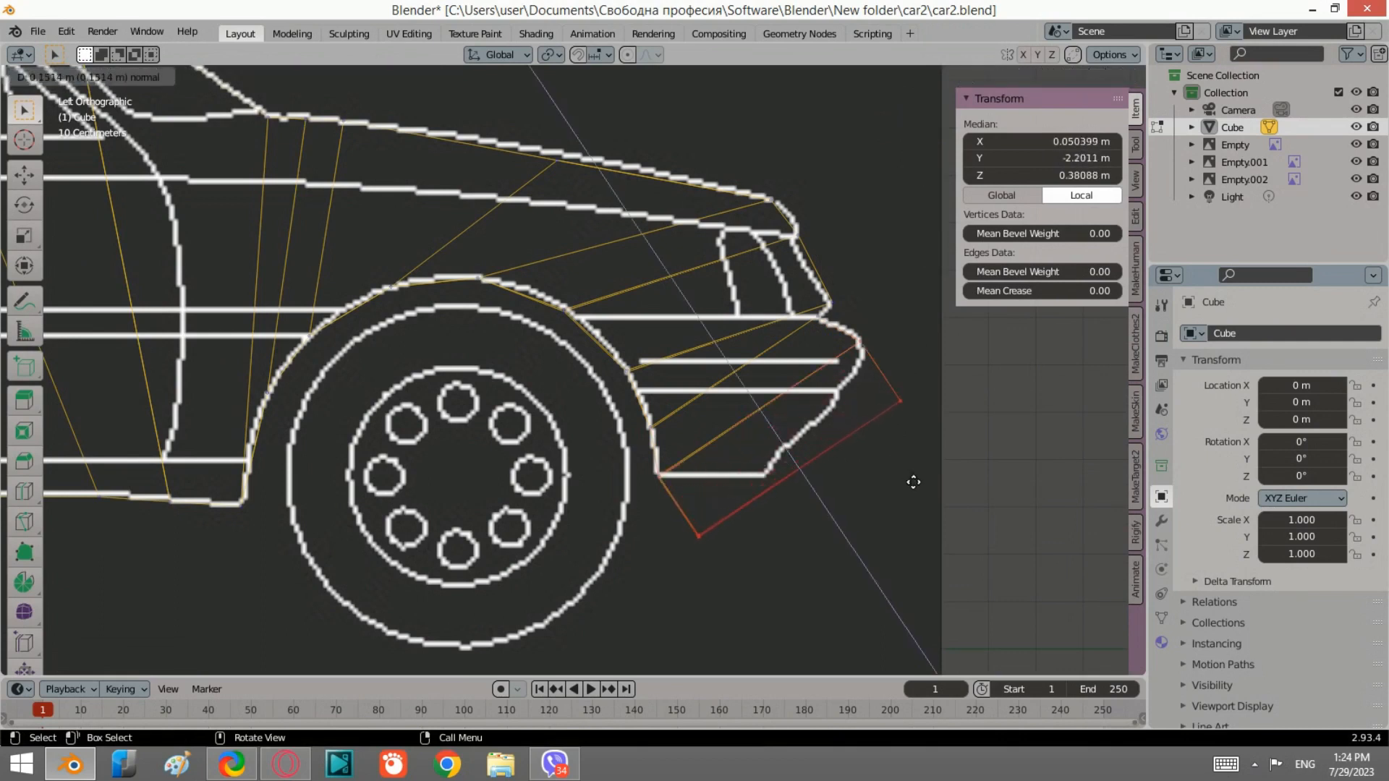
{"action": "left_click", "coordinate": [914, 482]}
Step: Move the two new bottom vertices up onto the lower edge of the bumper outline
{"action": "left_click", "coordinate": [714, 538]}
{"action": "key", "text": "g"}
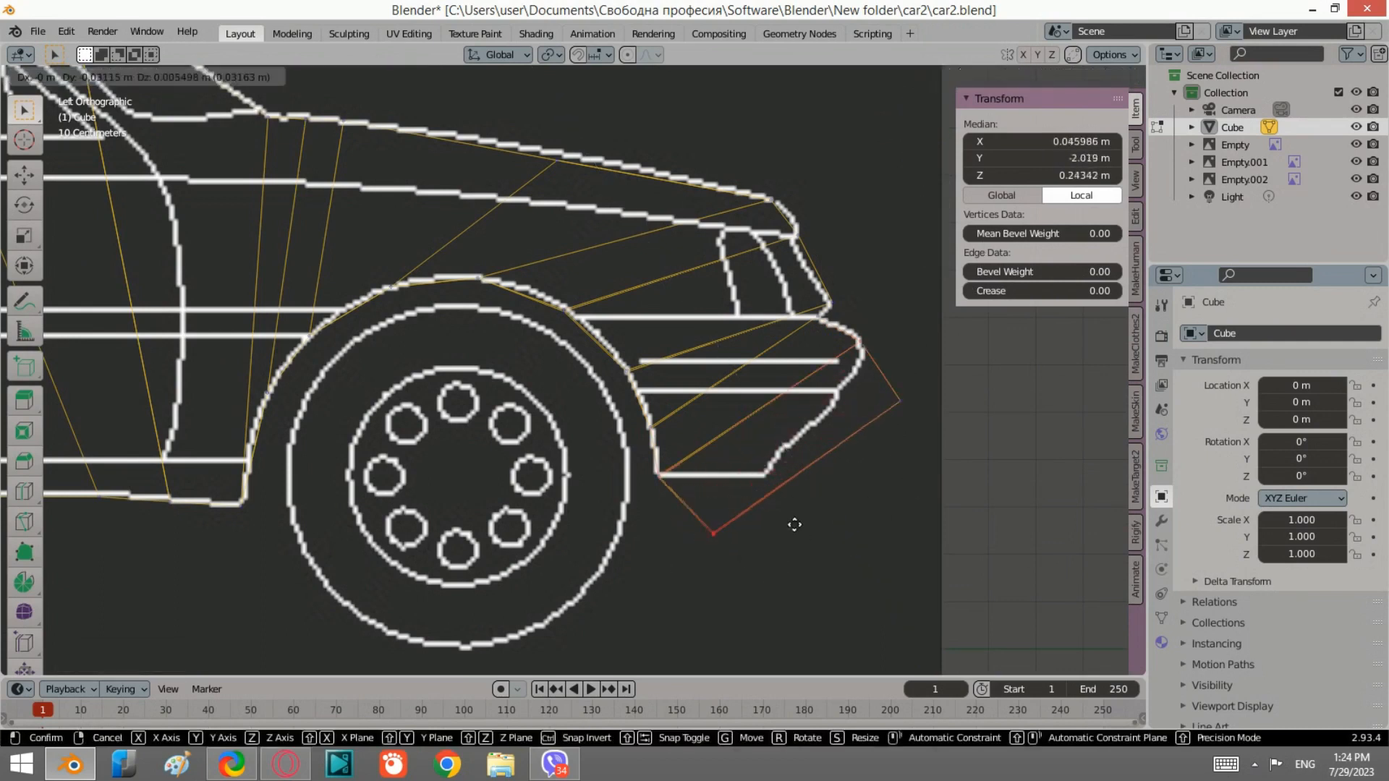
{"action": "left_click", "coordinate": [799, 497]}
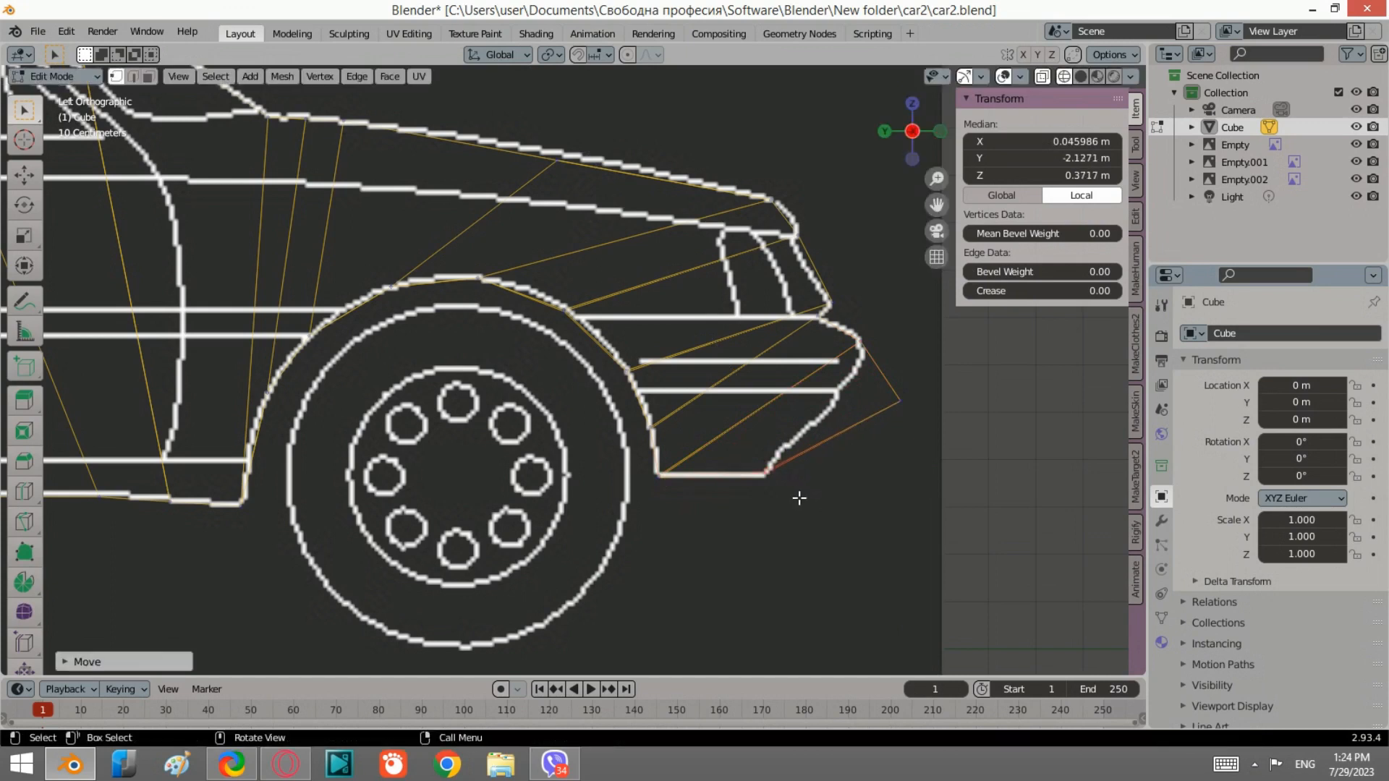
{"action": "left_click", "coordinate": [901, 399]}
{"action": "key", "text": "g"}
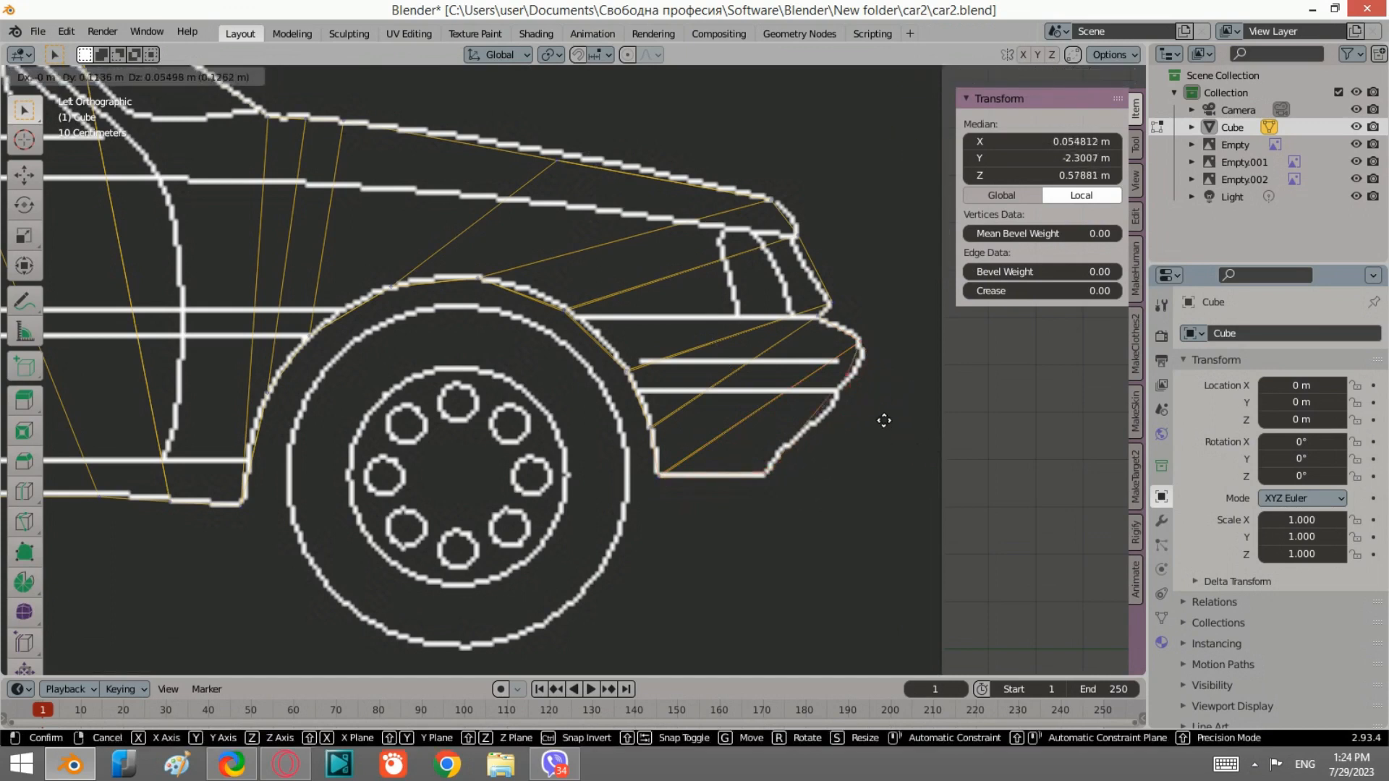
{"action": "left_click", "coordinate": [870, 445]}
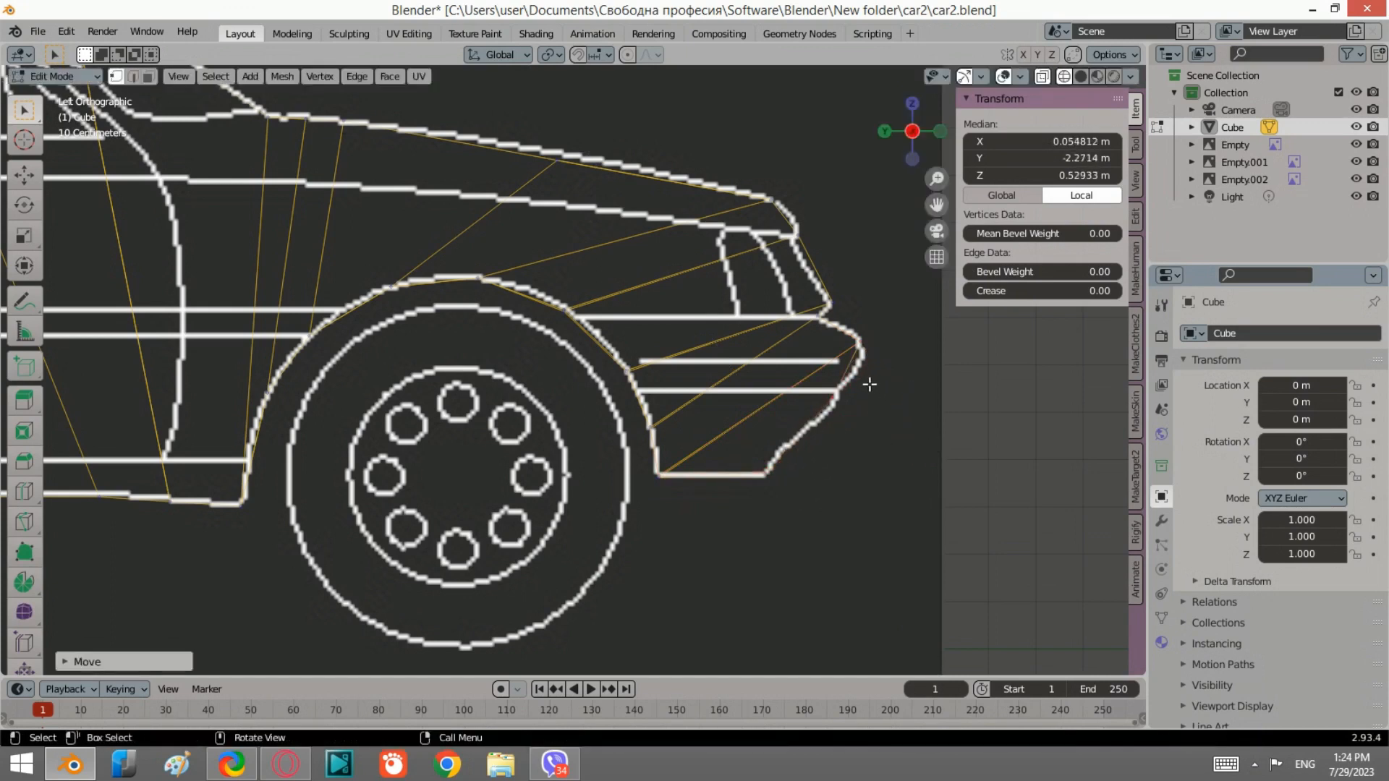
Step: Add a loop cut across the front fender and bumper faces
{"action": "scroll", "coordinate": [852, 381], "scroll_direction": "up", "scroll_amount": 1}
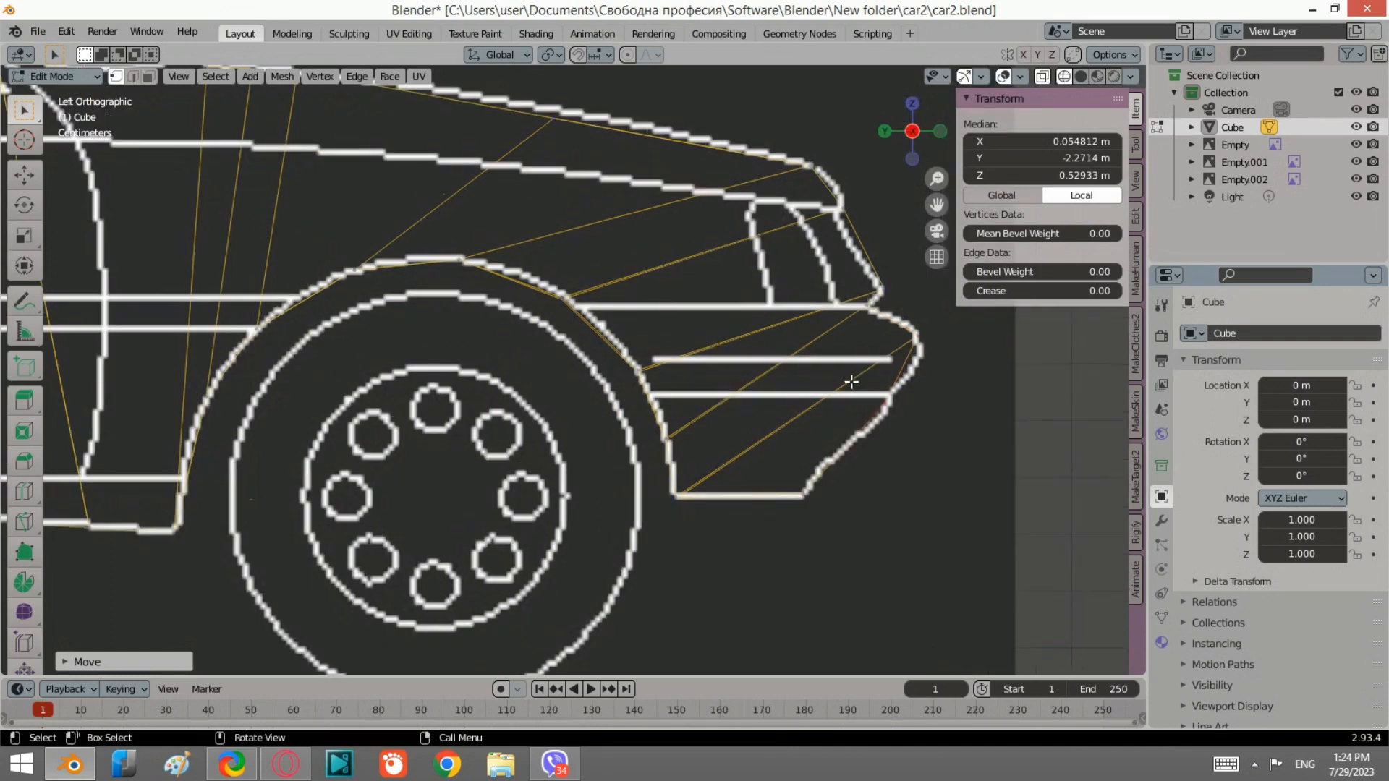
{"action": "left_click", "coordinate": [29, 497]}
{"action": "left_click", "coordinate": [762, 478]}
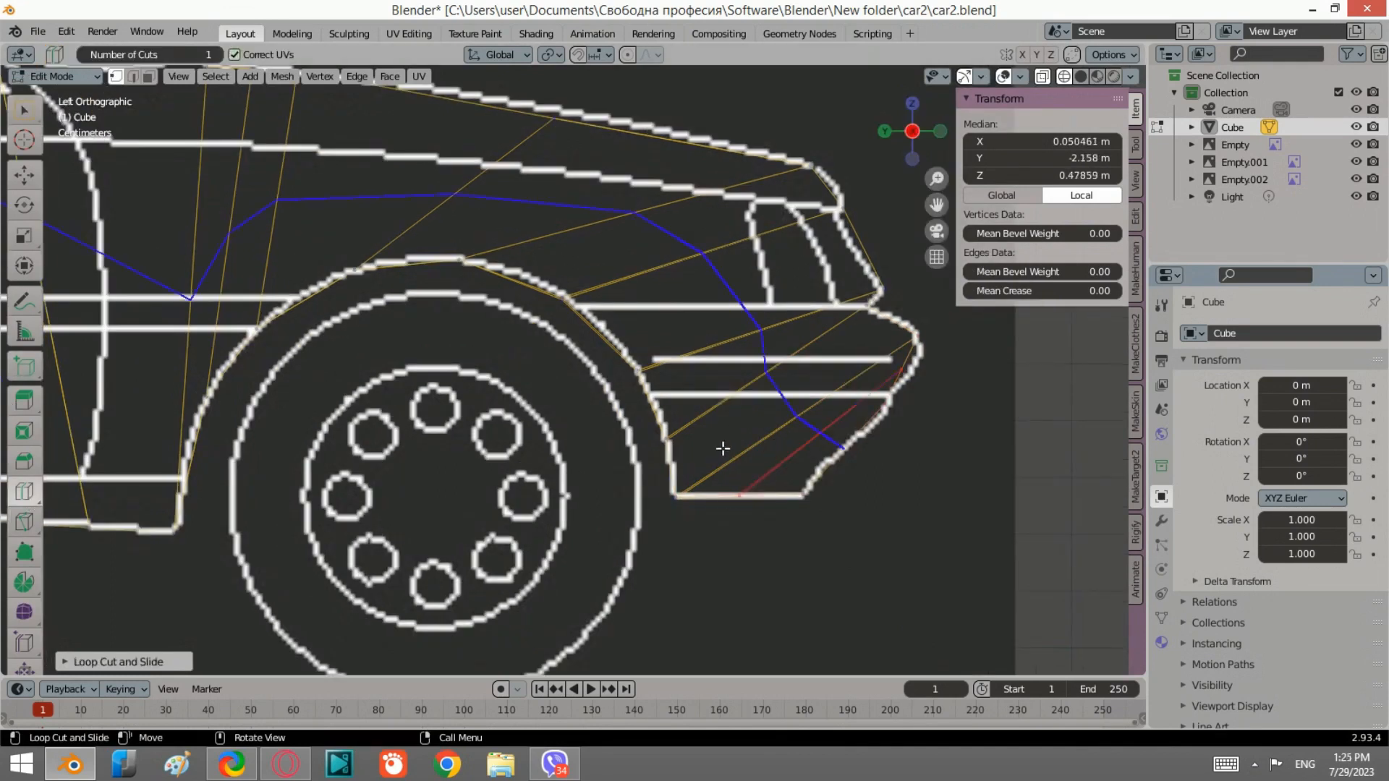
Step: Box-select the upper front vertices of the new loop cut and move them onto the bumper outline in the side view
{"action": "left_click", "coordinate": [24, 110]}
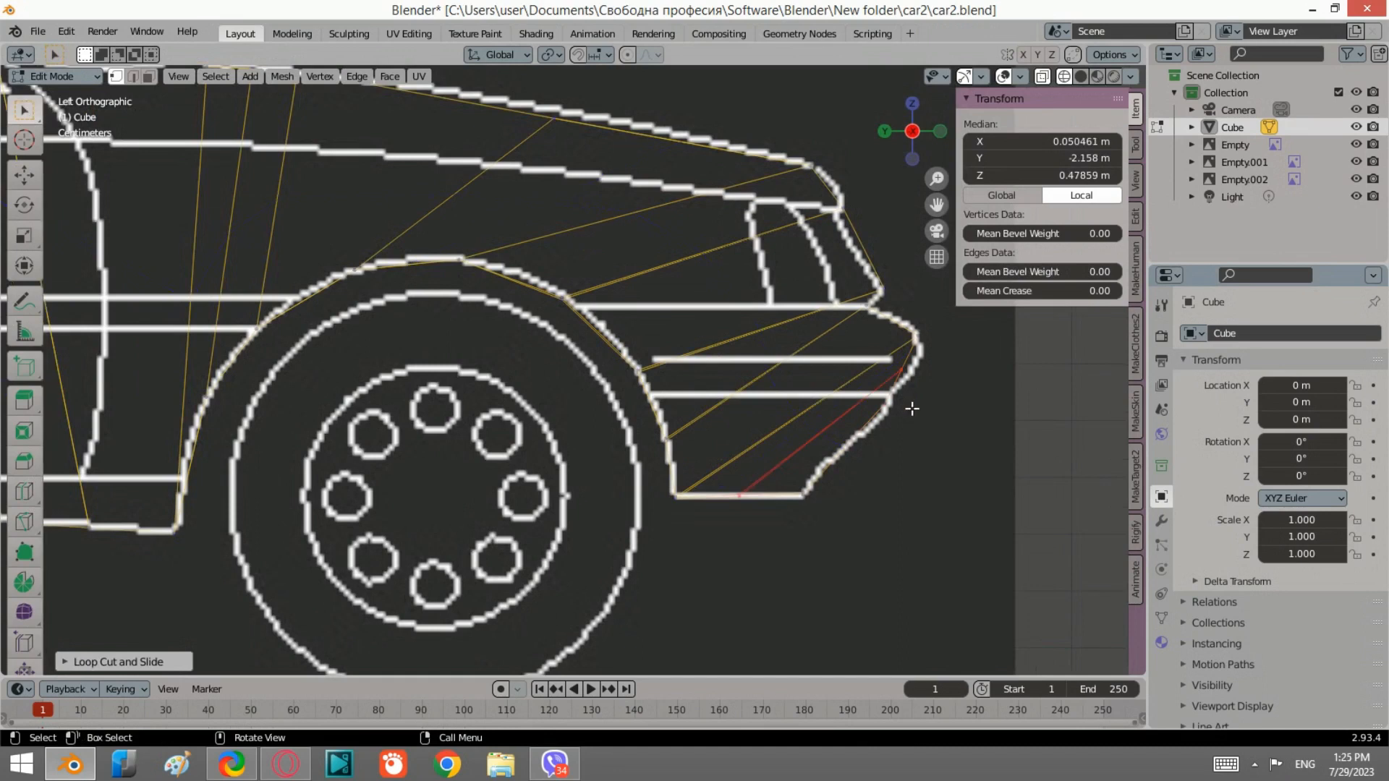
{"action": "left_click_drag", "start_coordinate": [892, 363], "coordinate": [878, 300]}
{"action": "key", "text": "g"}
{"action": "left_click", "coordinate": [942, 414]}
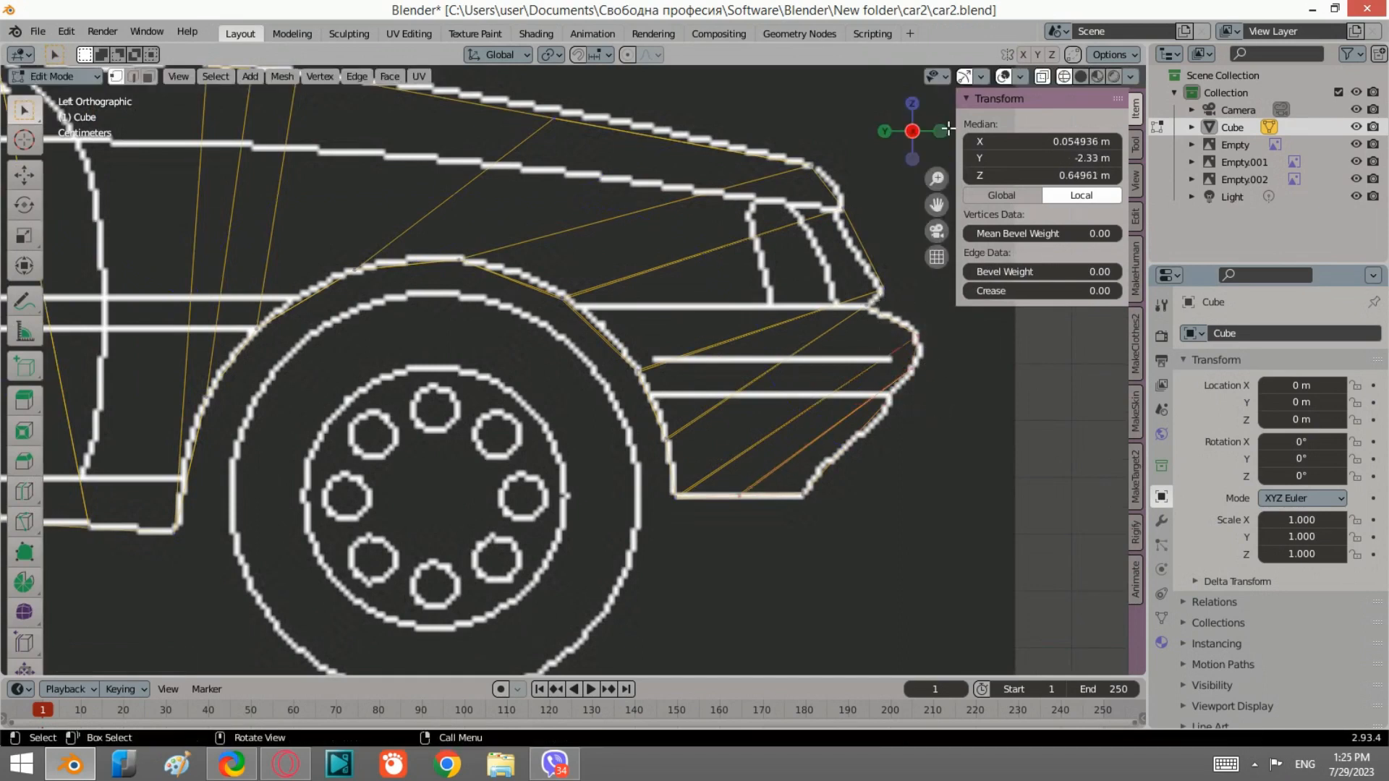
Step: Scale the selected loop vertices along X in the front view to fit the bumper's width
{"action": "left_click", "coordinate": [940, 134]}
{"action": "scroll", "coordinate": [865, 370], "scroll_direction": "down", "scroll_amount": 2}
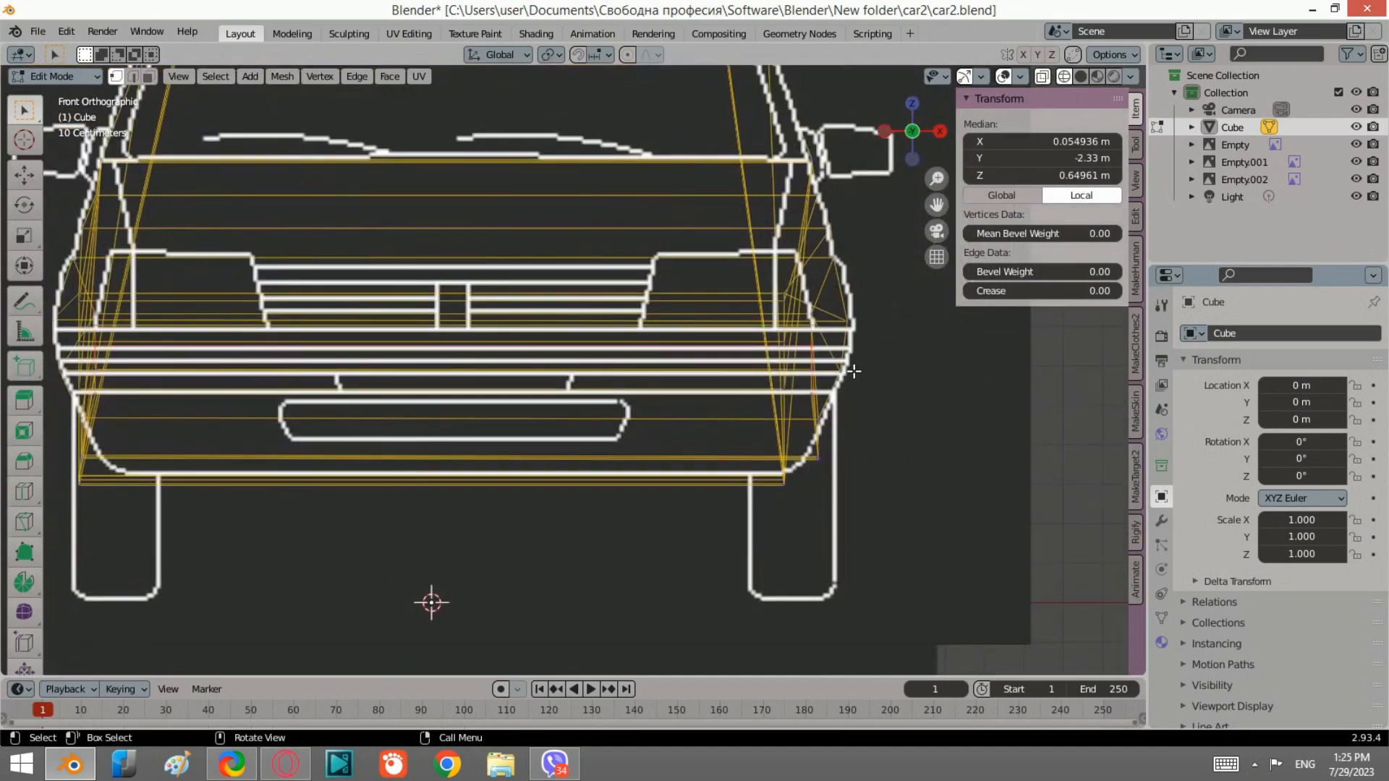
{"action": "key", "text": "s"}
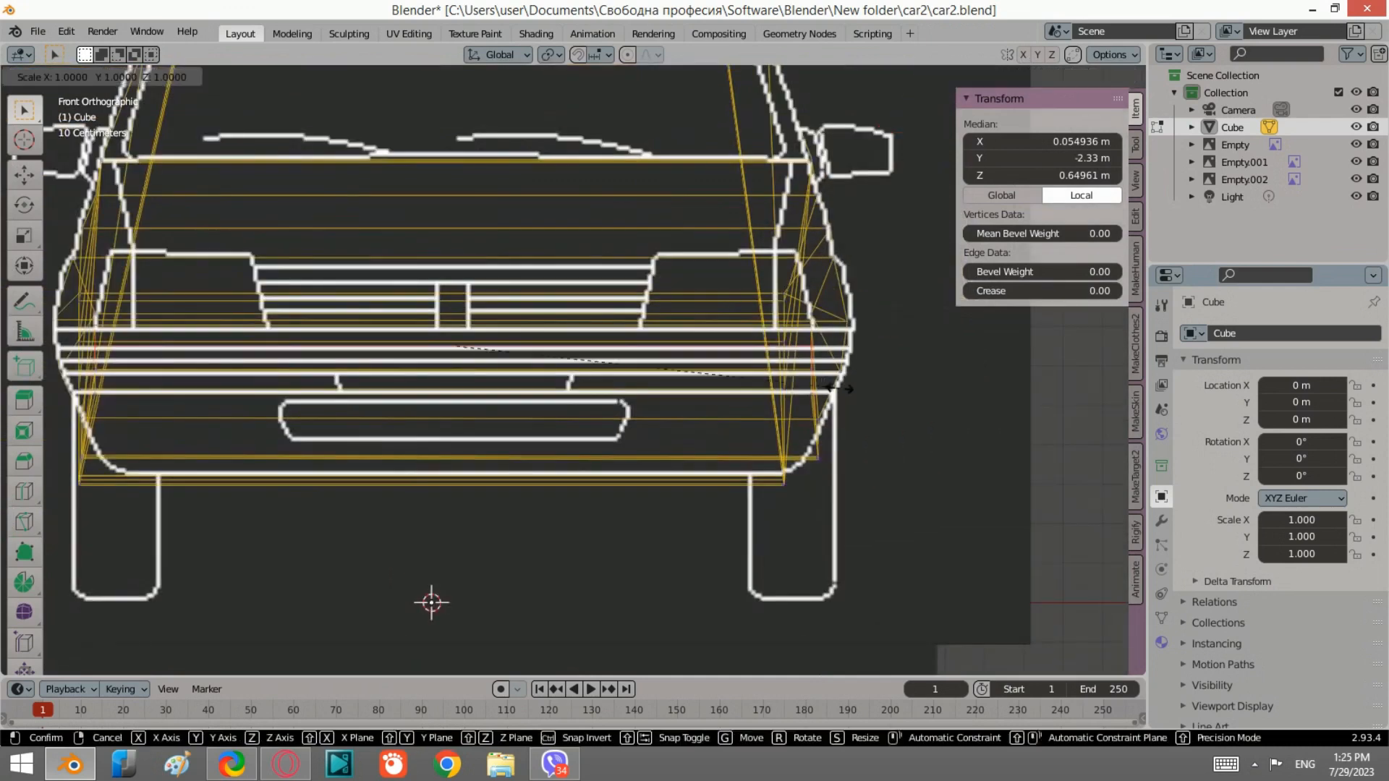
{"action": "key", "text": "x"}
{"action": "left_click", "coordinate": [878, 393]}
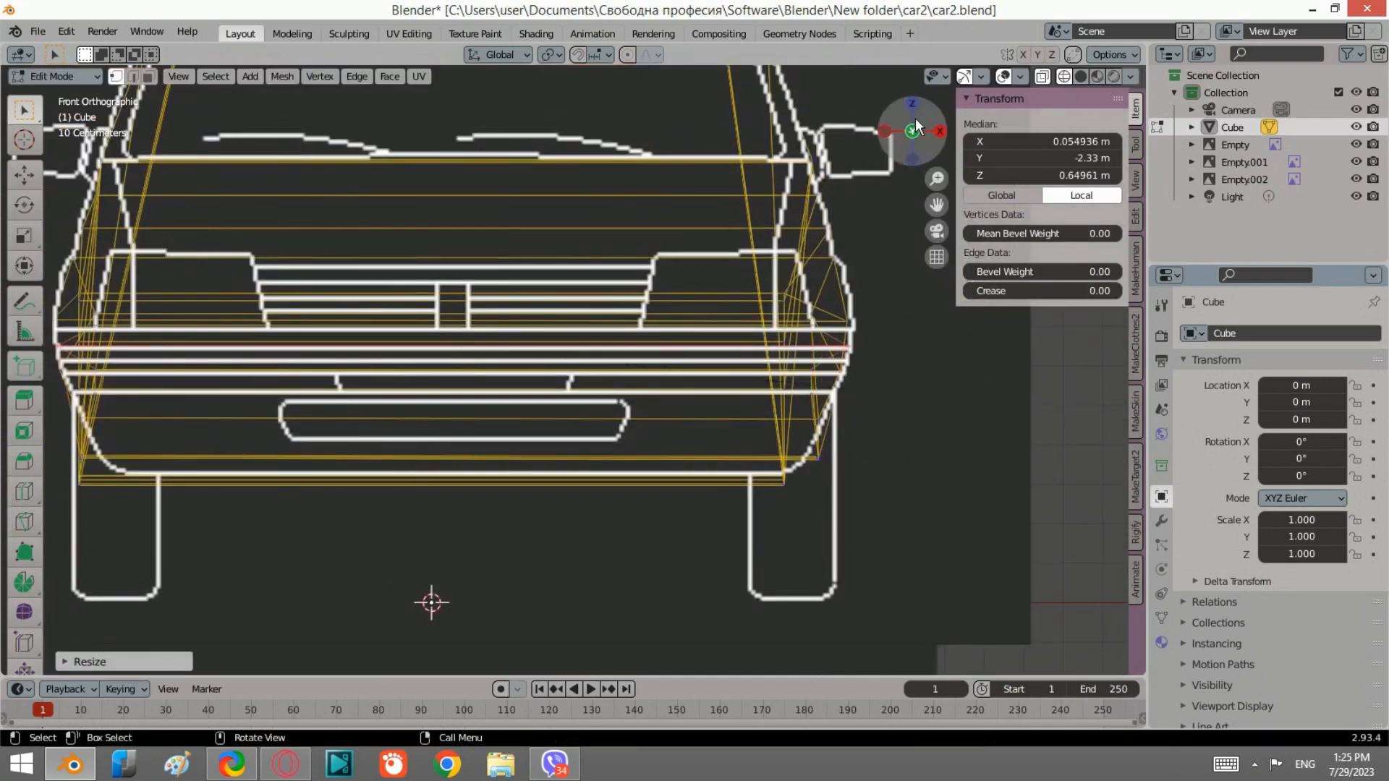
Step: Box-select the next loop vertex in the side view and scale it along X to fit the front outline
{"action": "left_click", "coordinate": [882, 131]}
{"action": "key", "text": "b"}
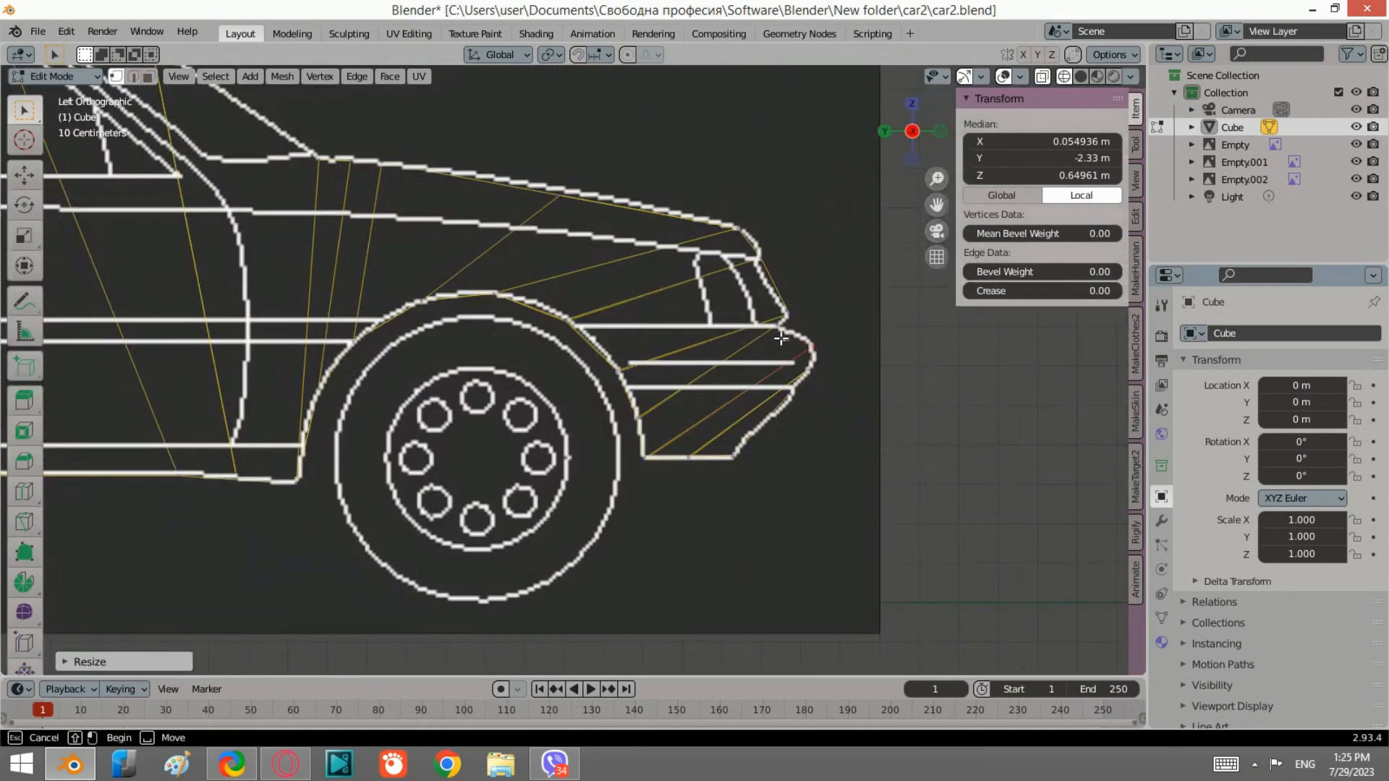
{"action": "left_click_drag", "start_coordinate": [766, 323], "coordinate": [817, 362]}
{"action": "left_click", "coordinate": [938, 132]}
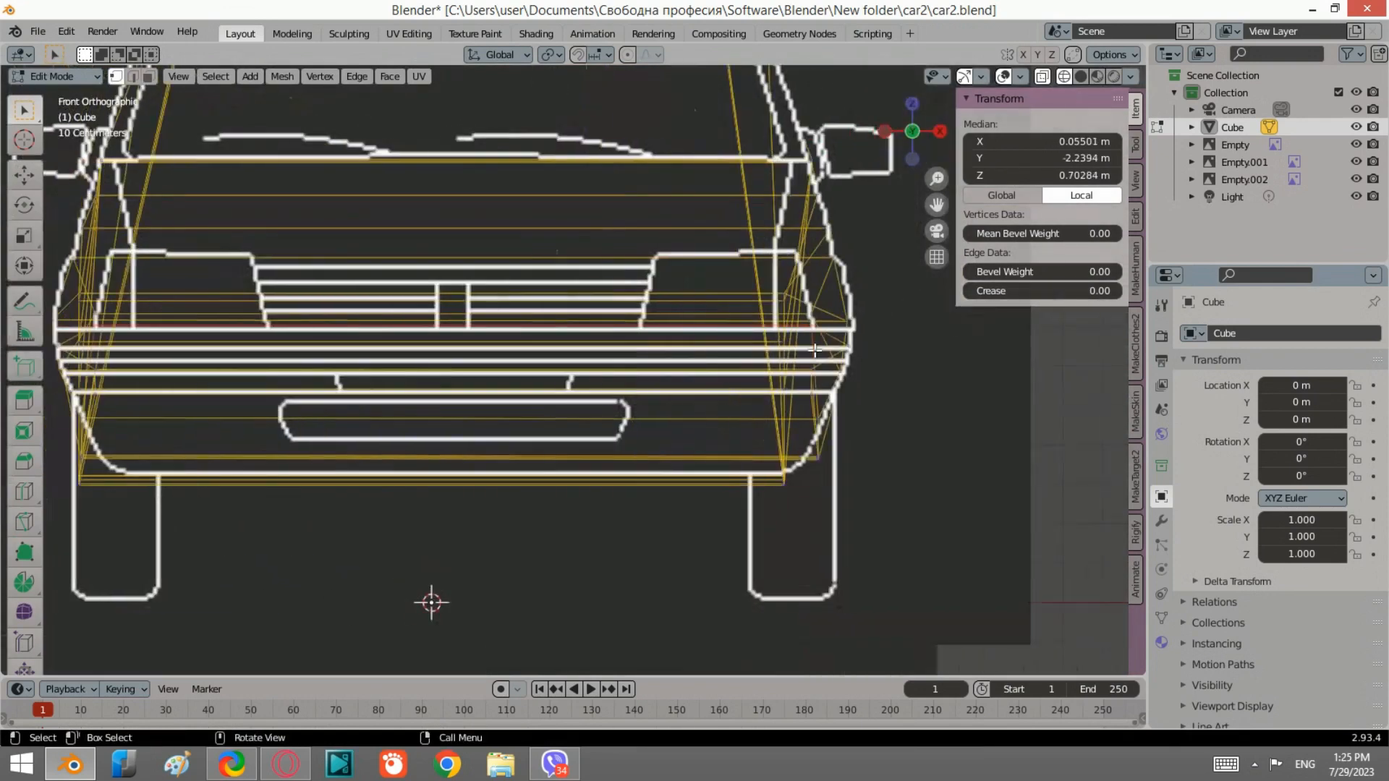
{"action": "key", "text": "s"}
{"action": "key", "text": "x"}
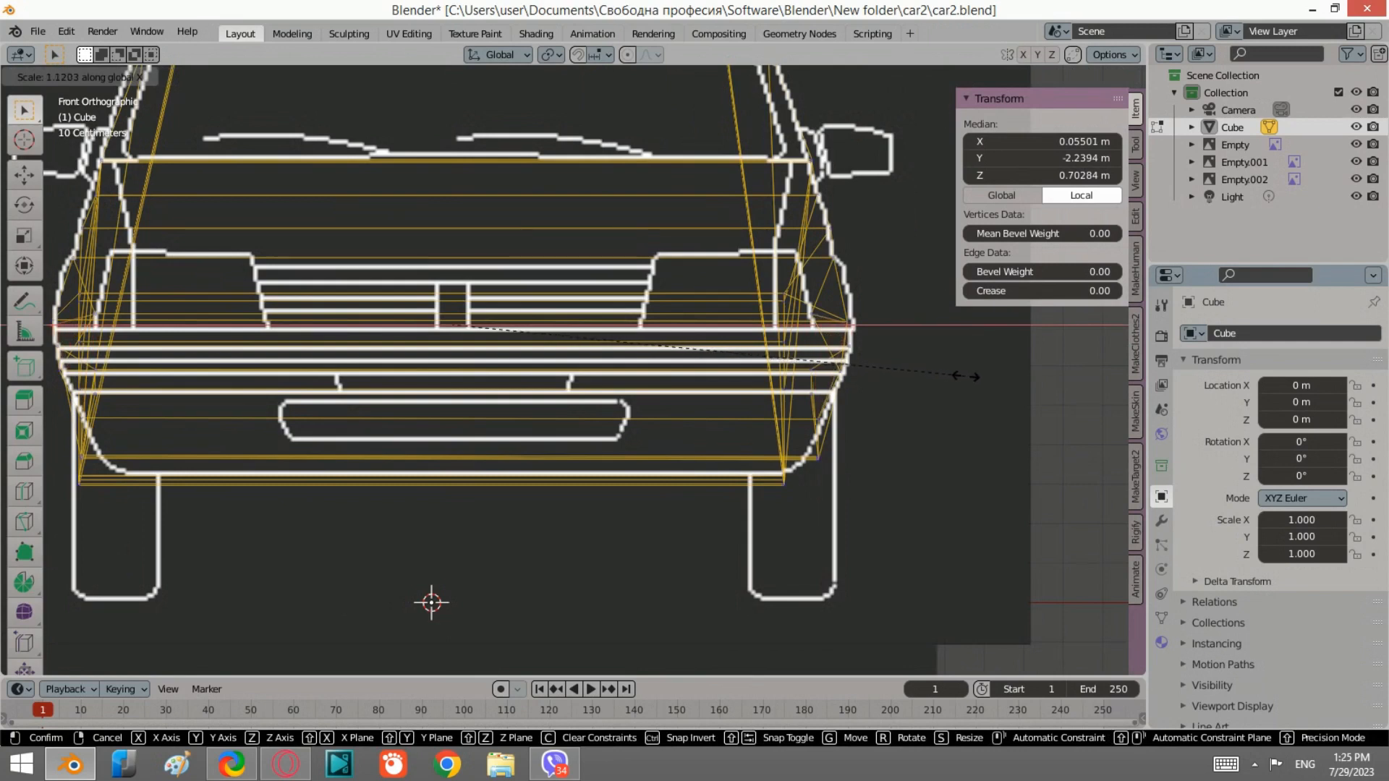
{"action": "left_click", "coordinate": [966, 376]}
Step: Select the lower loop vertex near the bumper and scale it along X to match the front reference
{"action": "left_click", "coordinate": [892, 132]}
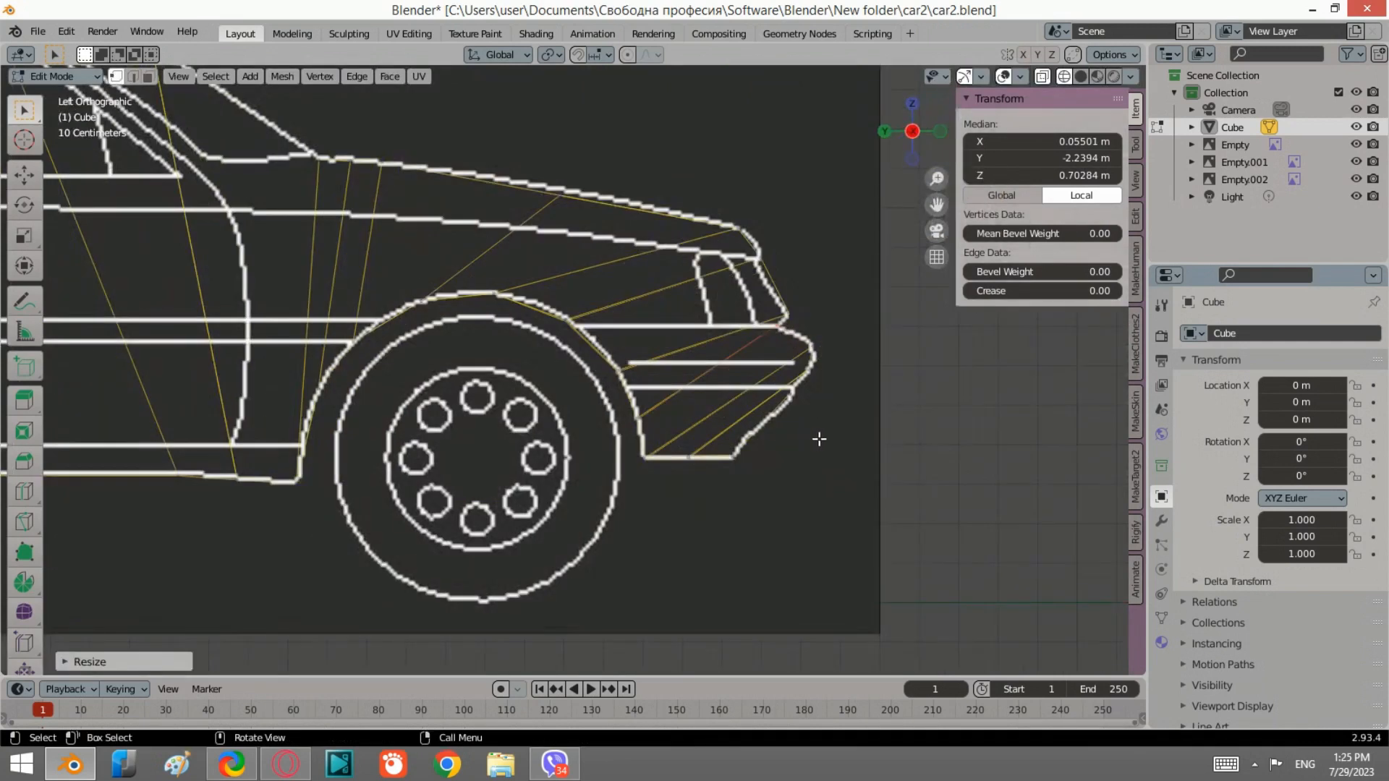
{"action": "scroll", "coordinate": [818, 439], "scroll_direction": "up", "scroll_amount": 3}
{"action": "left_click_drag", "start_coordinate": [865, 553], "coordinate": [839, 505]}
{"action": "left_click", "coordinate": [939, 134]}
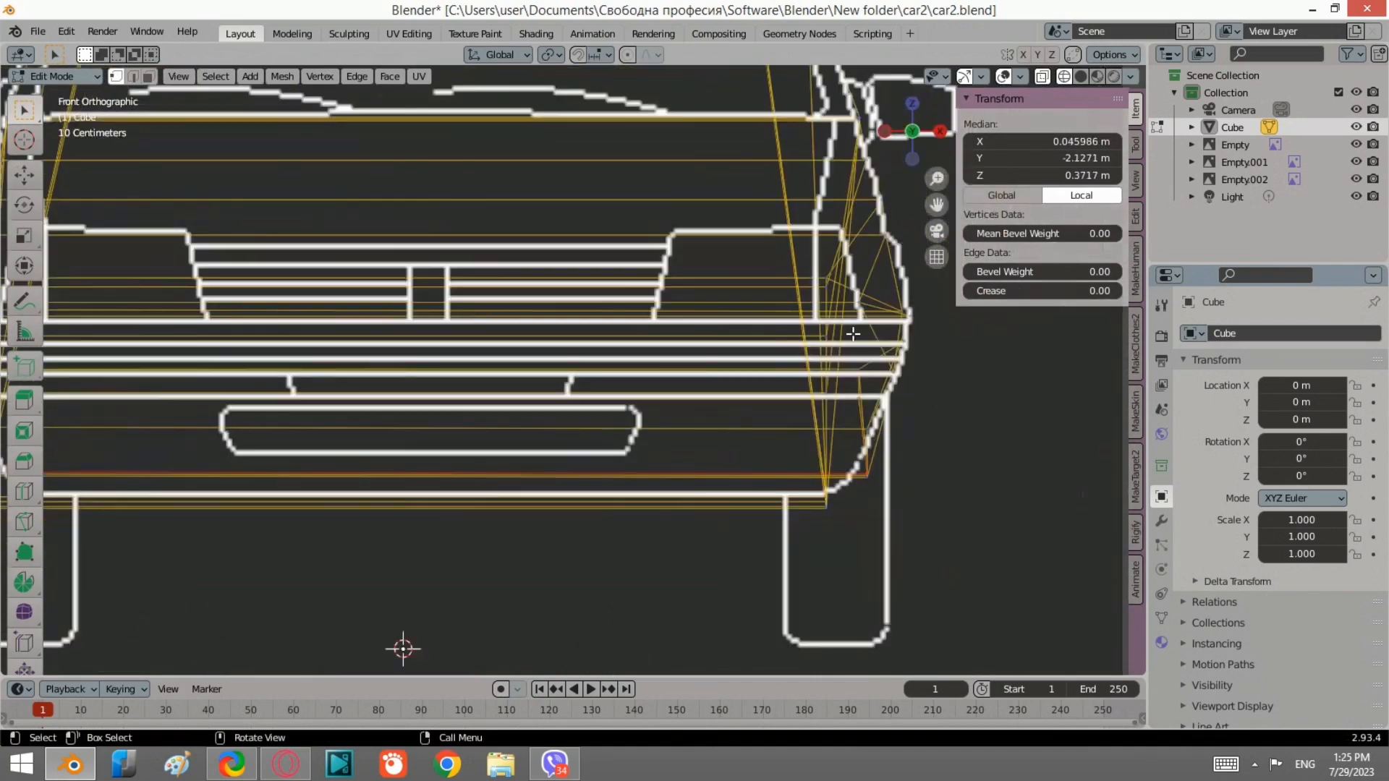
{"action": "scroll", "coordinate": [906, 438], "scroll_direction": "down", "scroll_amount": 3}
{"action": "key", "text": "s"}
{"action": "key", "text": "x"}
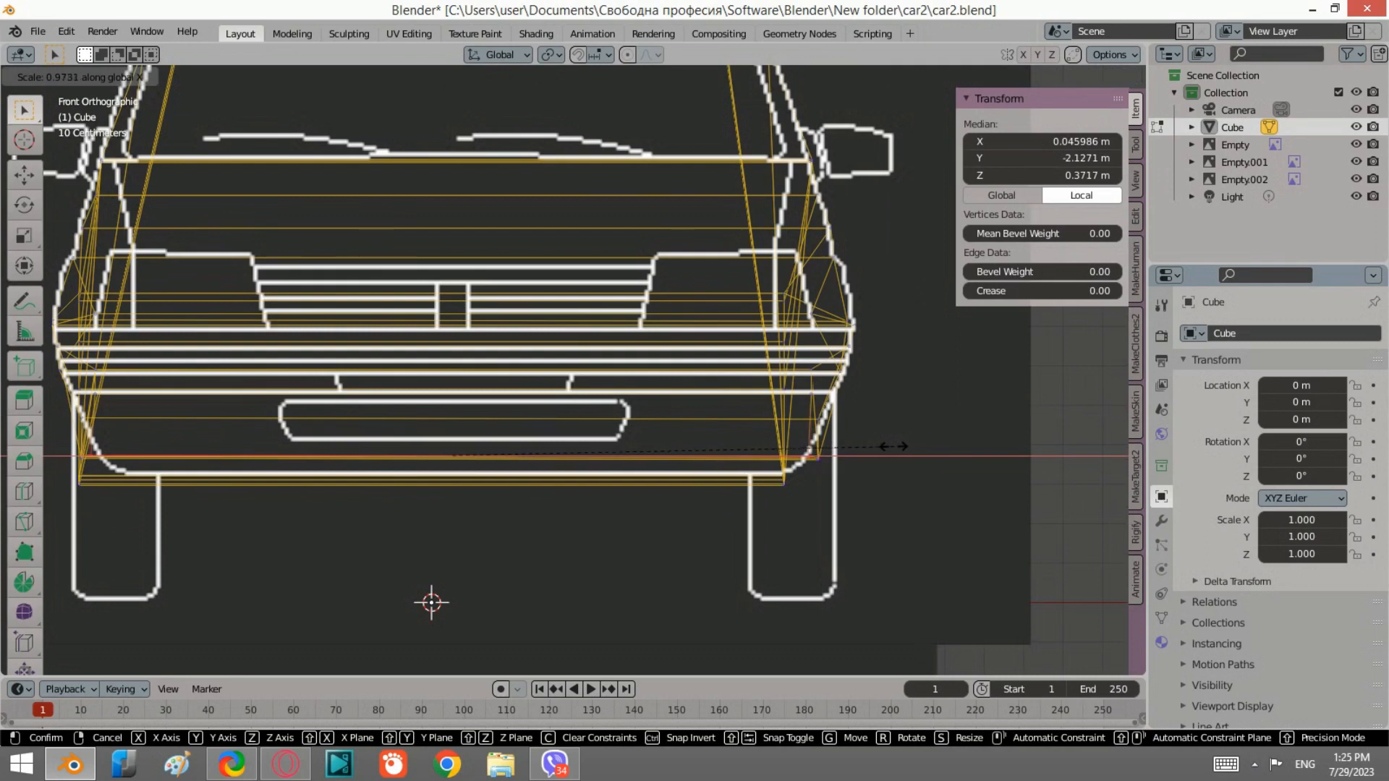
{"action": "left_click", "coordinate": [891, 446]}
Step: Select the bottom bumper edge and scale it along X to the front reference width
{"action": "left_click", "coordinate": [887, 132]}
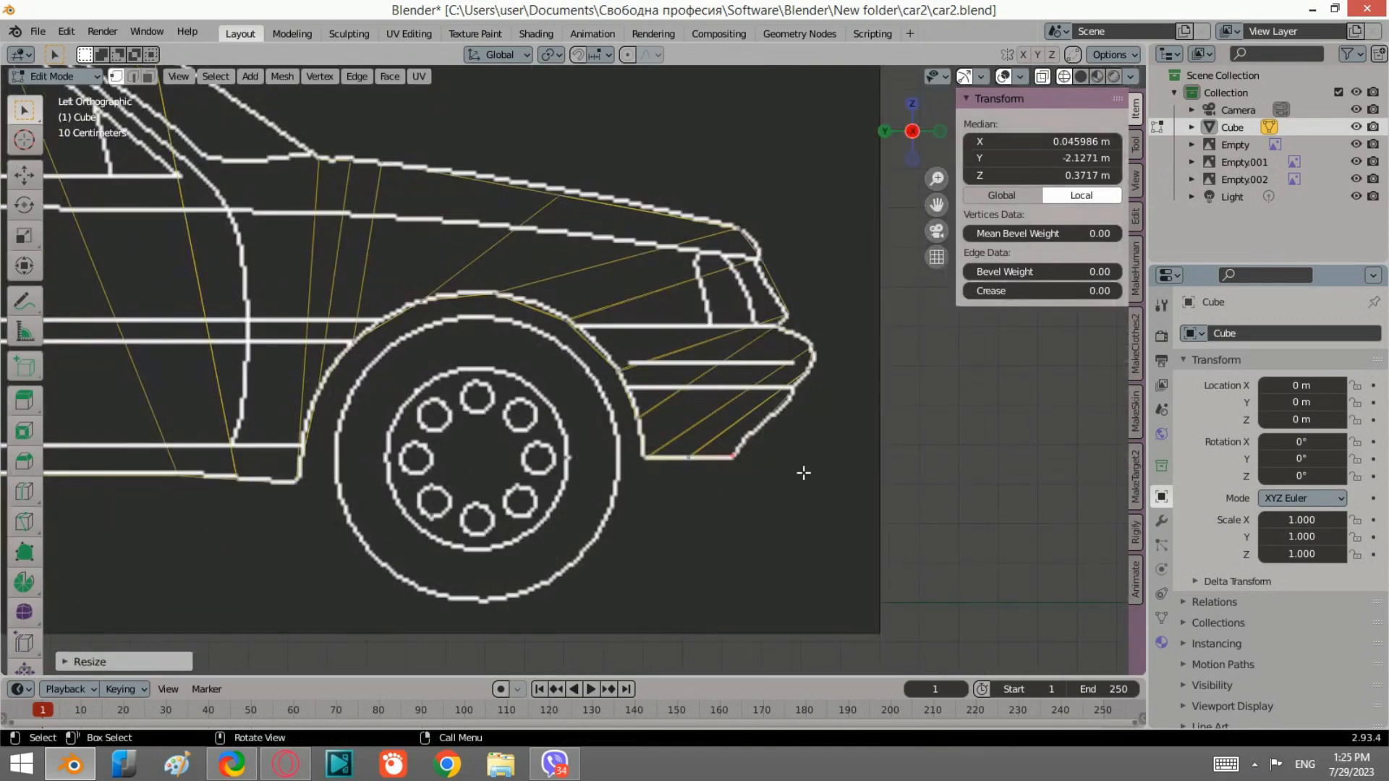
{"action": "left_click", "coordinate": [664, 418], "text": "shift"}
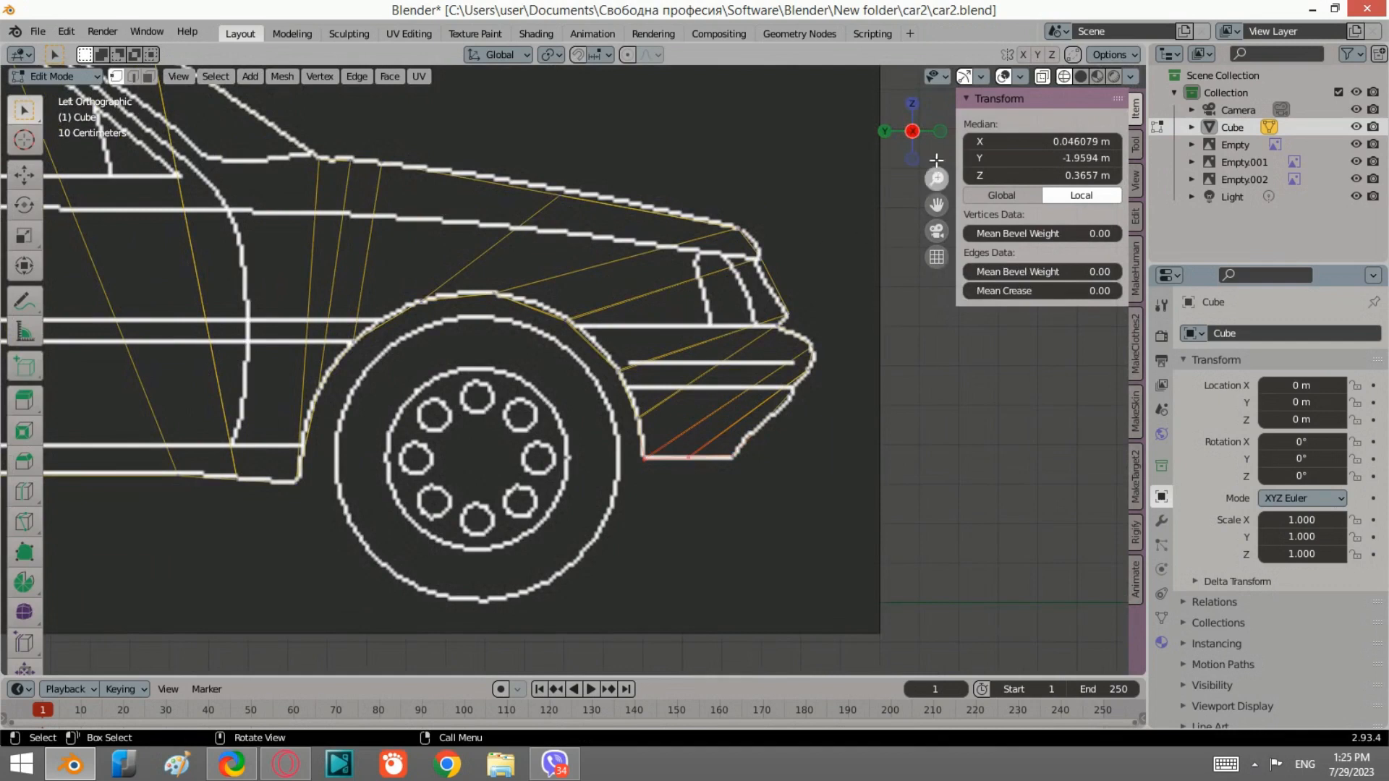
{"action": "left_click", "coordinate": [939, 131]}
{"action": "key", "text": "s"}
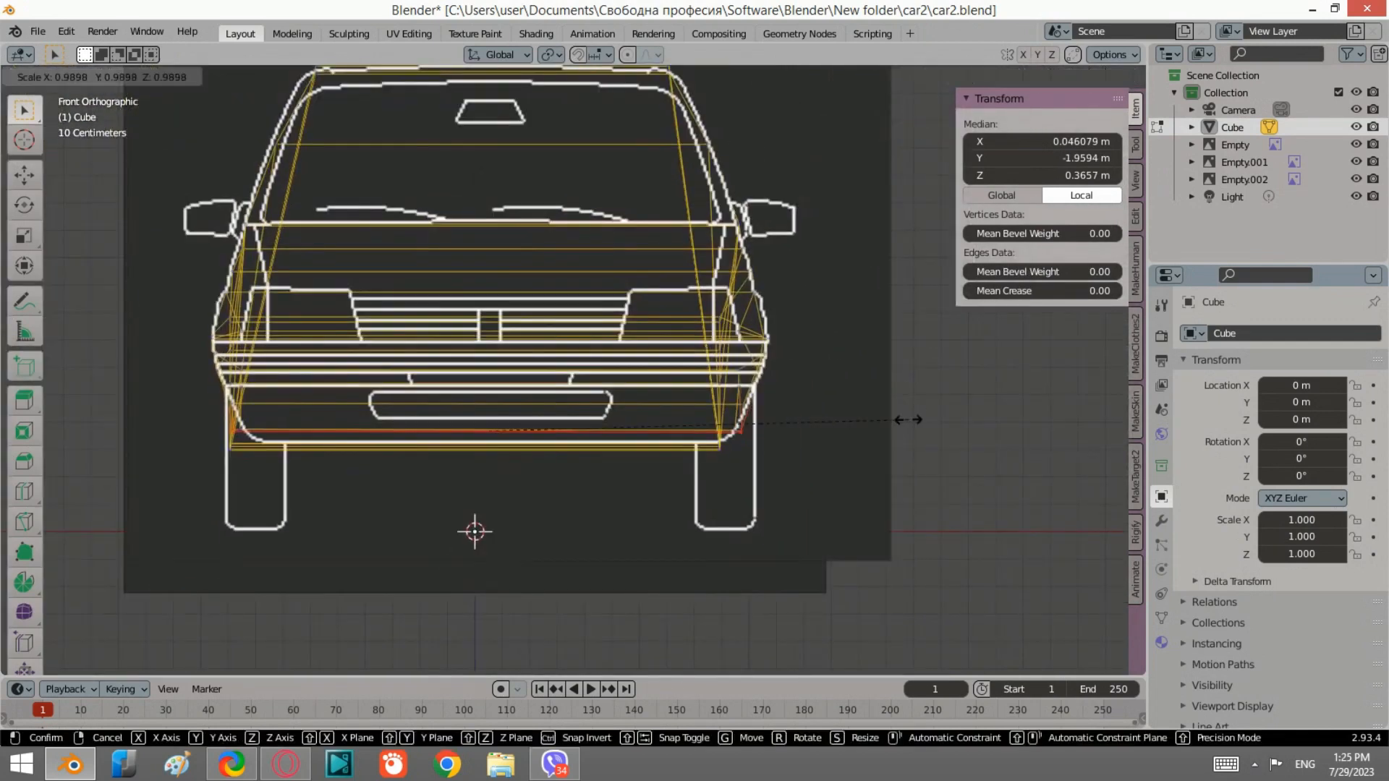
{"action": "key", "text": "x"}
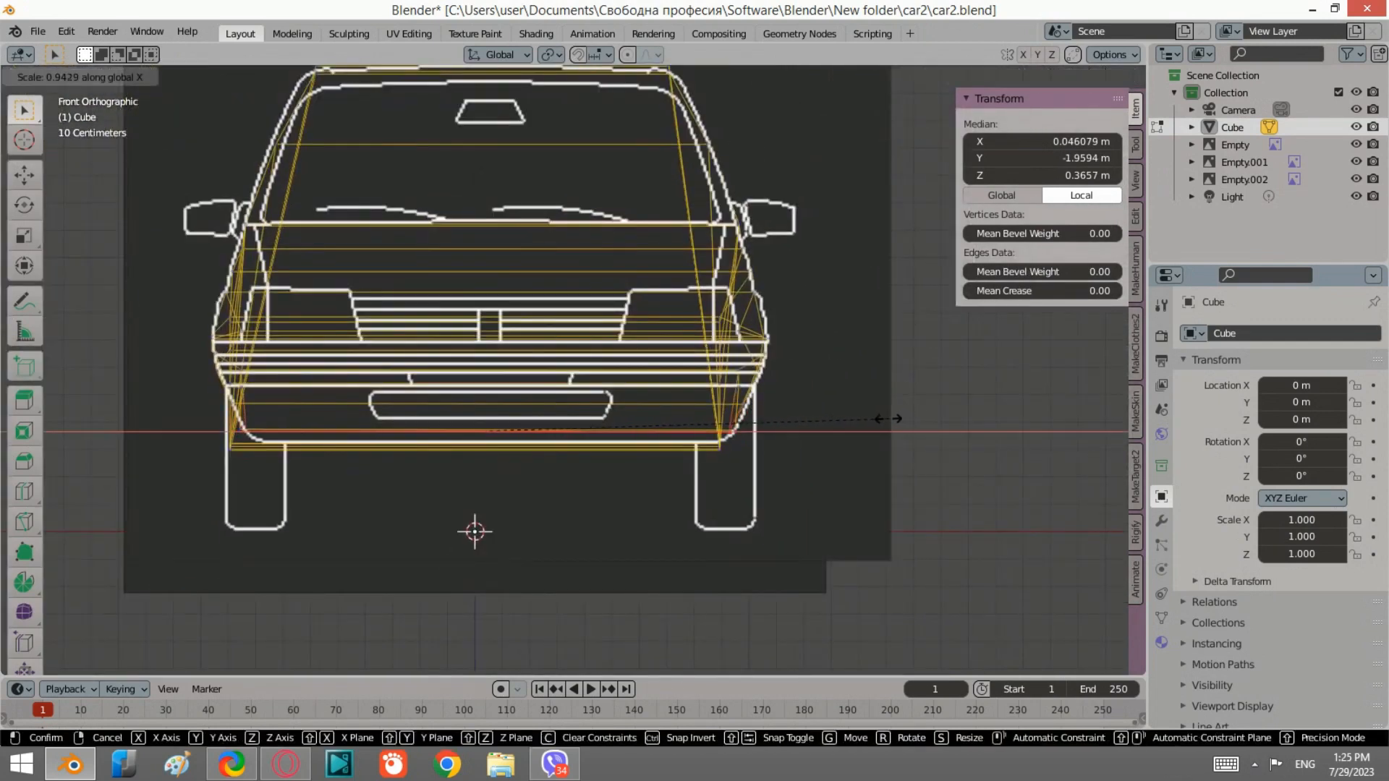
{"action": "left_click", "coordinate": [888, 418]}
Step: Select a front fender vertex in perspective and scale it in the front view
{"action": "left_click", "coordinate": [884, 131]}
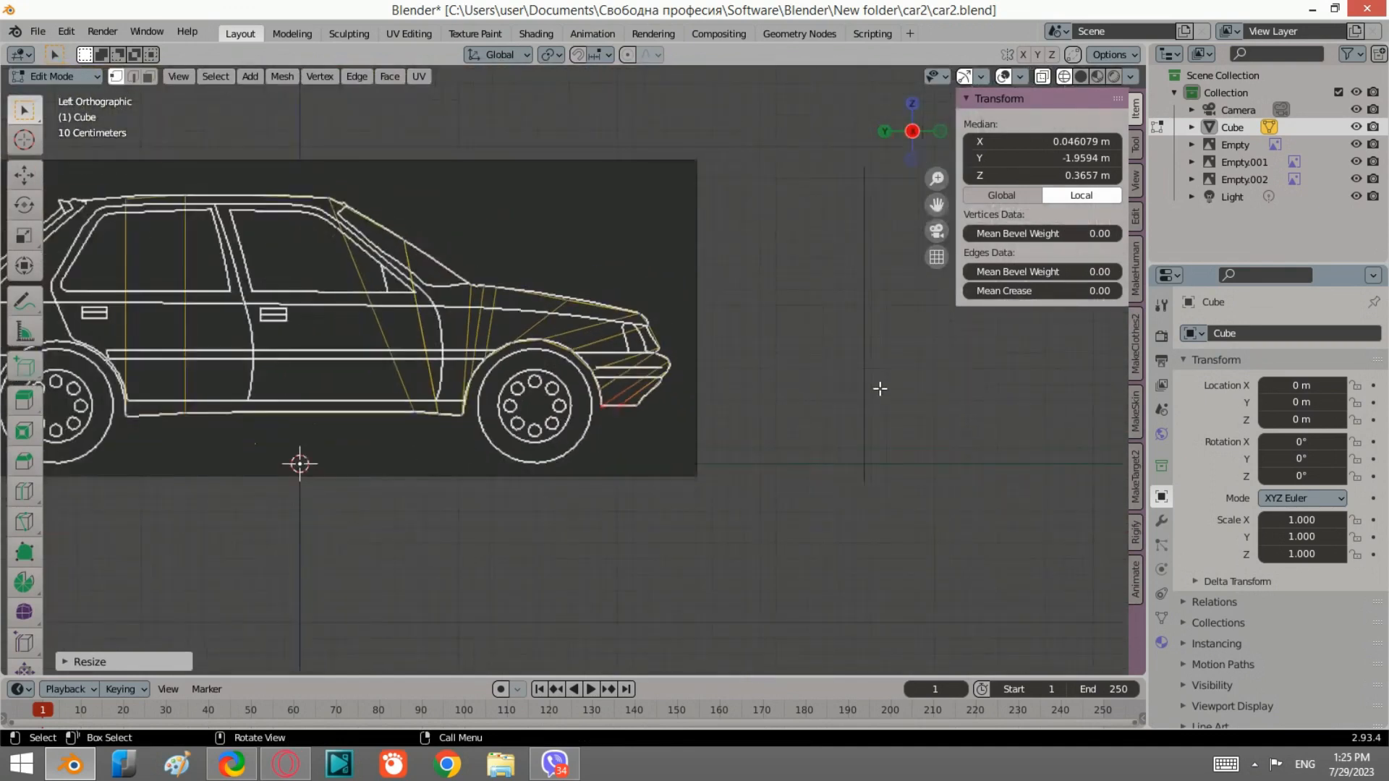
{"action": "middle_click_drag", "start_coordinate": [676, 298], "coordinate": [457, 476]}
{"action": "left_click", "coordinate": [453, 486]}
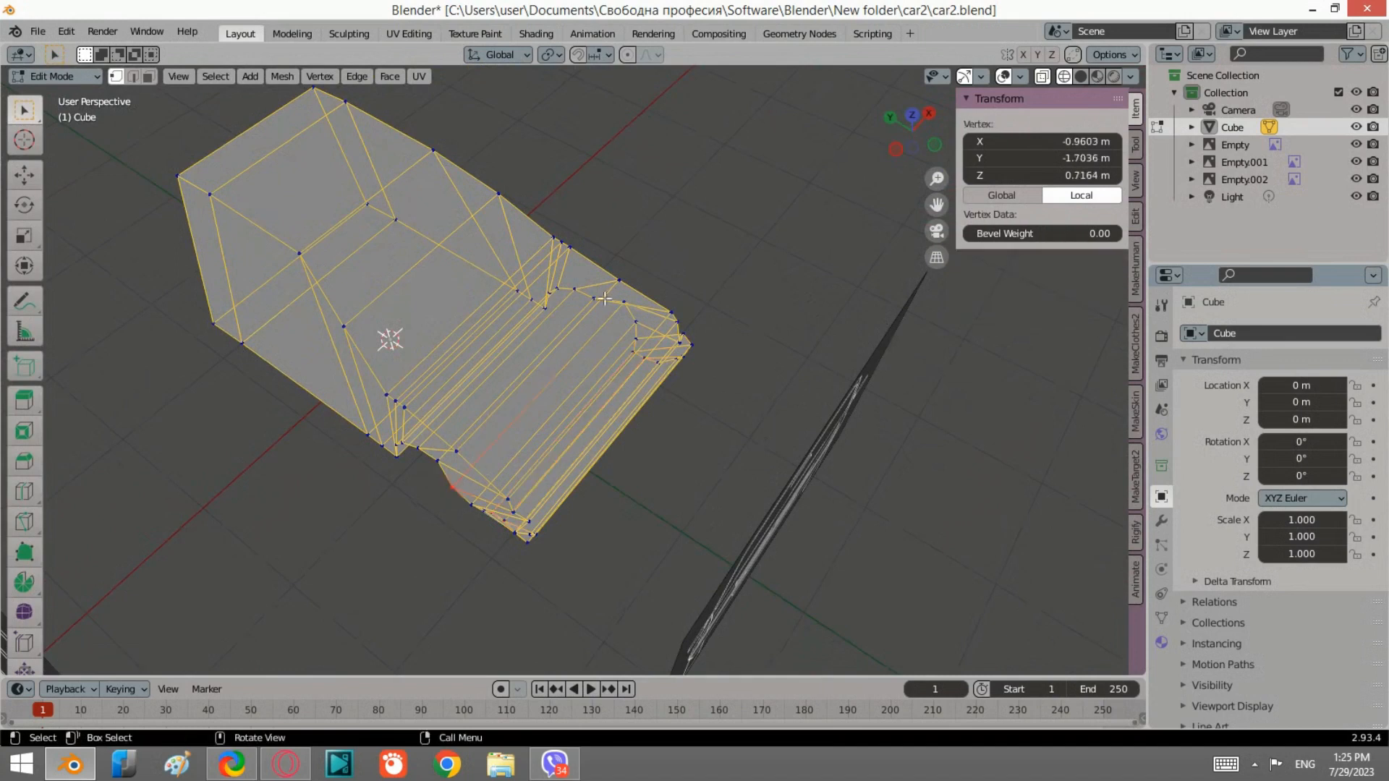
{"action": "key", "text": "b"}
{"action": "left_click_drag", "start_coordinate": [627, 311], "coordinate": [619, 296], "text": "shift"}
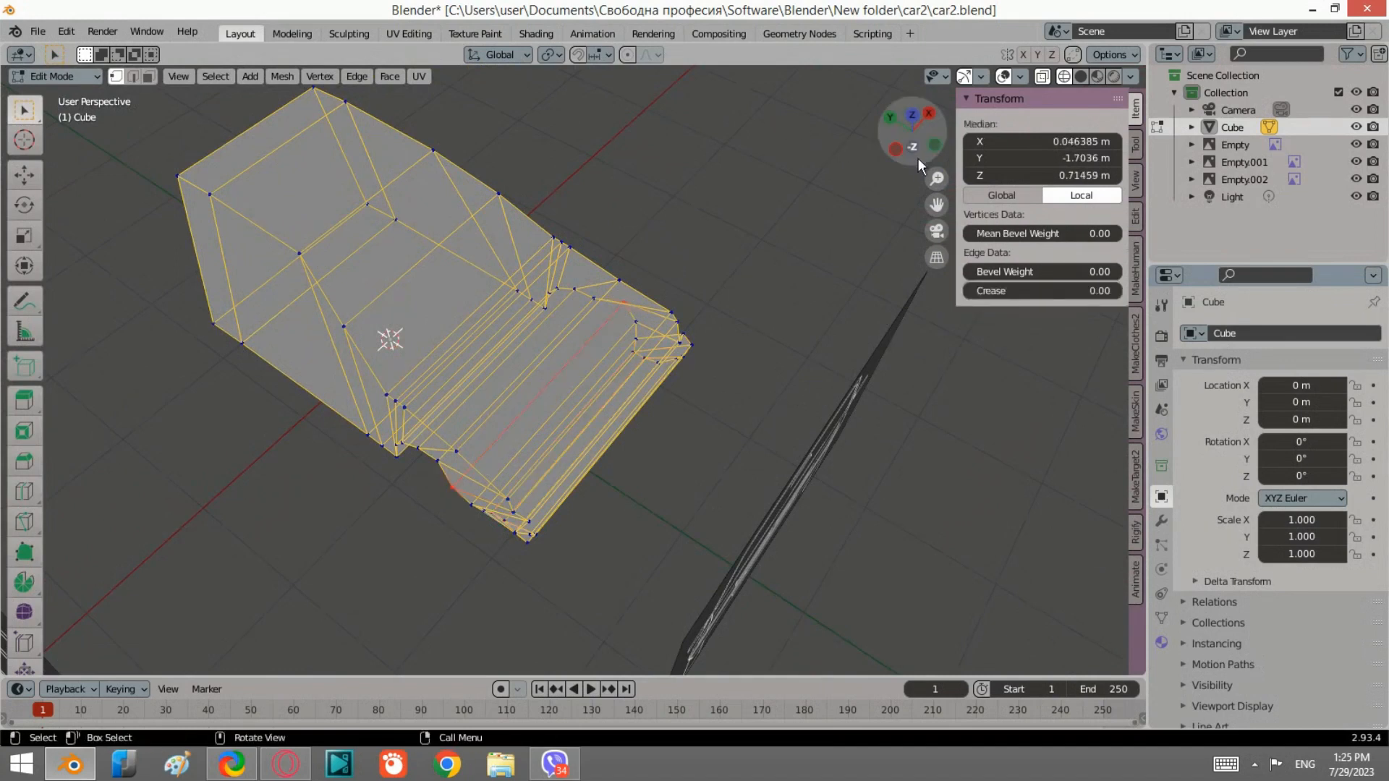
{"action": "left_click", "coordinate": [935, 145]}
{"action": "scroll", "coordinate": [830, 323], "scroll_direction": "up", "scroll_amount": 4}
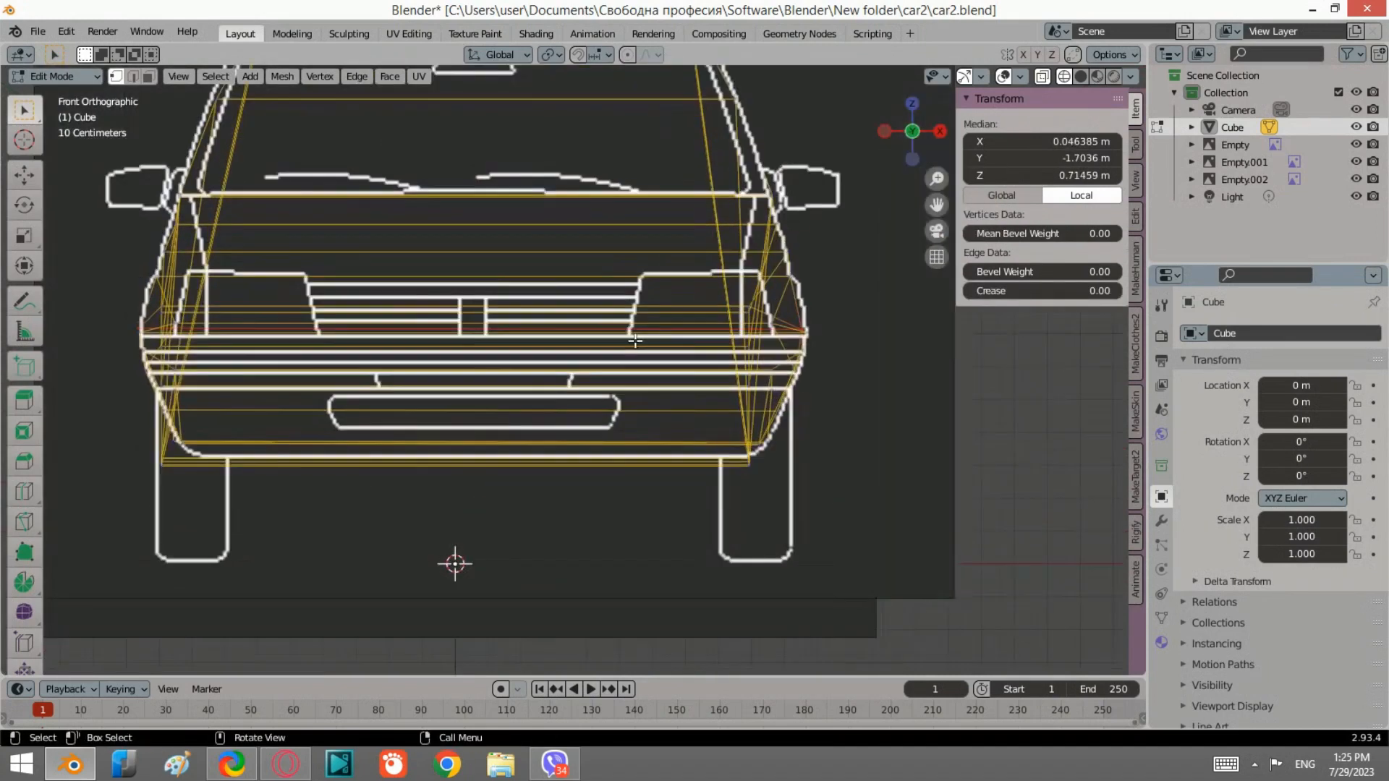
{"action": "key", "text": "s"}
{"action": "left_click", "coordinate": [846, 332]}
Step: Orbit around the front of the model, switching between solid and wireframe shading to inspect it
{"action": "middle_click_drag", "start_coordinate": [847, 332], "coordinate": [745, 394]}
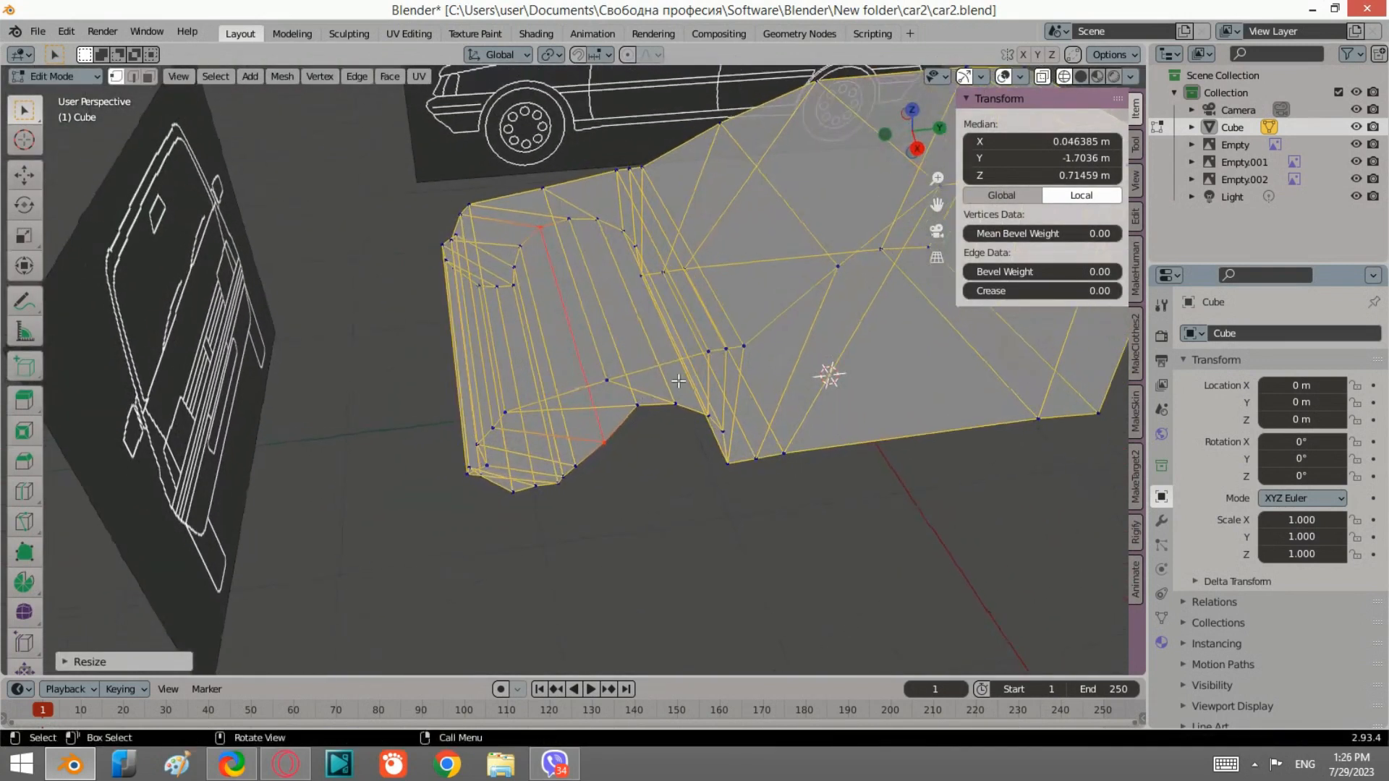
{"action": "left_click", "coordinate": [1081, 76]}
{"action": "mouse_move", "coordinate": [904, 246]}
{"action": "middle_mouse_down"}
{"action": "mouse_move", "coordinate": [860, 287]}
{"action": "mouse_move", "coordinate": [693, 274]}
{"action": "mouse_move", "coordinate": [790, 291]}
{"action": "mouse_move", "coordinate": [819, 328]}
{"action": "mouse_move", "coordinate": [700, 321]}
{"action": "mouse_move", "coordinate": [593, 339]}
{"action": "mouse_move", "coordinate": [632, 307]}
{"action": "mouse_move", "coordinate": [836, 323]}
{"action": "mouse_move", "coordinate": [618, 301]}
{"action": "mouse_move", "coordinate": [801, 277]}
{"action": "middle_mouse_up"}
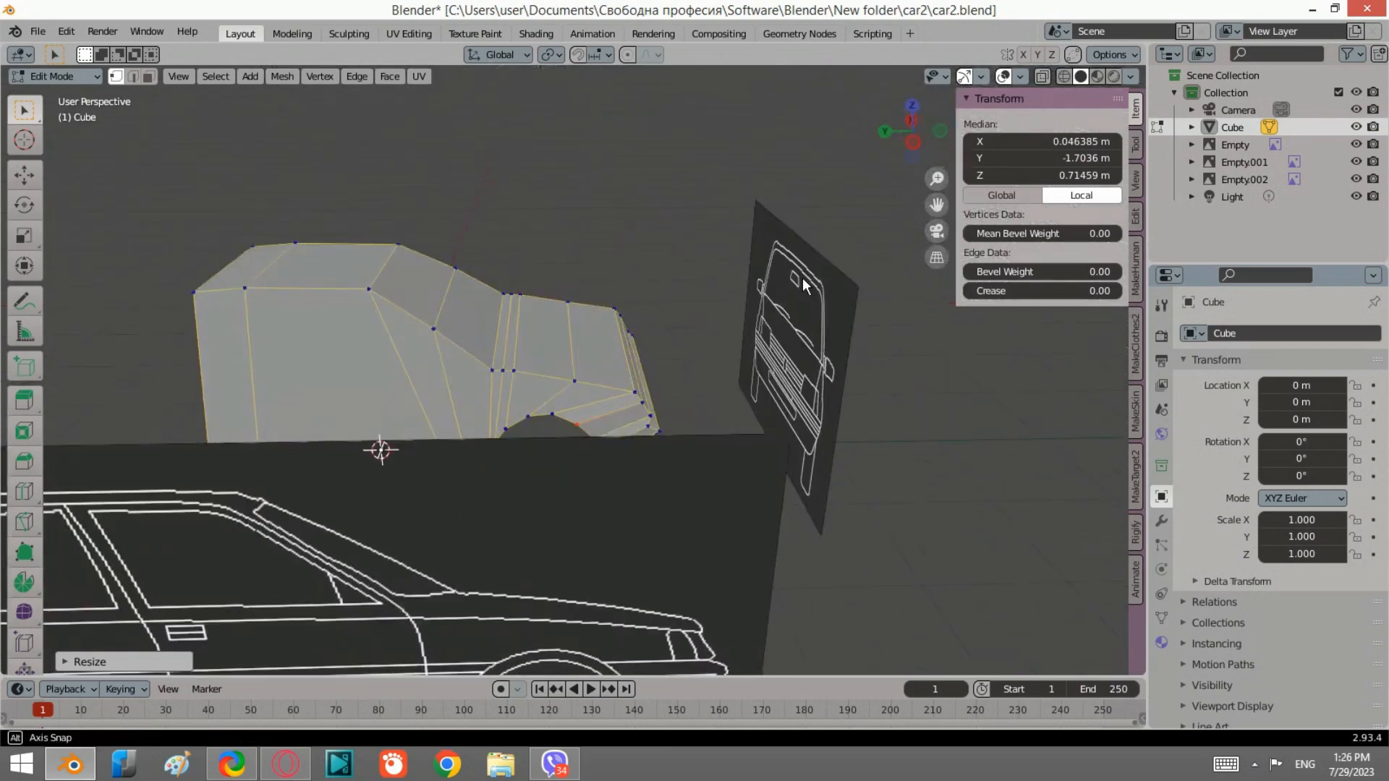
{"action": "left_click", "coordinate": [1064, 76]}
{"action": "middle_click_drag", "start_coordinate": [636, 340], "coordinate": [571, 352]}
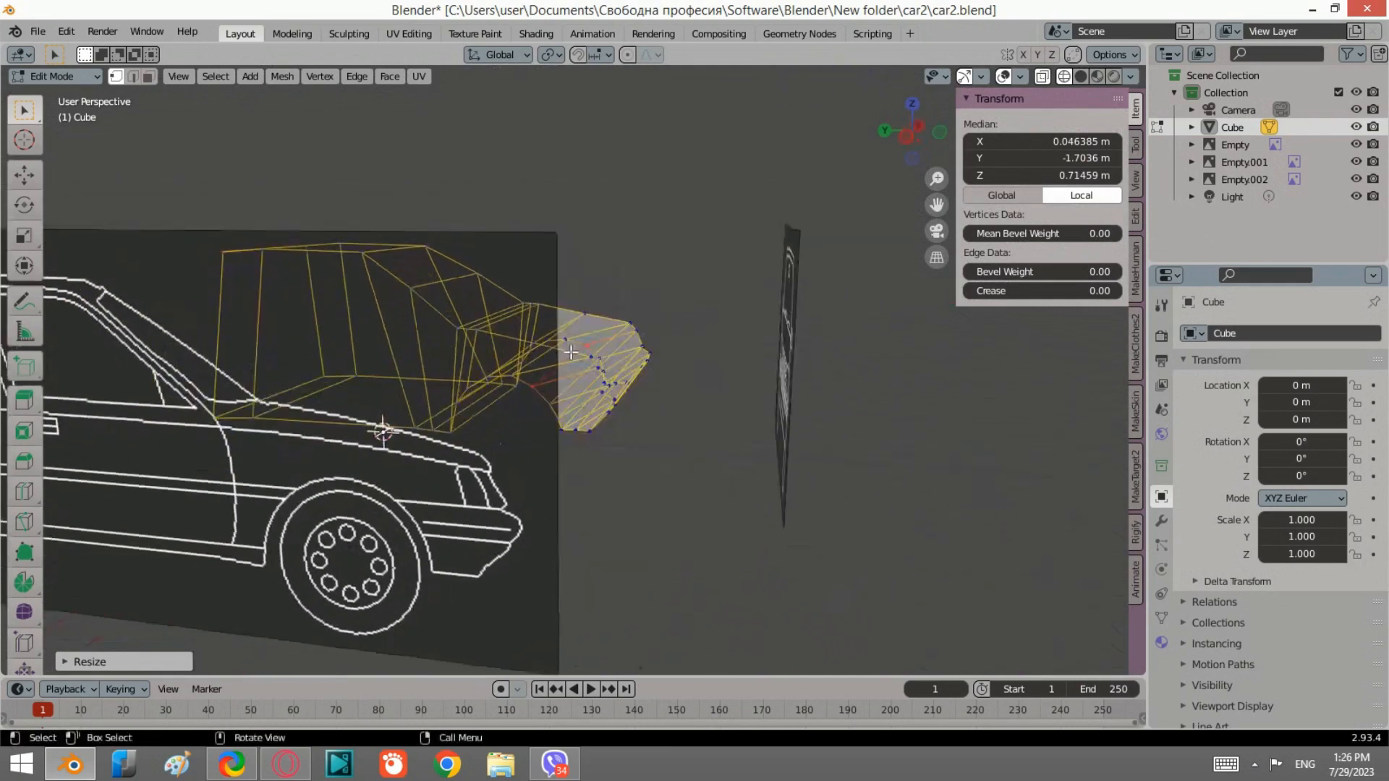
Step: Box-select the upper front hood-line vertices and scale them along X to match the front reference
{"action": "scroll", "coordinate": [570, 353], "scroll_direction": "up", "scroll_amount": 6}
{"action": "middle_click_drag", "start_coordinate": [531, 282], "coordinate": [598, 282]}
{"action": "left_click_drag", "start_coordinate": [593, 298], "coordinate": [537, 210]}
{"action": "left_click", "coordinate": [941, 133]}
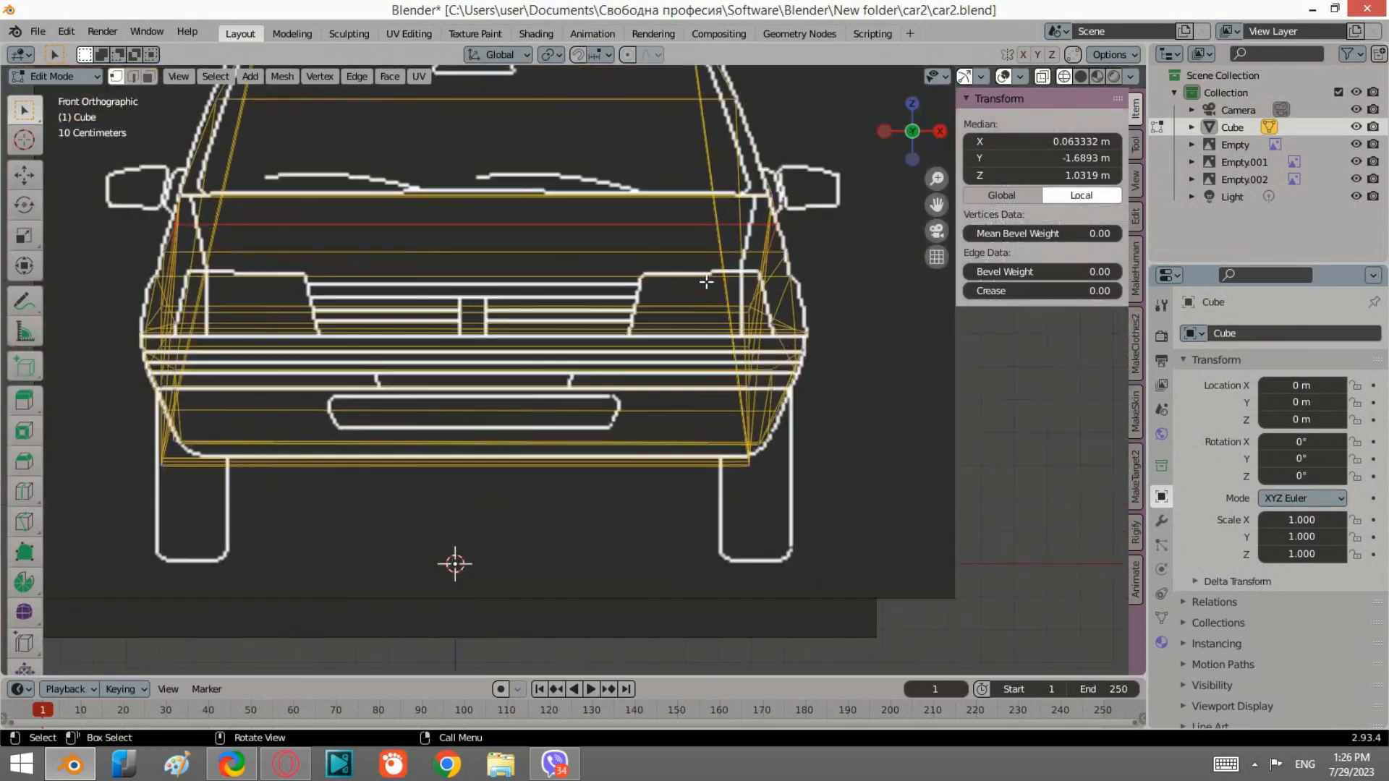
{"action": "key", "text": "s"}
{"action": "key", "text": "x"}
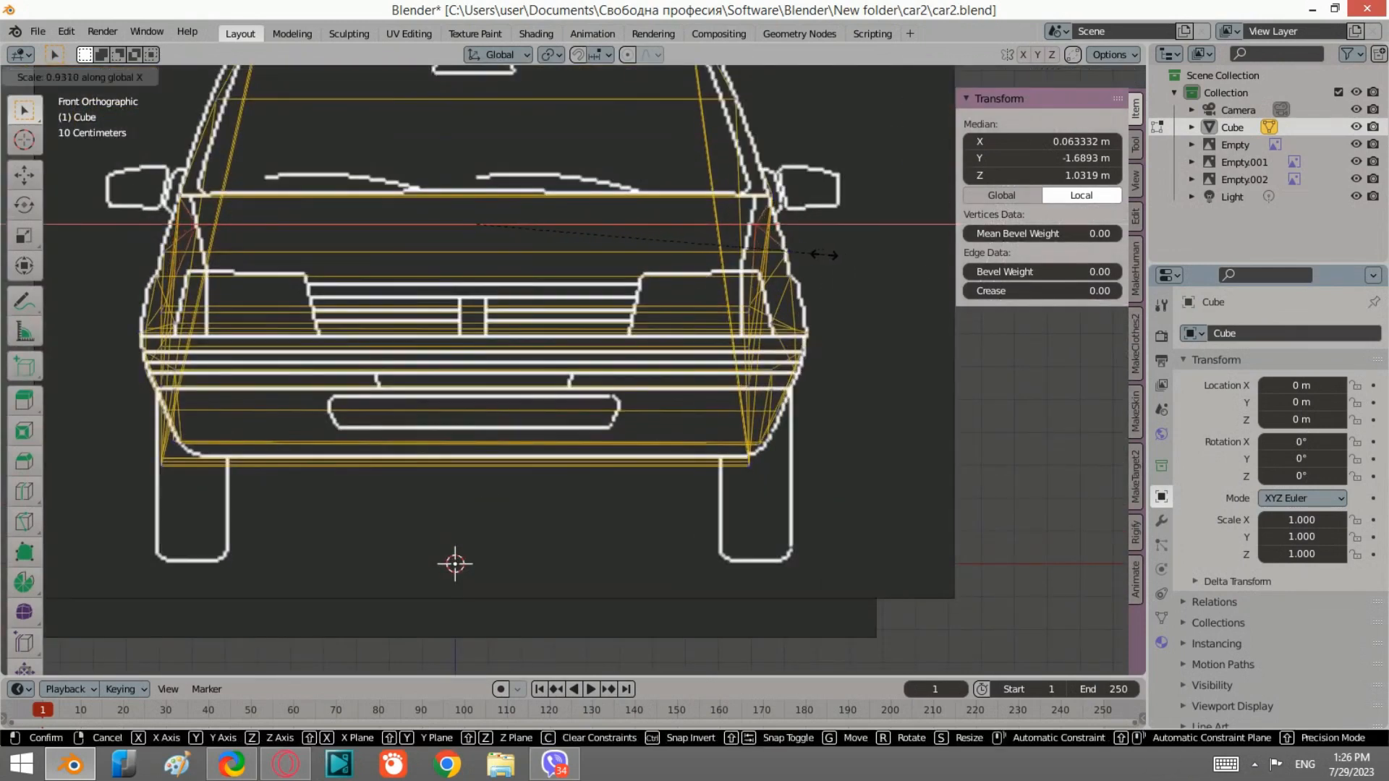
{"action": "left_click", "coordinate": [823, 255]}
Step: Orbit the model with solid shading and X-ray toggled to inspect the front end
{"action": "mouse_move", "coordinate": [487, 502]}
{"action": "middle_mouse_down"}
{"action": "mouse_move", "coordinate": [614, 317]}
{"action": "mouse_move", "coordinate": [642, 227]}
{"action": "mouse_move", "coordinate": [646, 348]}
{"action": "mouse_move", "coordinate": [735, 397]}
{"action": "mouse_move", "coordinate": [871, 323]}
{"action": "mouse_move", "coordinate": [809, 327]}
{"action": "mouse_move", "coordinate": [940, 267]}
{"action": "mouse_move", "coordinate": [971, 219]}
{"action": "middle_mouse_up"}
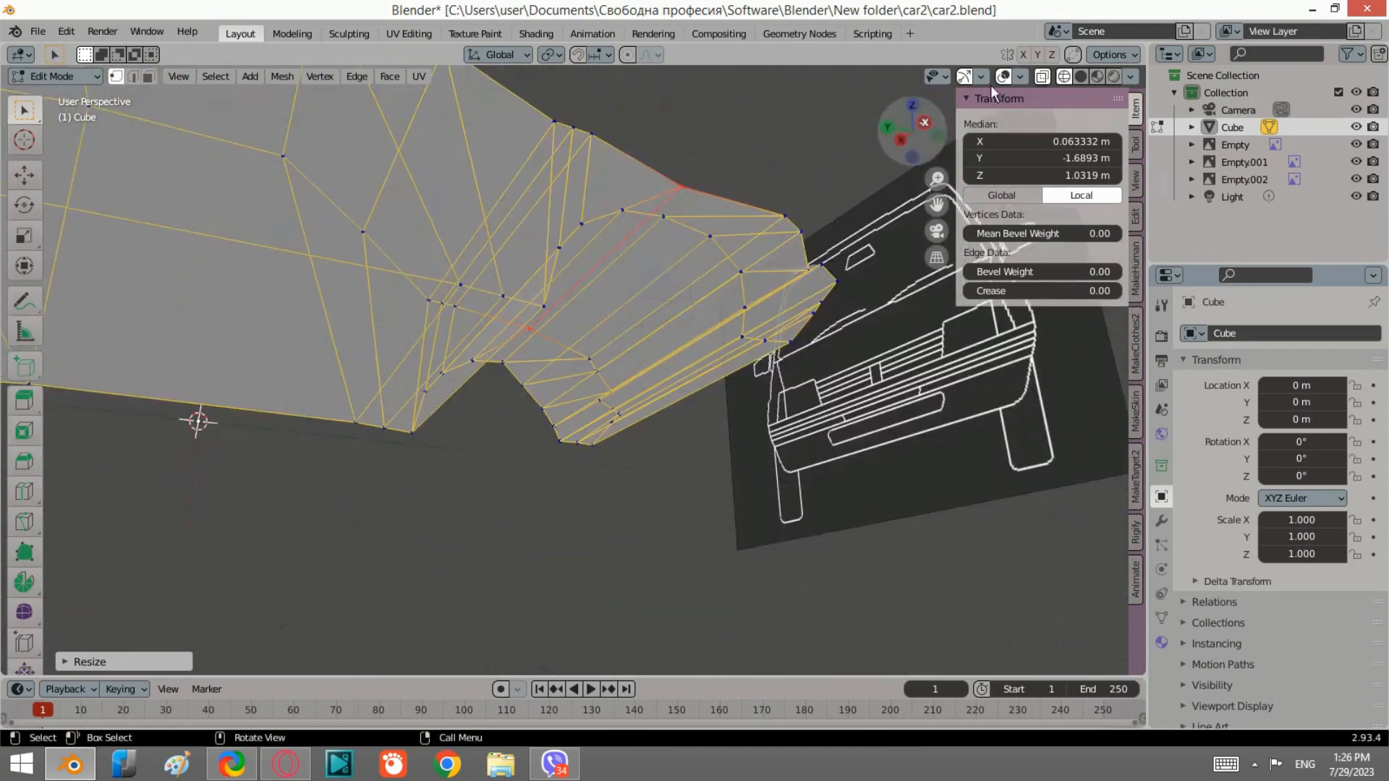
{"action": "left_click", "coordinate": [1083, 75]}
{"action": "middle_click_drag", "start_coordinate": [877, 215], "coordinate": [614, 384]}
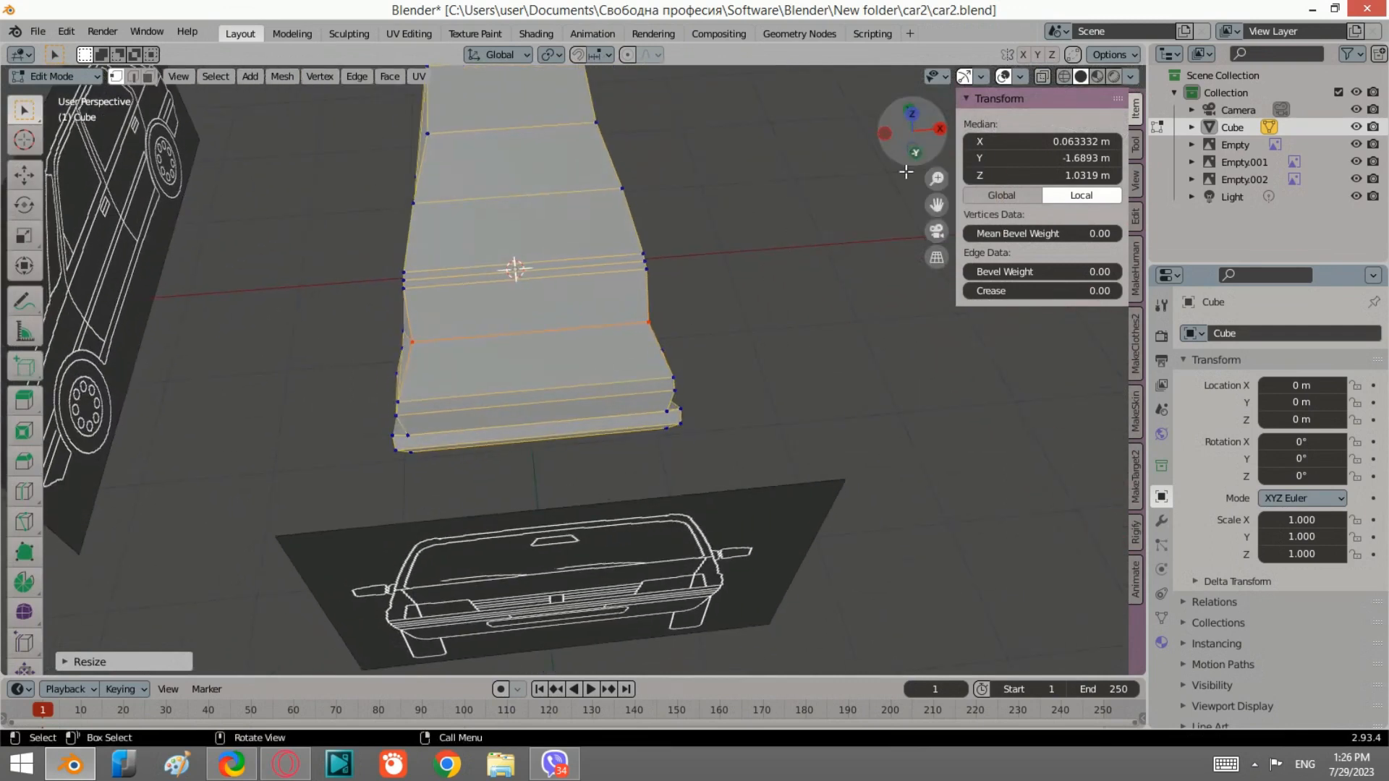
{"action": "key", "text": "alt+z"}
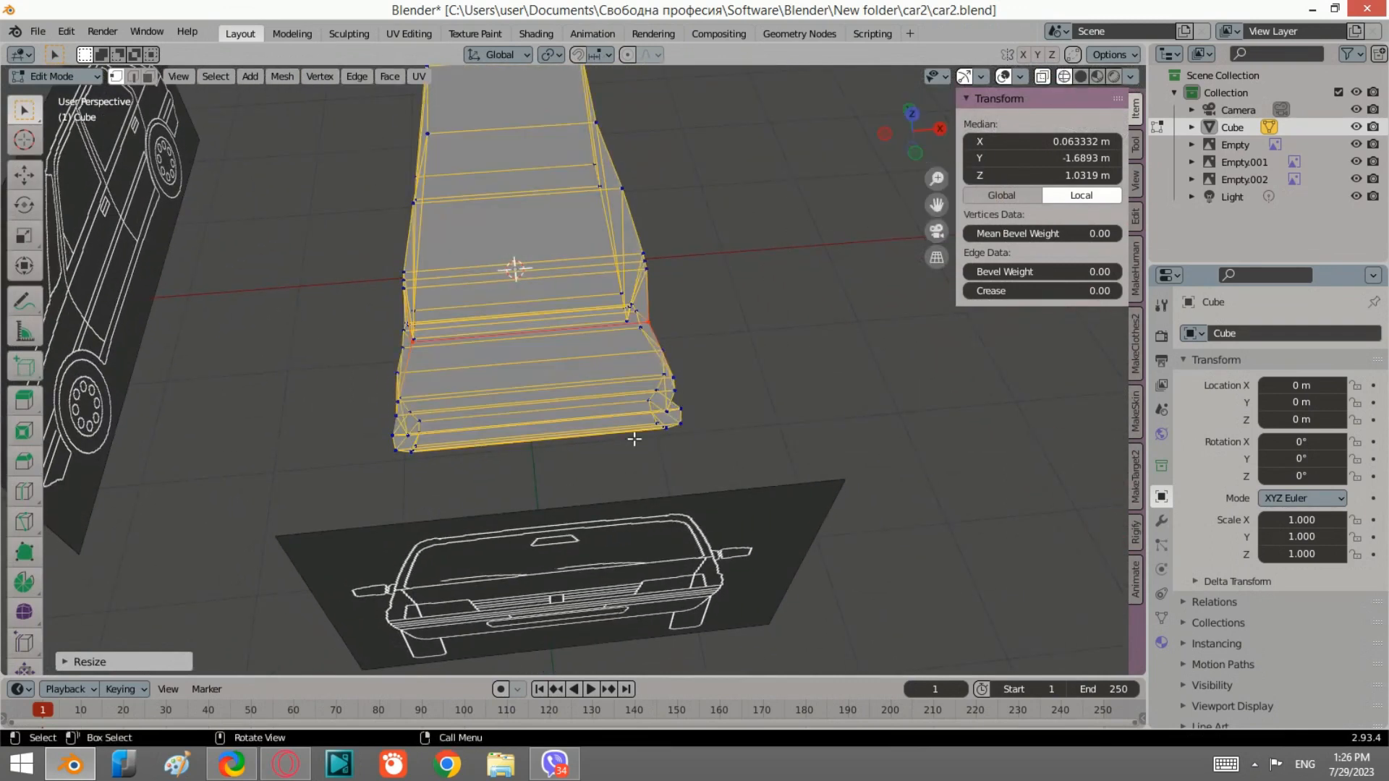
{"action": "middle_click_drag", "start_coordinate": [634, 438], "coordinate": [670, 362]}
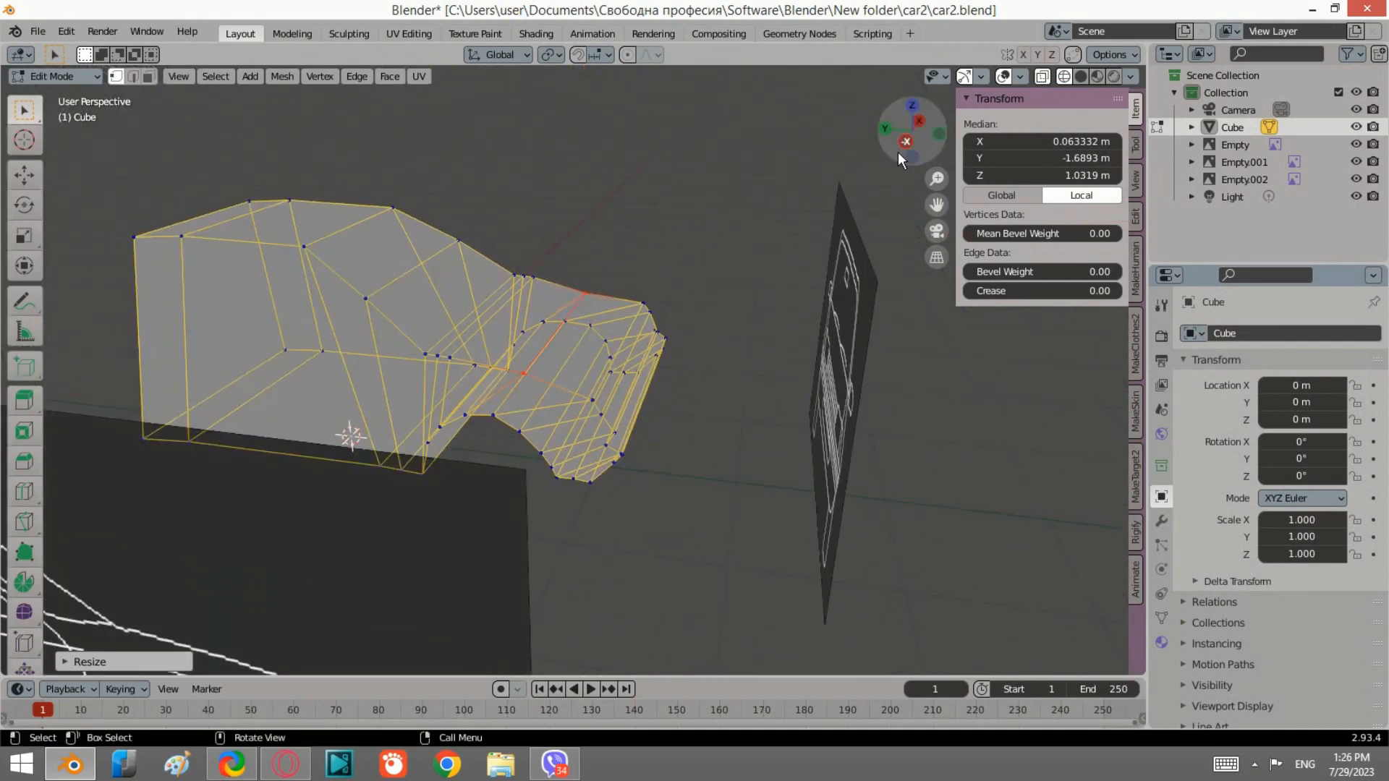
Step: Select the lower front bumper vertices and scale them along X to fit the front reference outline
{"action": "left_click", "coordinate": [899, 150]}
{"action": "scroll", "coordinate": [763, 352], "scroll_direction": "up", "scroll_amount": 5}
{"action": "key", "text": "b"}
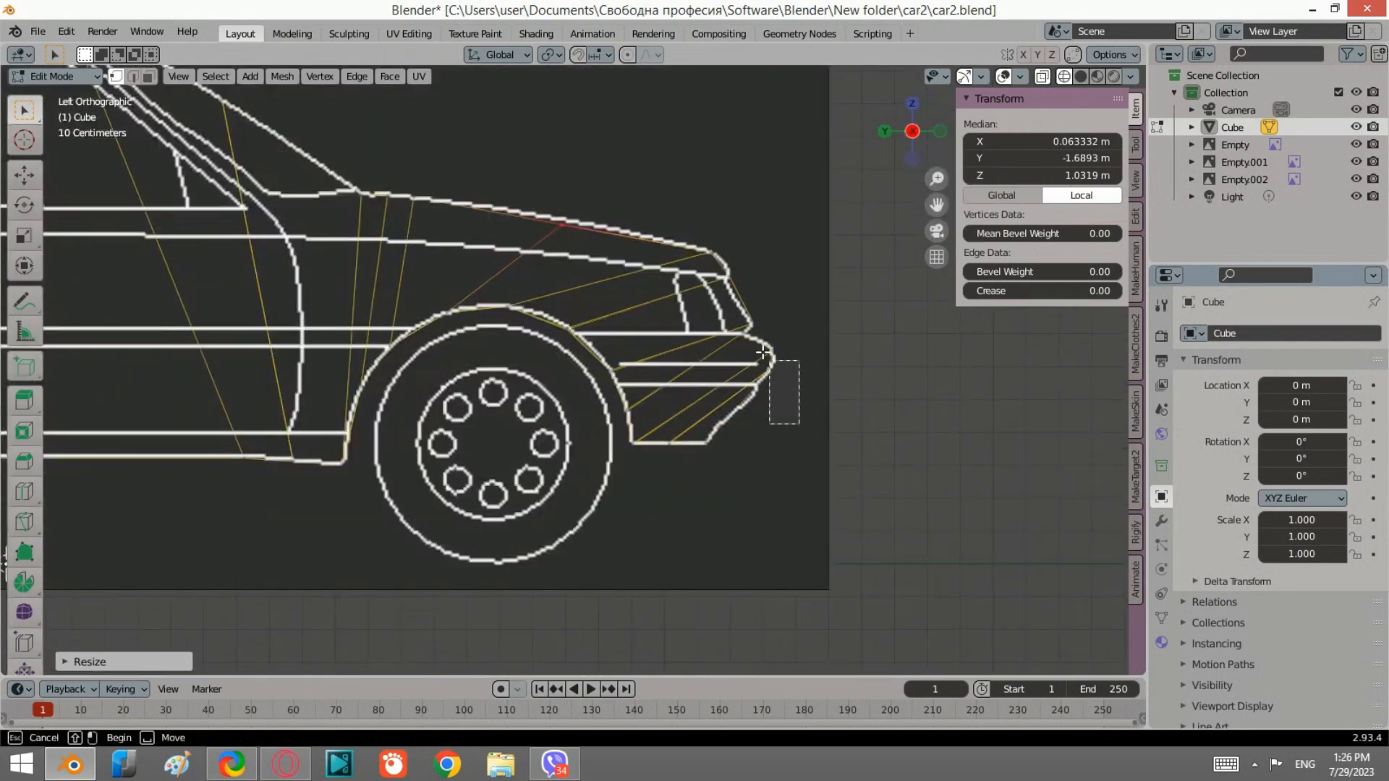
{"action": "left_click_drag", "start_coordinate": [763, 353], "coordinate": [736, 333]}
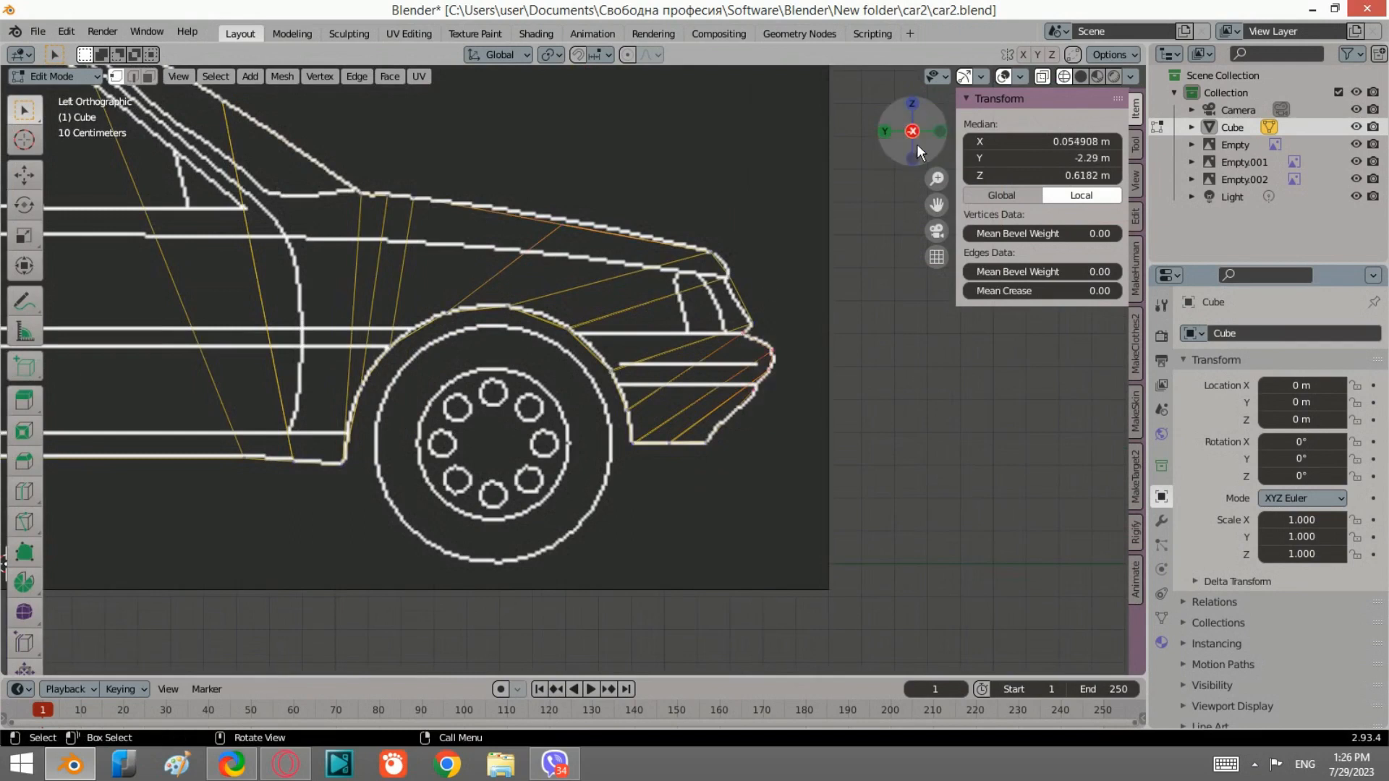
{"action": "left_click", "coordinate": [938, 131]}
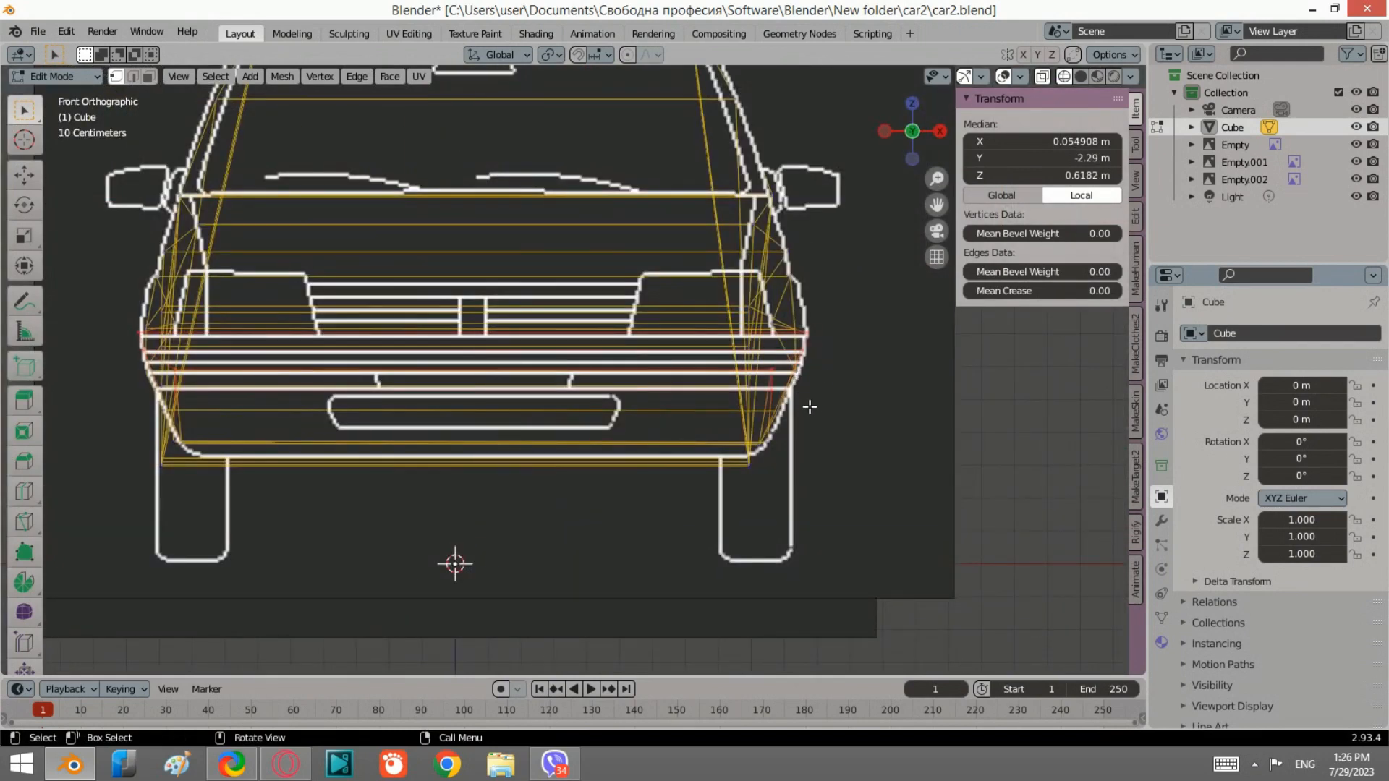
{"action": "scroll", "coordinate": [753, 382], "scroll_direction": "up", "scroll_amount": 3}
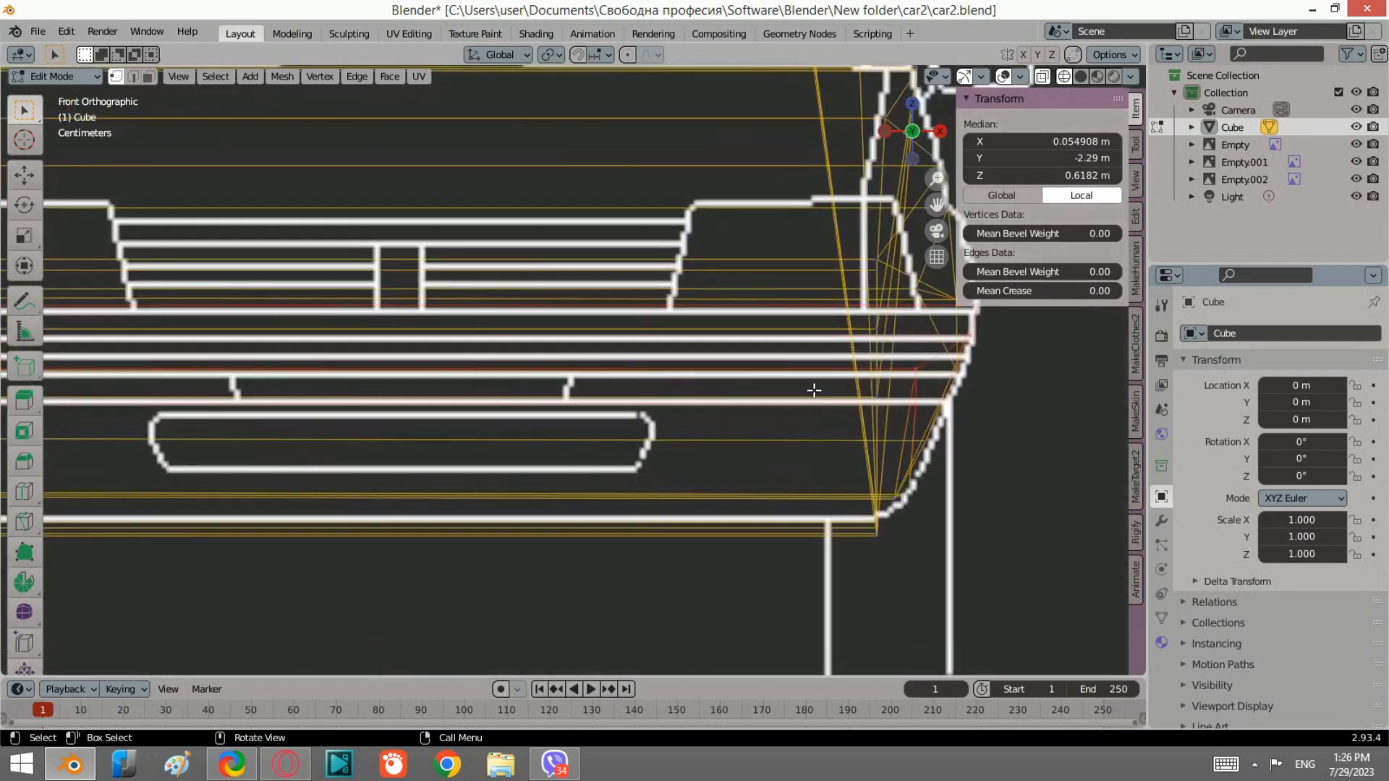
{"action": "left_click", "coordinate": [916, 367]}
{"action": "scroll", "coordinate": [810, 388], "scroll_direction": "down", "scroll_amount": 2}
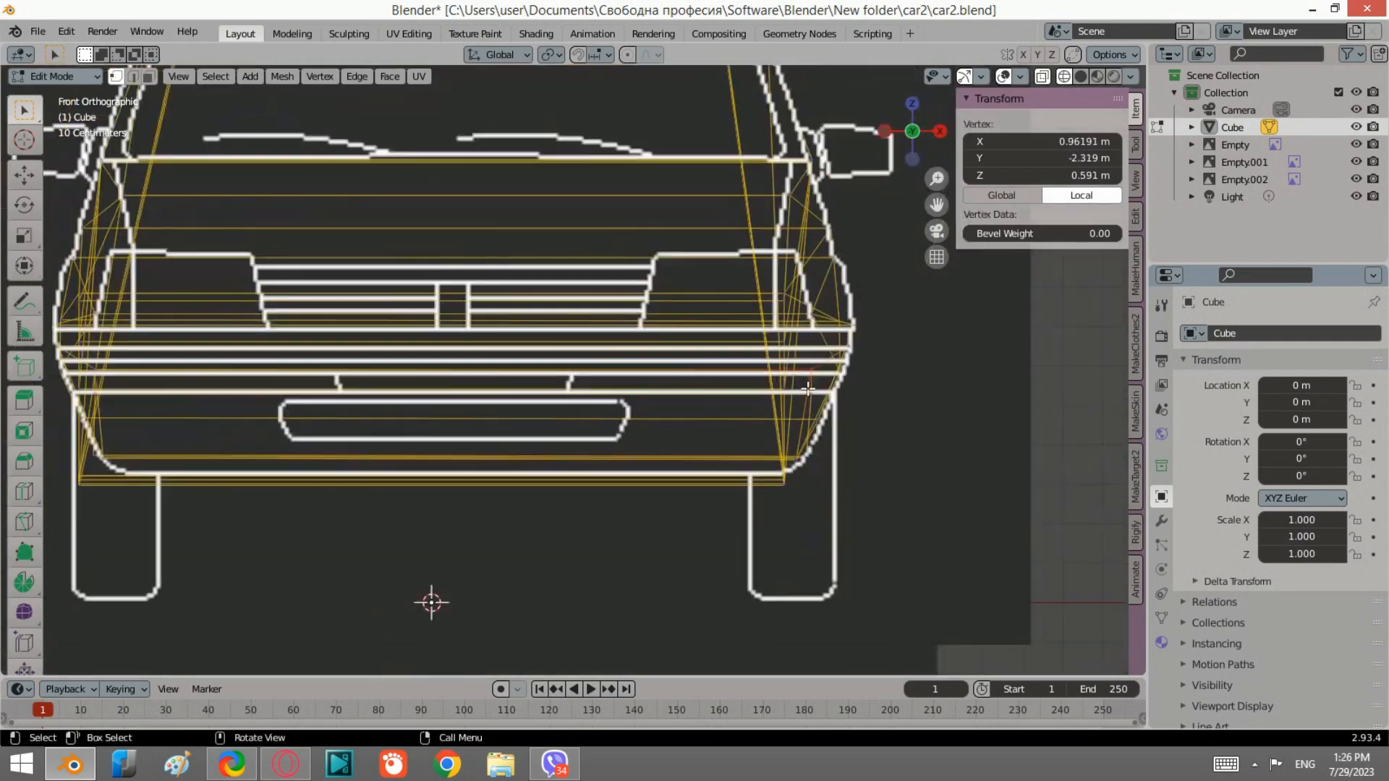
{"action": "middle_click_drag", "start_coordinate": [654, 427], "coordinate": [848, 441], "text": "shift"}
{"action": "left_click", "coordinate": [290, 382], "text": "shift"}
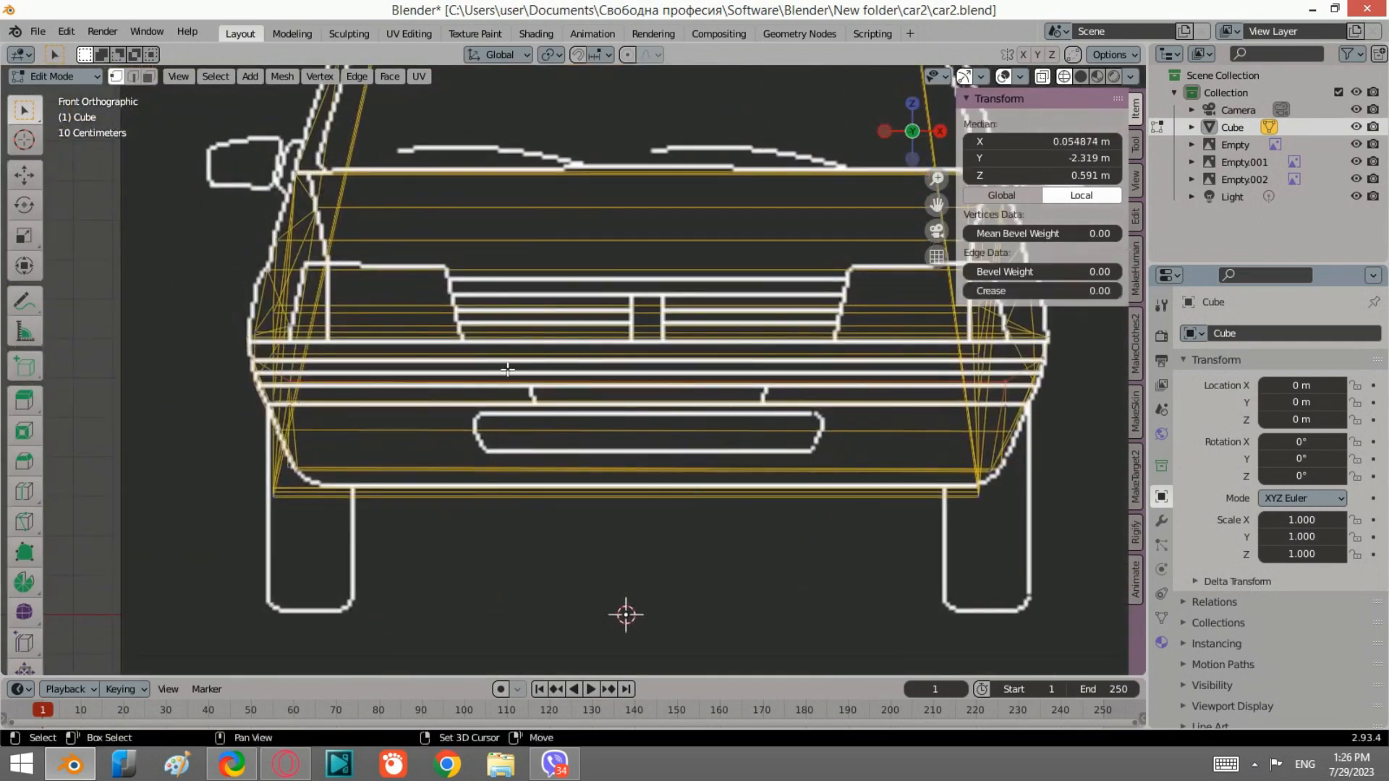
{"action": "key", "text": "s"}
{"action": "key", "text": "x"}
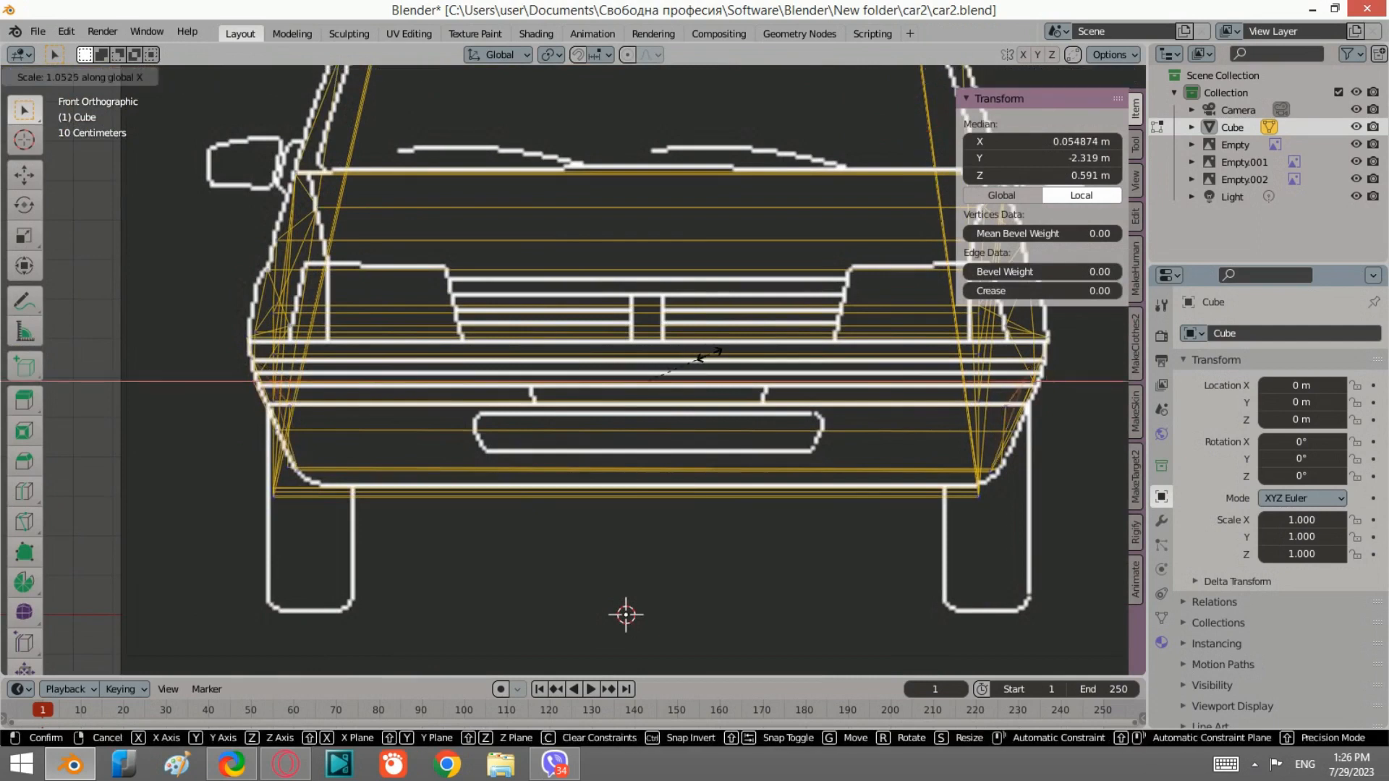
{"action": "left_click", "coordinate": [716, 358]}
Step: Orbit around the car body in perspective to review the shaped front
{"action": "middle_click_drag", "start_coordinate": [716, 358], "coordinate": [813, 447]}
{"action": "scroll", "coordinate": [738, 386], "scroll_direction": "down", "scroll_amount": 4}
{"action": "middle_click_drag", "start_coordinate": [746, 409], "coordinate": [751, 434]}
{"action": "left_click", "coordinate": [1254, 768]}
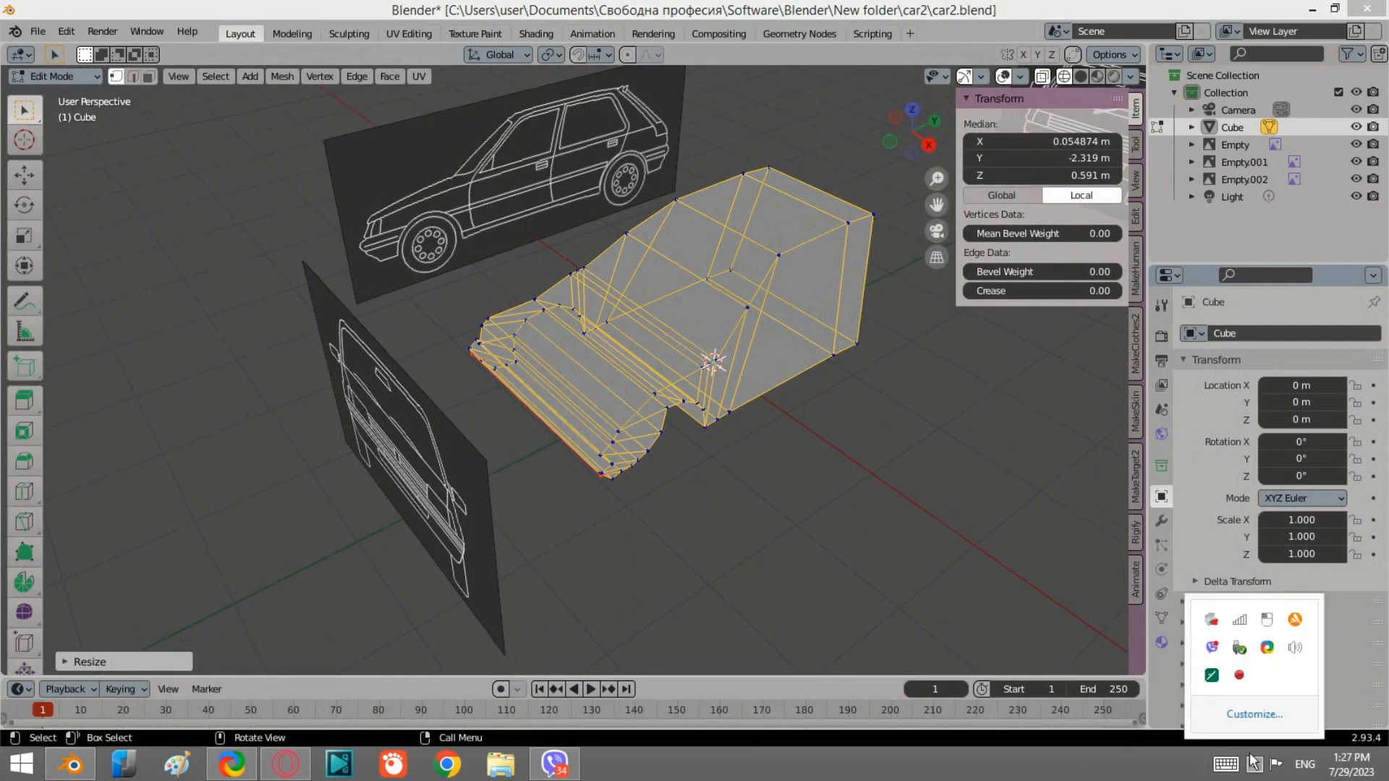